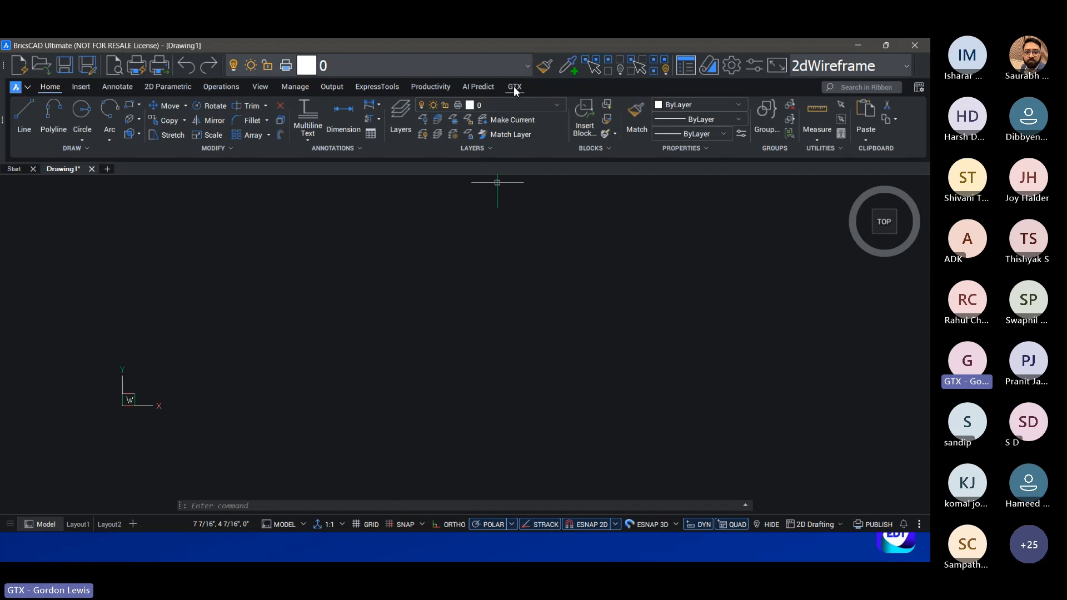
Step: Show the GTX raster tools in the ribbon
click(515, 89)
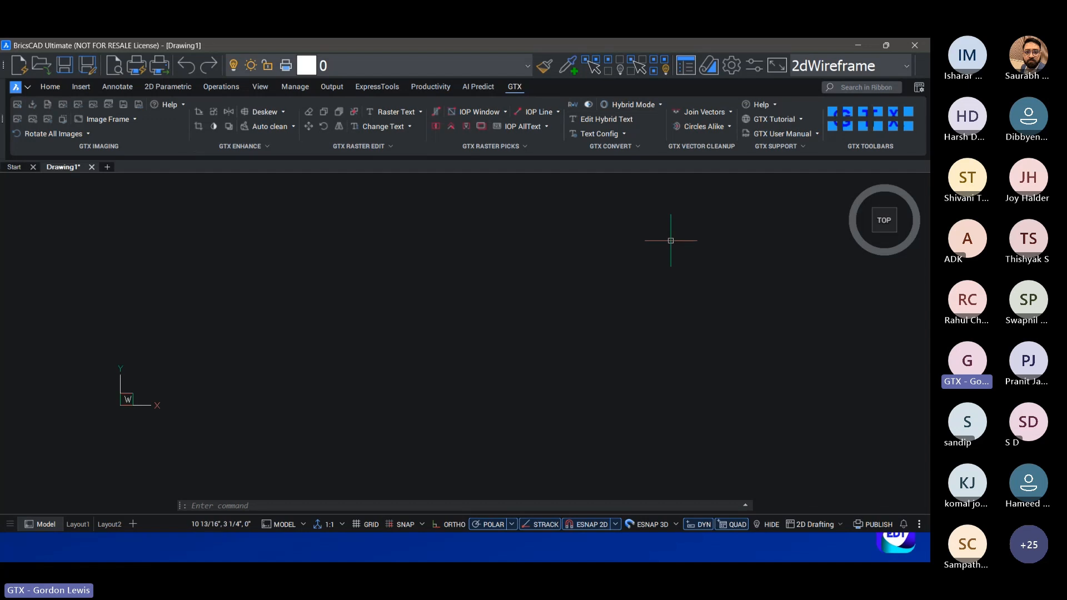
Step: Switch the interface to the light theme by setting COLORTHEME to 1
text(COL)
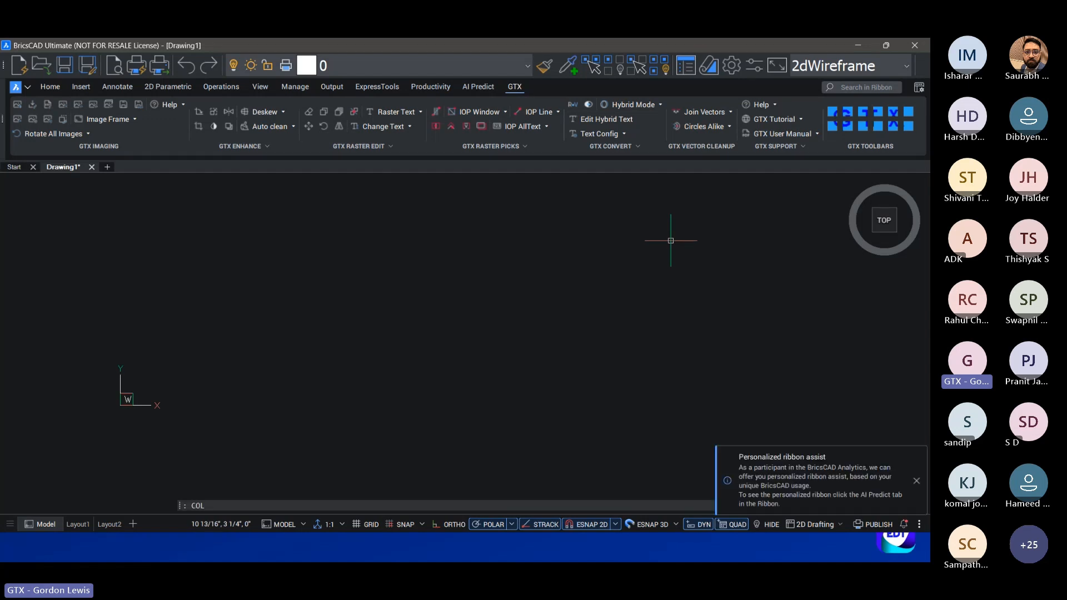
text(ORTHEME)
key(Return)
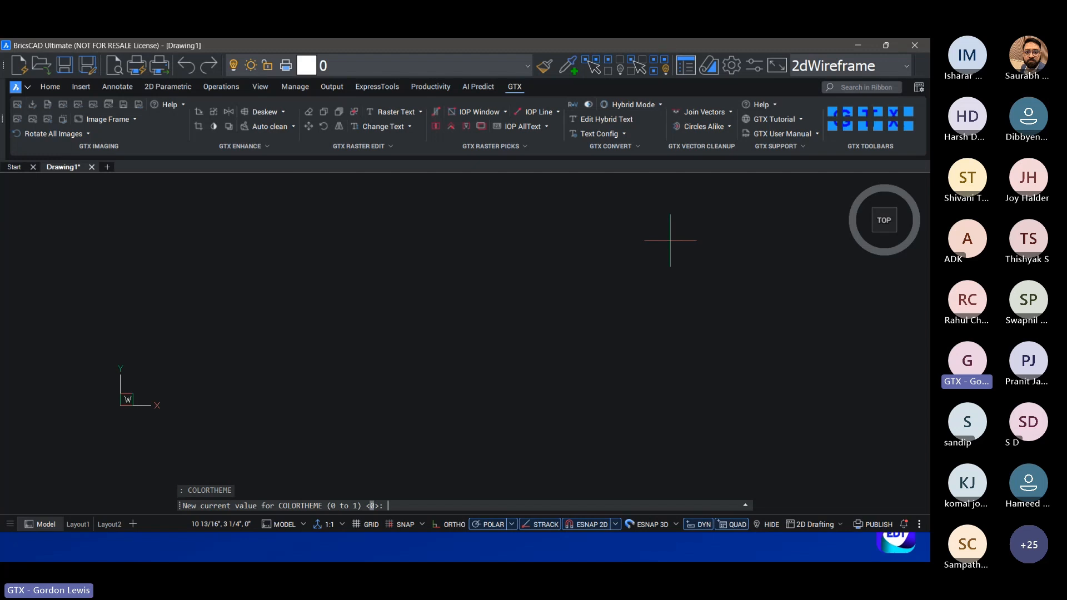
text(1)
key(Return)
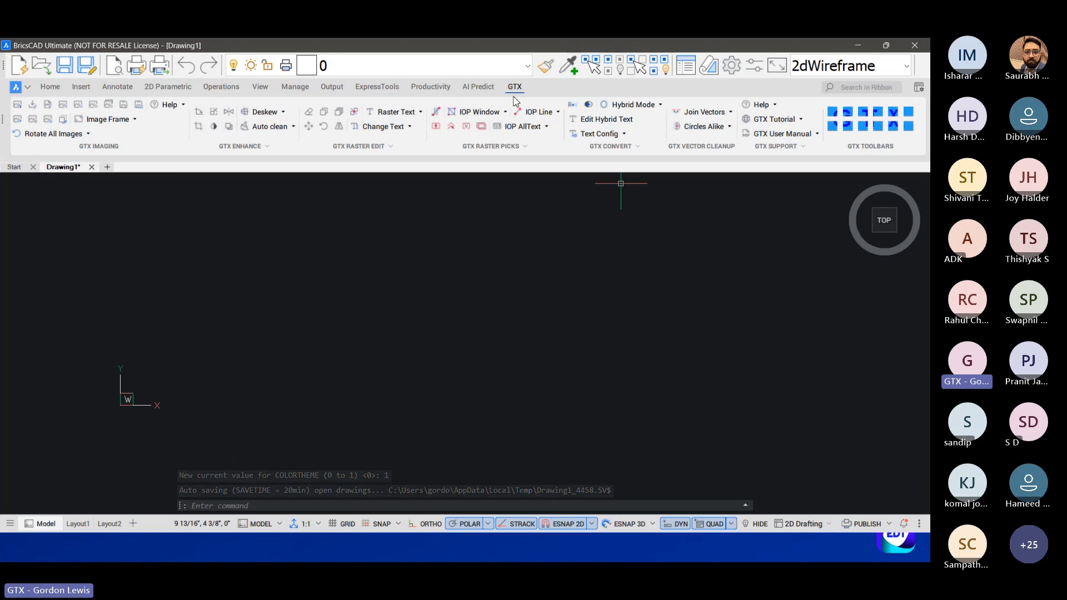
Step: Return the interface to the dark theme by setting COLORTHEME to 0
key(Up)
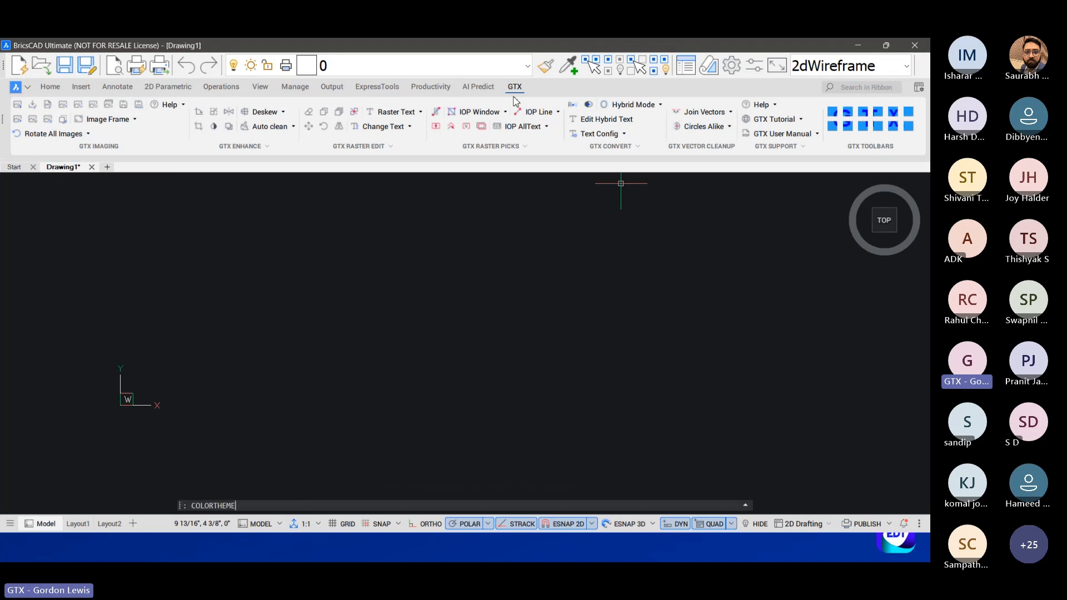
key(Return)
text(0)
key(Return)
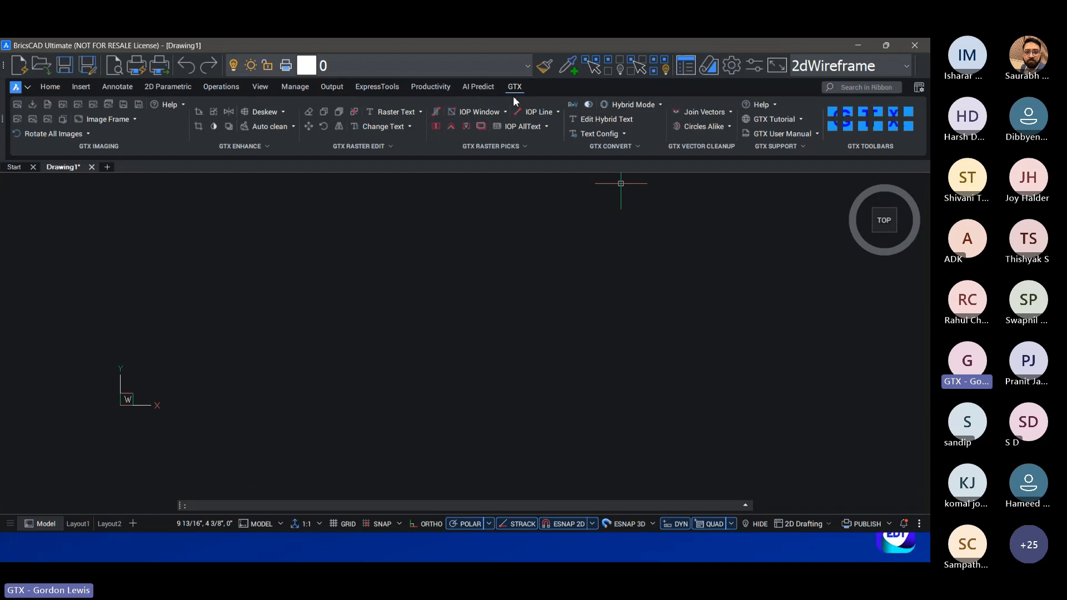
Step: Display the GTXRaster CAD Plus Main toolbar over the drawing area
click(833, 115)
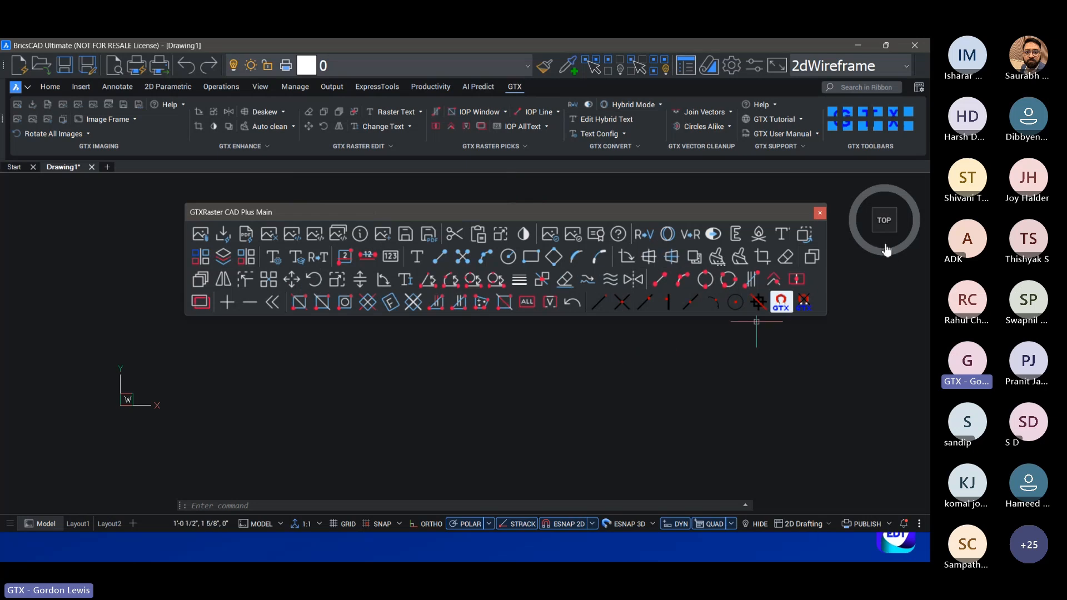
click(856, 243)
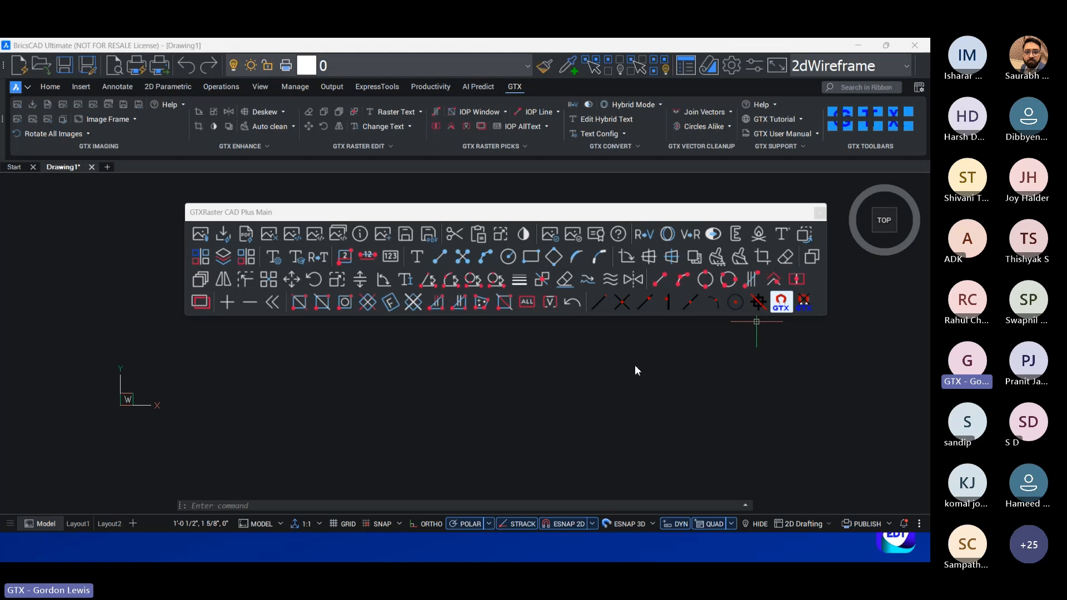
click(201, 238)
click(81, 87)
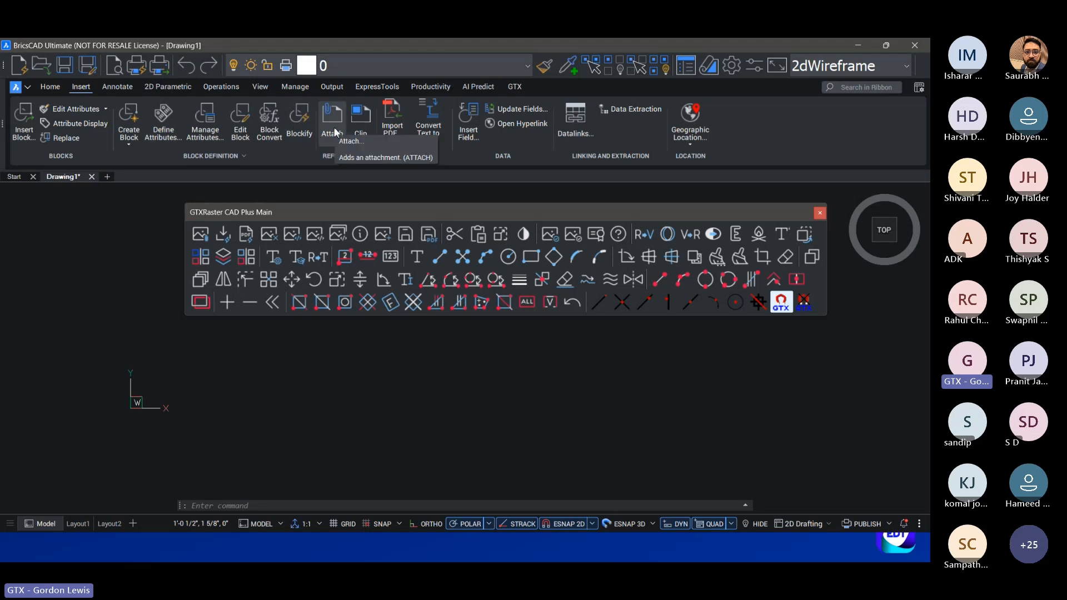
click(514, 87)
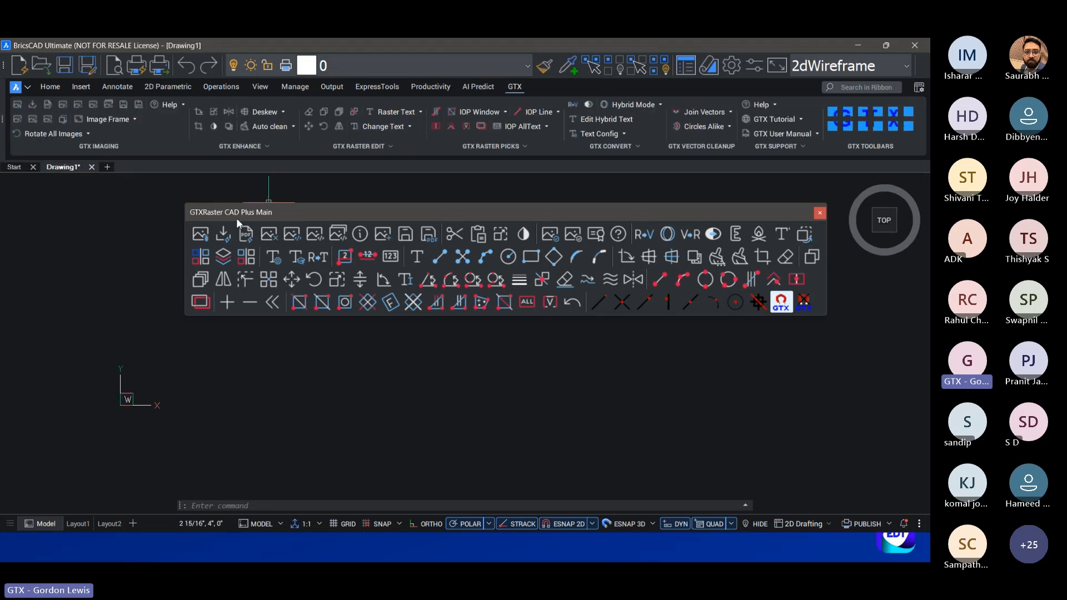
Step: Attach the raster image VeryDirtyBSizeEng.TIF from the GTX Demo Drawings folder with the GTX open raster command
click(203, 237)
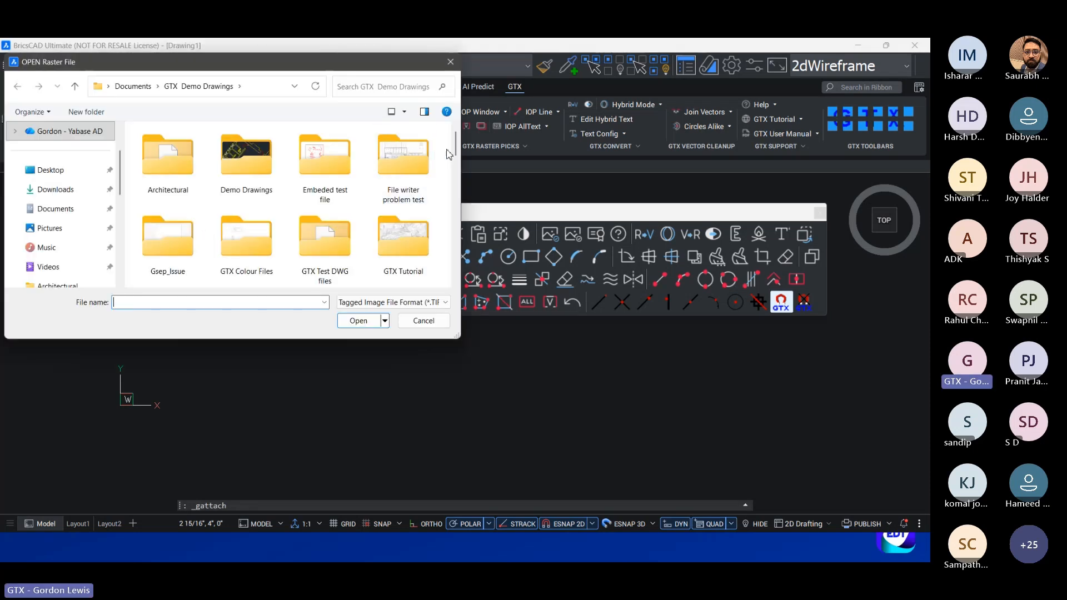
scroll(389, 222, down, 10)
scroll(366, 253, down, 1)
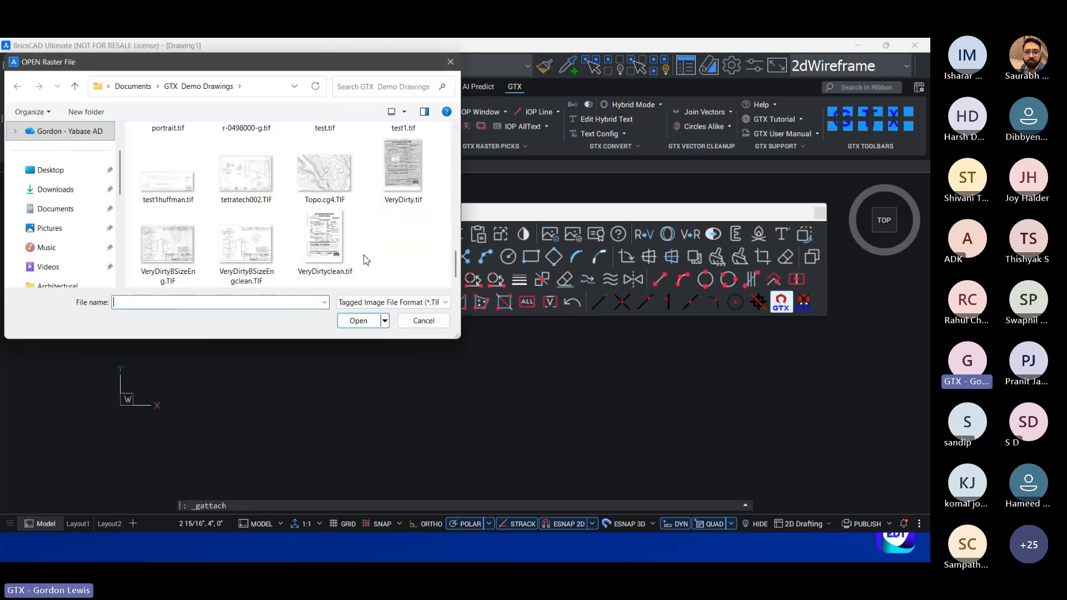
click(163, 262)
double_click(163, 263)
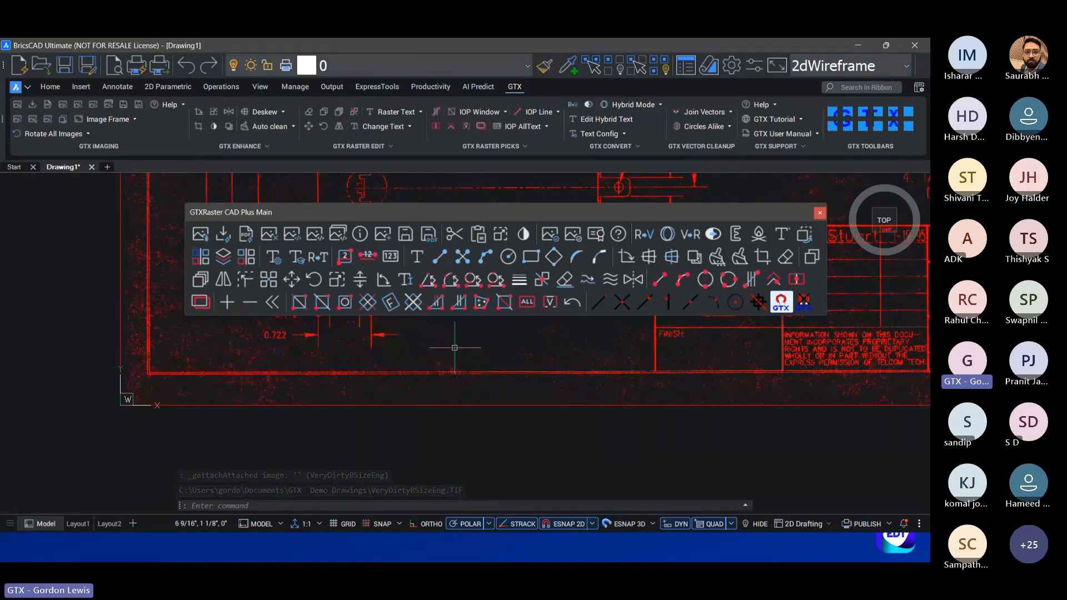
Step: Check the list of layers in the drawing after attaching the raster
click(50, 86)
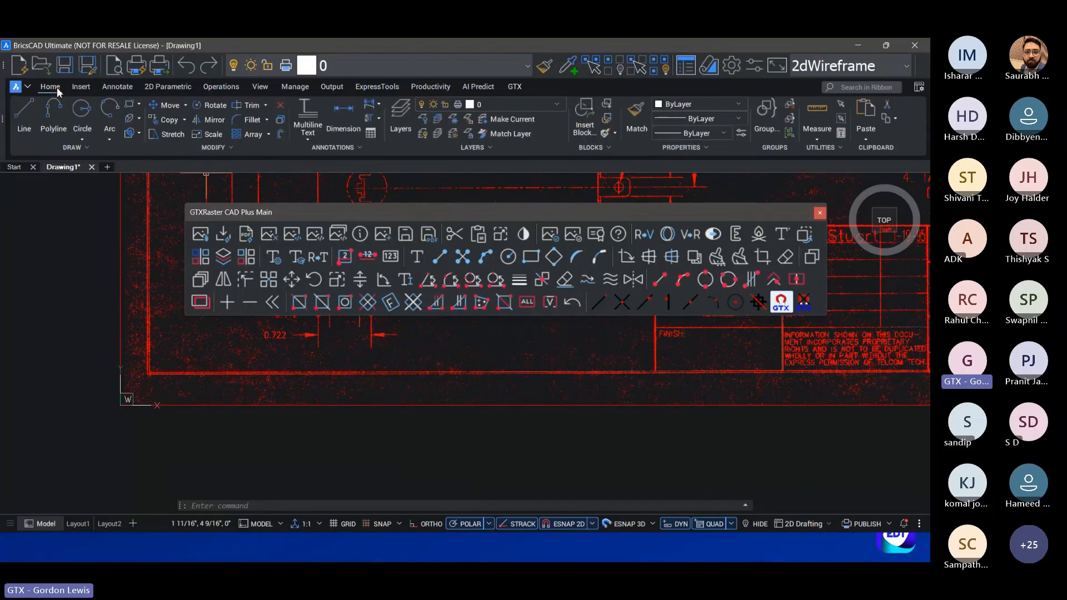
click(557, 106)
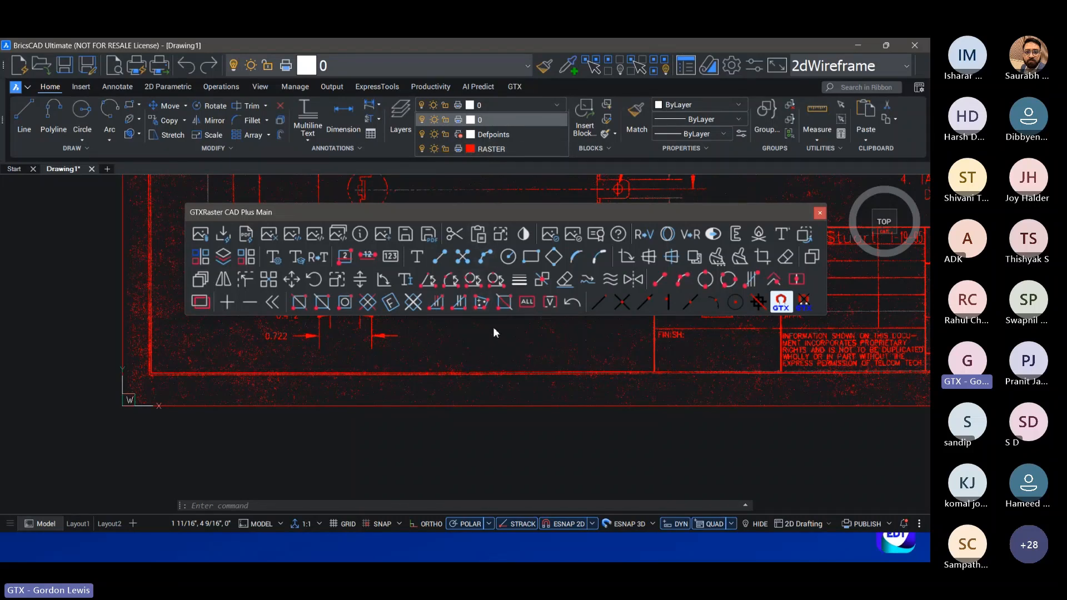
Step: Examine the speckle noise across the scanned drawing, from the dashed detail circle to the DESCRIPTION heading of the revisions table
scroll(525, 349, down, 5)
middle_drag(527, 358, 199, 395)
mouse_move(455, 219)
mouse_down()
mouse_move(735, 262)
mouse_move(796, 315)
mouse_up()
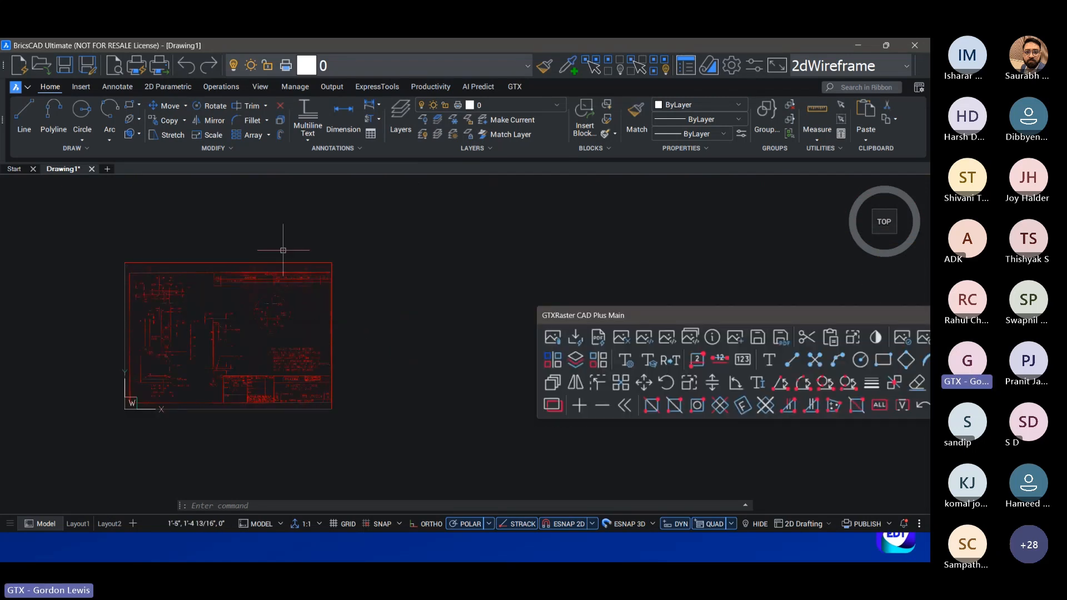
scroll(239, 311, up, 2)
scroll(232, 322, up, 5)
scroll(231, 322, down, 3)
middle_drag(239, 326, 325, 306)
scroll(377, 258, up, 5)
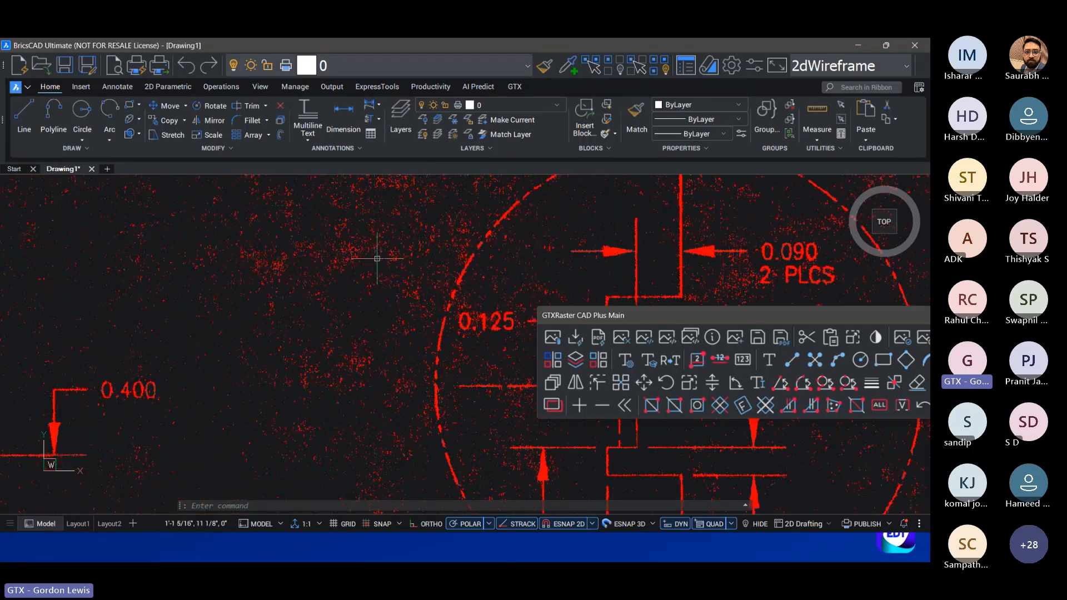
scroll(377, 259, up, 2)
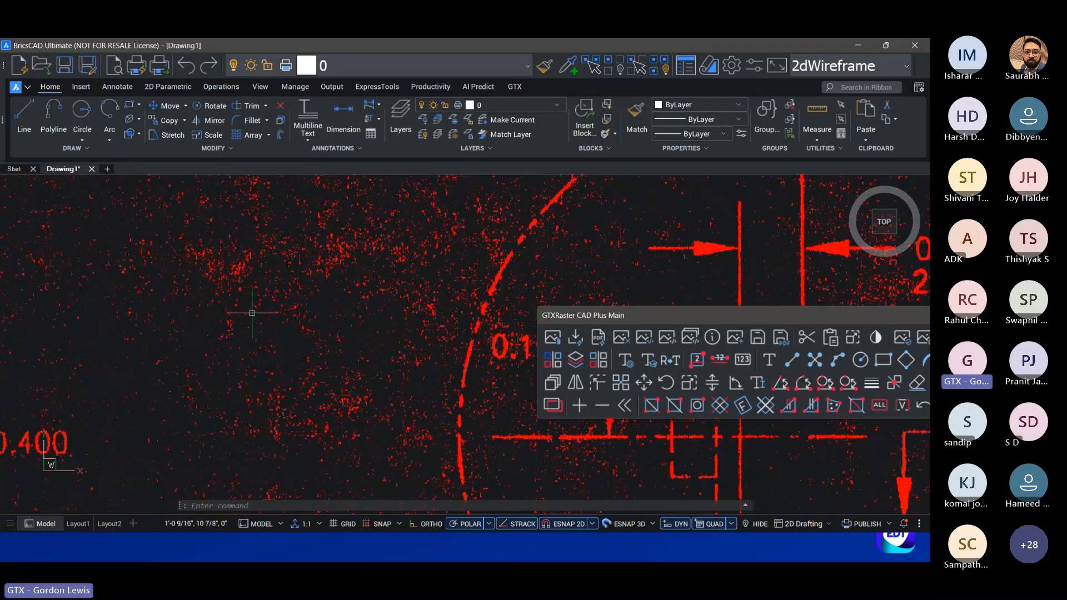
scroll(341, 290, down, 3)
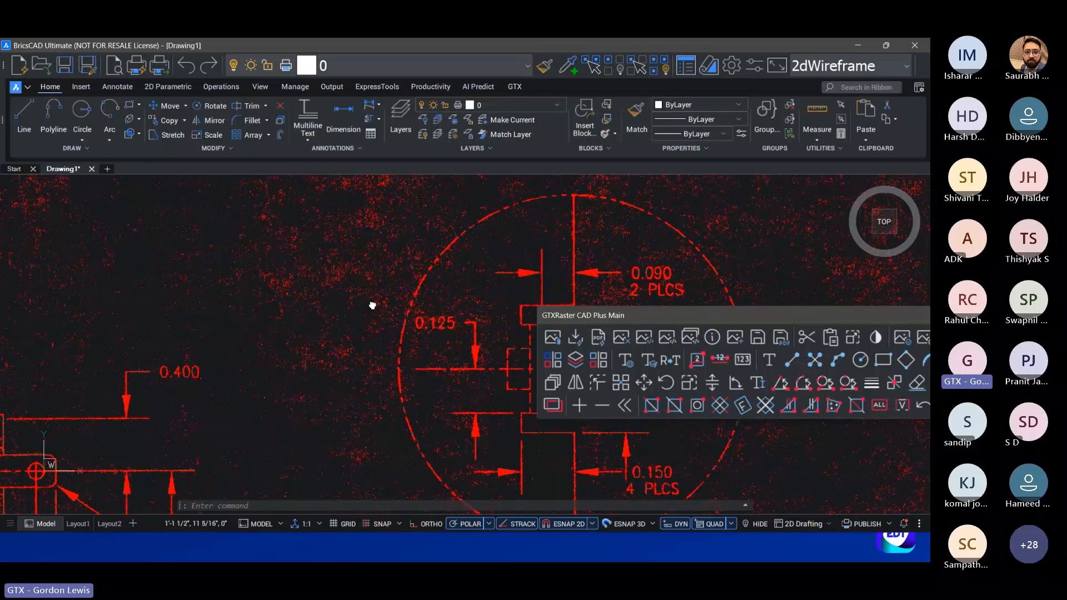
middle_drag(373, 305, 325, 481)
scroll(336, 248, up, 5)
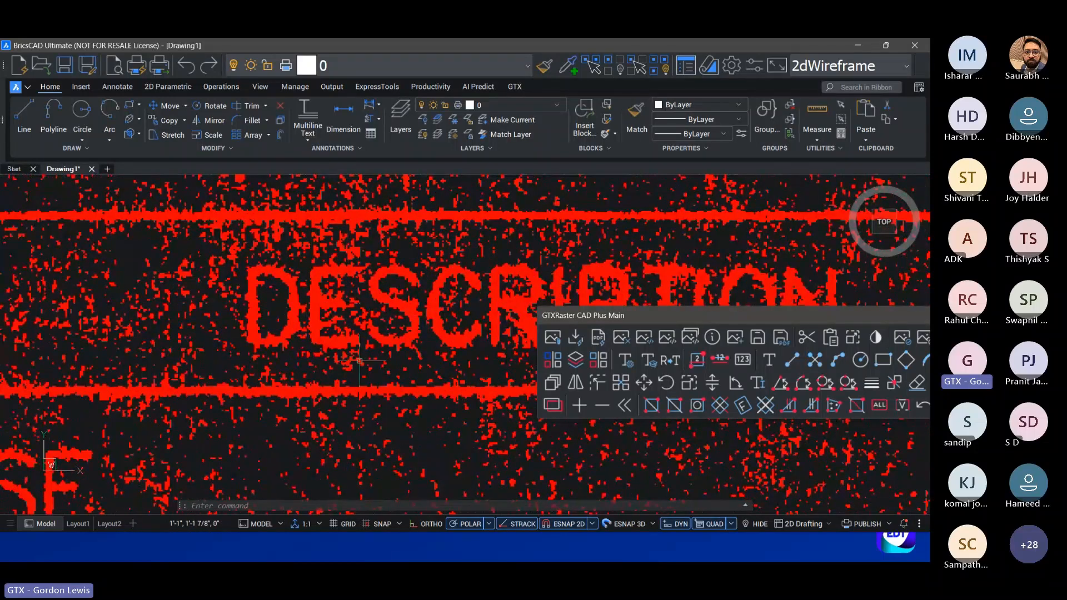
scroll(364, 349, down, 4)
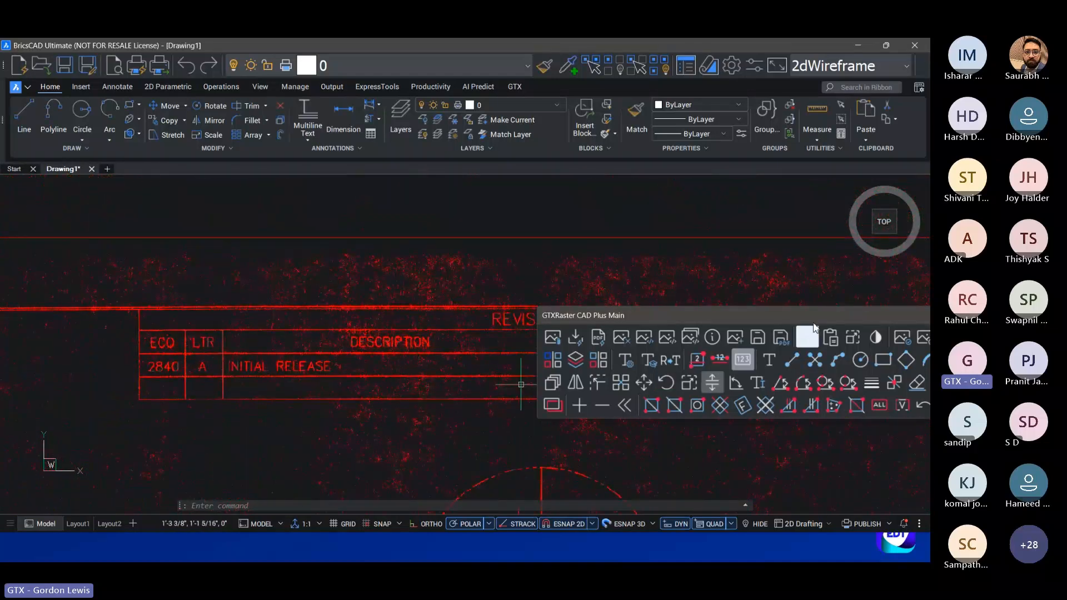
Step: Move the GTX toolbar clear of the revisions table and run Clean IOP Raster, inspecting the specks it selects around the table
drag(805, 316, 546, 309)
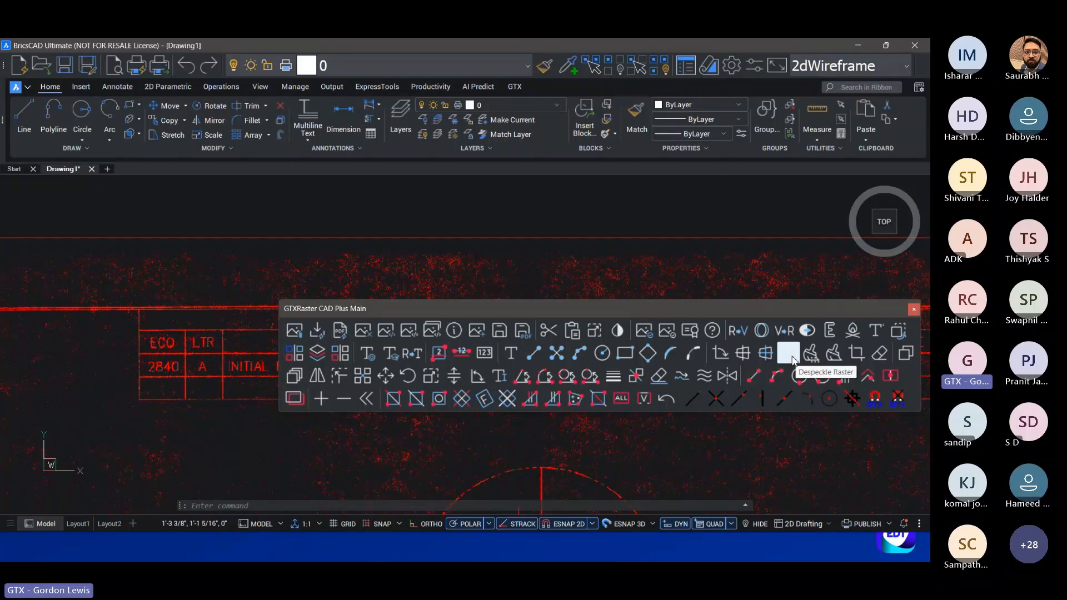
drag(737, 310, 617, 194)
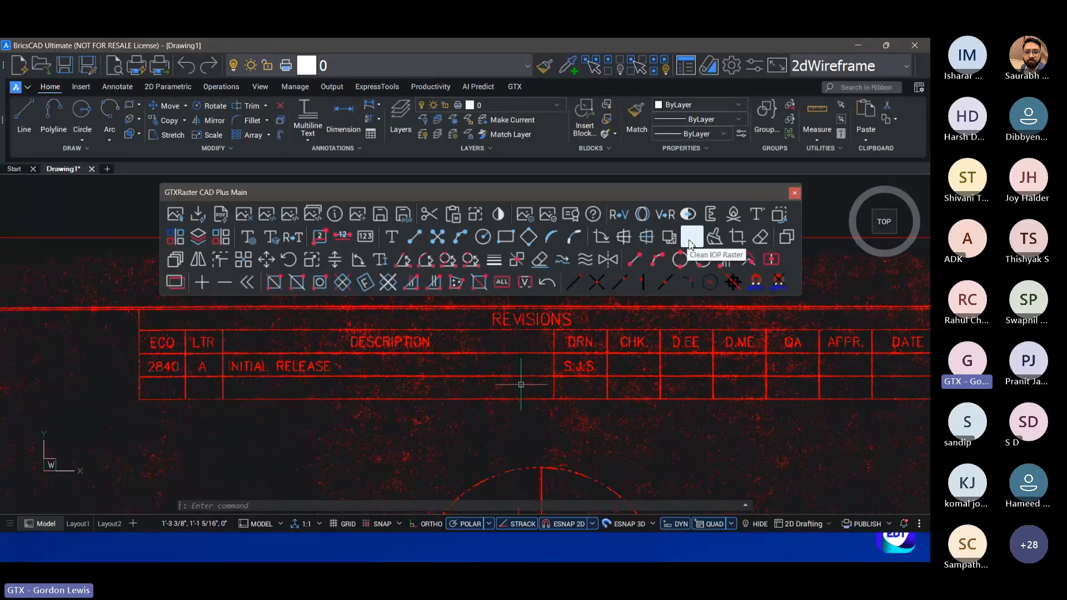
click(691, 242)
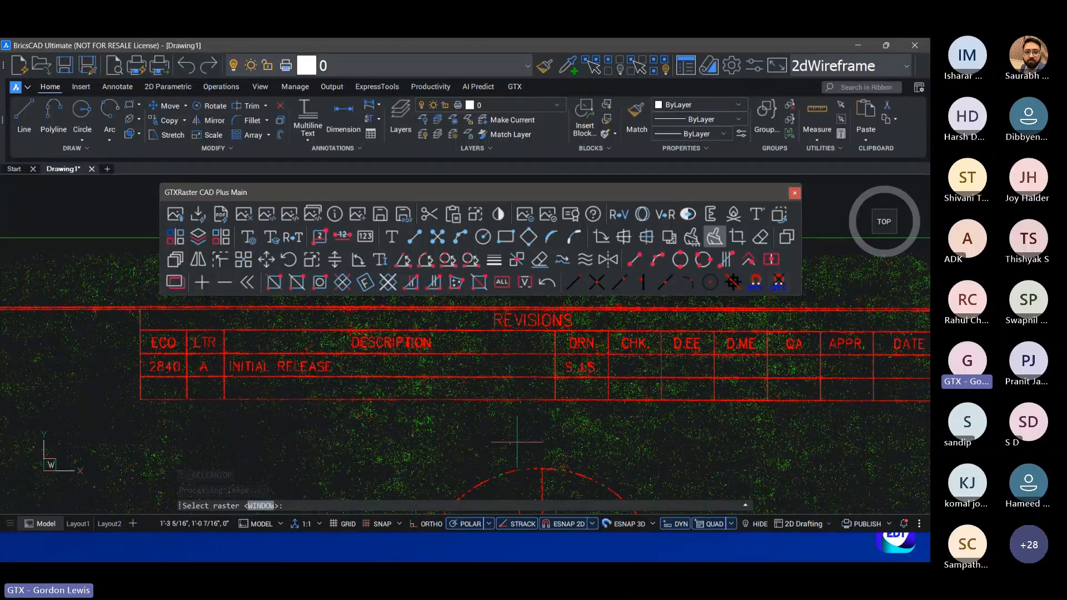
scroll(355, 414, up, 4)
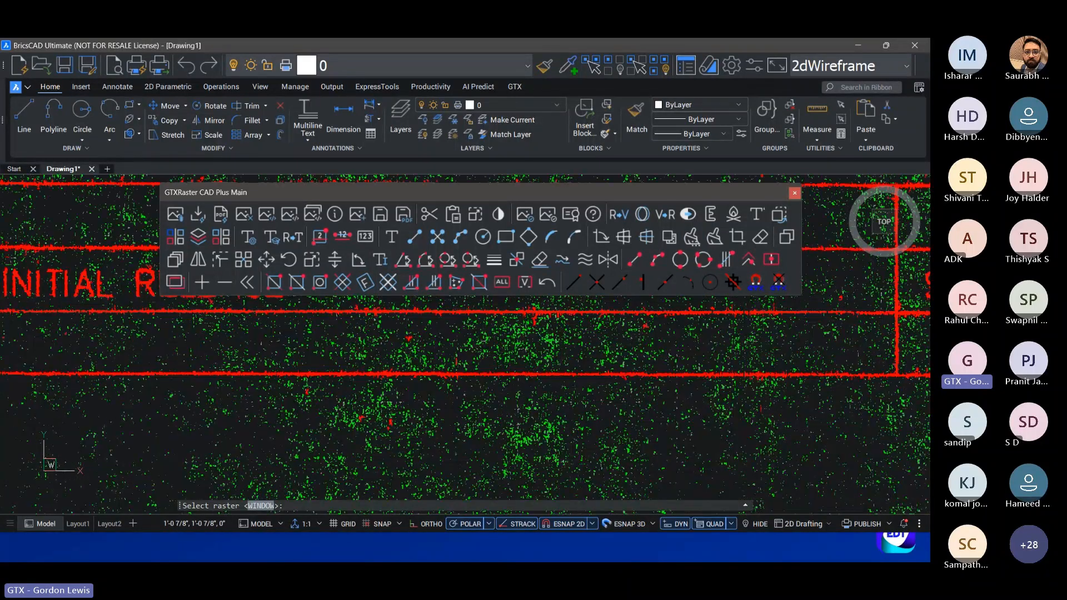
scroll(429, 439, up, 3)
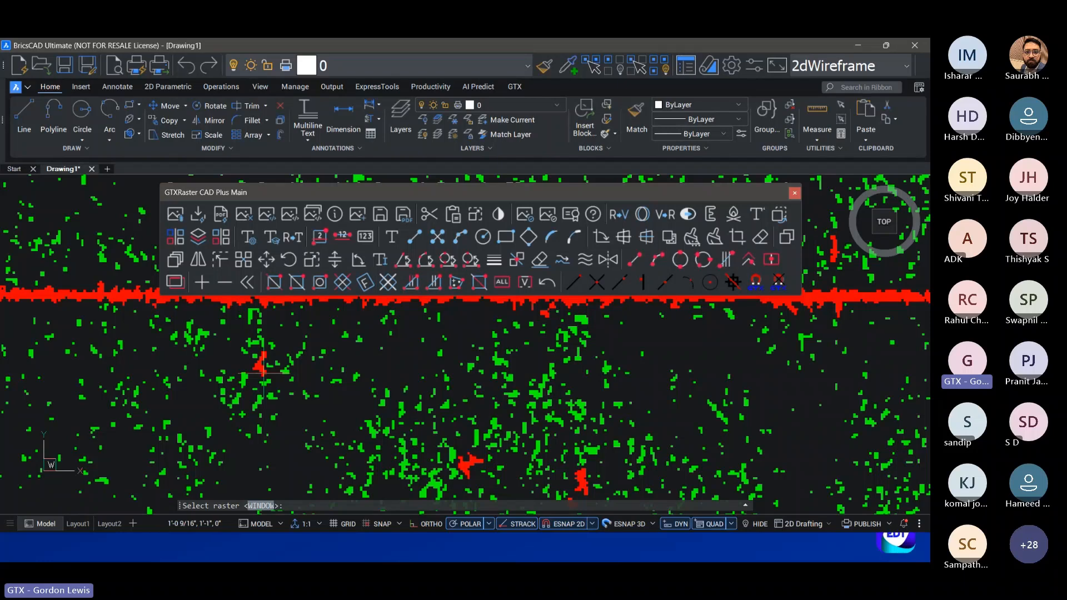
scroll(282, 378, down, 2)
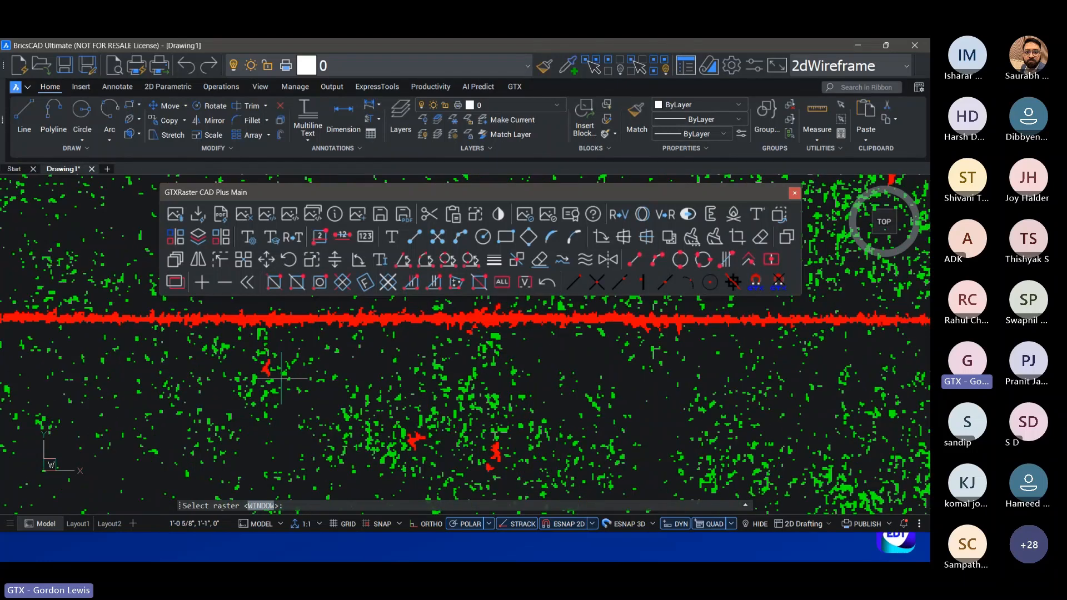
scroll(282, 379, down, 3)
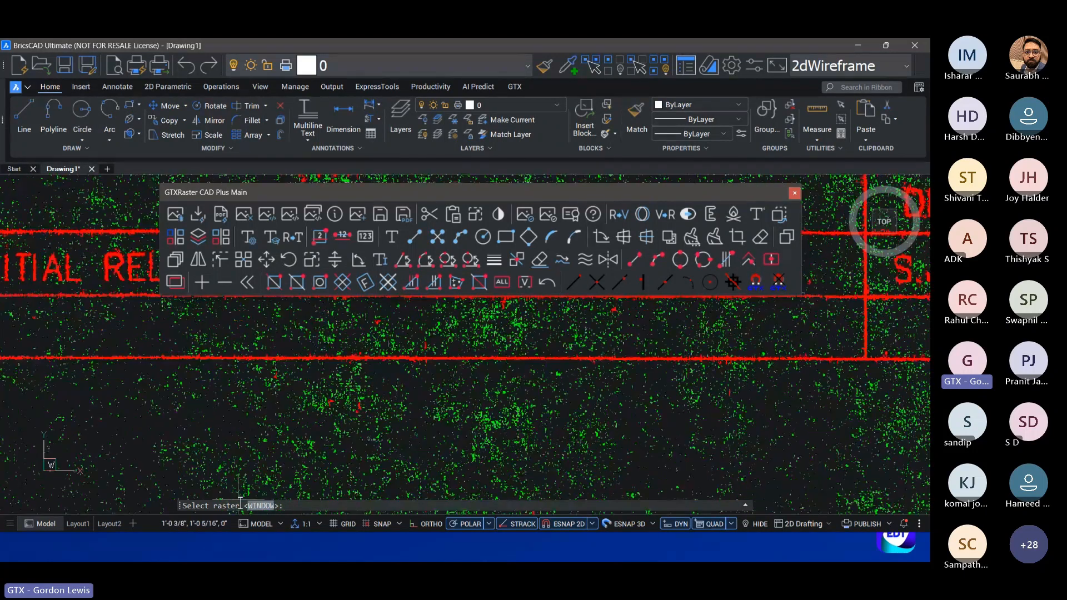
Step: Add the missed specks below the revisions table and in its empty last row to the cleaning selection with two windows
click(261, 370)
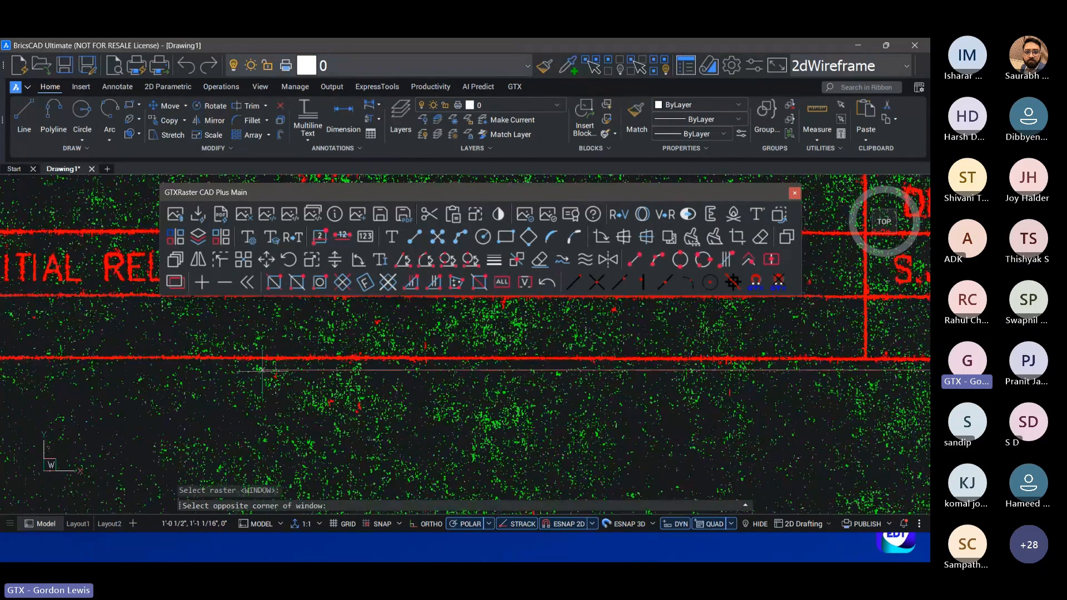
click(396, 444)
click(363, 313)
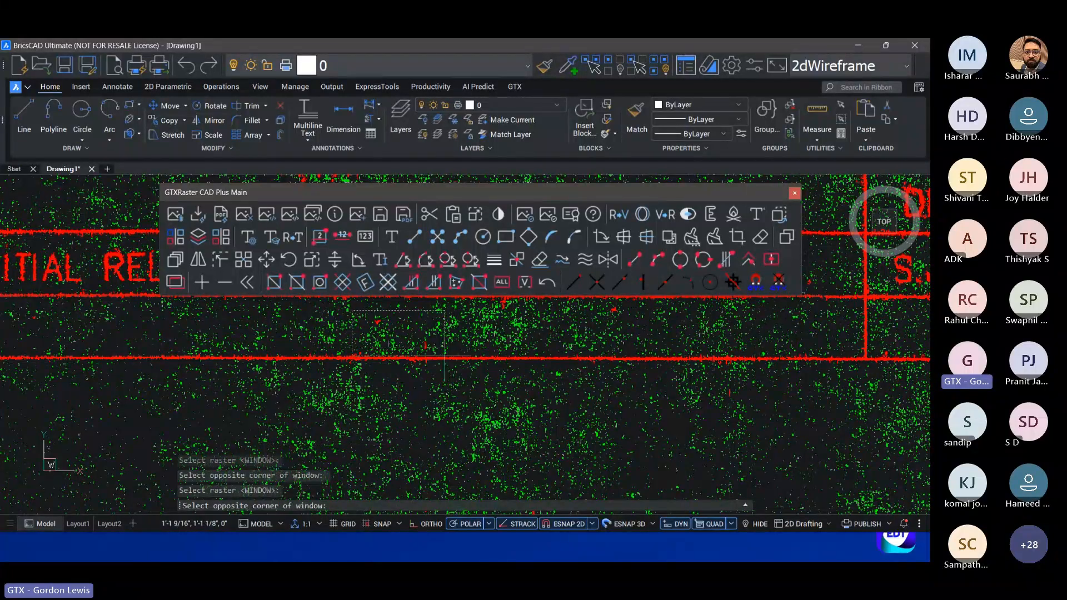
click(447, 352)
Step: Add the missed specks just above the top of the dashed detail circle to the cleaning selection with a window
mouse_move(442, 441)
middle_down()
mouse_move(407, 423)
mouse_move(338, 355)
mouse_move(266, 353)
middle_up()
scroll(181, 398, up, 2)
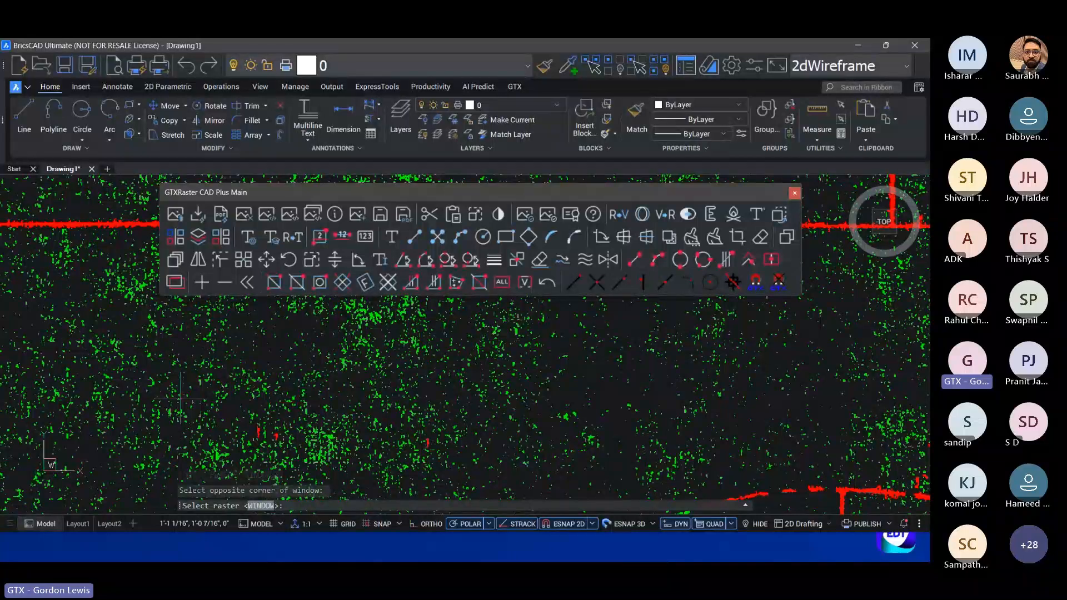
middle_drag(524, 456, 262, 311)
scroll(261, 313, up, 2)
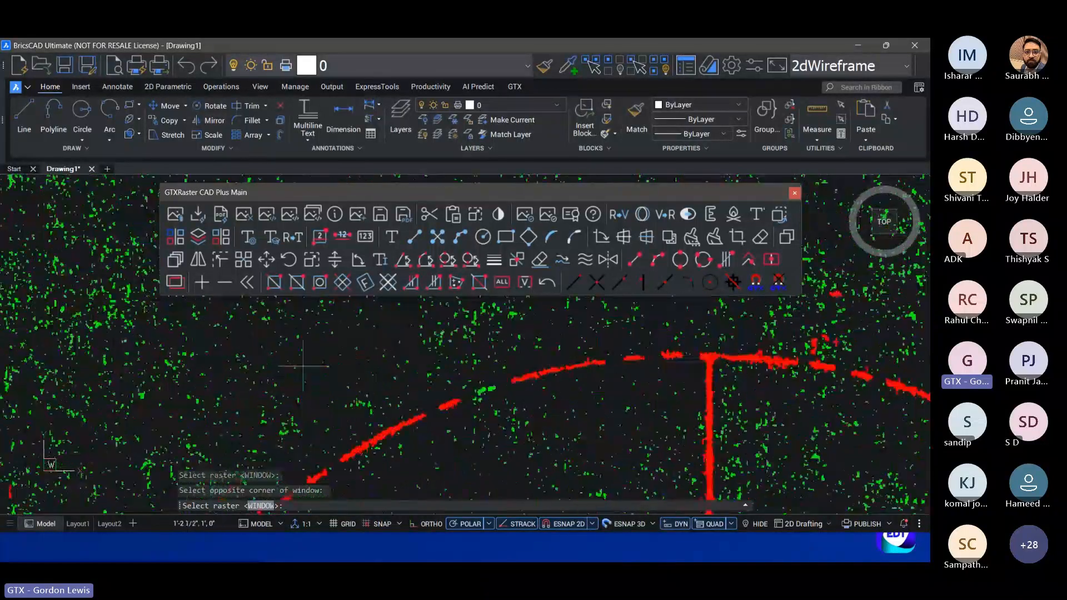
middle_drag(509, 426, 293, 437)
middle_drag(555, 417, 471, 439)
click(479, 309)
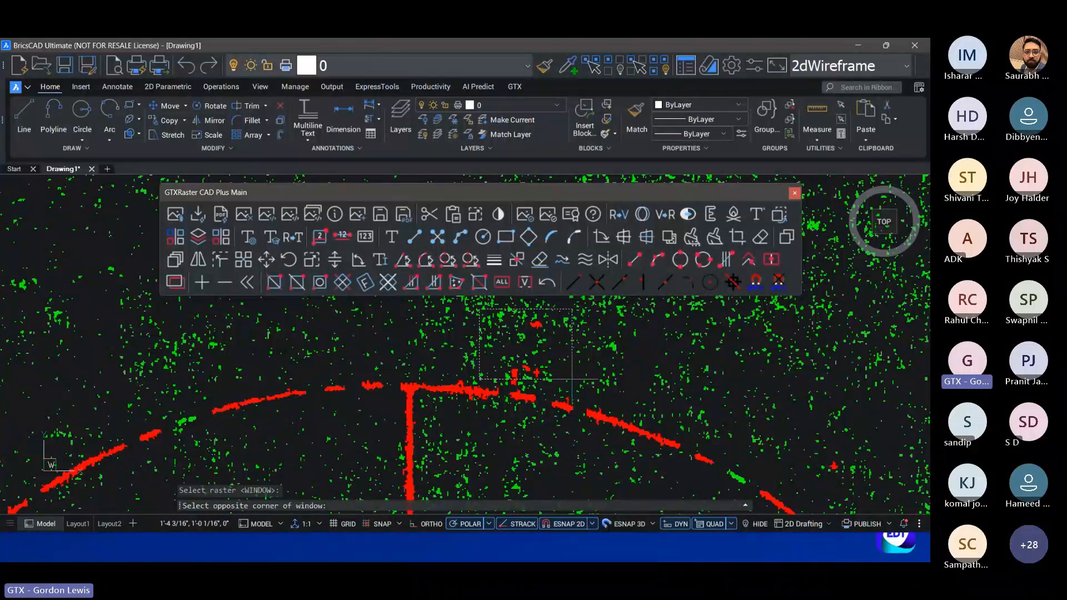
click(573, 383)
Step: Remove the two wrongly selected dashes on the upper-left arc of the detail circle from the cleaning selection with a window
middle_drag(213, 424, 383, 372)
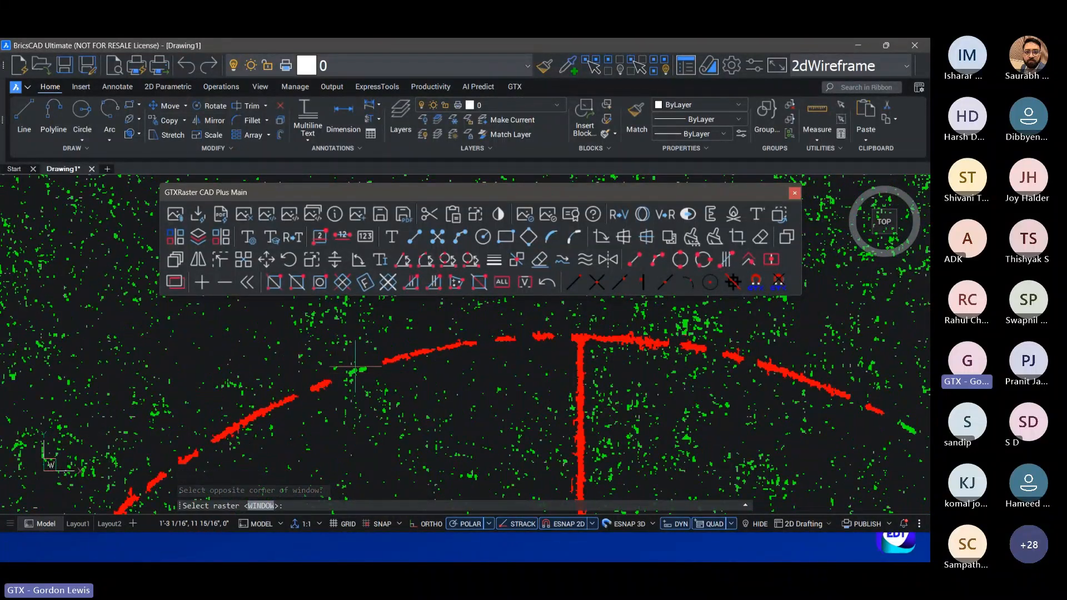
scroll(384, 365, up, 3)
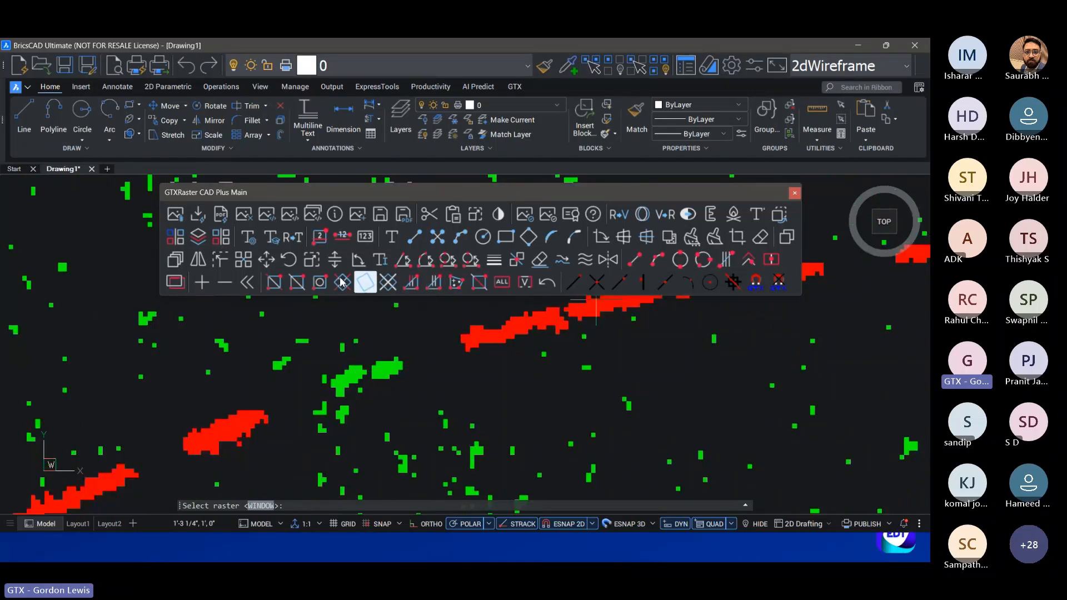
click(223, 287)
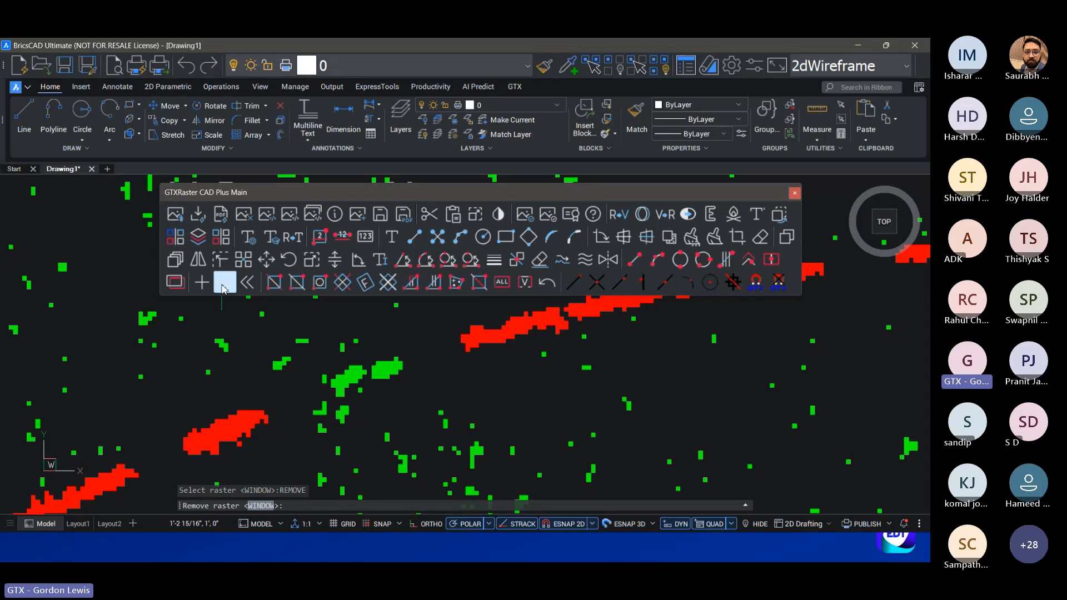
click(310, 354)
click(417, 398)
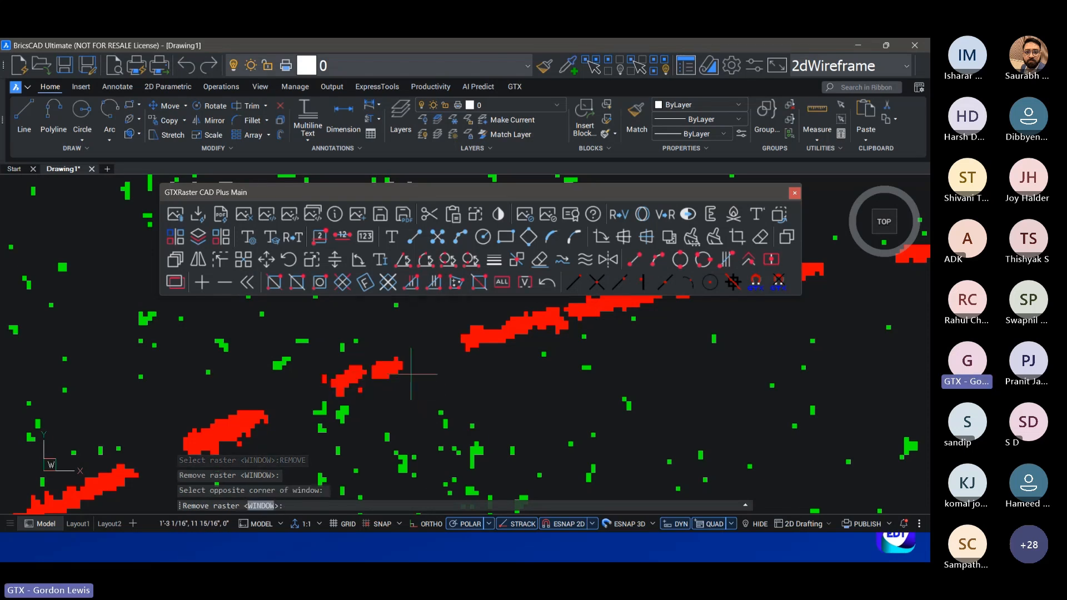
scroll(412, 374, down, 5)
scroll(444, 392, down, 2)
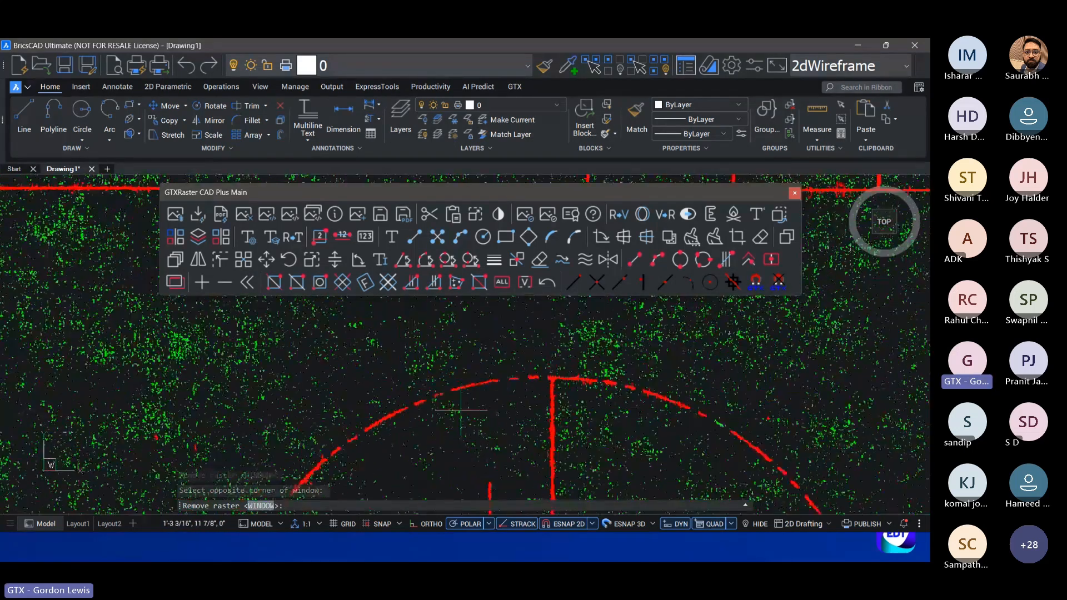
Step: Switch the raster selection back to adding and complete the cleaning to delete the selected specks
click(207, 286)
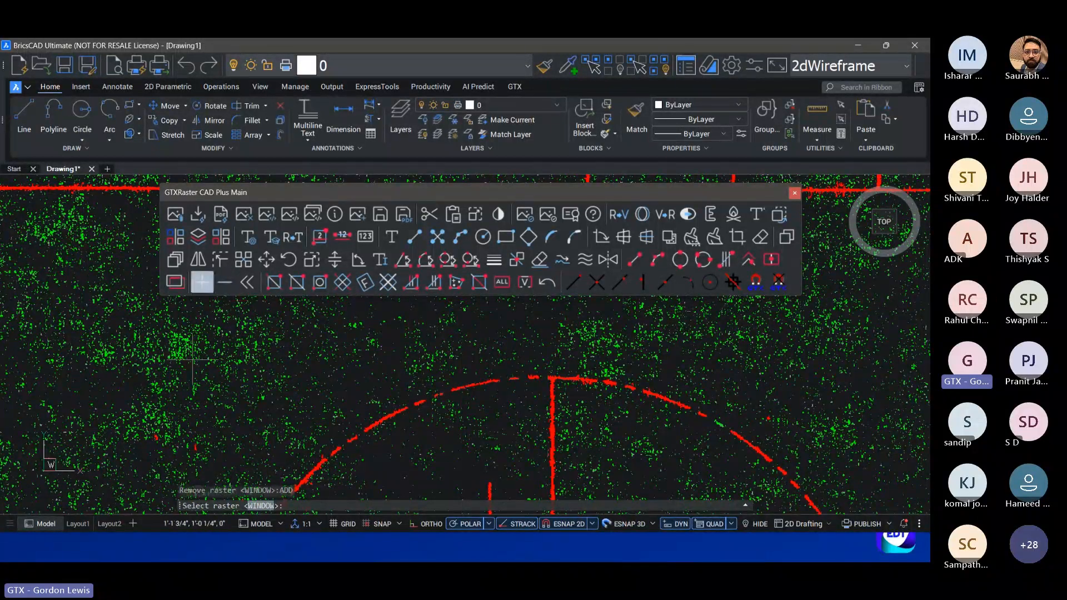
right_click(145, 410)
scroll(310, 394, down, 5)
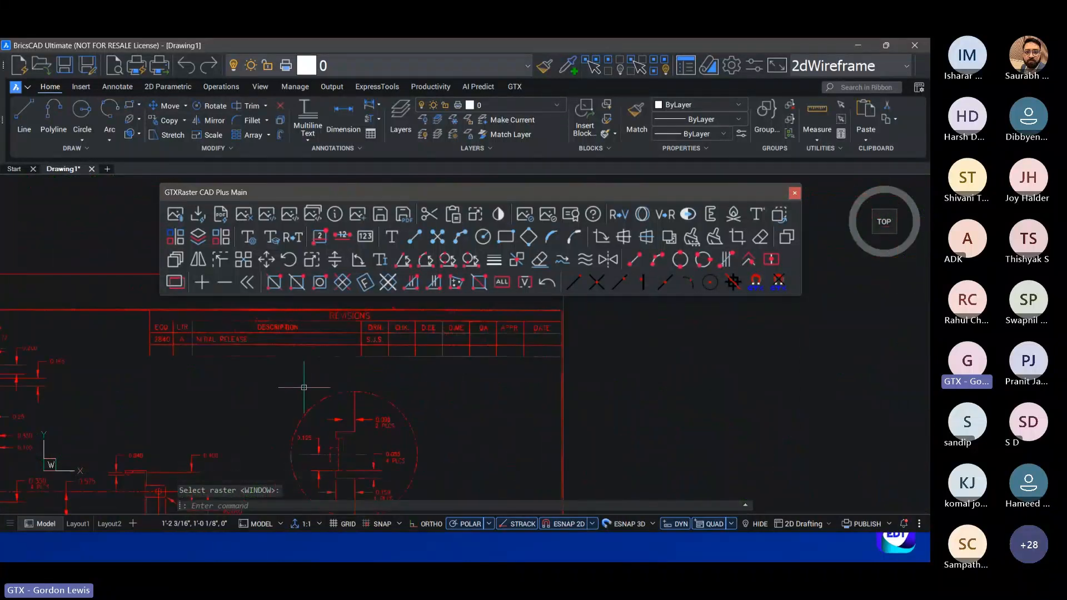
Step: Examine the cleaned drawing around the revisions table, inside Detail A, along the dimensions and at the notes
scroll(290, 357, up, 5)
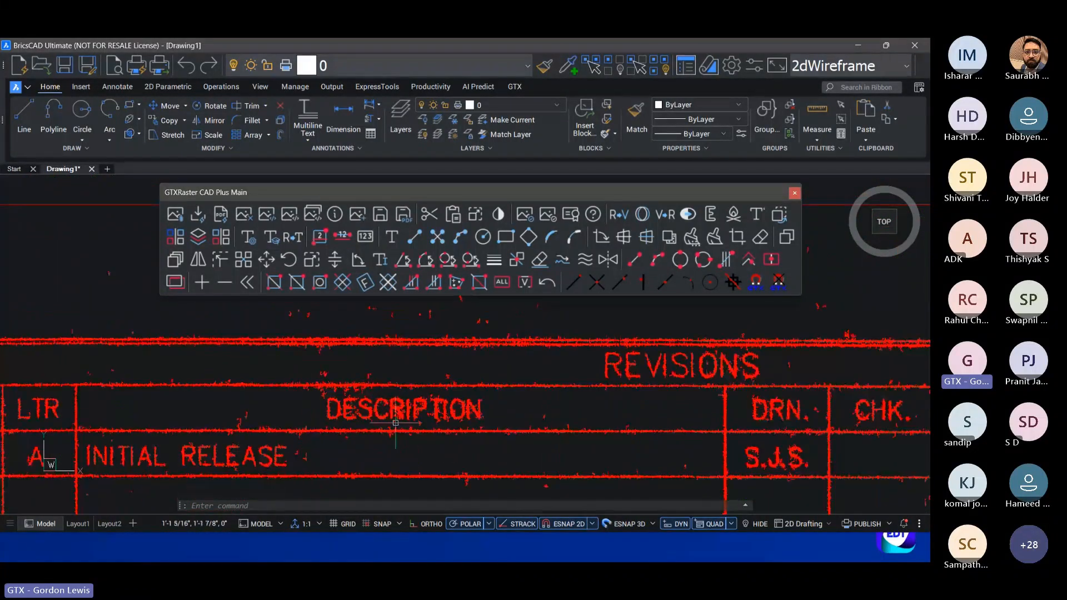
scroll(396, 423, up, 3)
scroll(395, 423, down, 4)
middle_drag(430, 460, 418, 355)
middle_drag(481, 497, 424, 341)
scroll(466, 426, up, 5)
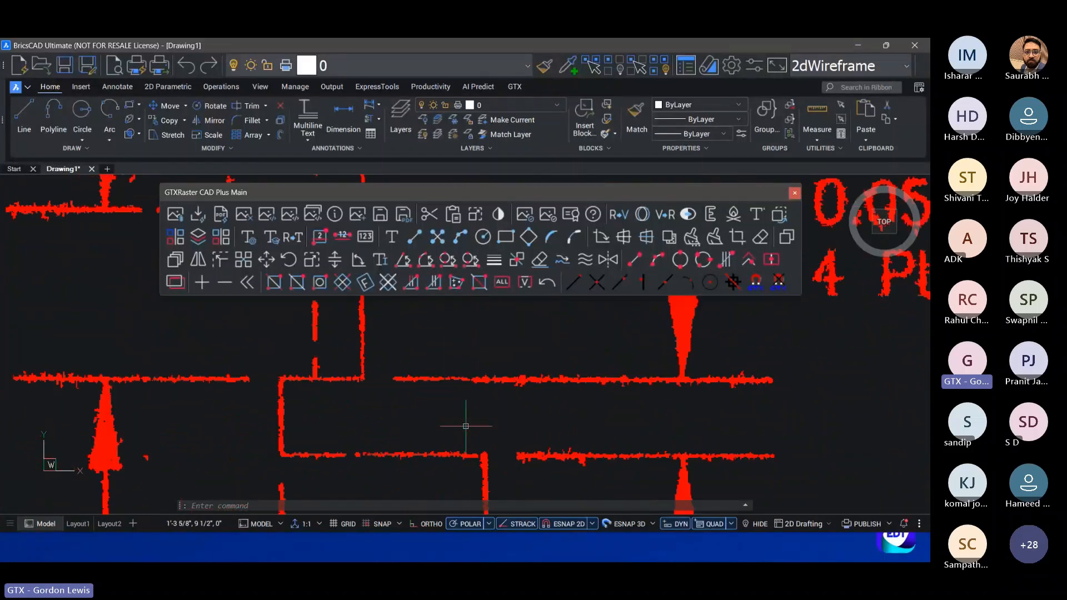
scroll(465, 427, down, 5)
middle_drag(380, 435, 475, 334)
scroll(474, 333, up, 1)
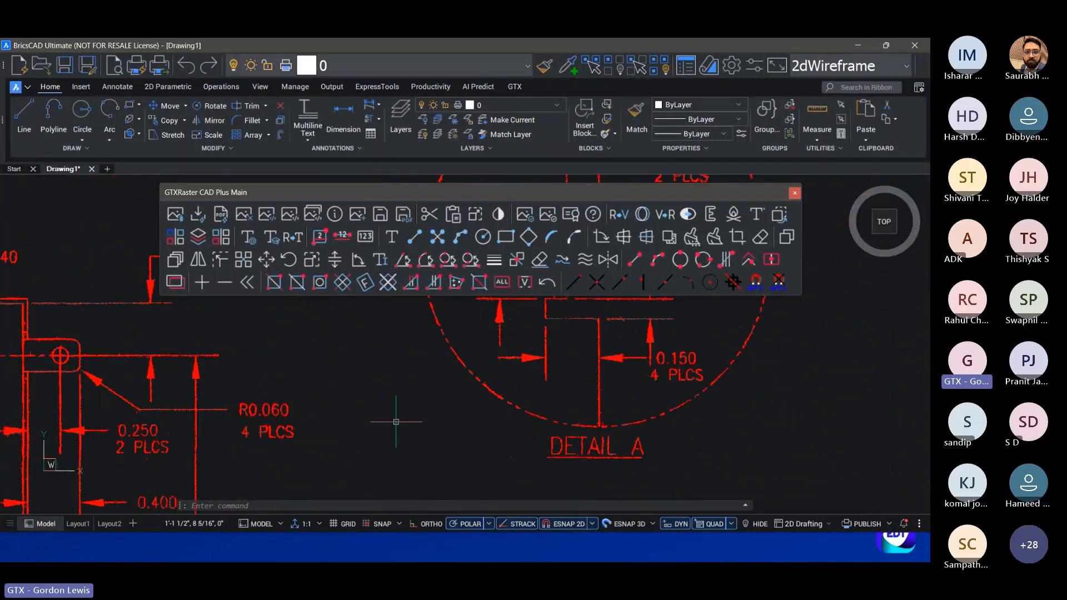
mouse_move(396, 424)
middle_down()
mouse_move(499, 374)
mouse_move(584, 309)
middle_up()
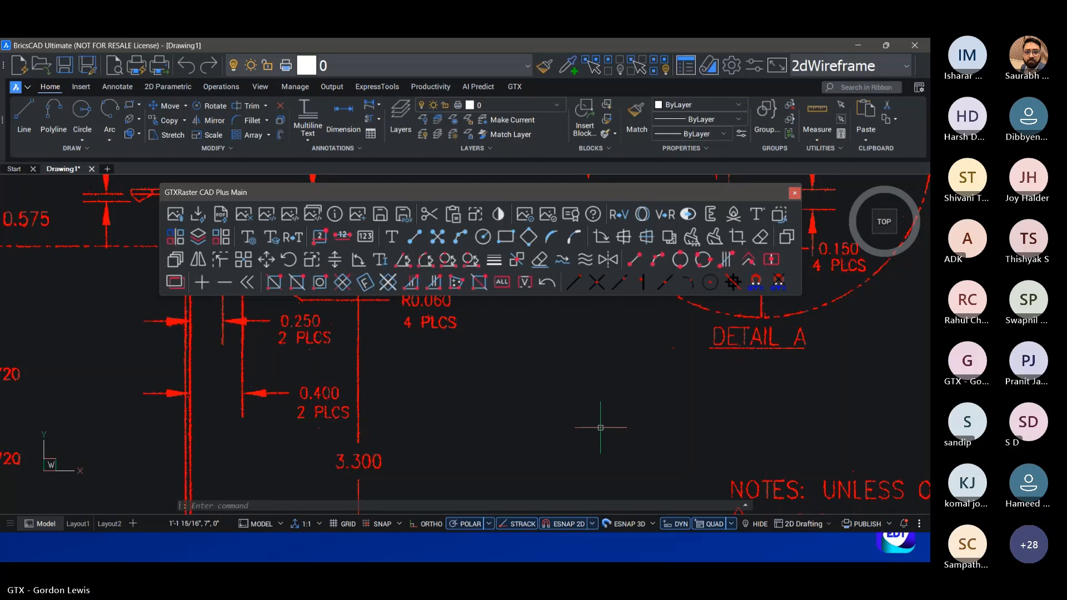
scroll(556, 428, down, 3)
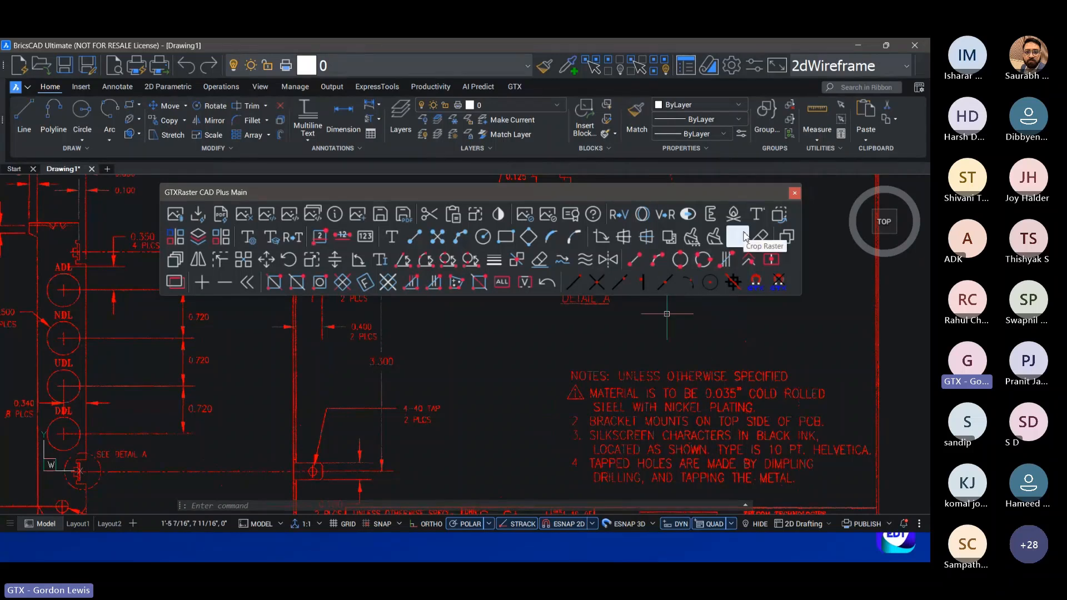
Step: Create a new drawing and attach the raster file BALLSCW2 (2).TIF from the Mechanical\Ballscrew folder
click(107, 169)
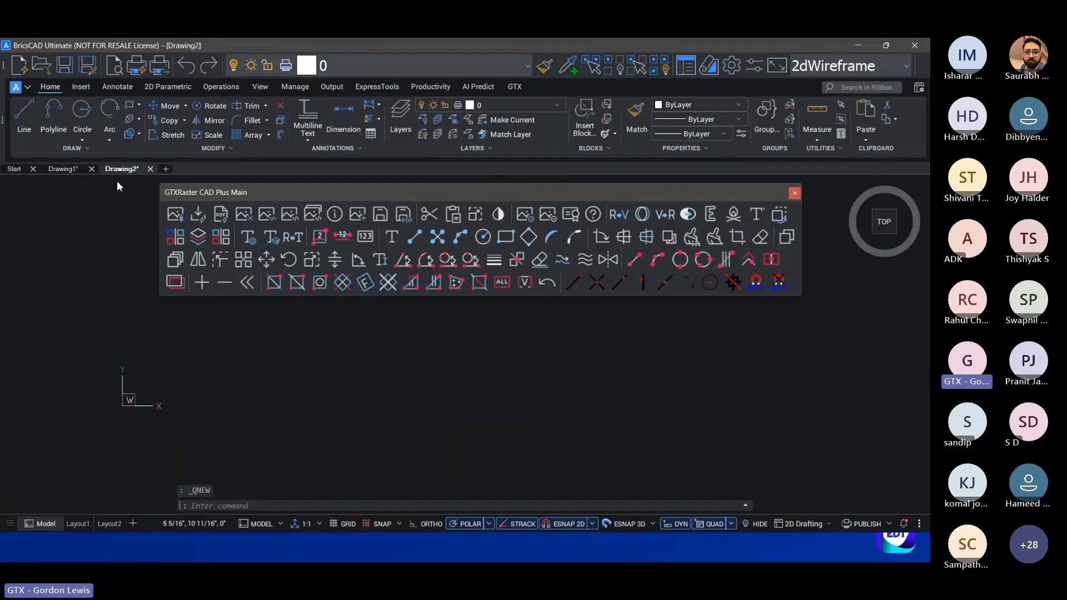
click(179, 218)
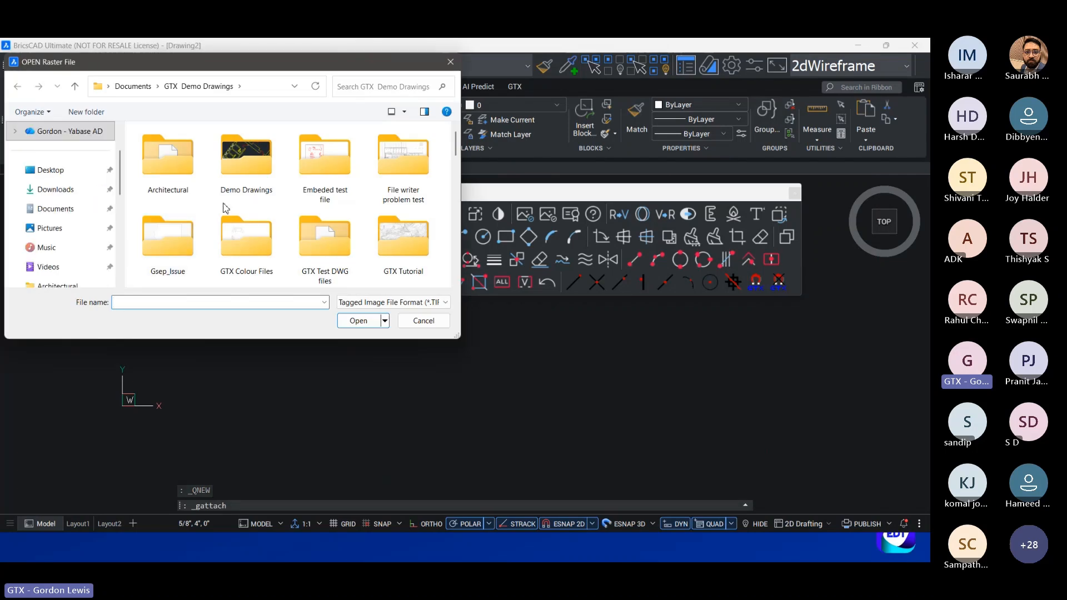
scroll(431, 218, down, 1)
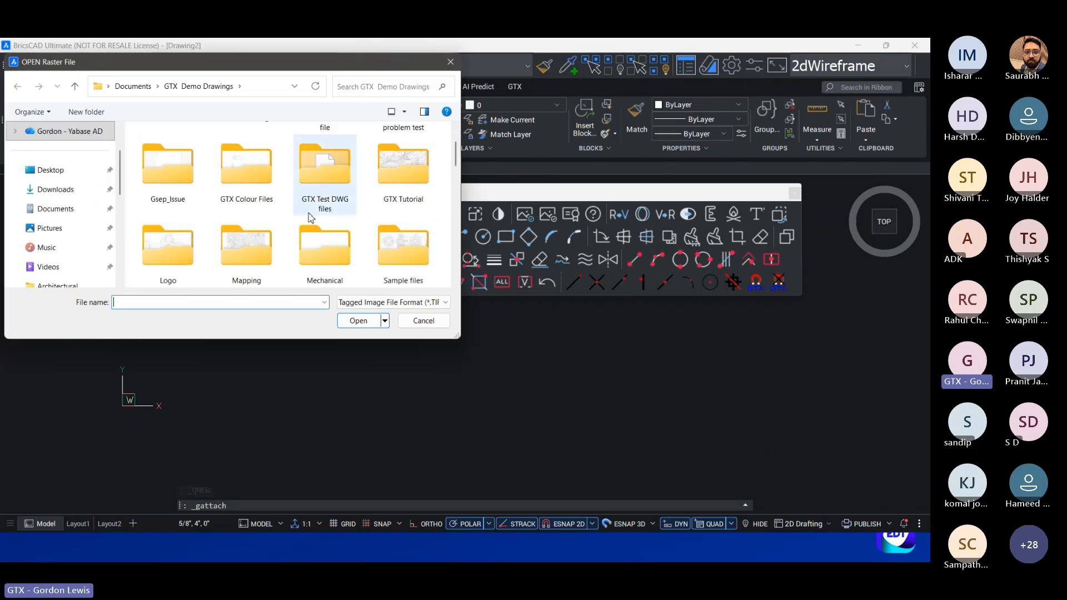
double_click(325, 253)
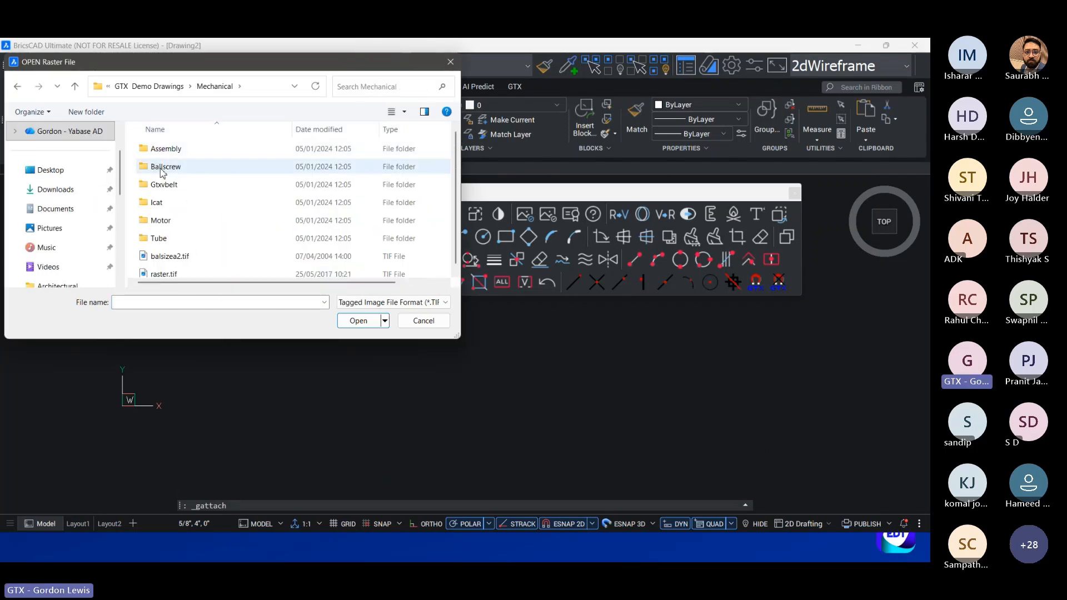
double_click(163, 168)
double_click(244, 167)
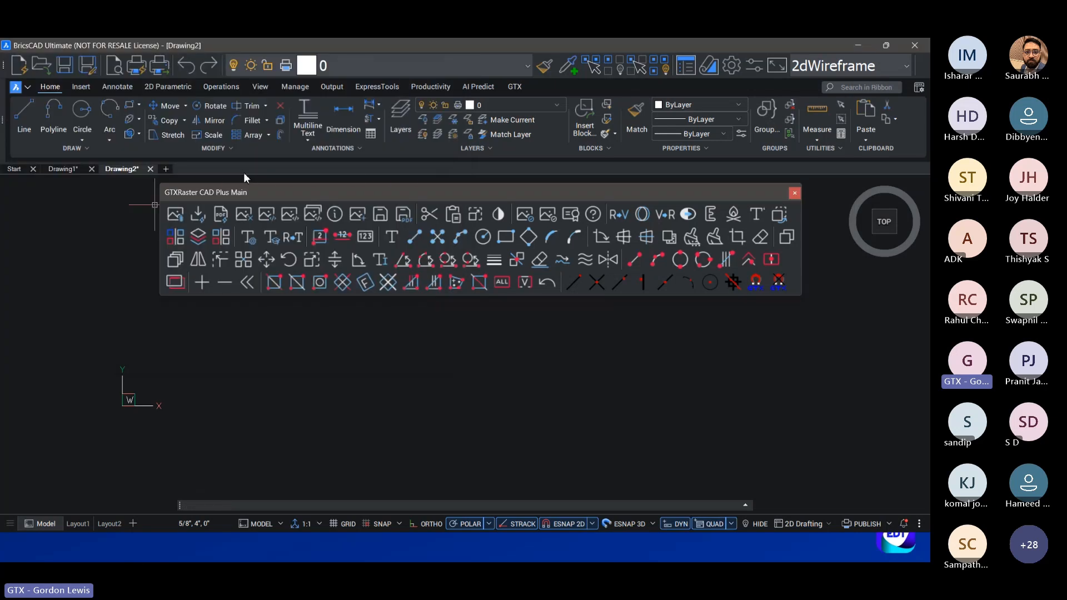
scroll(405, 350, down, 6)
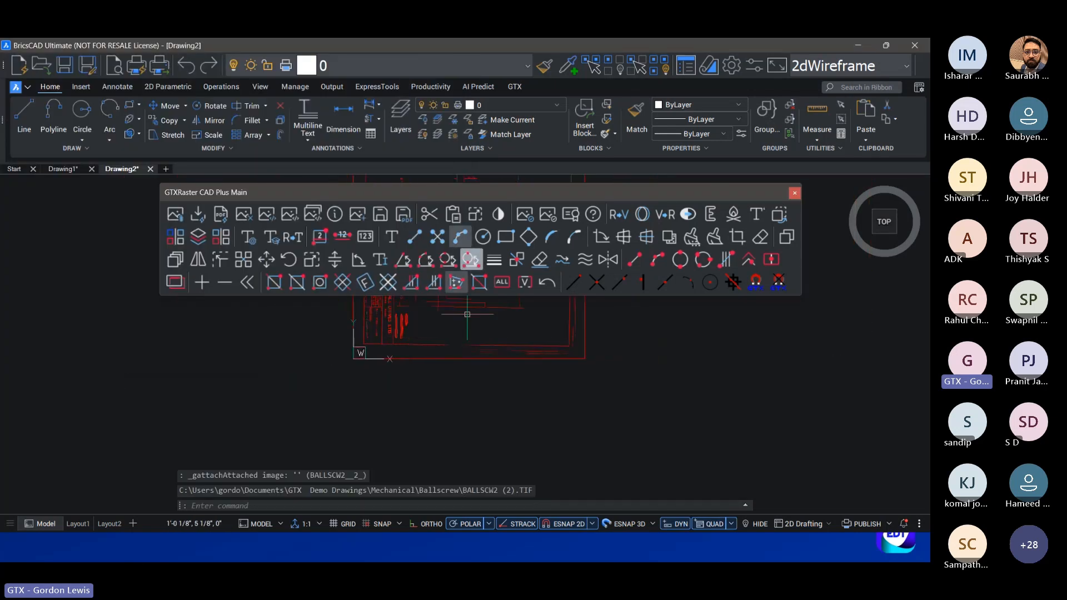
mouse_move(467, 314)
middle_down()
mouse_move(339, 357)
mouse_move(289, 409)
middle_up()
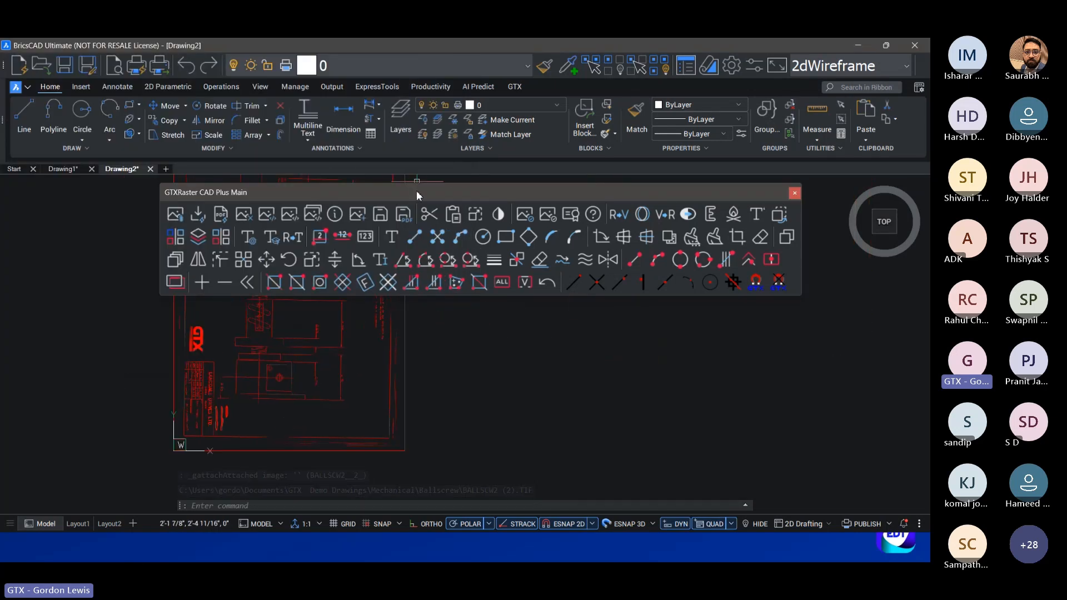
Step: Move the GTX toolbar clear of the attached ballscrew drawing to inspect the whole sheet
drag(417, 192, 718, 210)
scroll(338, 403, down, 2)
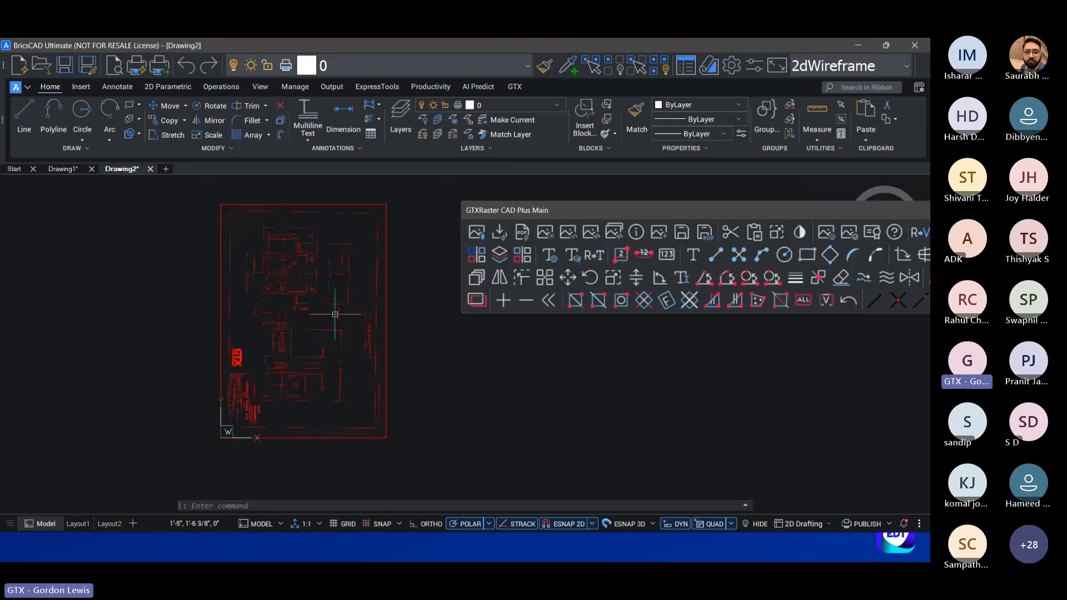
scroll(335, 314, up, 4)
scroll(335, 314, down, 2)
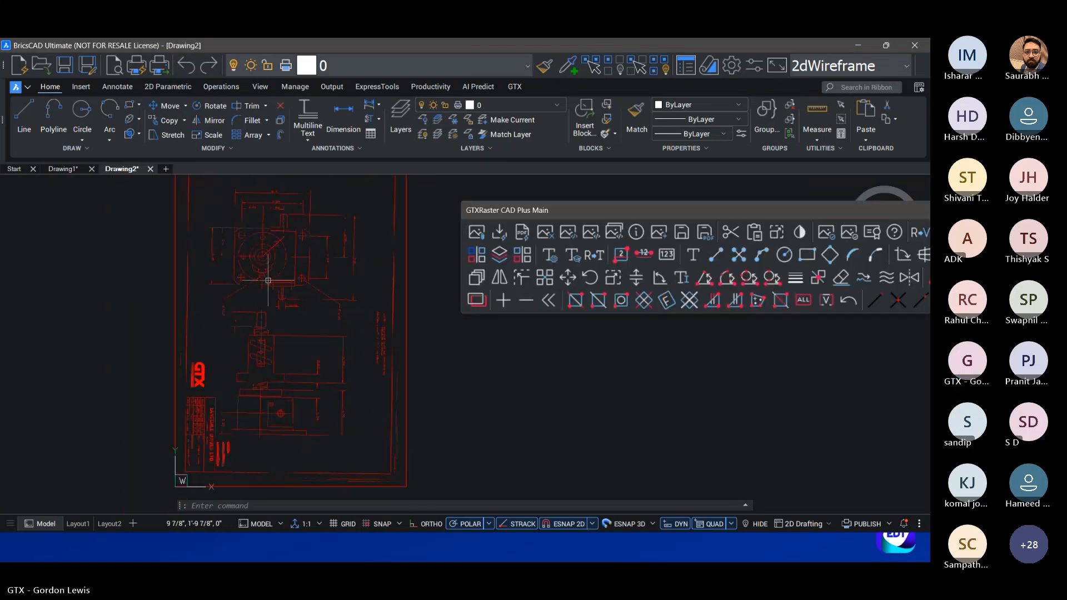
click(238, 245)
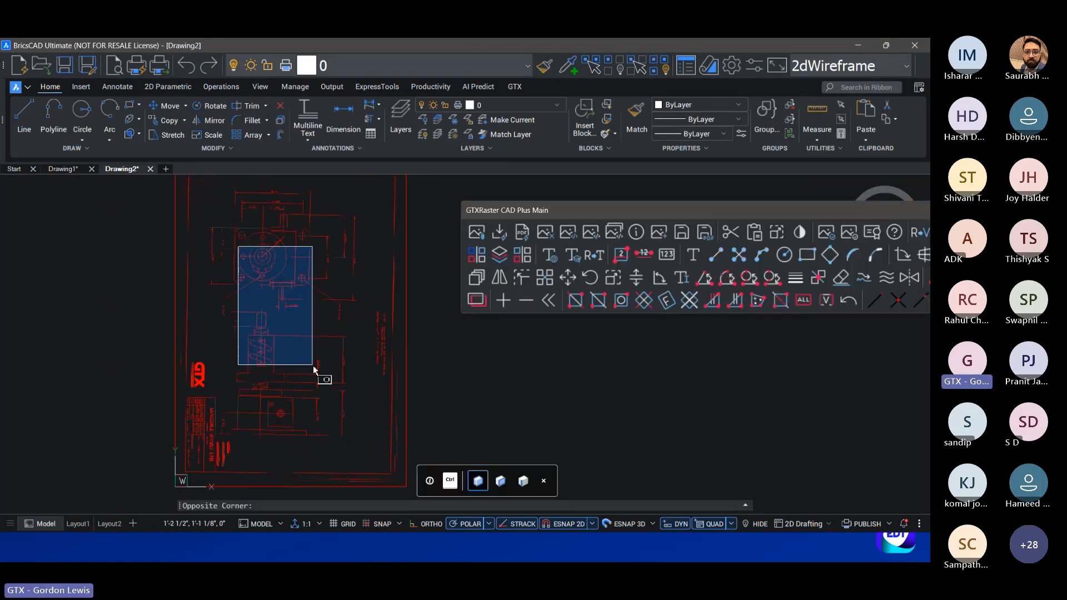
click(352, 391)
click(352, 392)
click(262, 298)
click(214, 247)
click(344, 384)
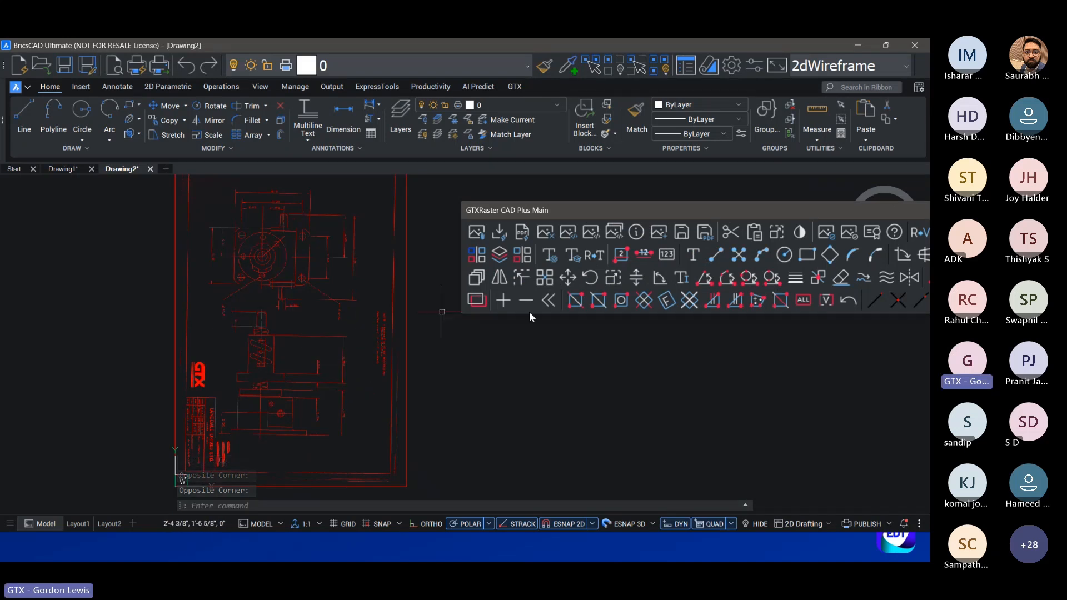
Step: Turn the sideways ballscrew raster by 90 degrees
drag(876, 211, 740, 223)
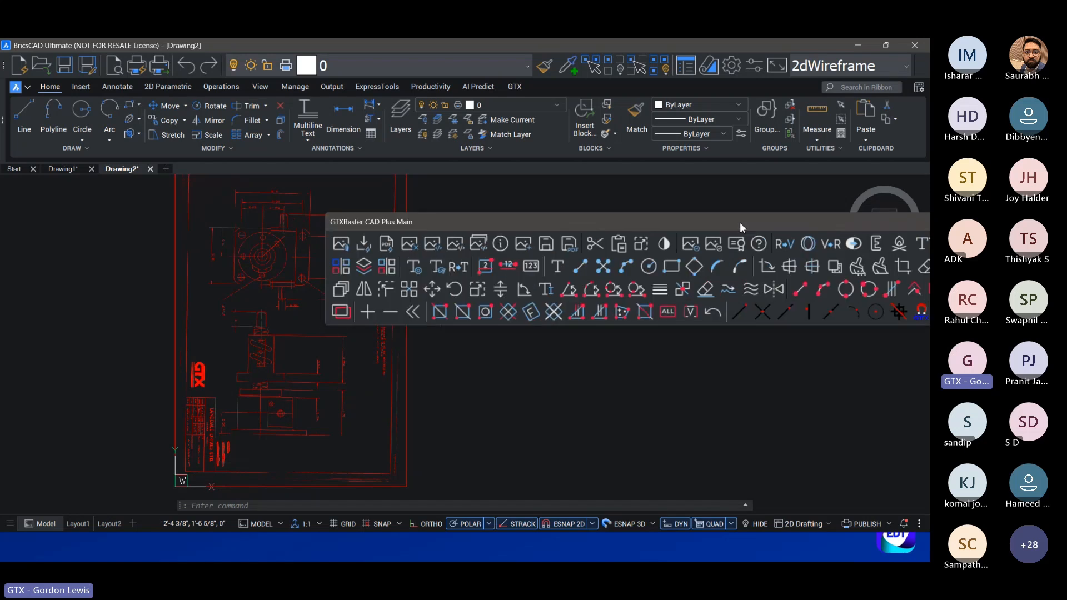
click(767, 266)
key(Return)
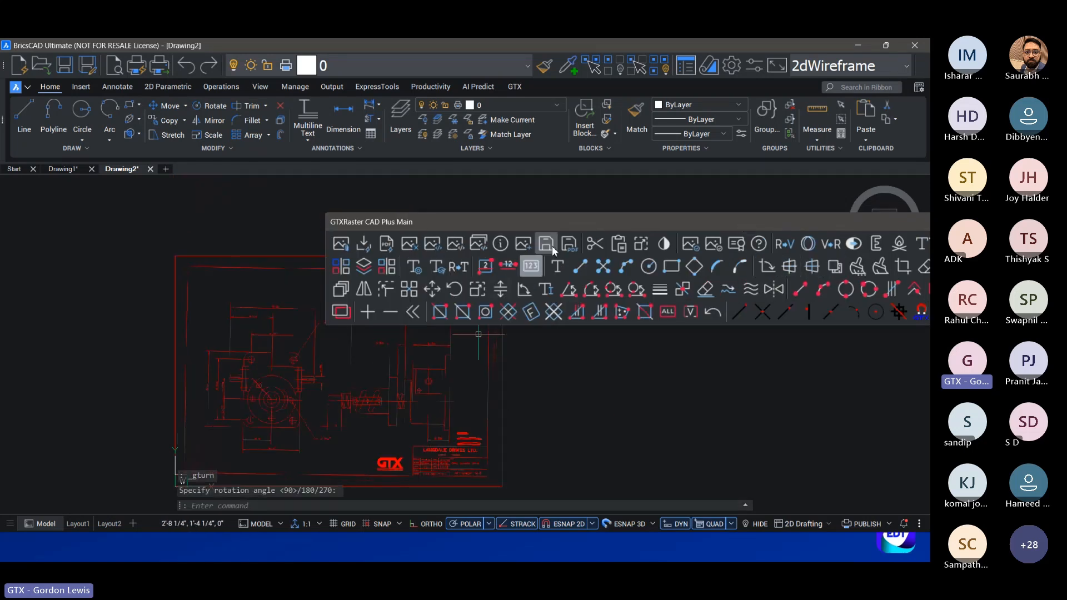
Step: Move the GTX toolbar up under the ribbon so the turned drawing can be seen below it
drag(546, 221, 457, 168)
double_click(5, 177)
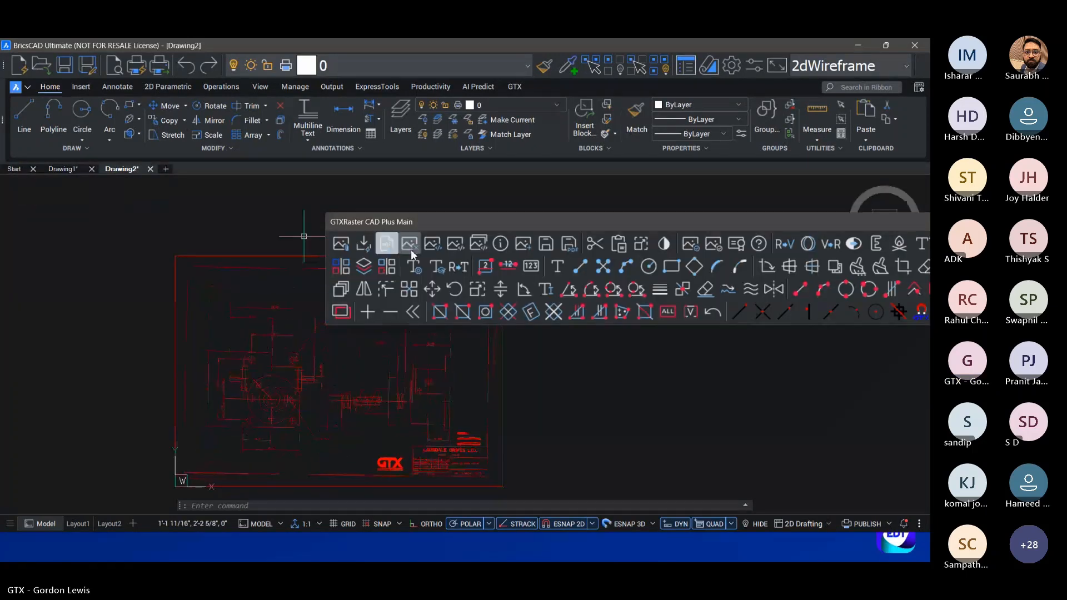
mouse_move(456, 221)
mouse_down()
mouse_move(393, 184)
mouse_move(283, 164)
mouse_move(258, 184)
mouse_move(258, 175)
mouse_up()
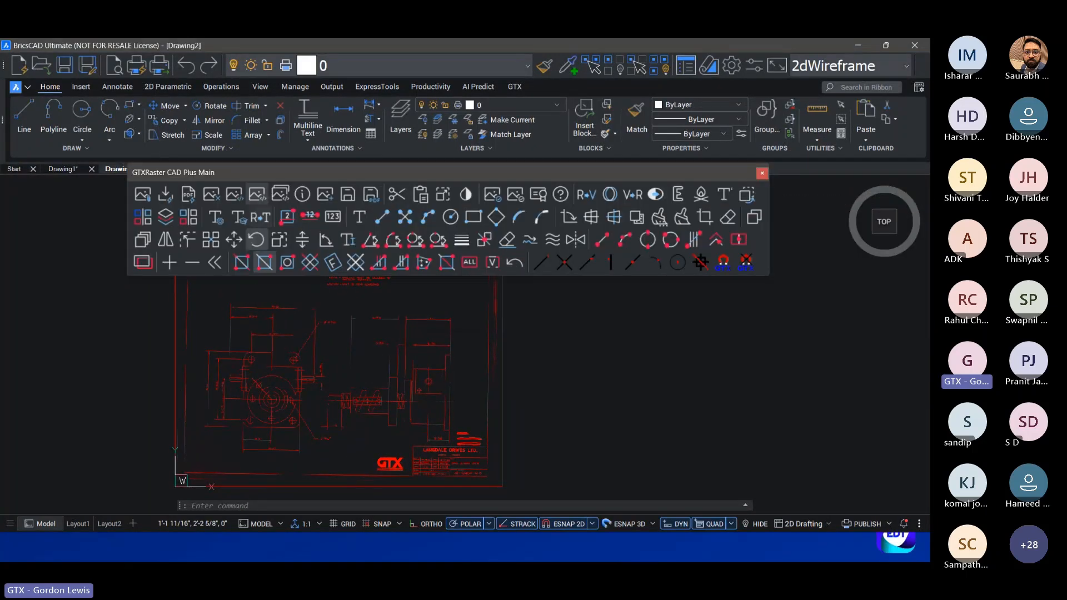
middle_drag(287, 334, 374, 341)
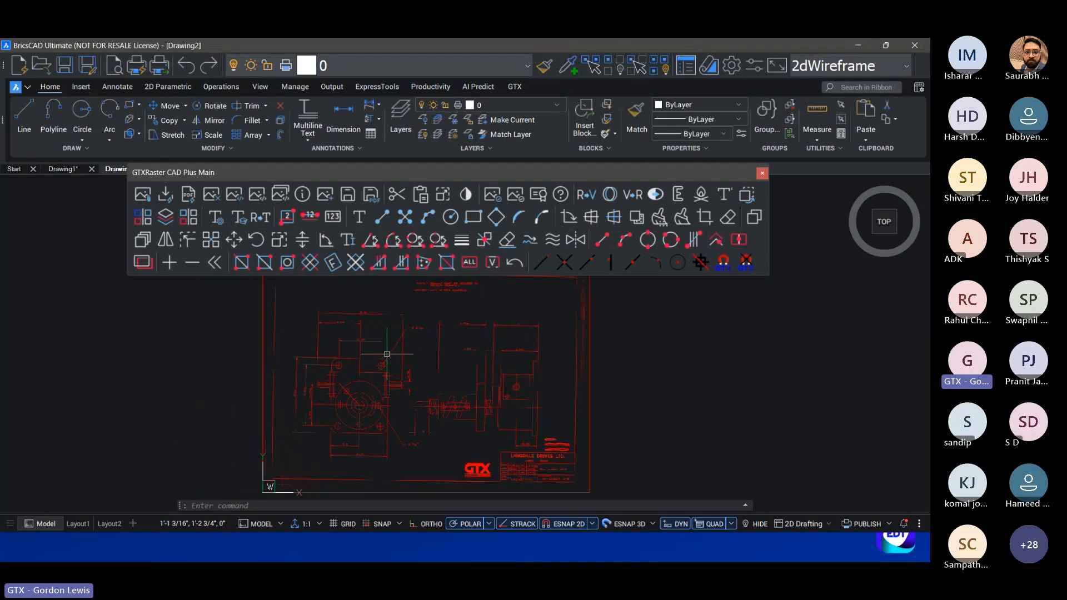
scroll(389, 345, down, 2)
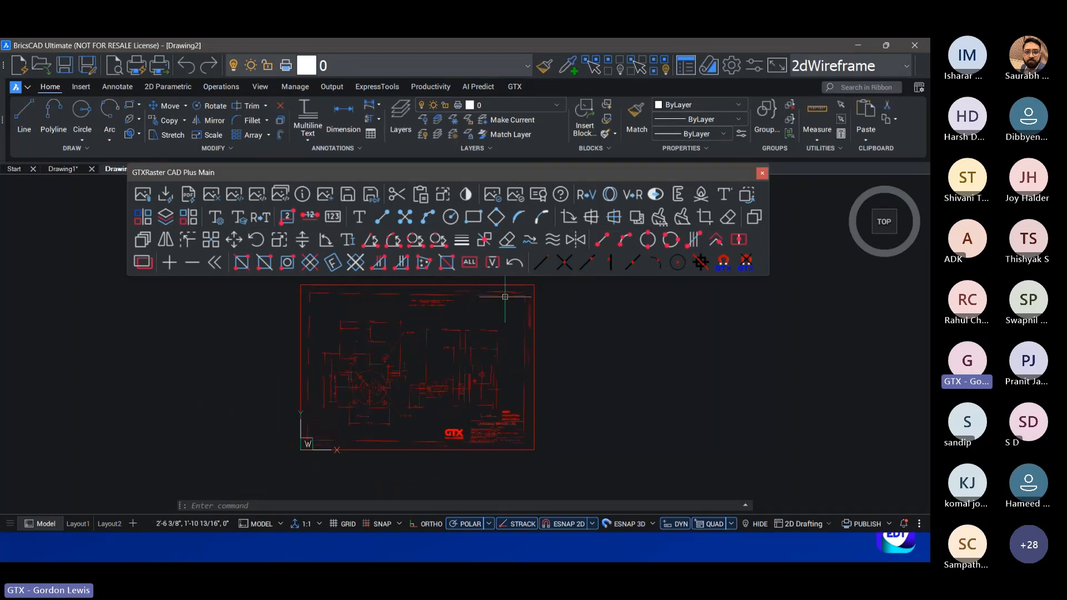
scroll(339, 295, up, 2)
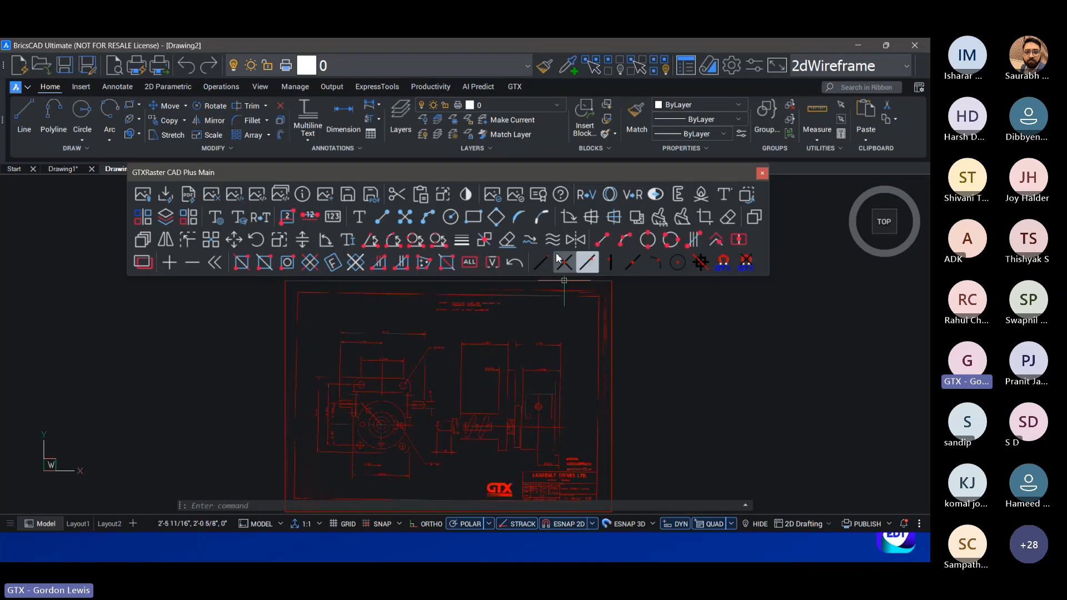
Step: Deskew the whole ballscrew raster, using the two ends of the sheet's upper border line as the reference line
click(590, 222)
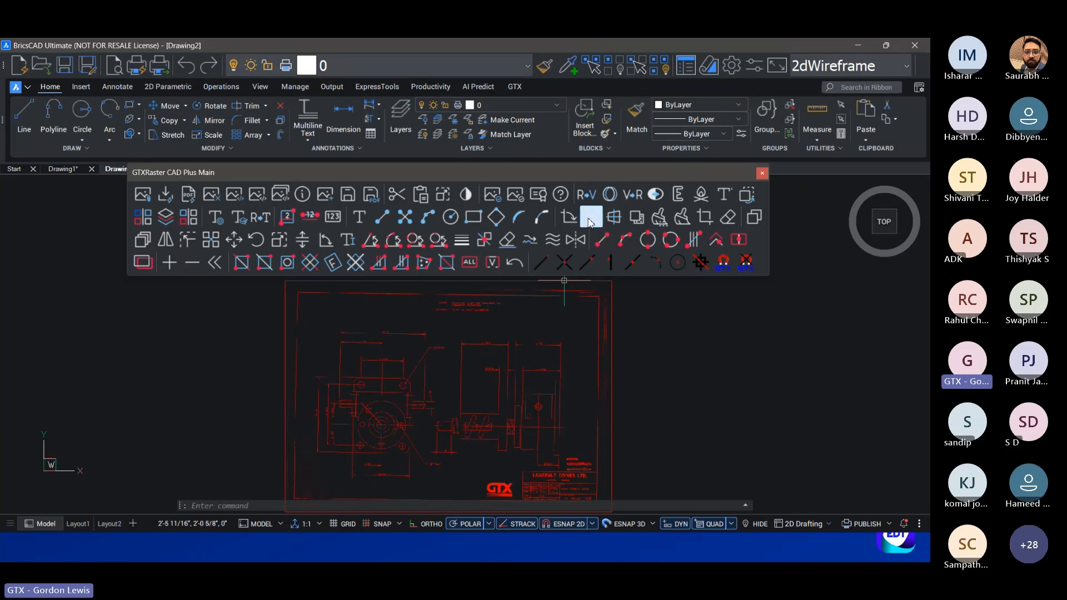
click(469, 262)
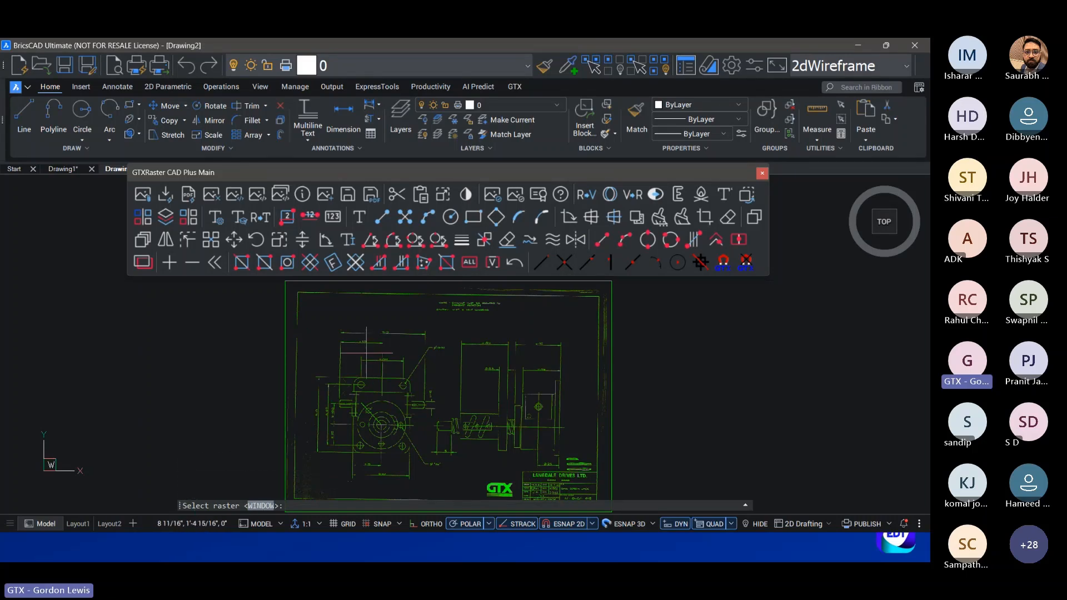
key(Return)
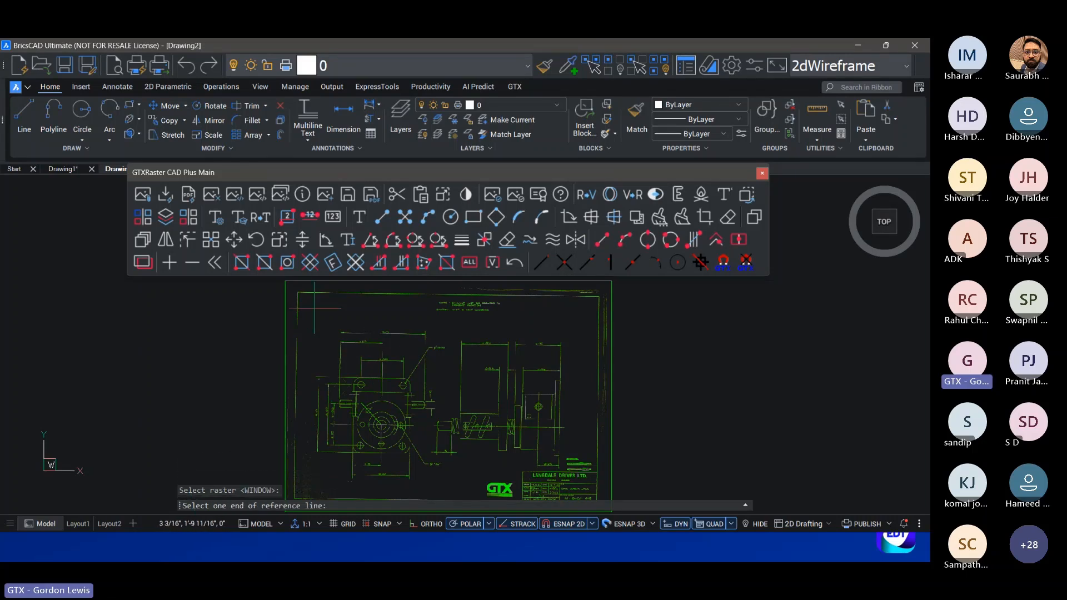
scroll(314, 307, up, 5)
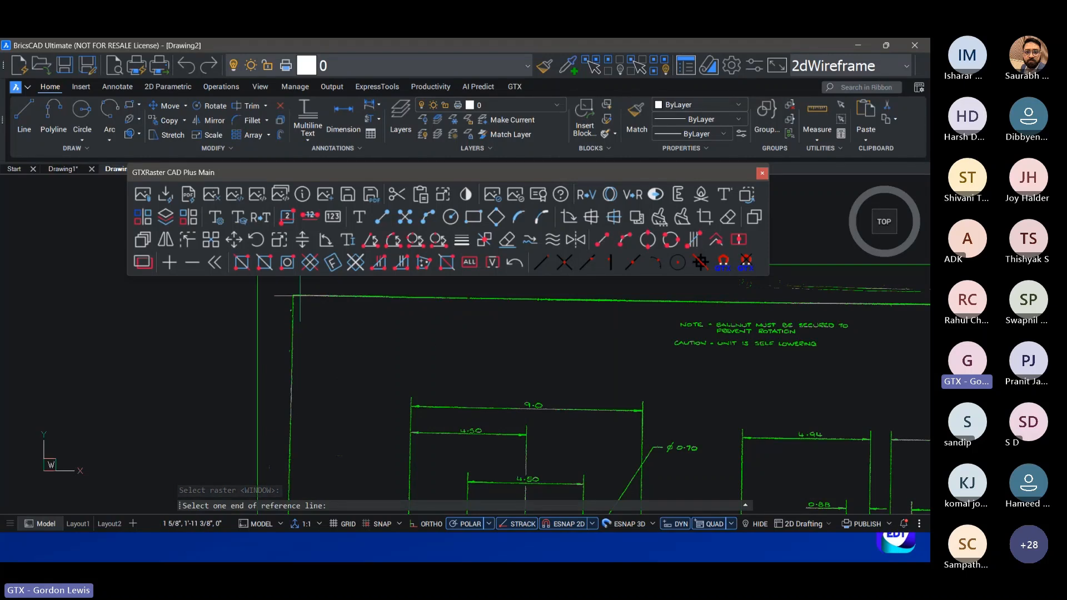
click(296, 296)
scroll(573, 402, down, 1)
middle_drag(917, 417, 543, 419)
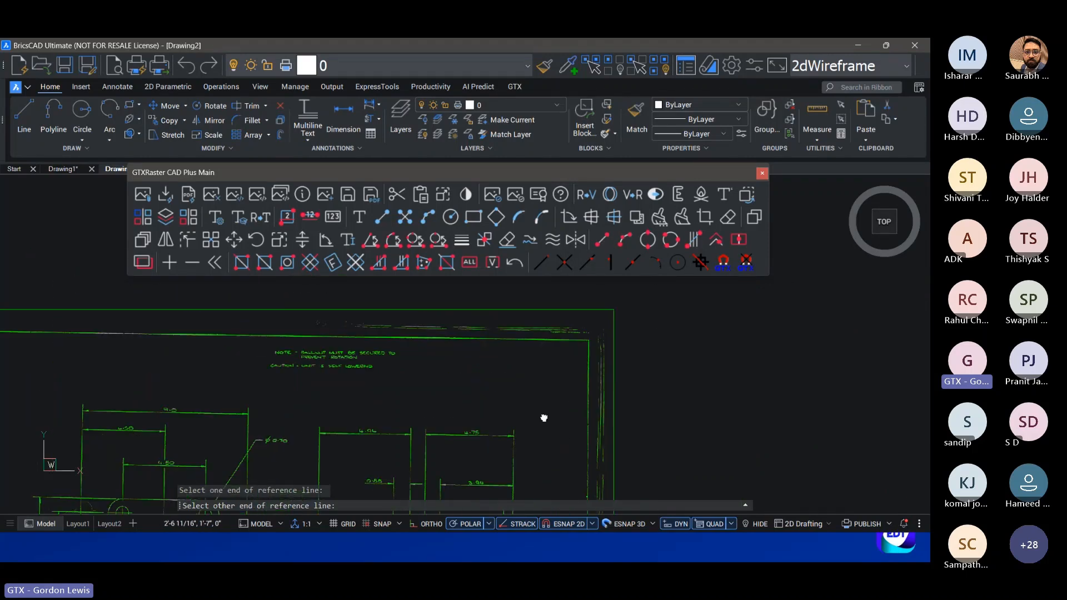
scroll(573, 339, up, 3)
click(590, 342)
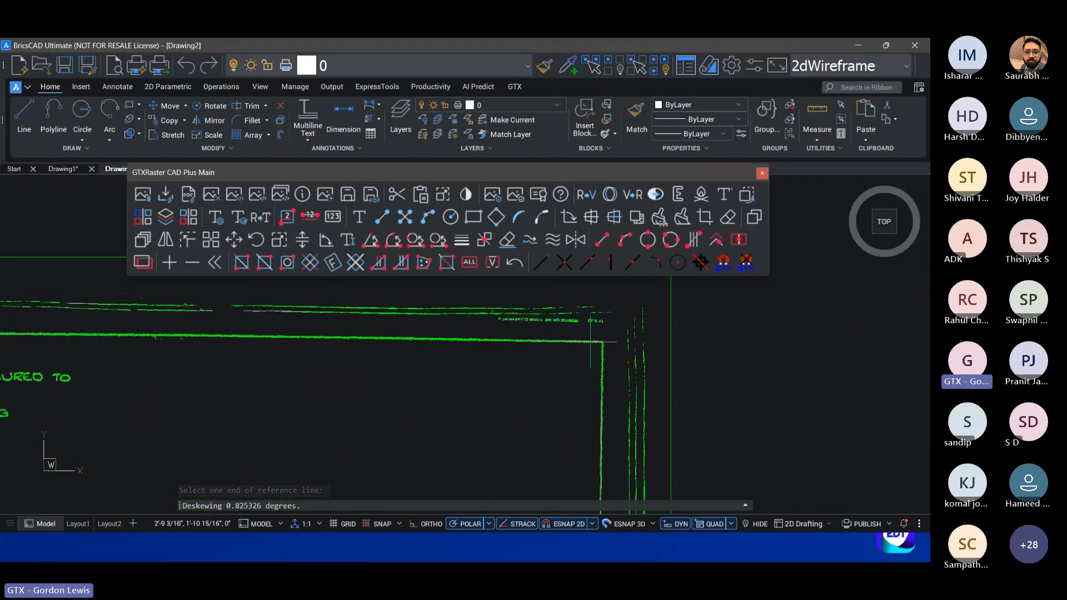
scroll(437, 411, down, 3)
mouse_move(423, 424)
middle_down()
mouse_move(507, 337)
mouse_move(505, 351)
middle_up()
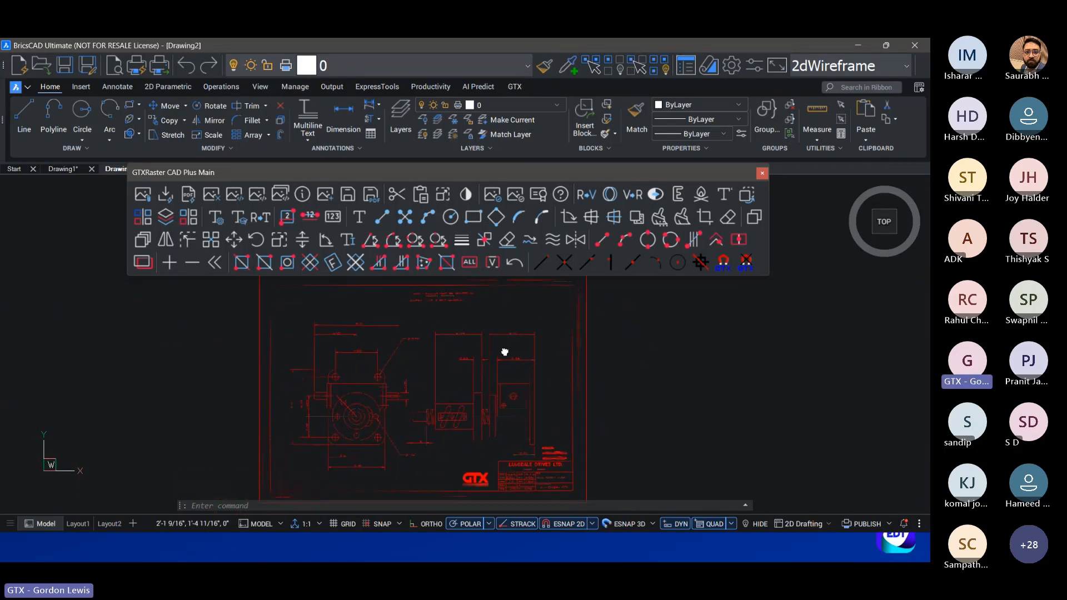
Step: Crop the raster to a window just outside the border, from its upper-left corner to the lower-right corner beside the title block
click(705, 217)
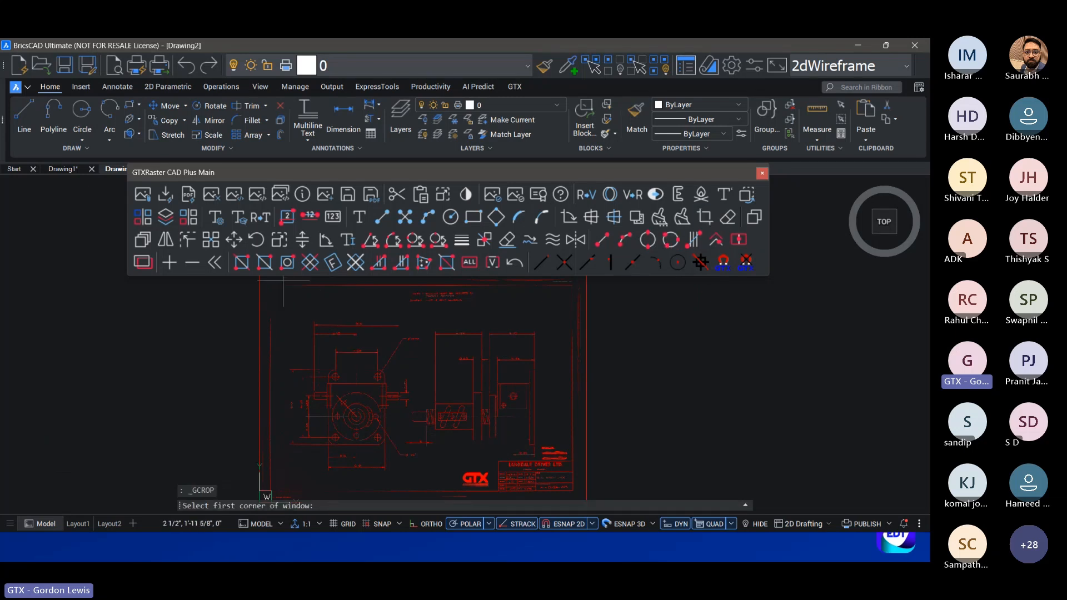
mouse_move(278, 290)
middle_down()
mouse_move(290, 295)
mouse_move(295, 326)
middle_up()
scroll(295, 326, up, 3)
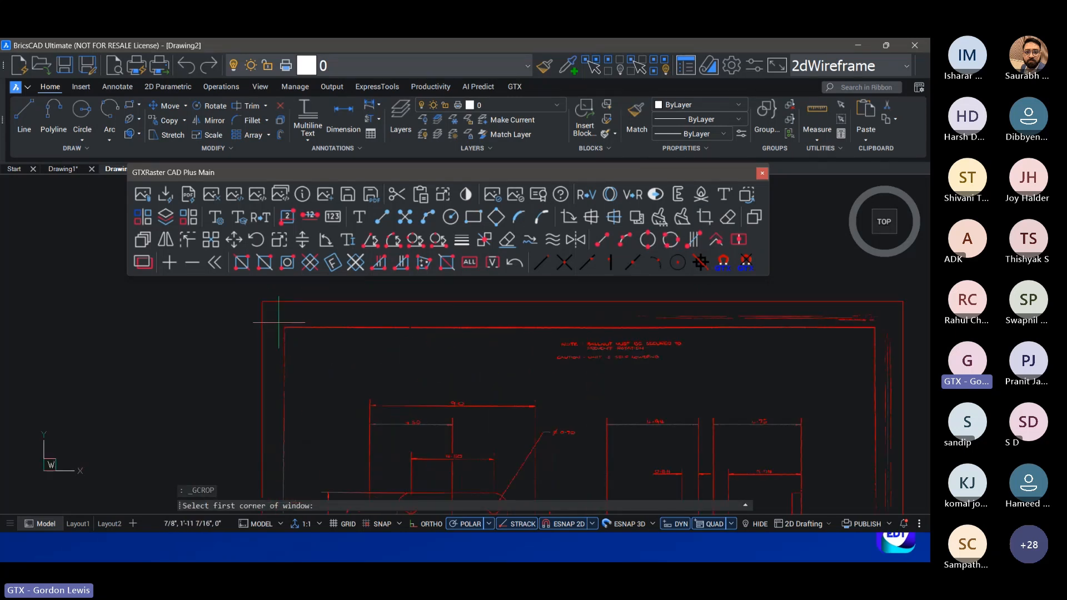
click(278, 324)
scroll(324, 422, down, 4)
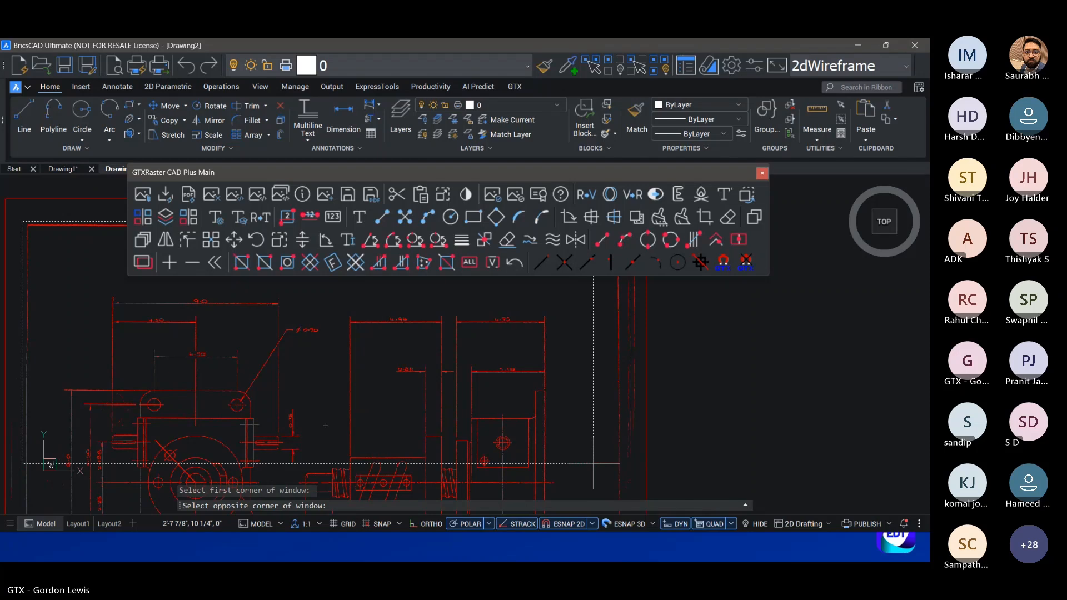
middle_drag(602, 467, 586, 350)
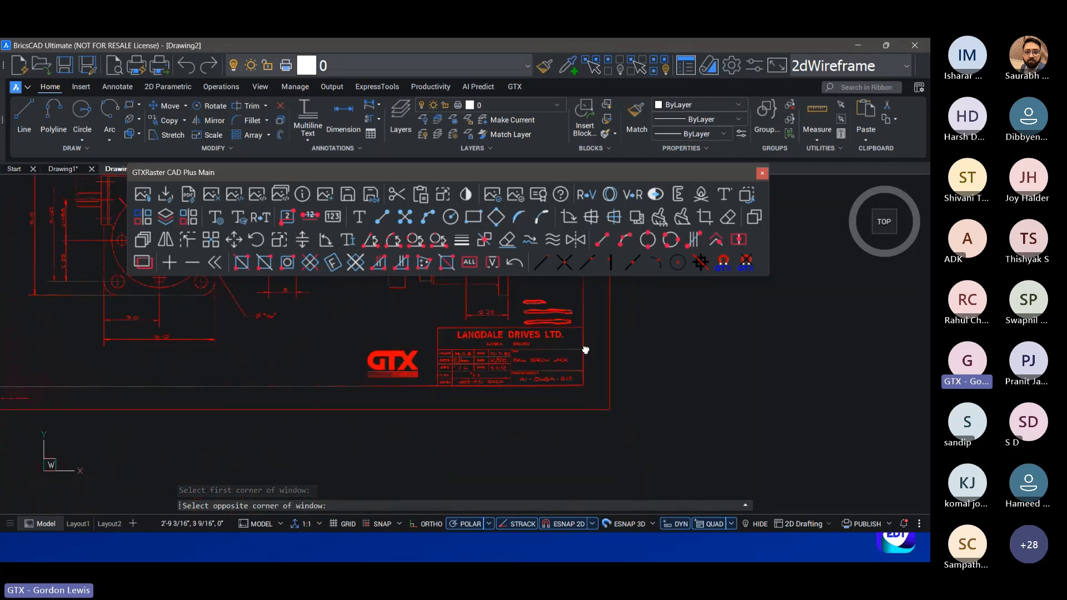
click(588, 389)
scroll(533, 350, down, 5)
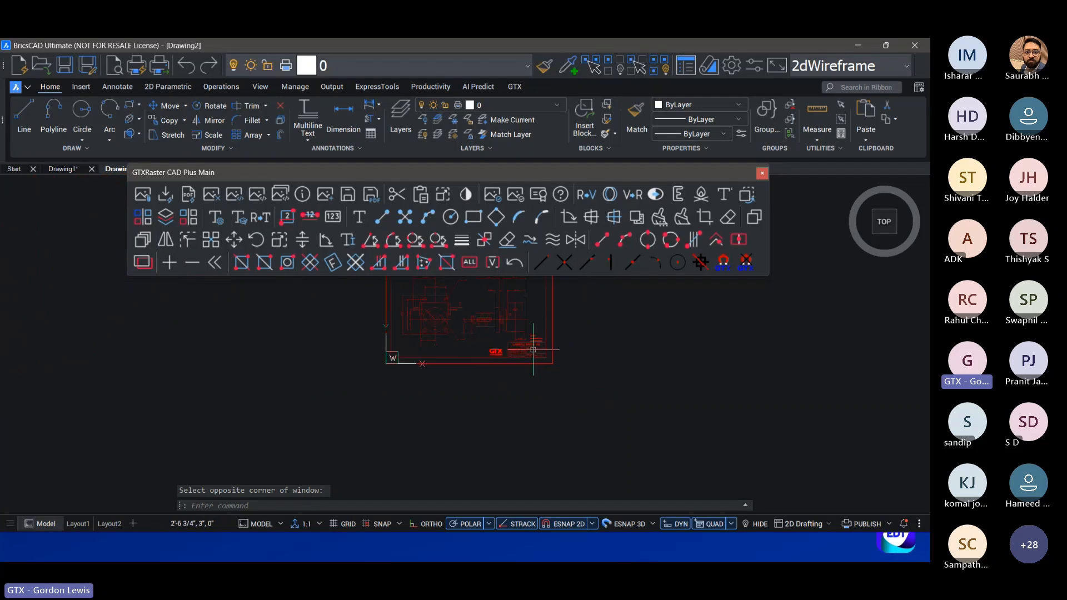
scroll(533, 350, up, 5)
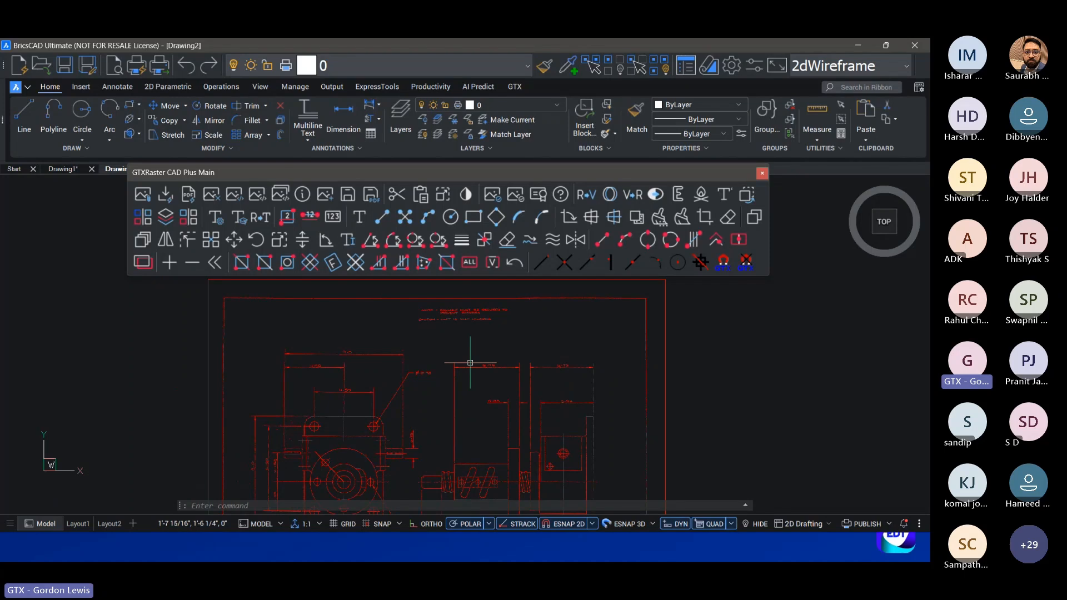
scroll(424, 371, up, 3)
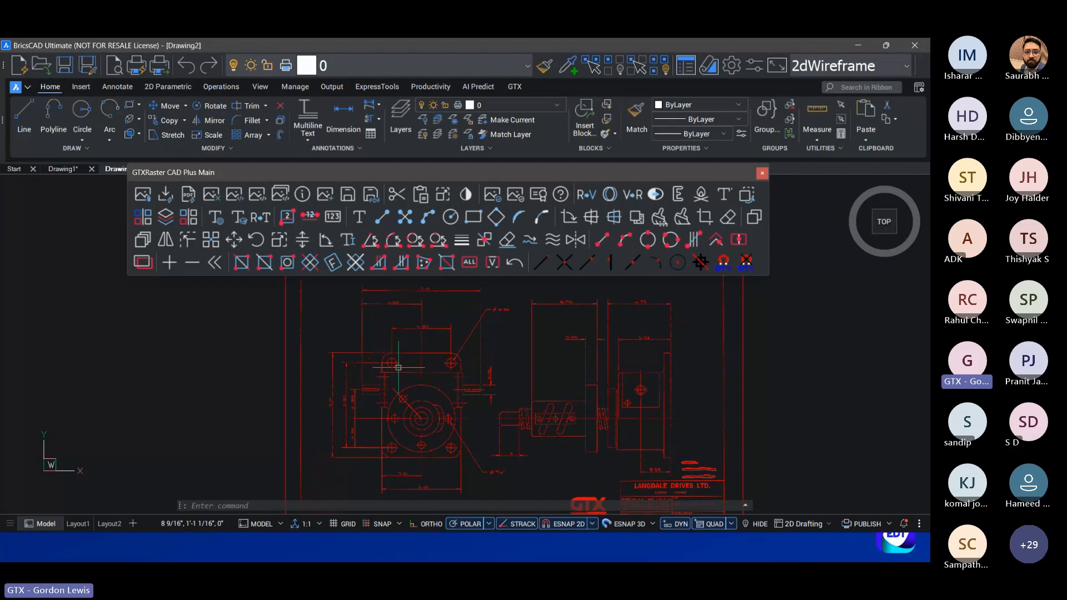
click(346, 336)
click(528, 440)
click(570, 444)
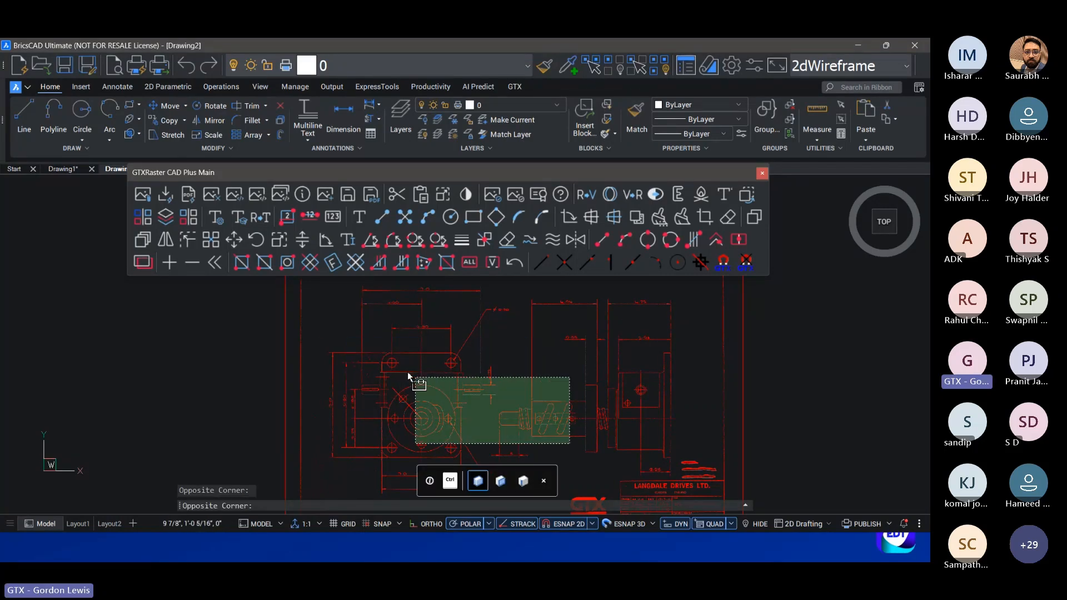
click(416, 378)
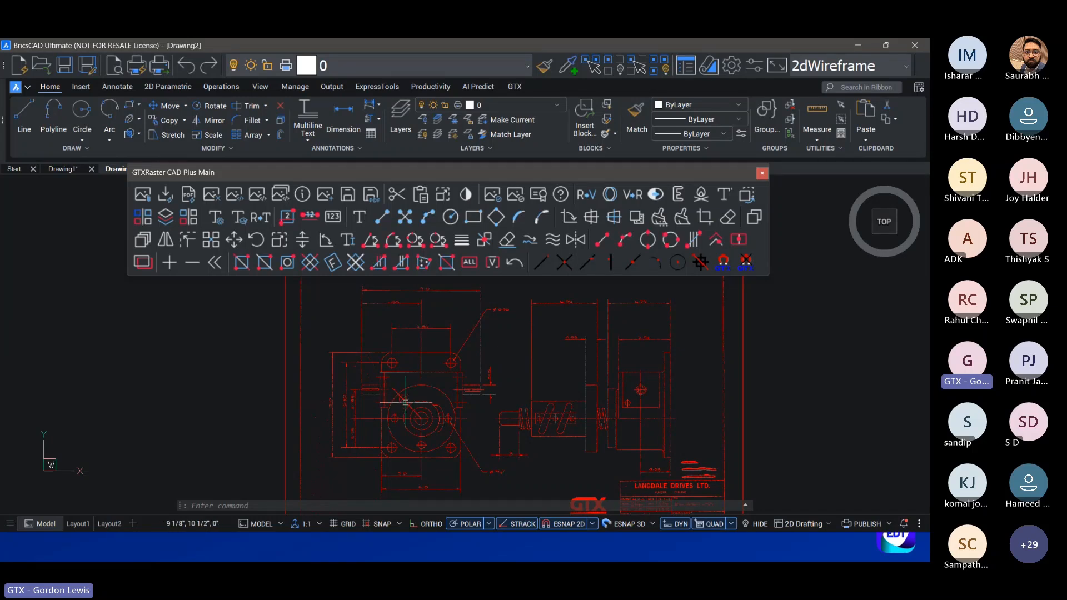
Step: Start a raster rotation and select the diagonal line running outward from the flange centre with the Line selection
scroll(411, 411, up, 5)
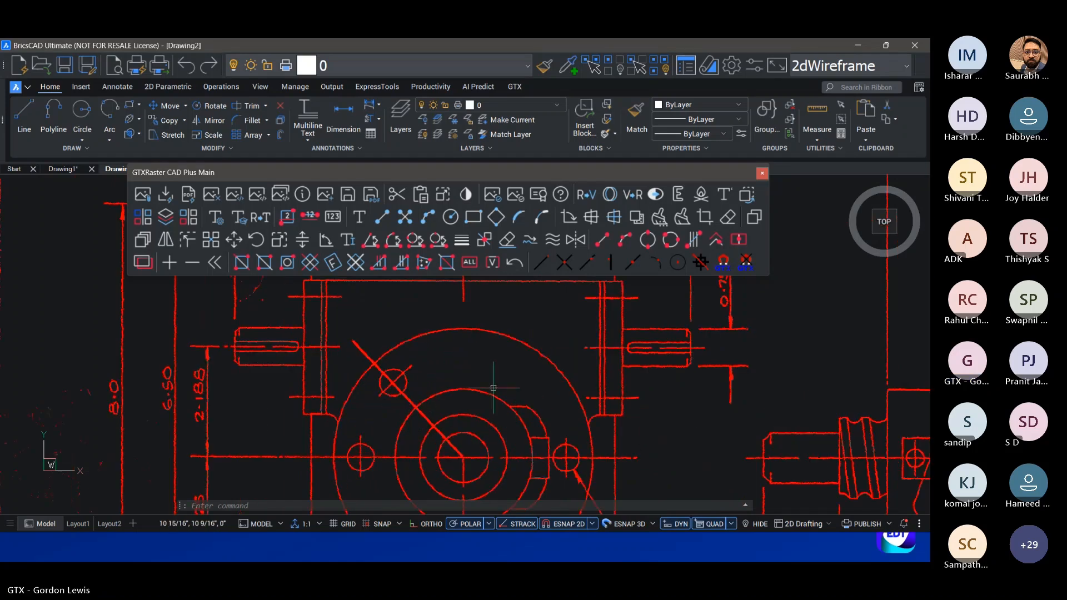
middle_drag(493, 384, 466, 378)
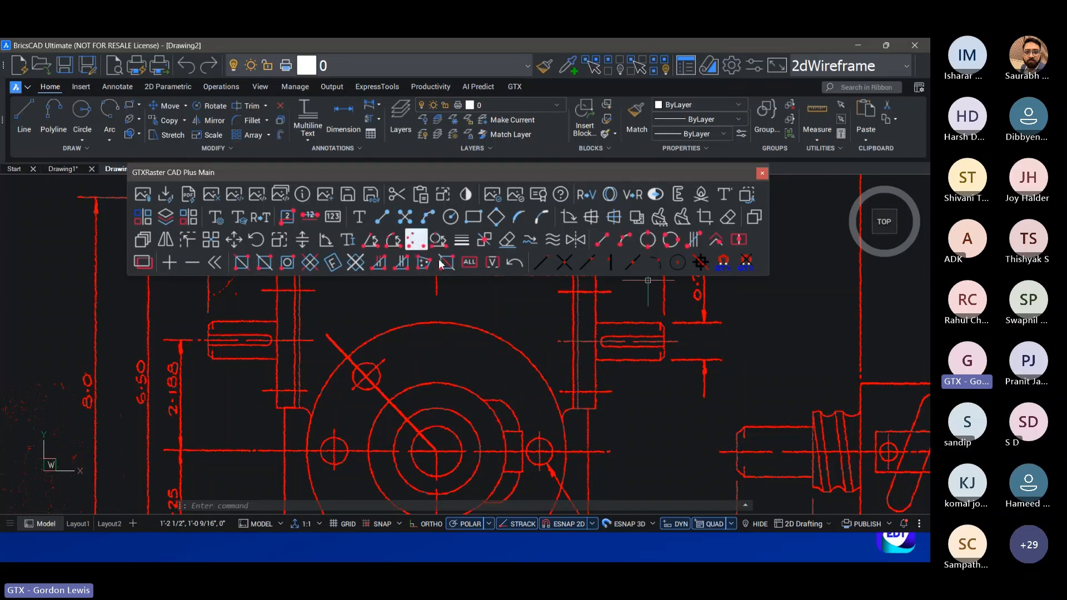
click(258, 240)
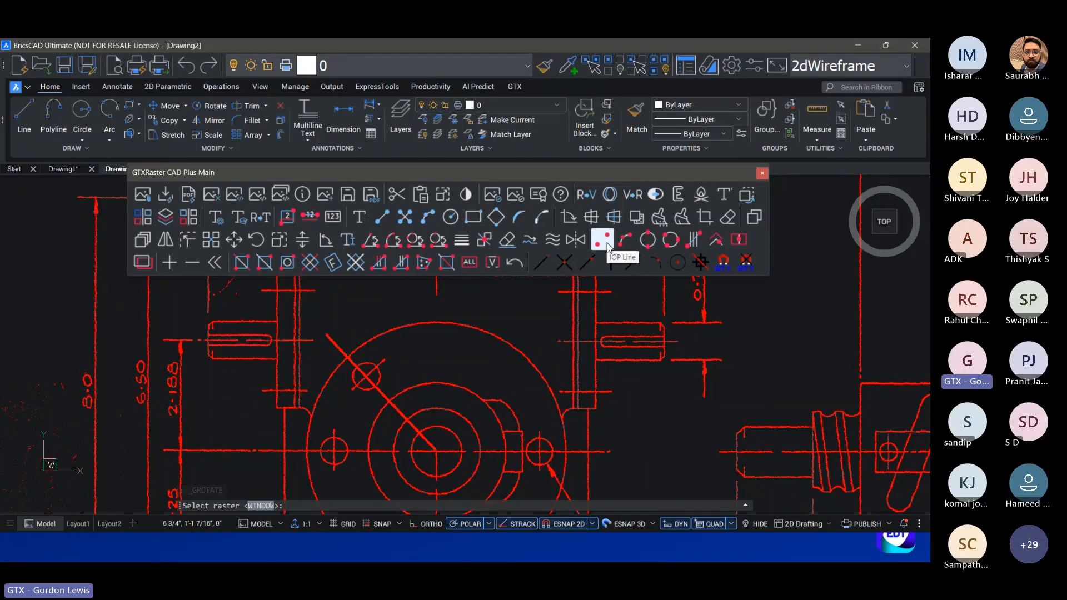
click(606, 245)
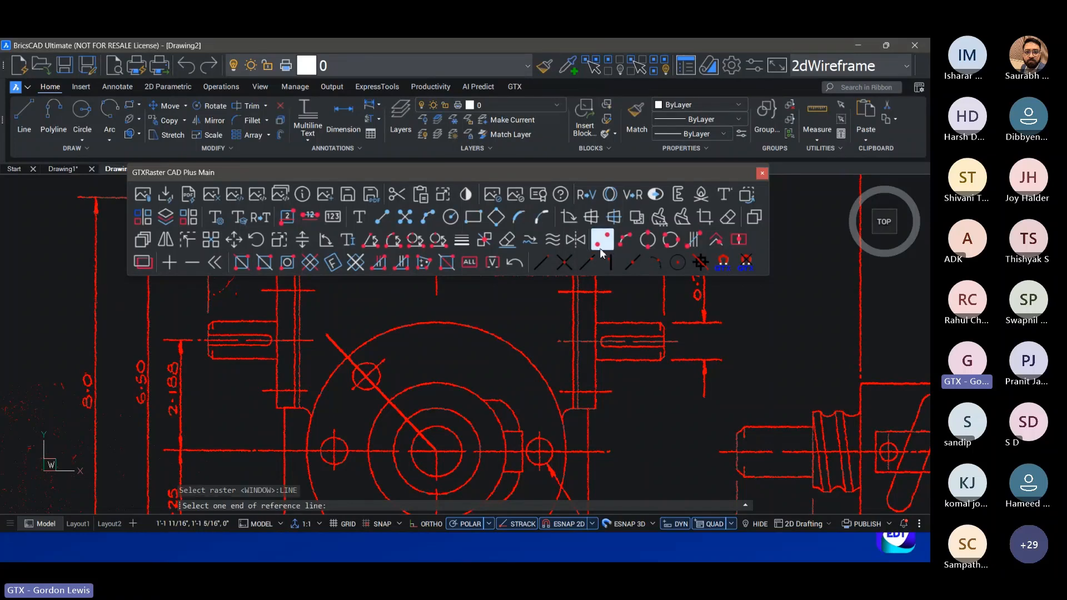
click(436, 449)
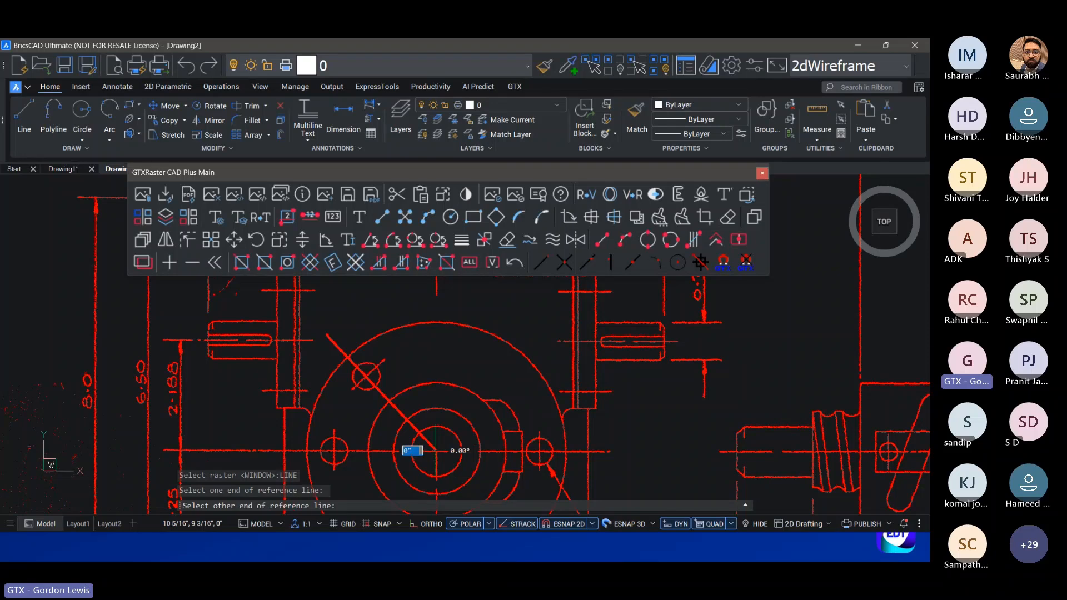
click(309, 322)
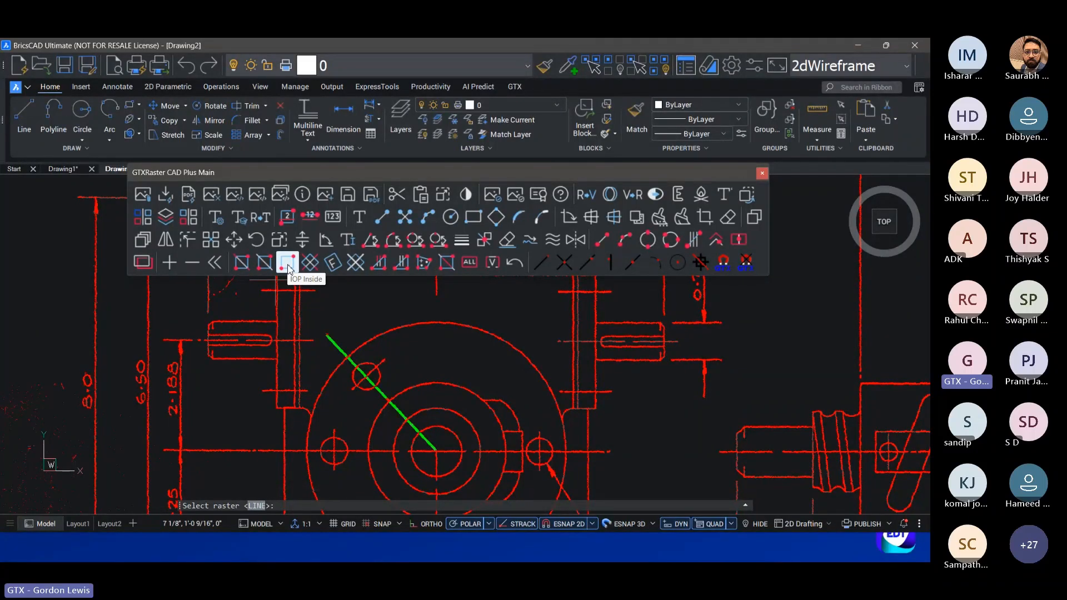
Step: Add the small hole and its cross mark on the diagonal line to the rotation selection with an Inside window
click(288, 269)
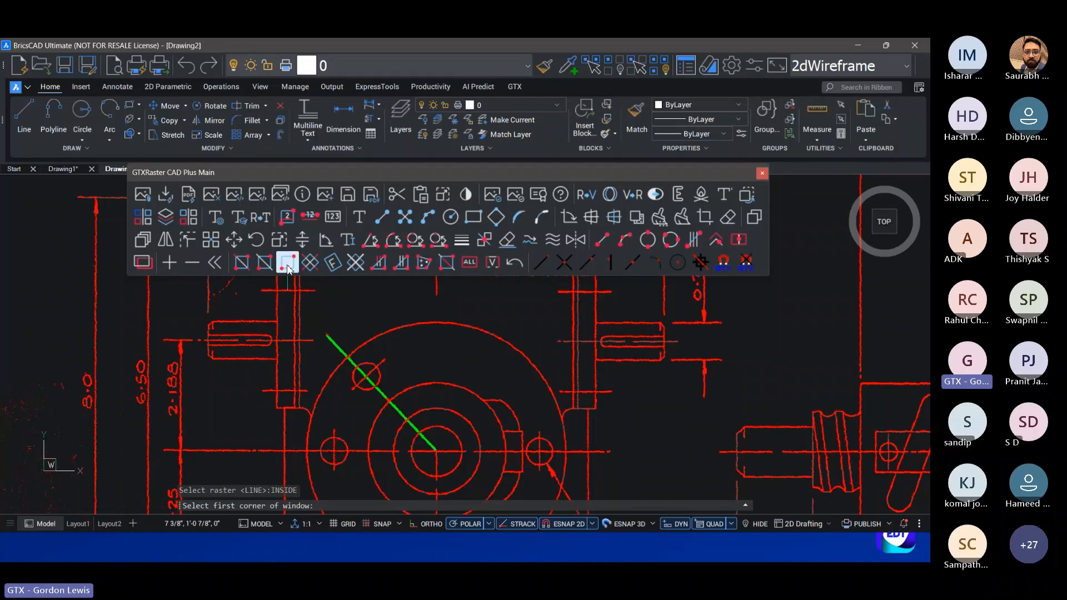
click(313, 315)
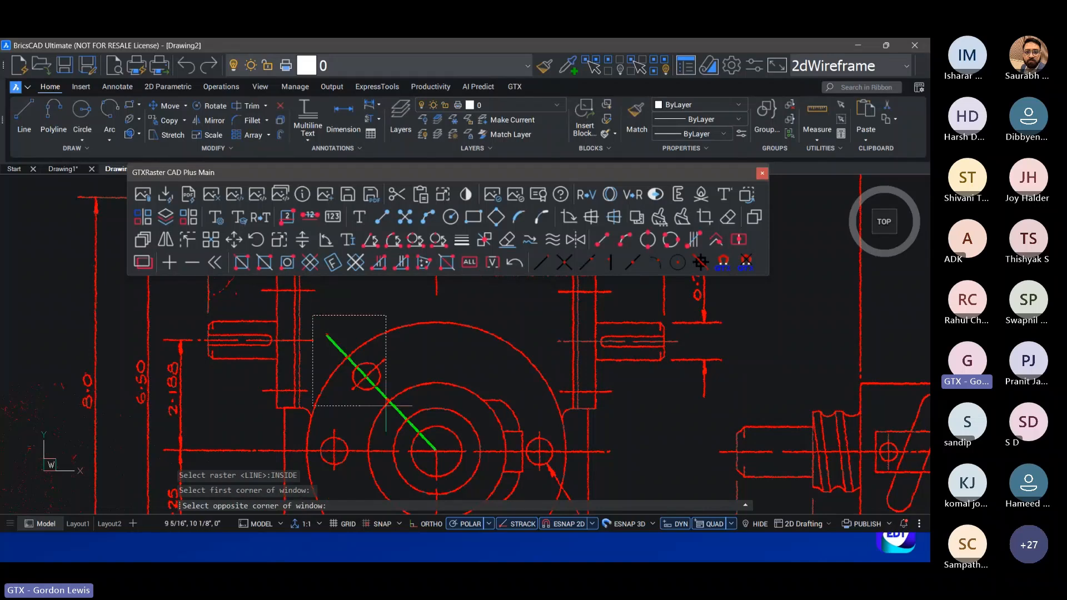
click(423, 436)
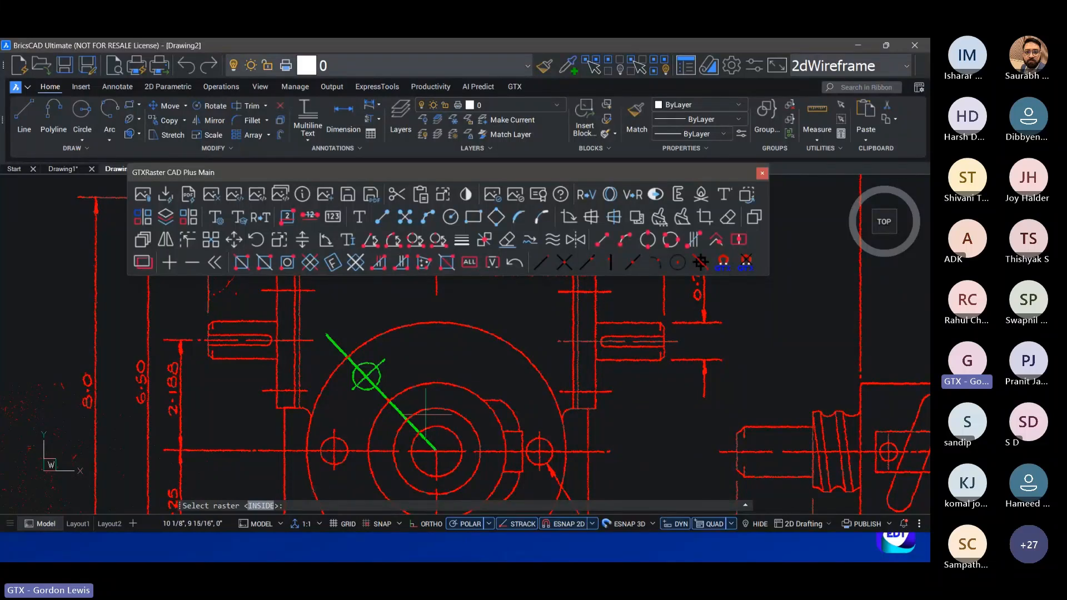
key(Return)
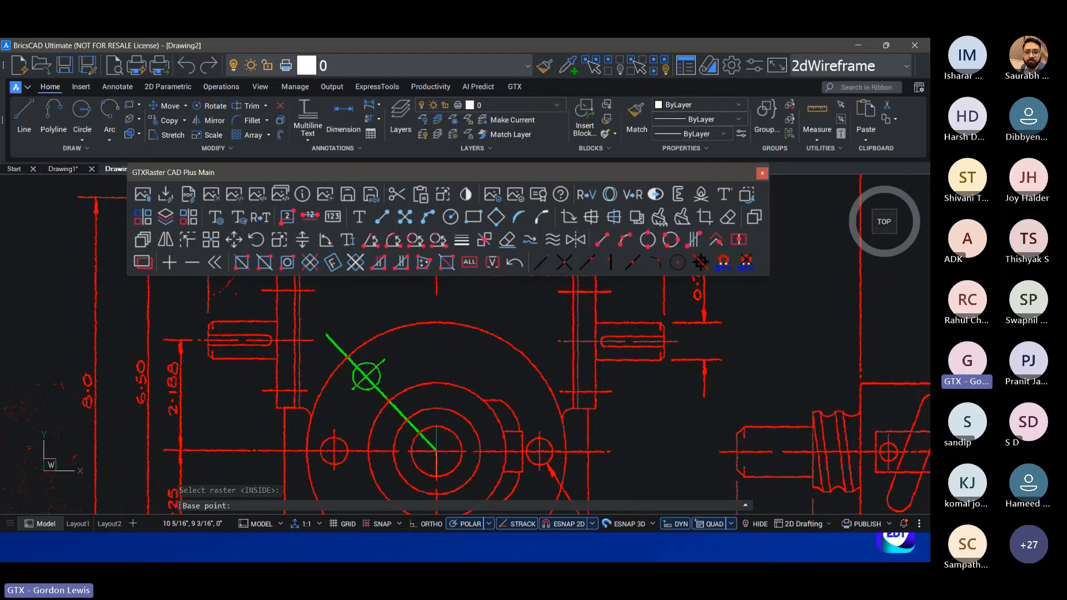
Step: Rotate the selected line and hole about the flange centre to vertical, taking the diagonal line as the reference angle and deleting the old objects
click(436, 450)
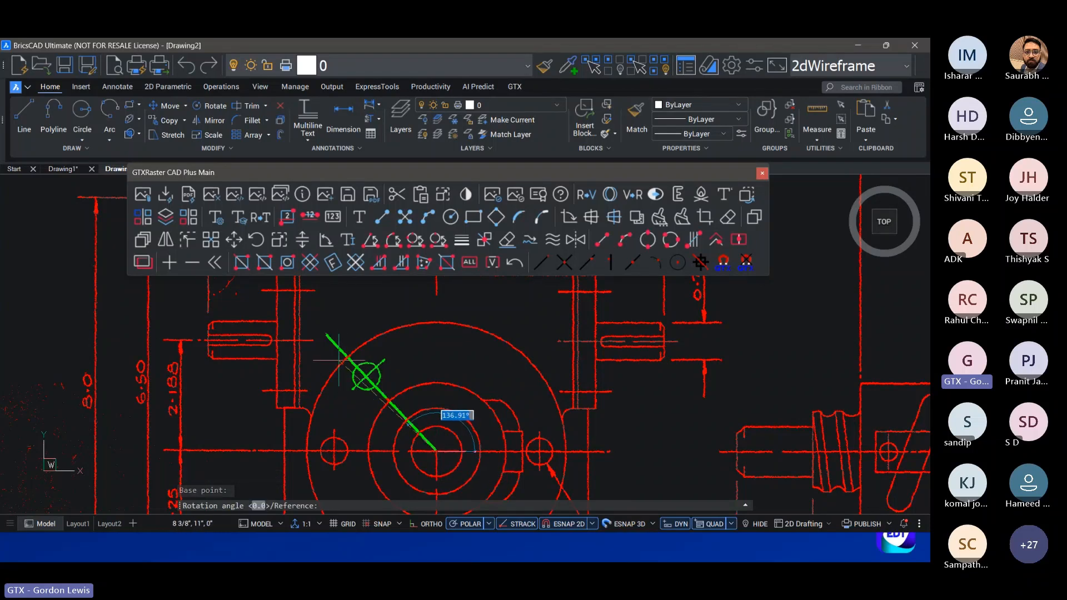
text(r)
key(Return)
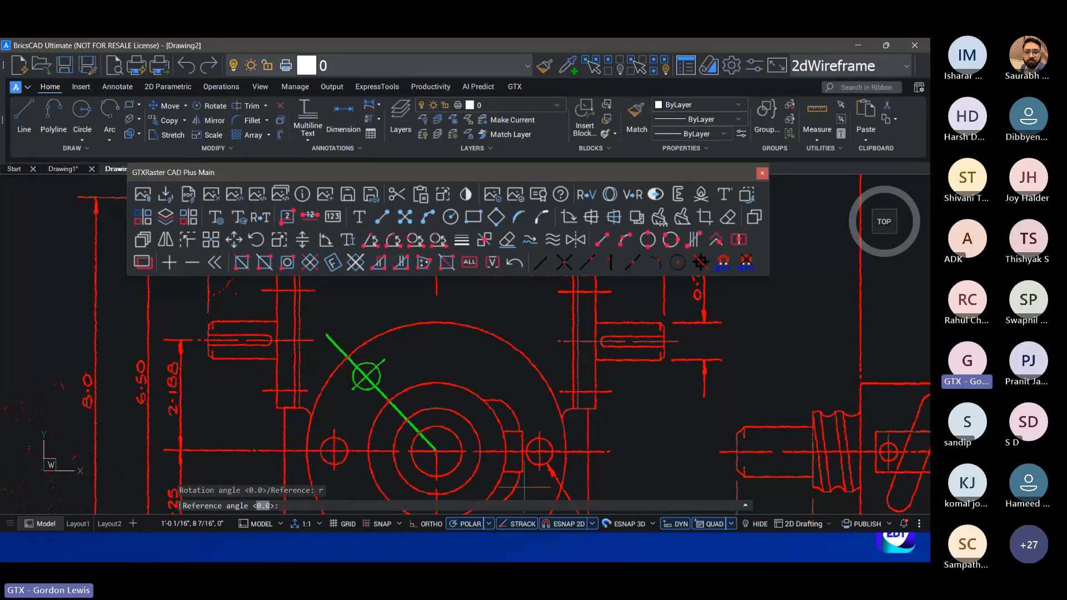
click(435, 450)
click(472, 450)
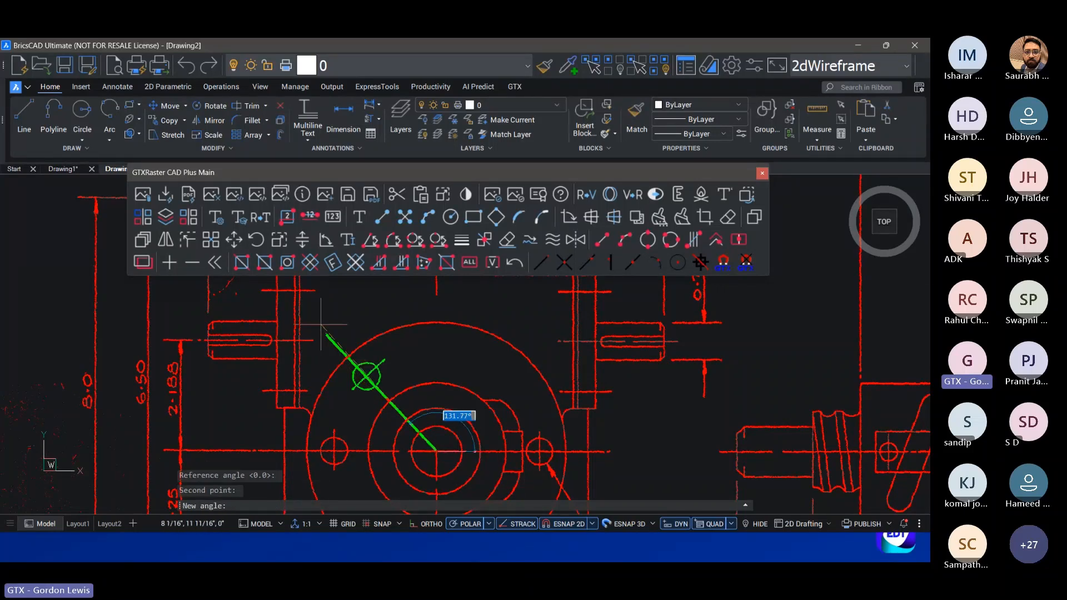
click(436, 299)
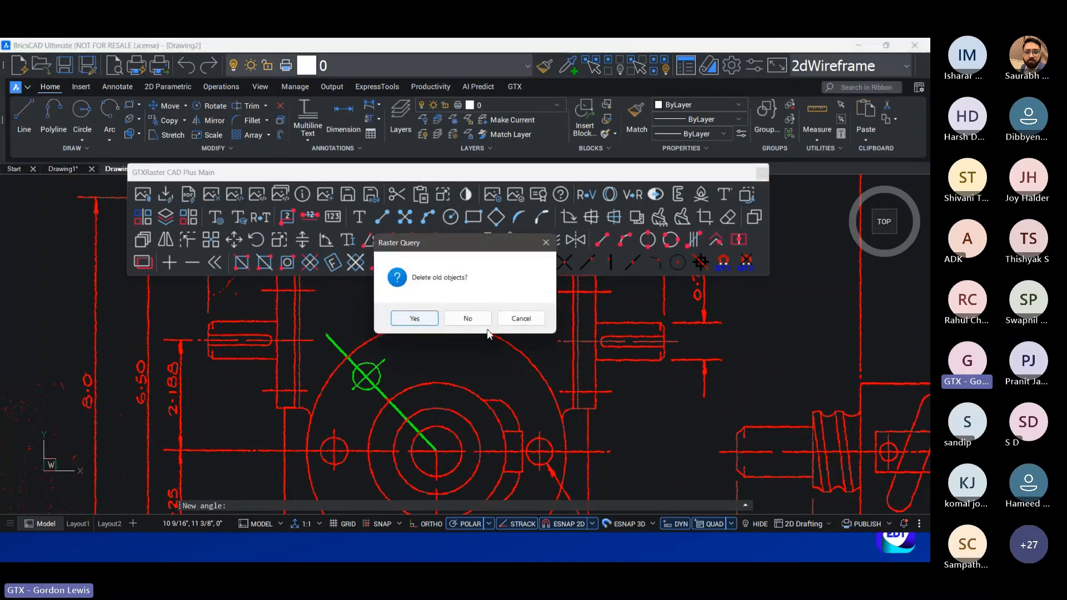
click(416, 319)
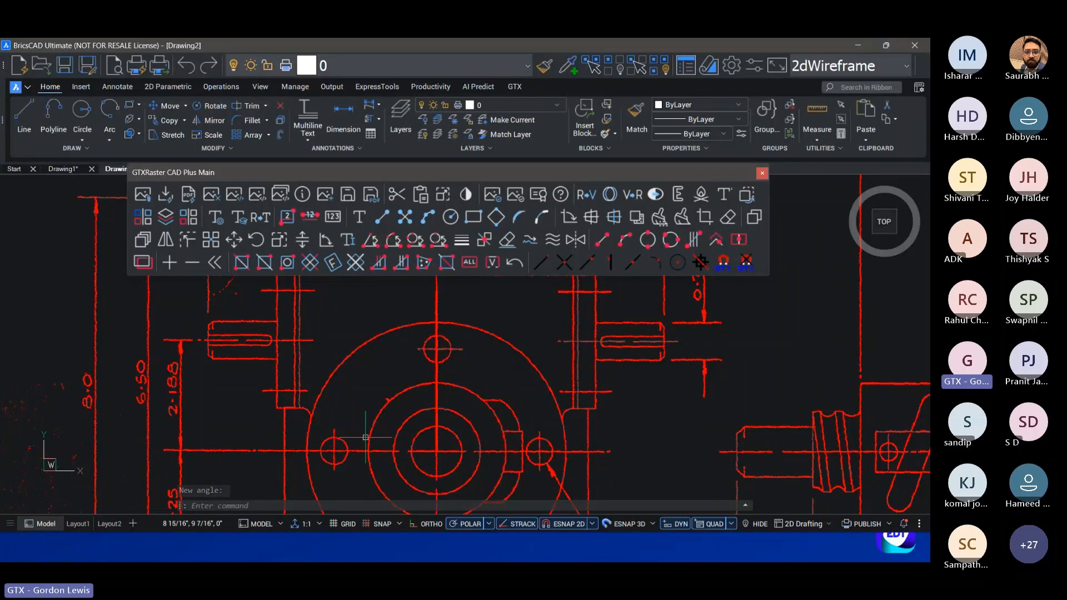
click(360, 313)
click(634, 437)
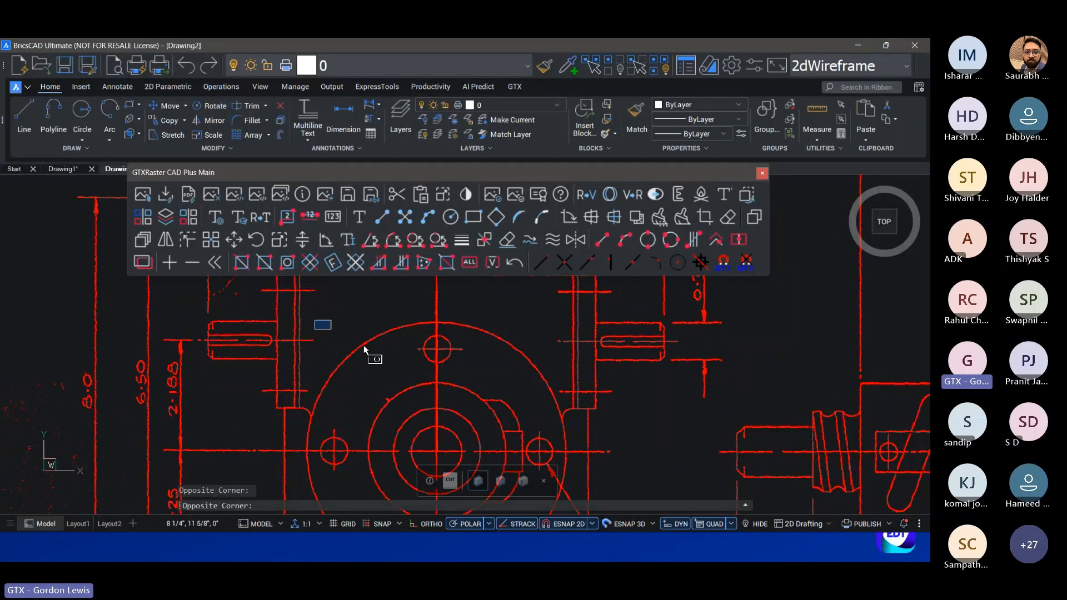
click(531, 429)
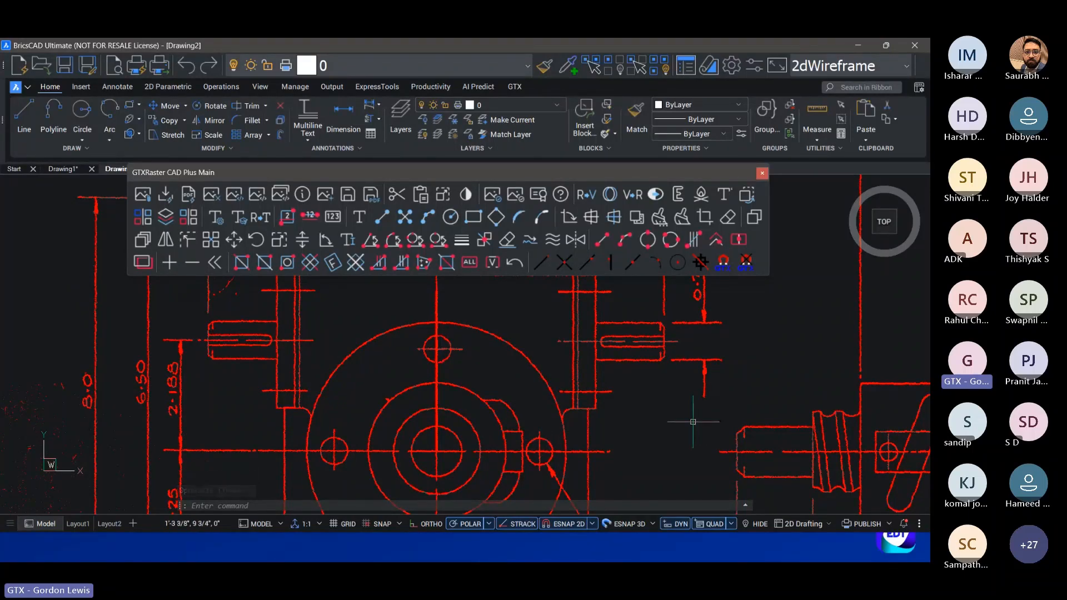
Step: Move the stepped shaft end and its 5 dimension a short distance left, away from the slotted block, using a Window raster selection
scroll(692, 439, down, 1)
middle_drag(693, 476, 488, 363)
scroll(545, 300, up, 1)
scroll(548, 300, down, 1)
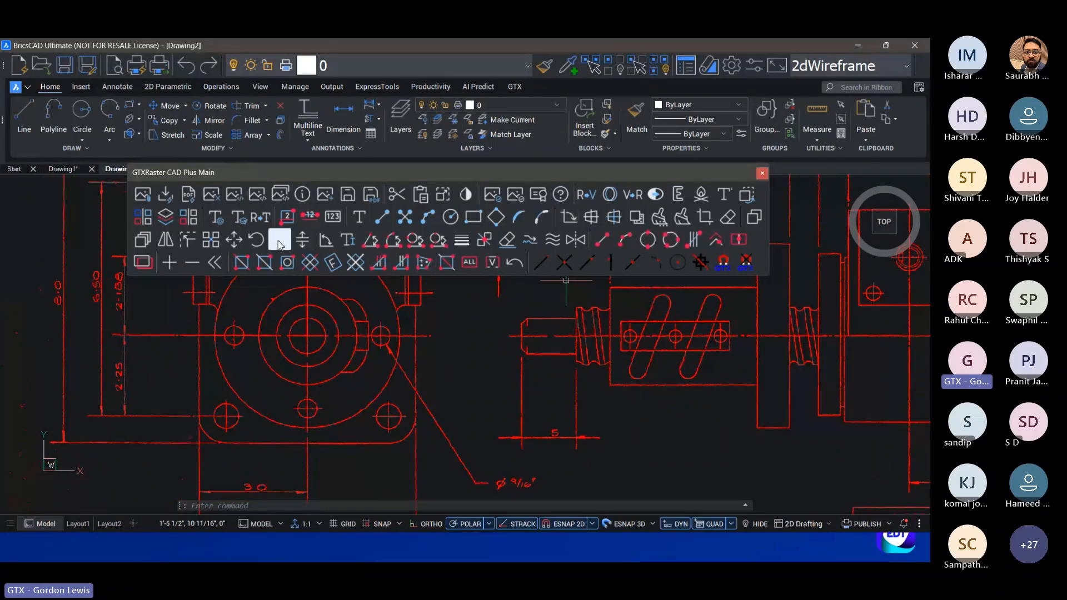
click(237, 243)
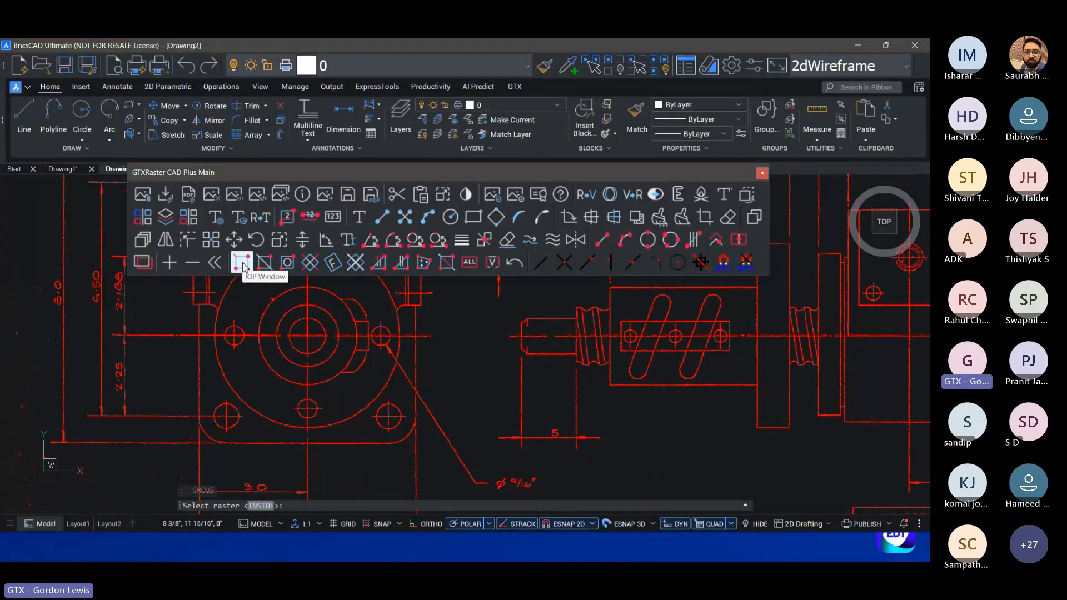
click(242, 264)
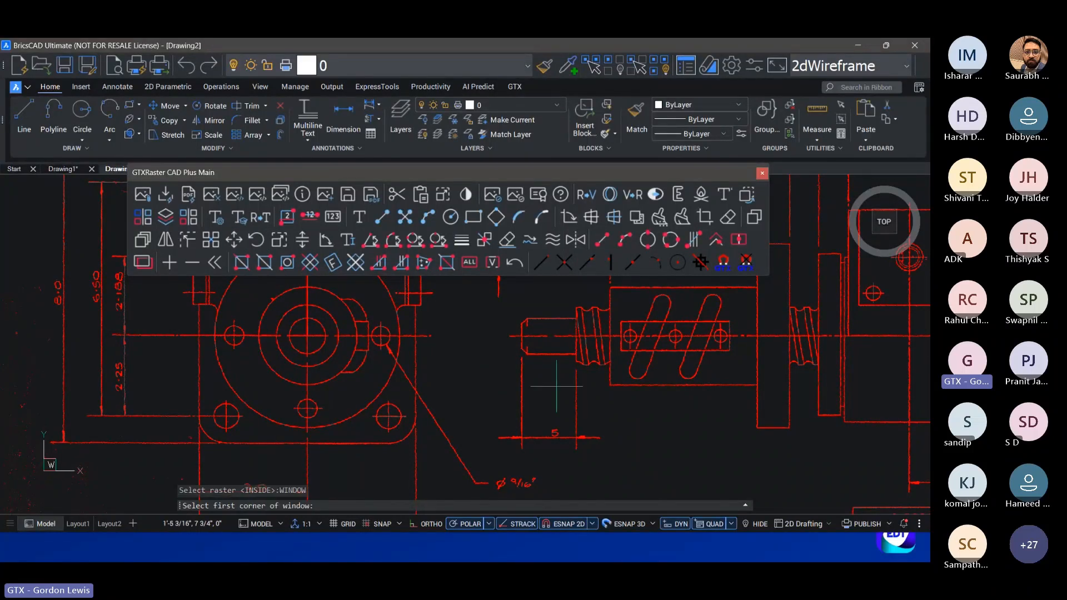
click(472, 300)
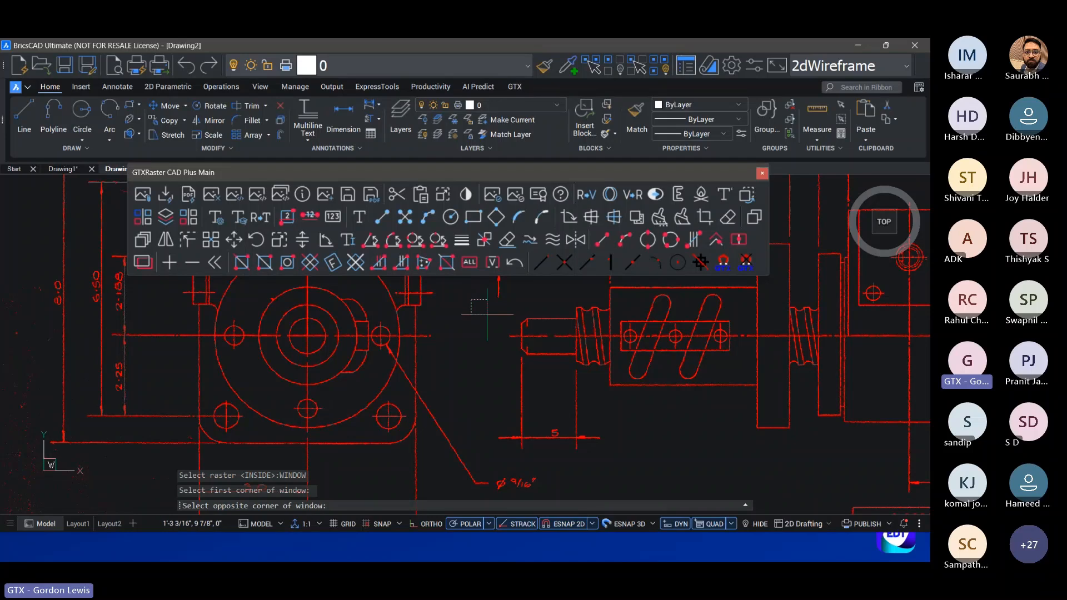
click(591, 454)
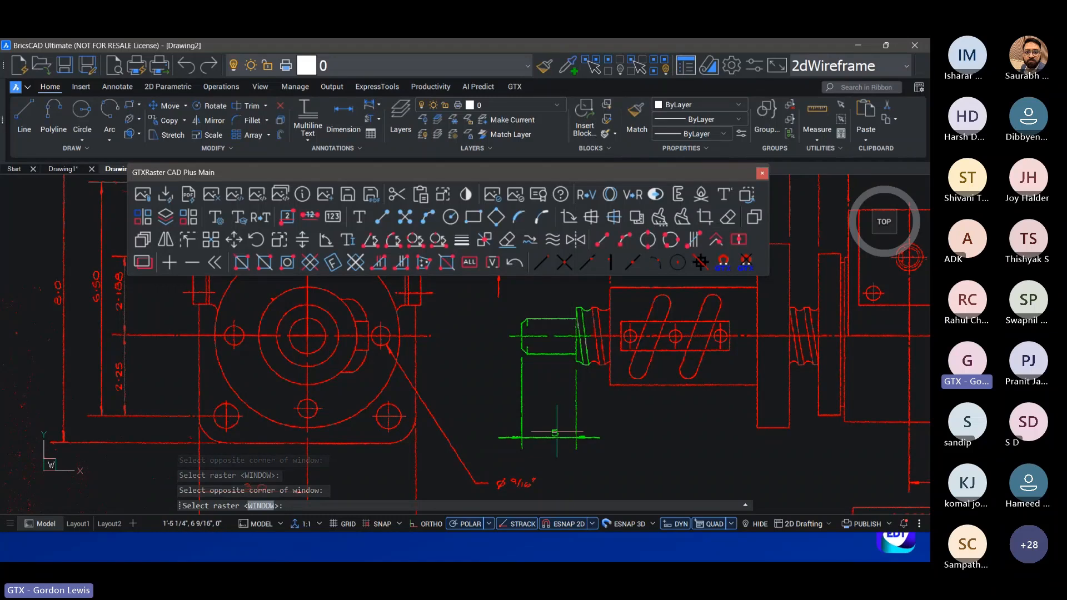
key(Return)
click(500, 438)
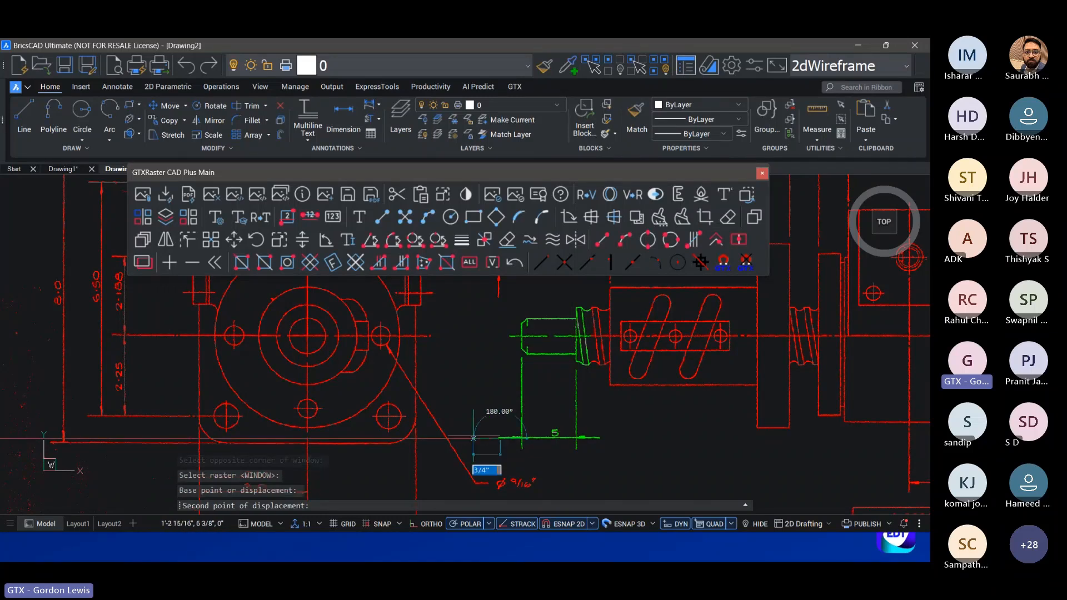
click(473, 438)
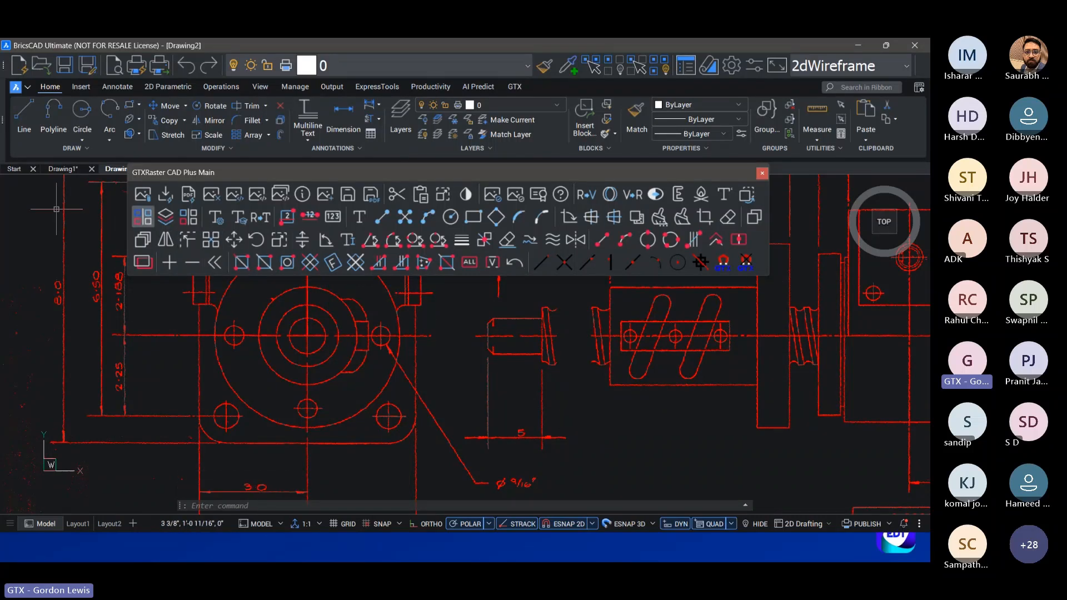
Step: Copy the remaining thread piece beside the slotted block about 7/16" to the left along the centreline, selecting it with a Window
click(757, 222)
click(590, 306)
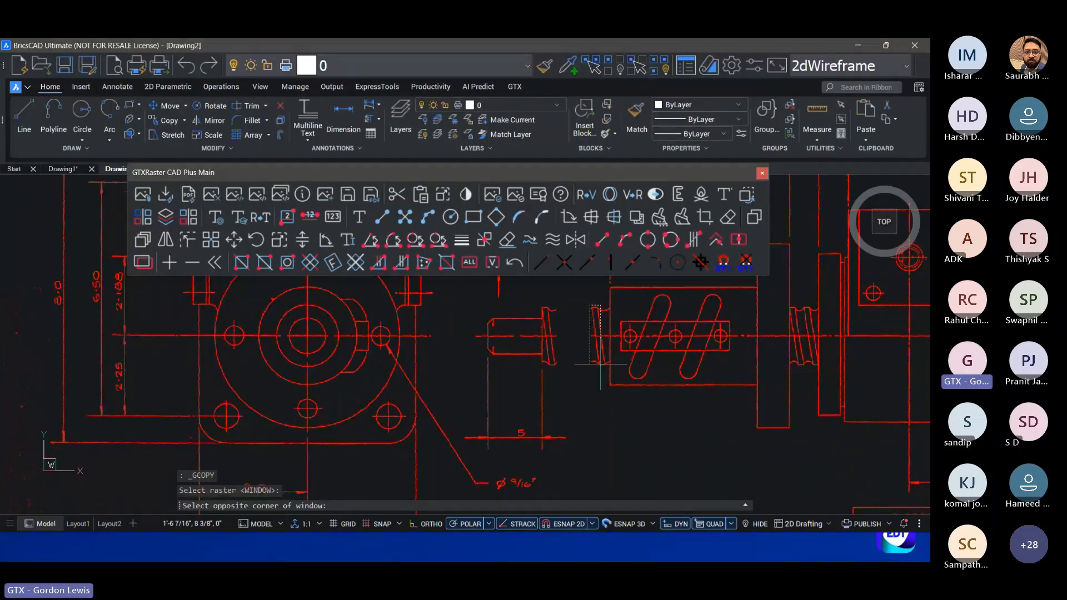
click(605, 371)
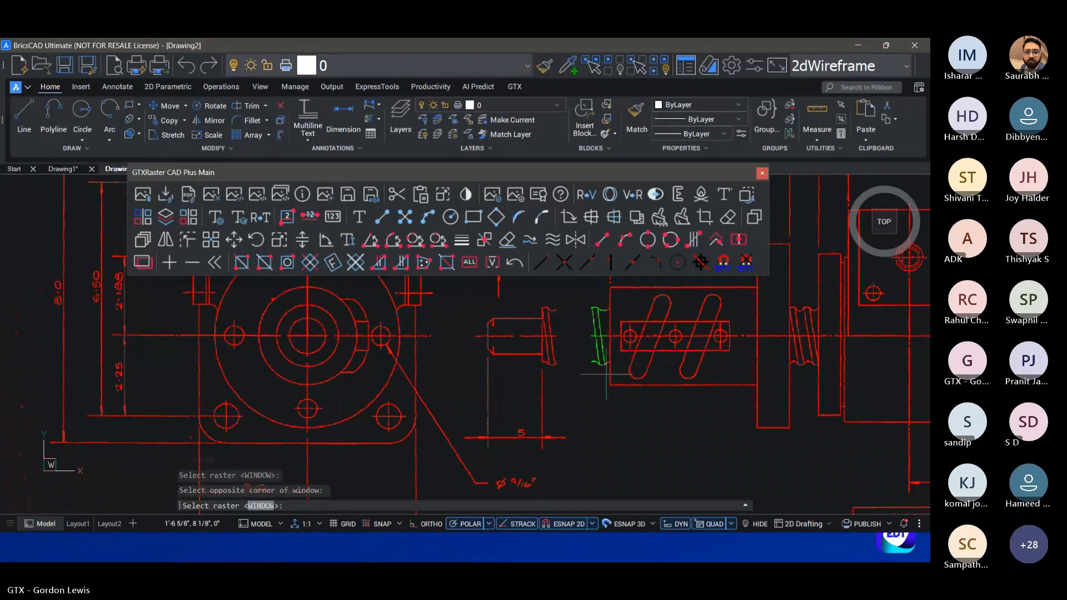
scroll(596, 350, up, 5)
key(Return)
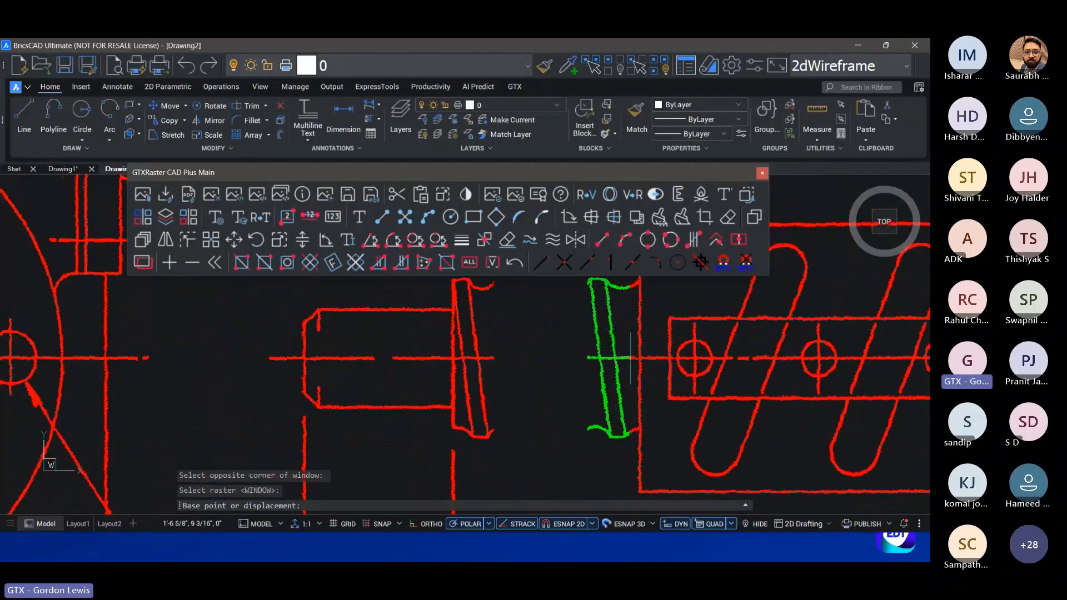
click(630, 357)
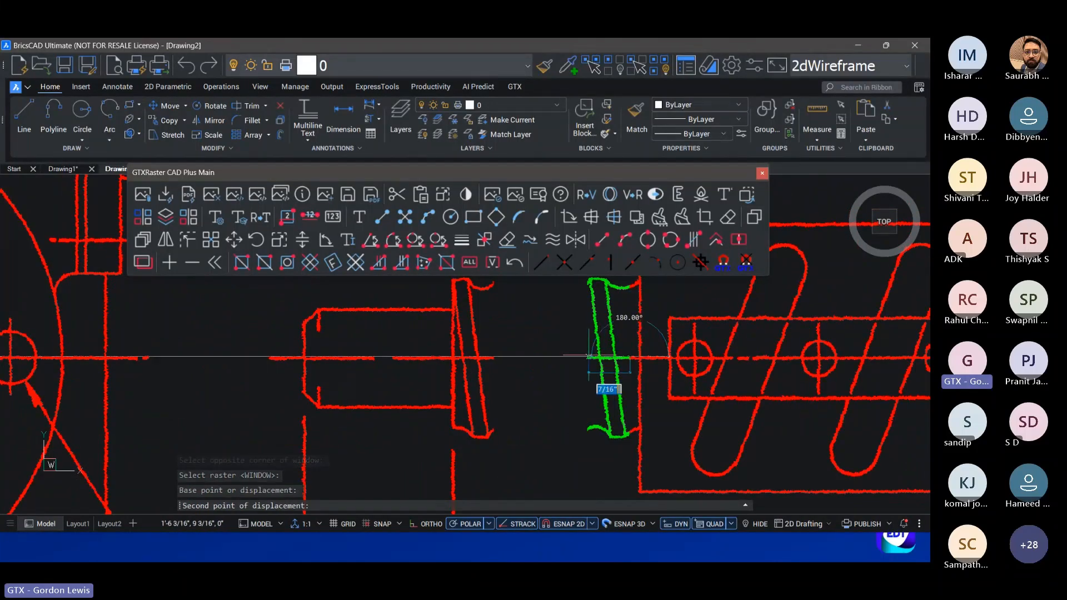
click(590, 354)
scroll(590, 461, down, 3)
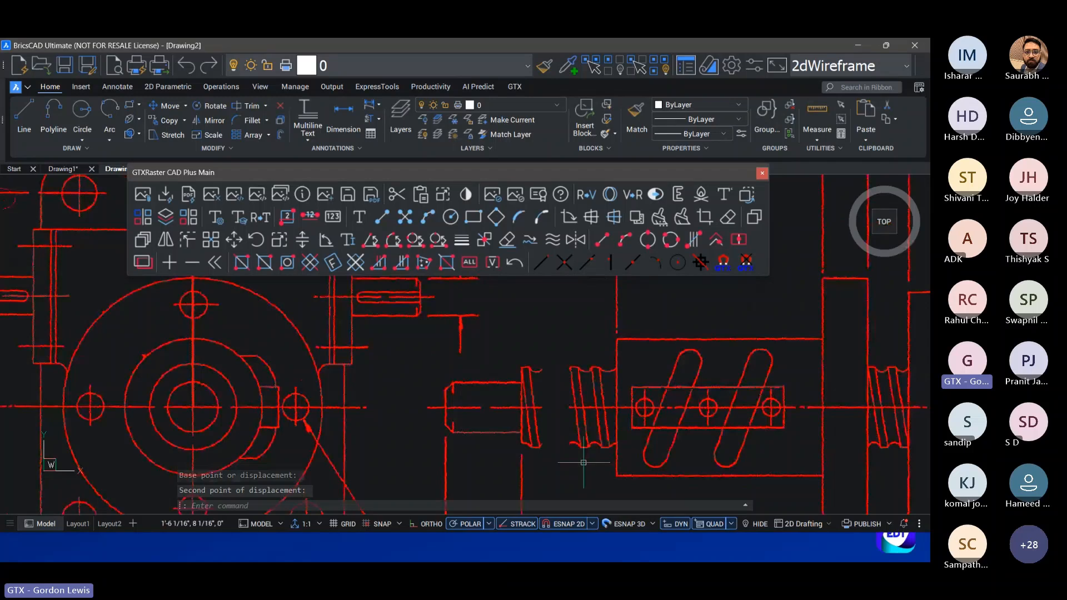
scroll(584, 462, down, 2)
middle_drag(584, 462, 600, 366)
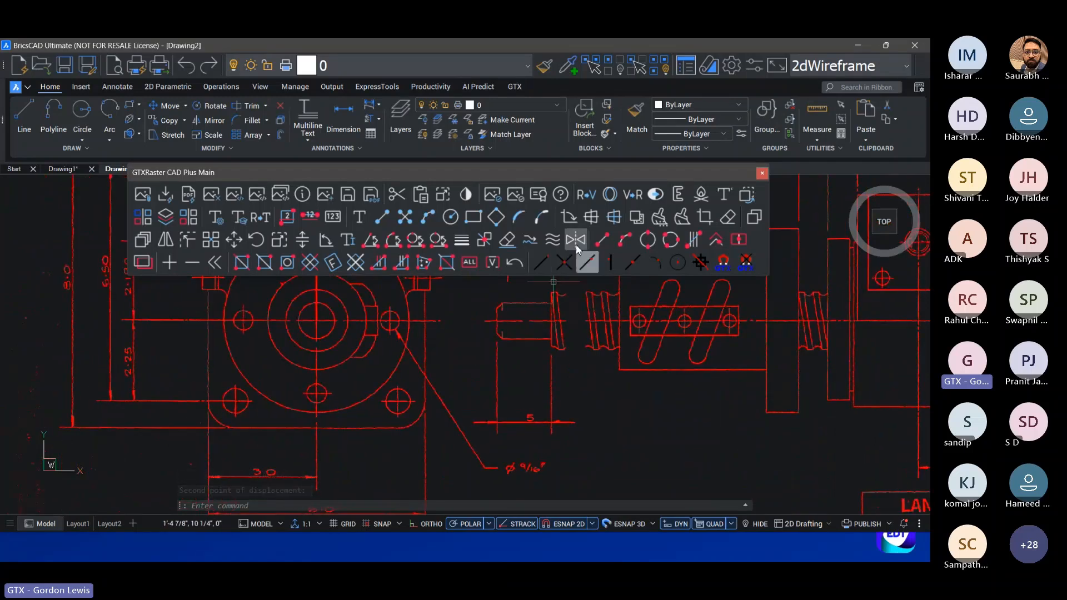
click(233, 239)
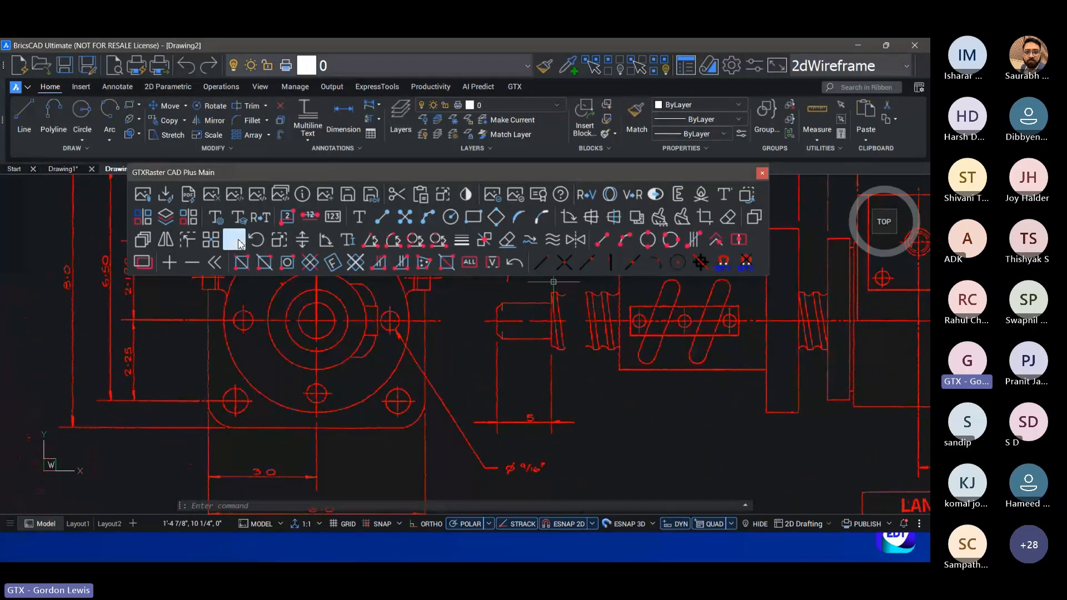
click(454, 284)
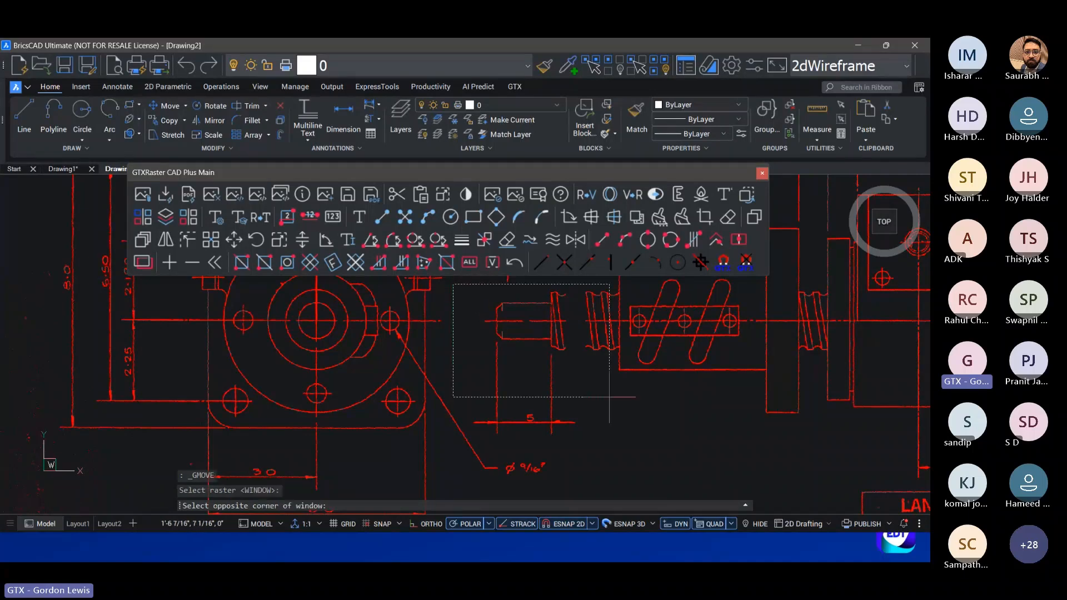
click(585, 458)
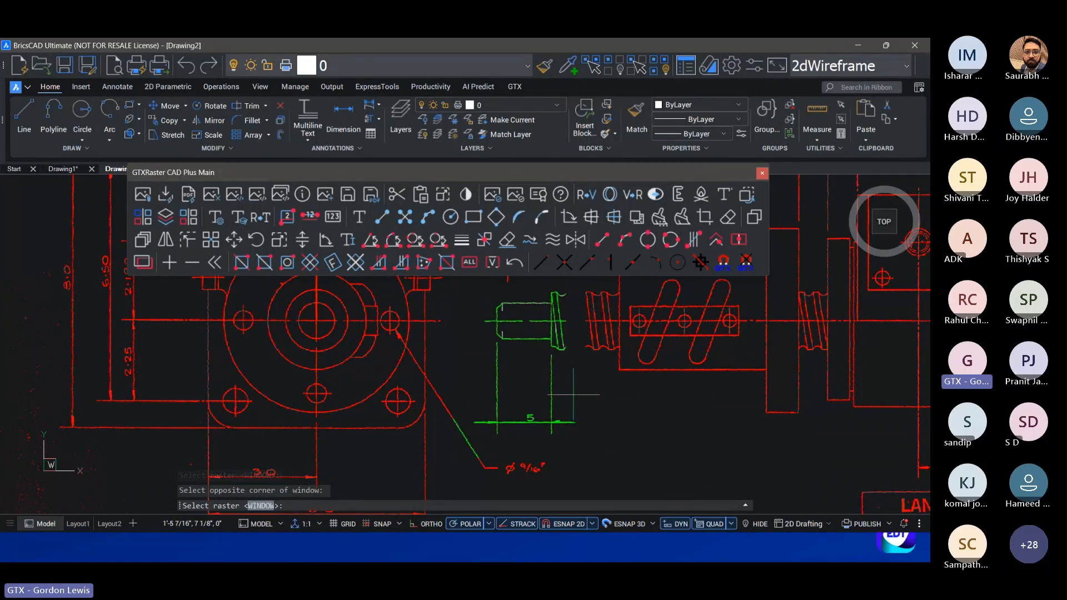
key(Escape)
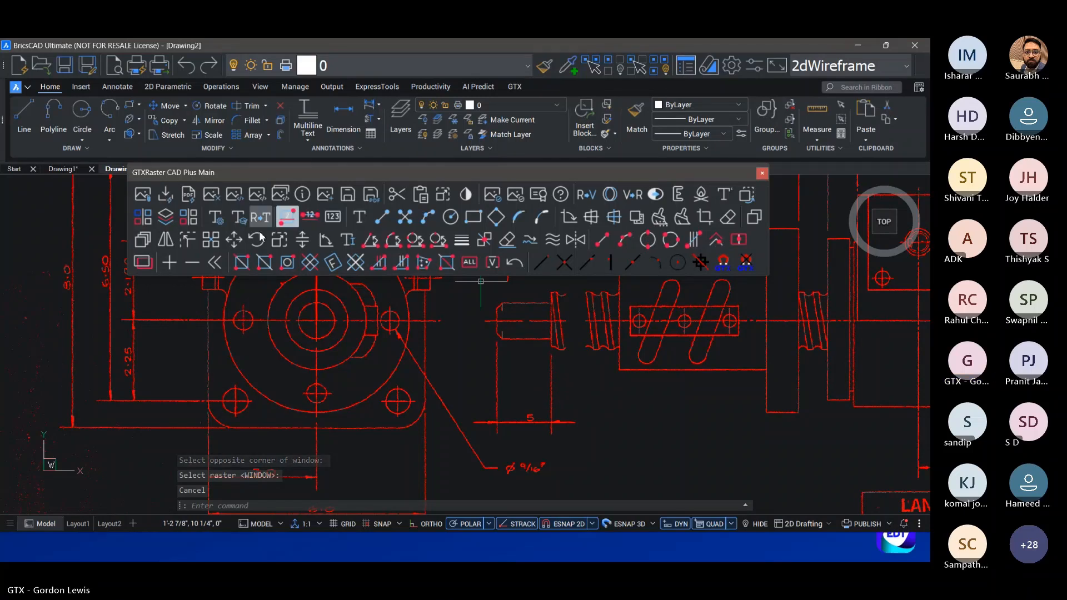
Step: Move the shaft end and its 5 dimension about 1/2" right to meet the extended thread, using an Inside raster selection
click(234, 240)
click(454, 287)
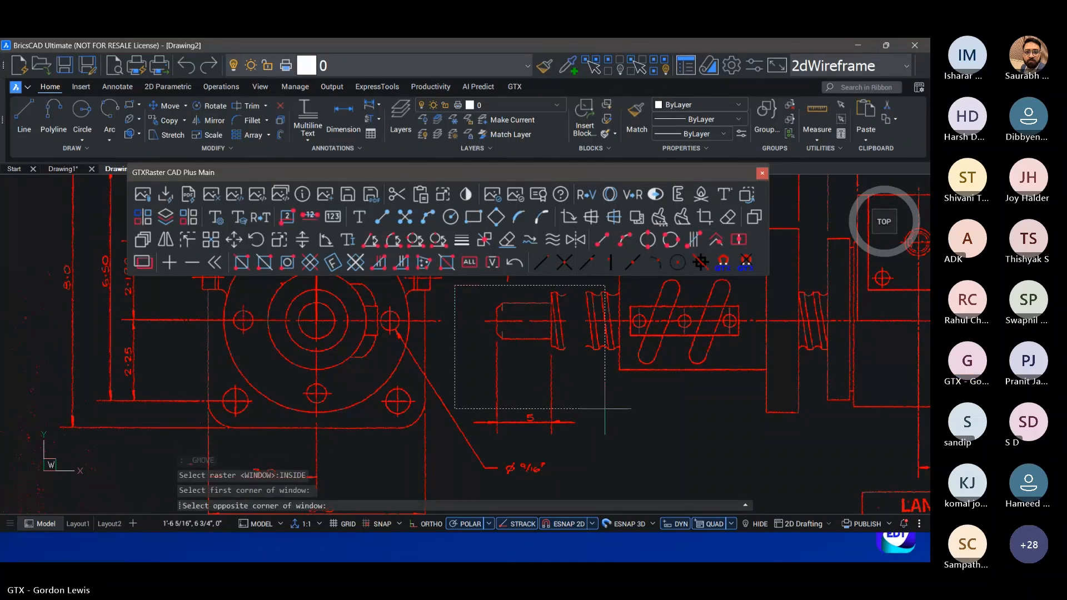
click(585, 443)
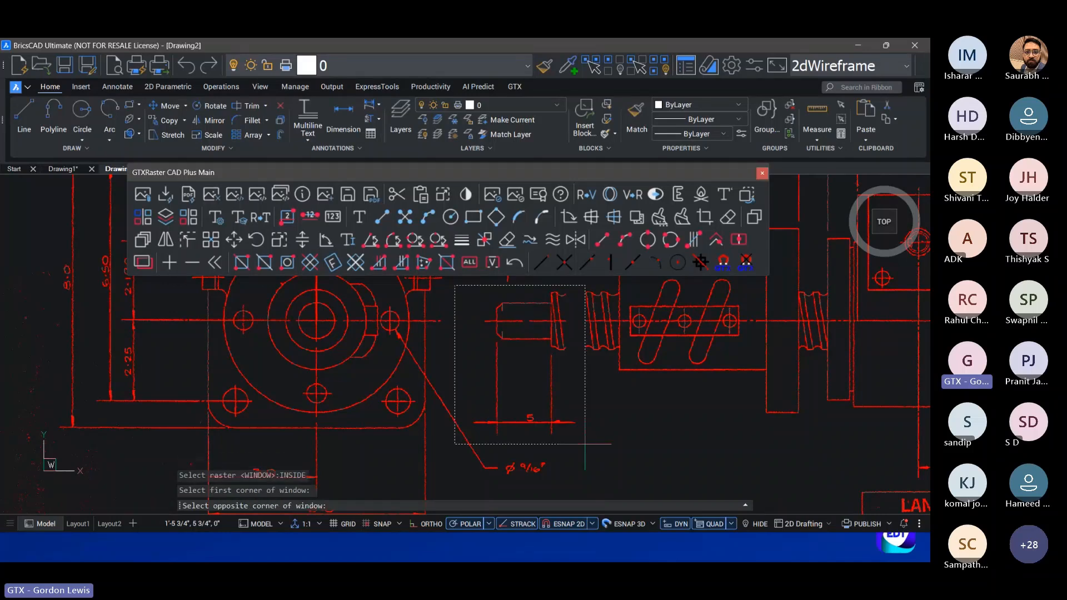
click(585, 444)
key(Return)
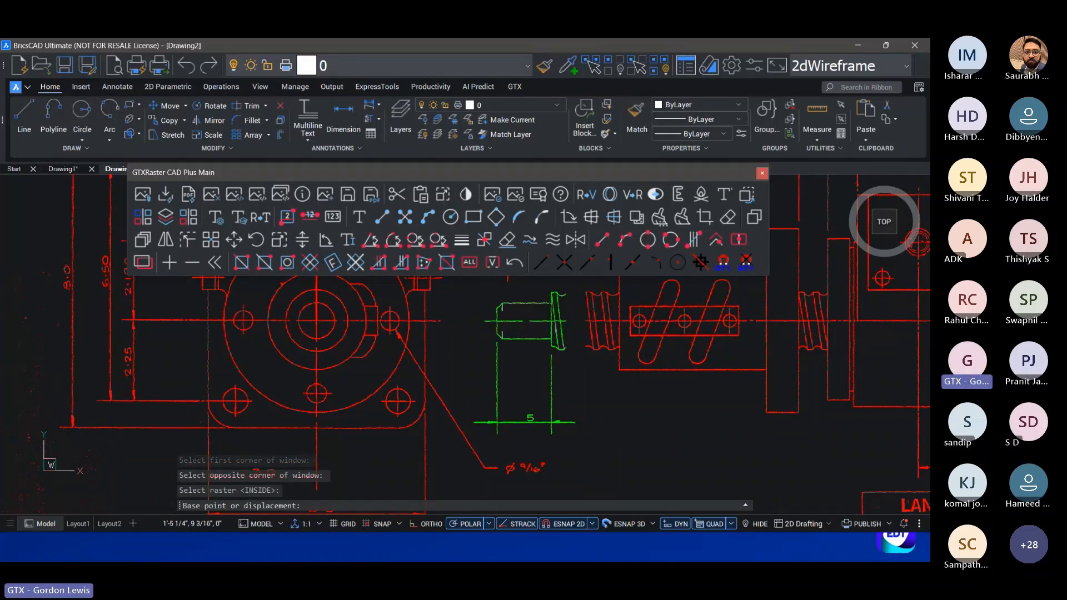
scroll(567, 320, up, 4)
click(567, 321)
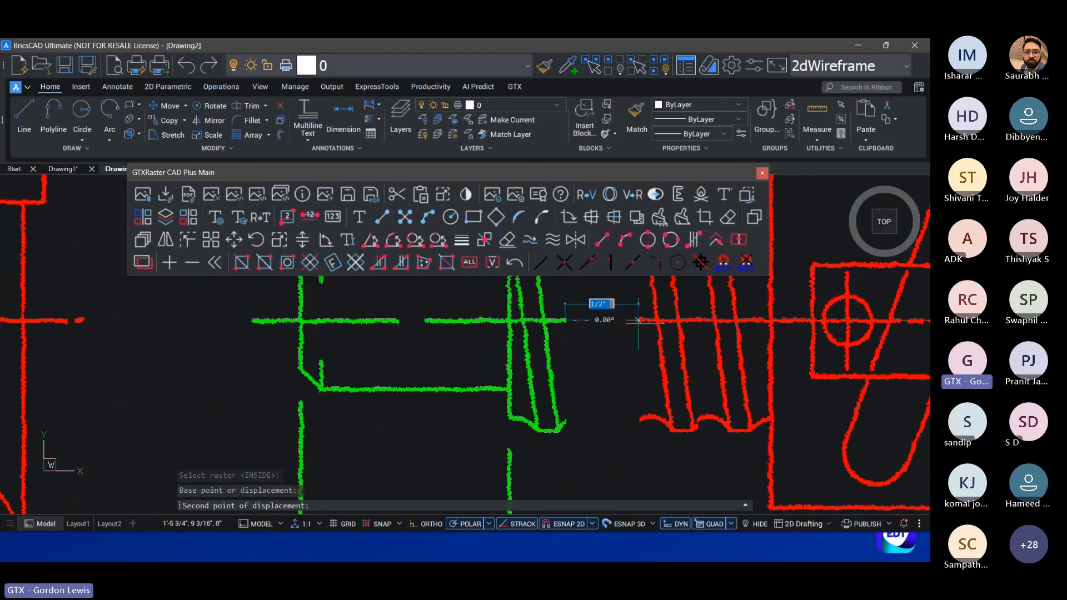
click(640, 321)
scroll(649, 374, down, 5)
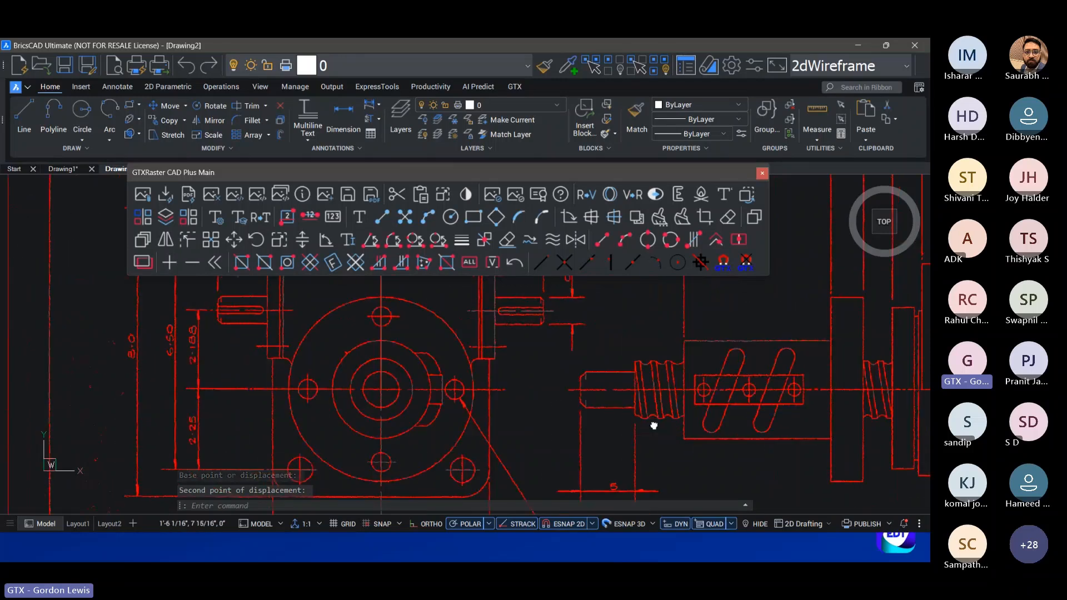
middle_drag(654, 425, 590, 366)
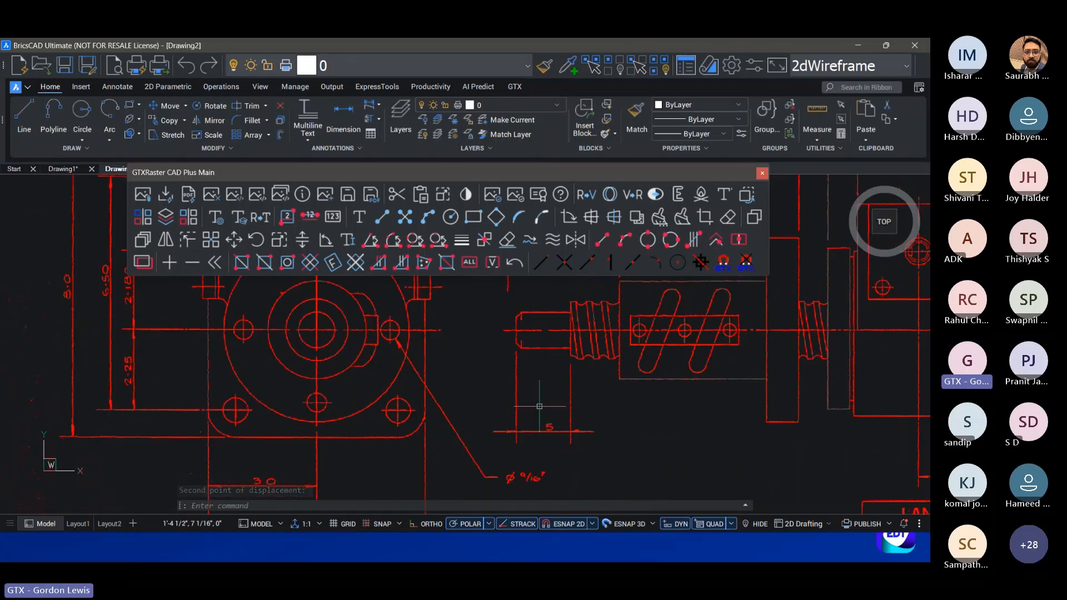
click(449, 317)
click(739, 461)
click(492, 318)
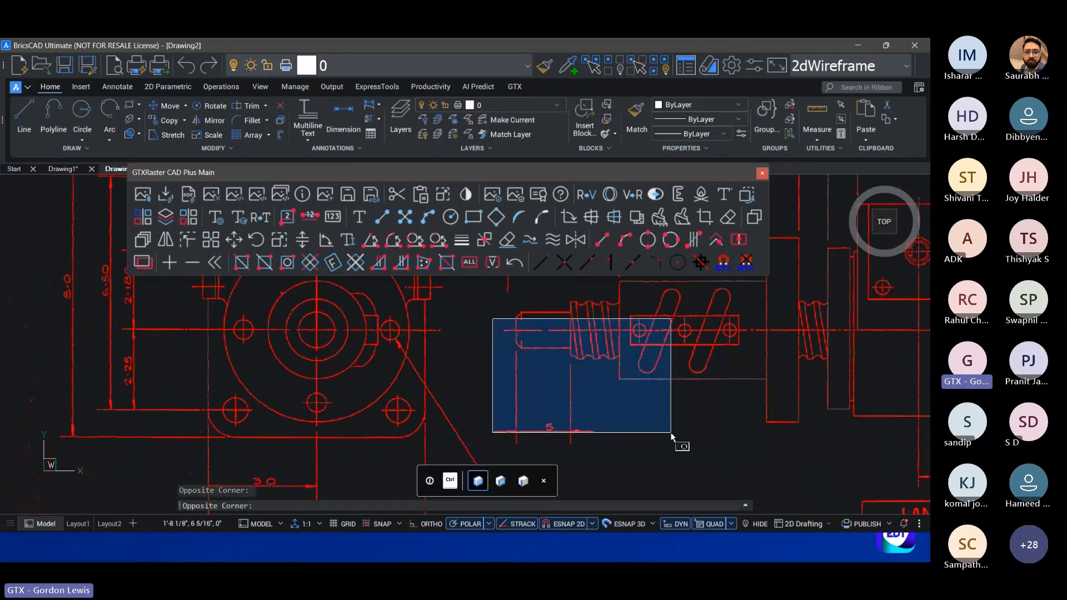
click(690, 452)
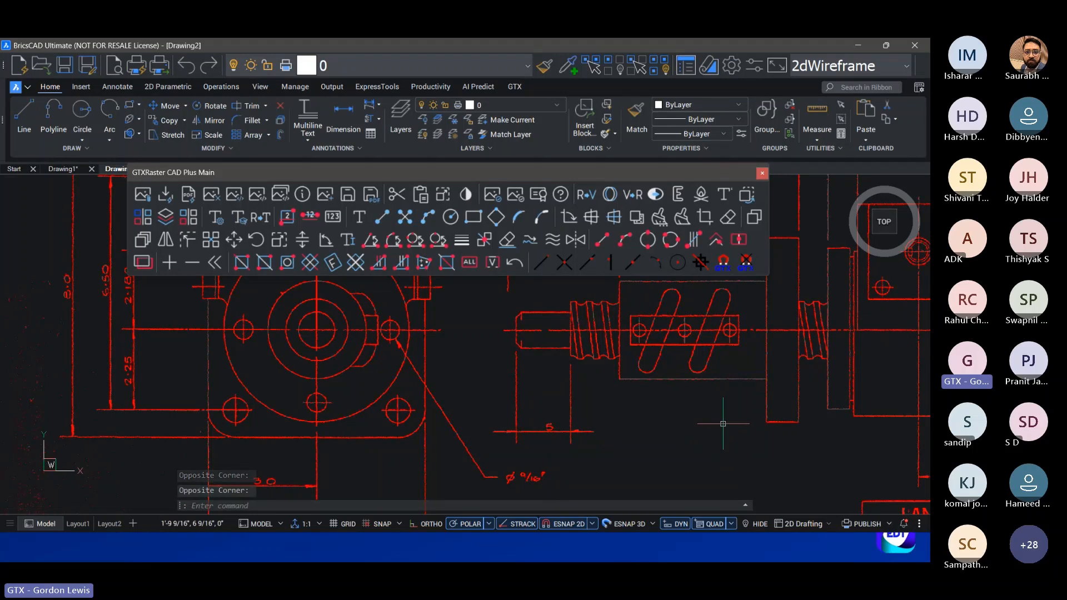
Step: Copy the small hole in the square plate's lower-left corner to the open area above the slotted block, using an Inside selection
mouse_move(723, 424)
middle_down()
mouse_move(538, 464)
mouse_move(576, 443)
mouse_move(534, 461)
middle_up()
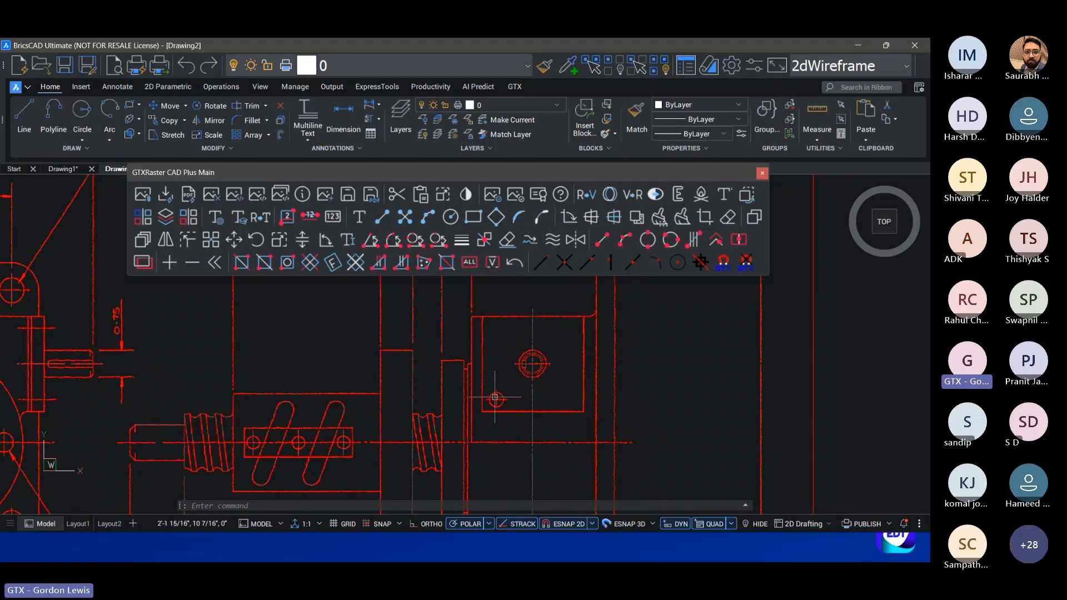
click(754, 217)
click(481, 382)
click(528, 419)
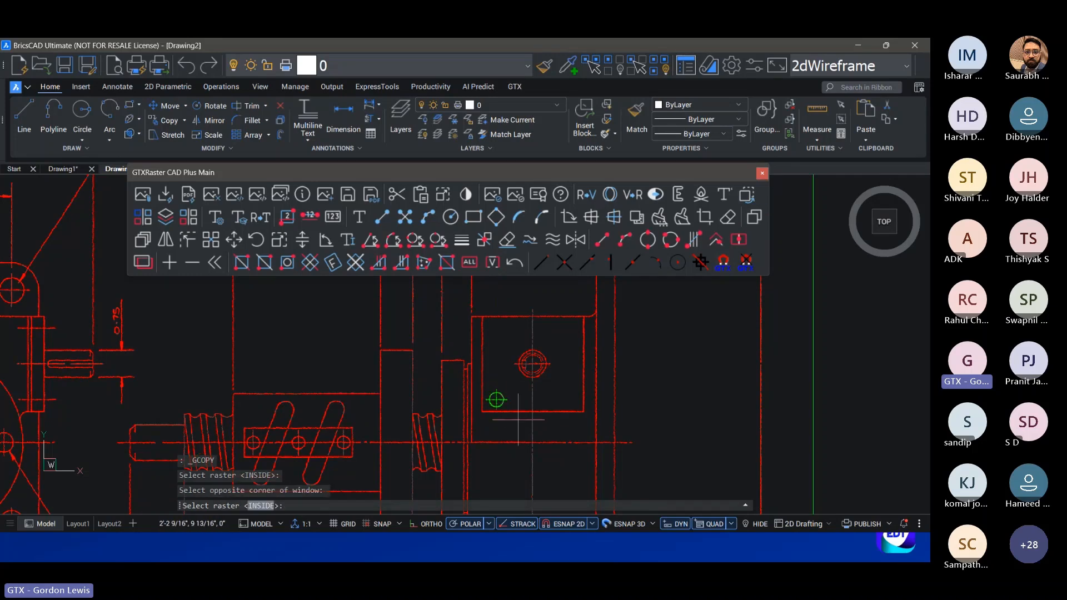
key(Return)
click(496, 400)
click(344, 299)
click(343, 298)
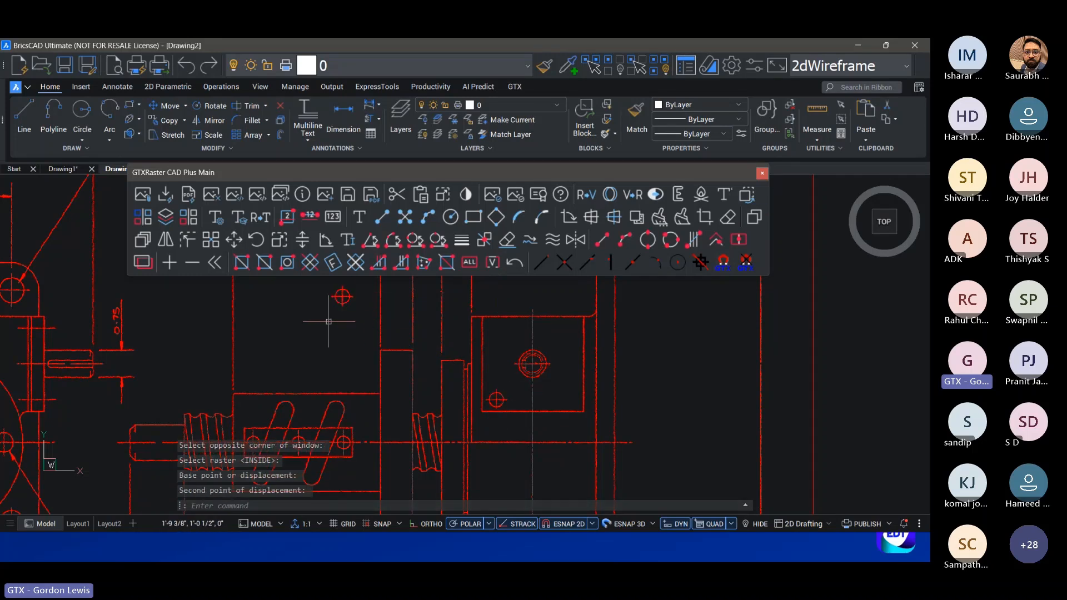
Step: Make five more copies of the plate's small corner hole in the open area above the slotted block with the raster multiple copy
click(144, 240)
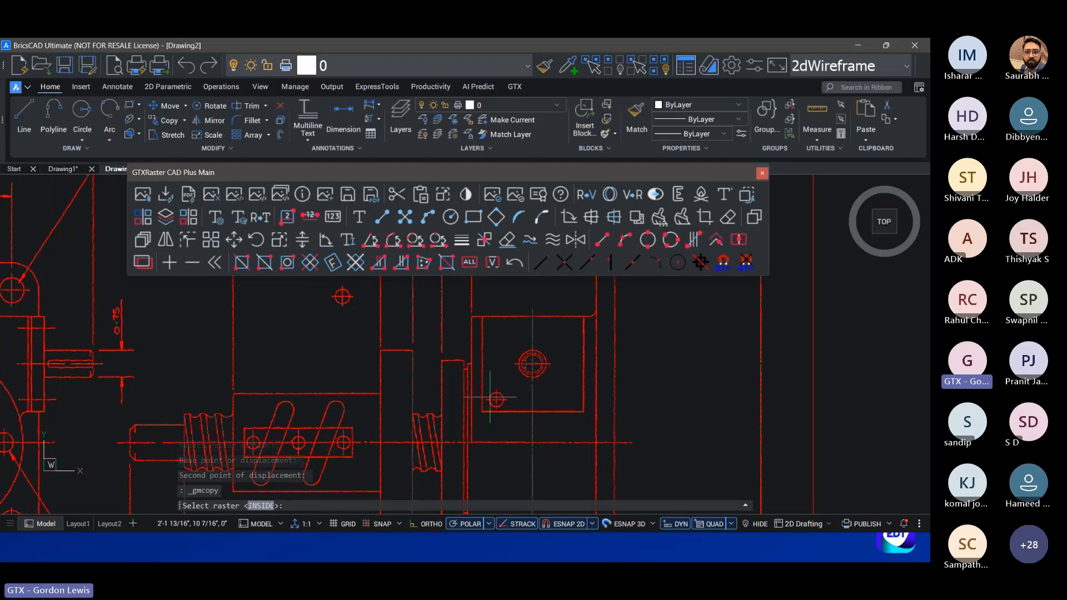
click(478, 382)
click(519, 425)
key(Return)
click(496, 400)
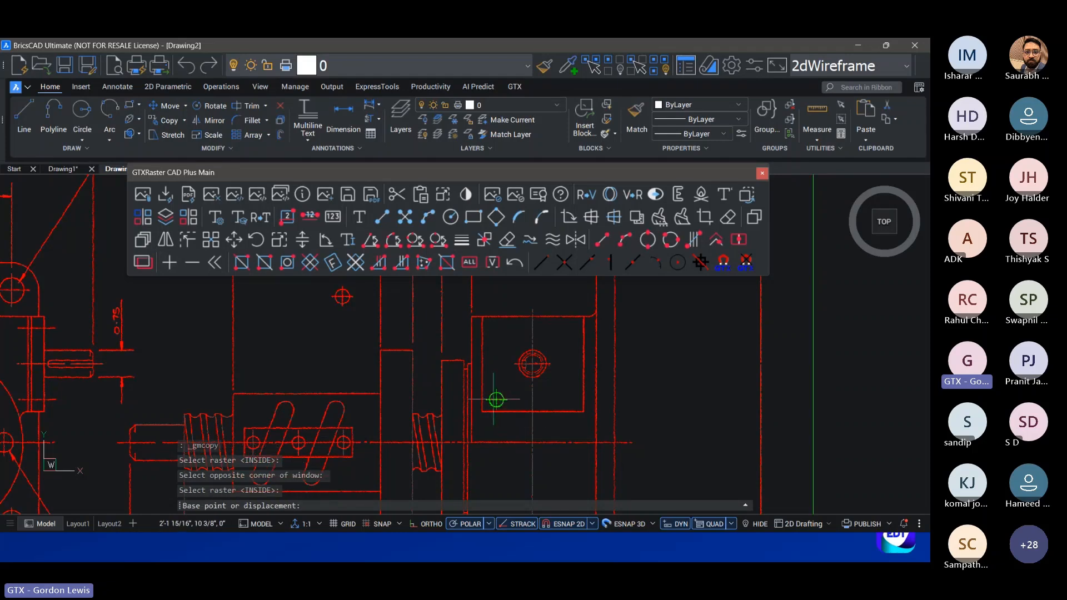
click(287, 304)
click(280, 334)
click(285, 364)
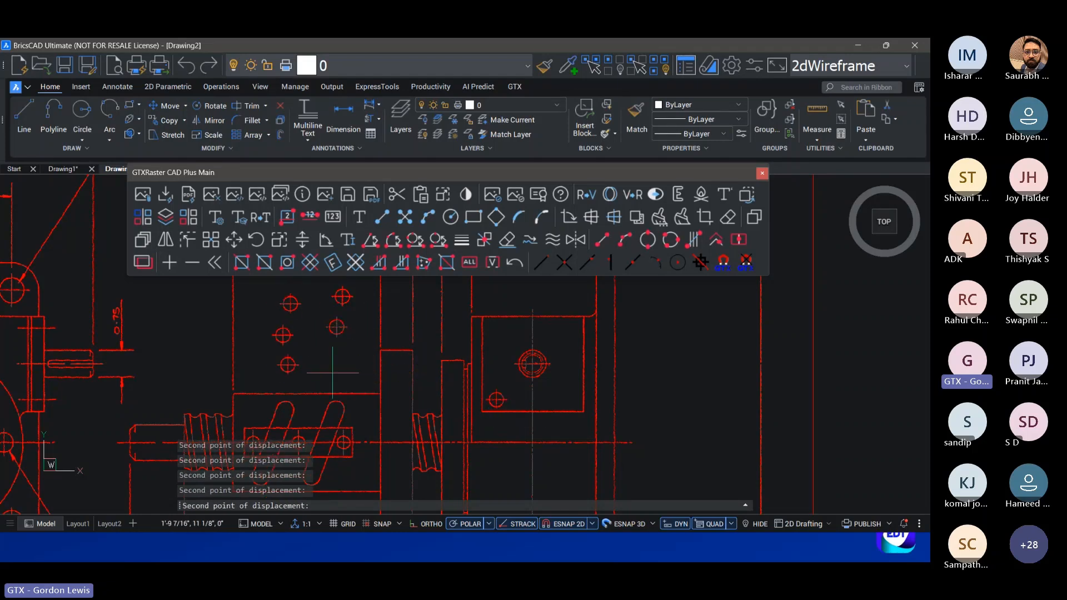
click(333, 372)
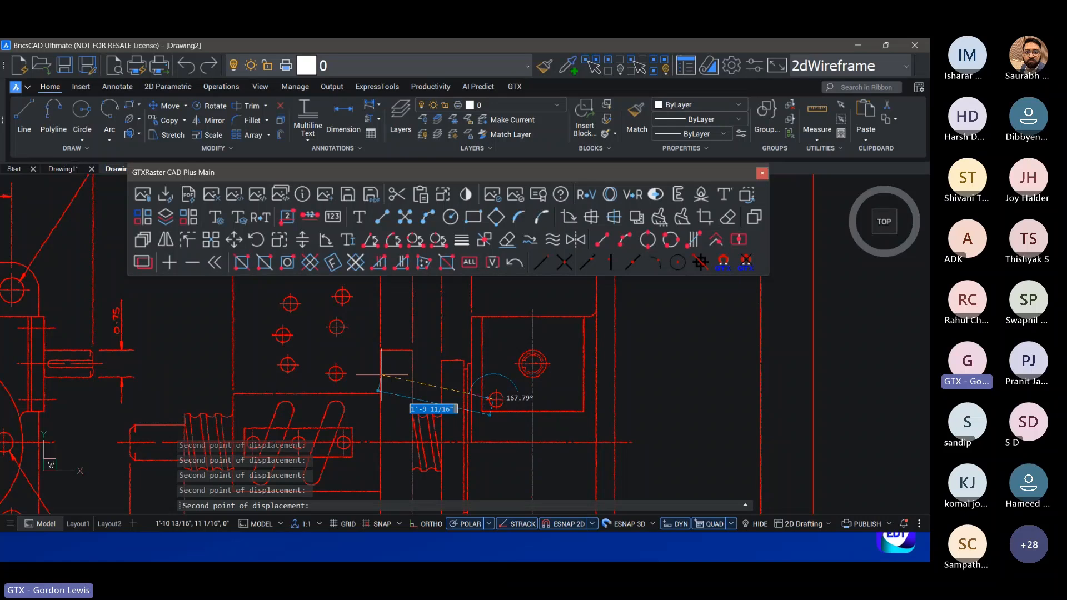
key(Escape)
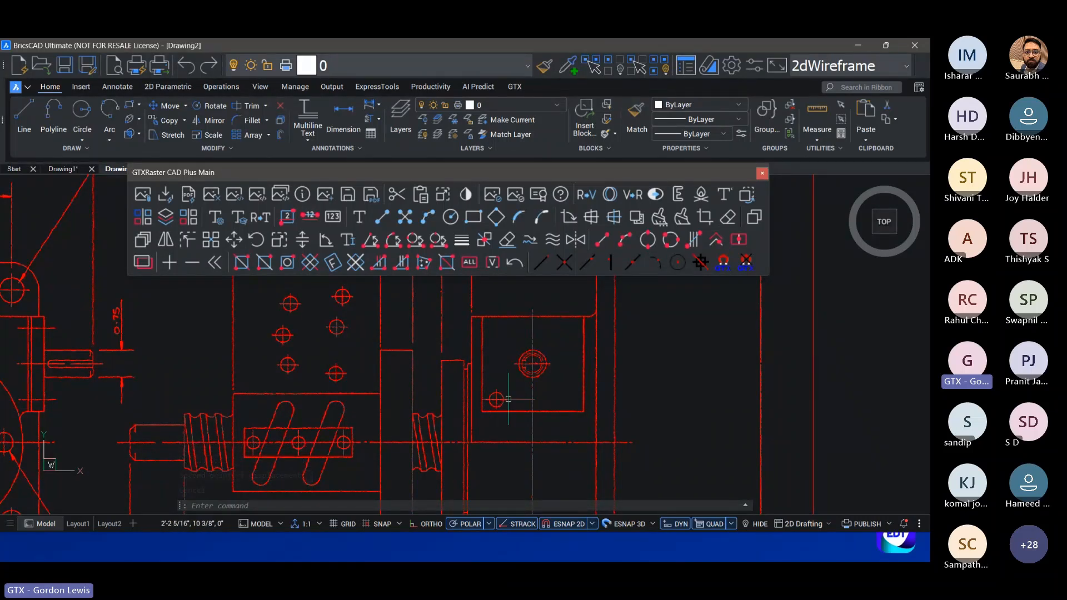
Step: Erase all the small hole copies in the open area above the slotted block with an Inside raster selection
click(729, 221)
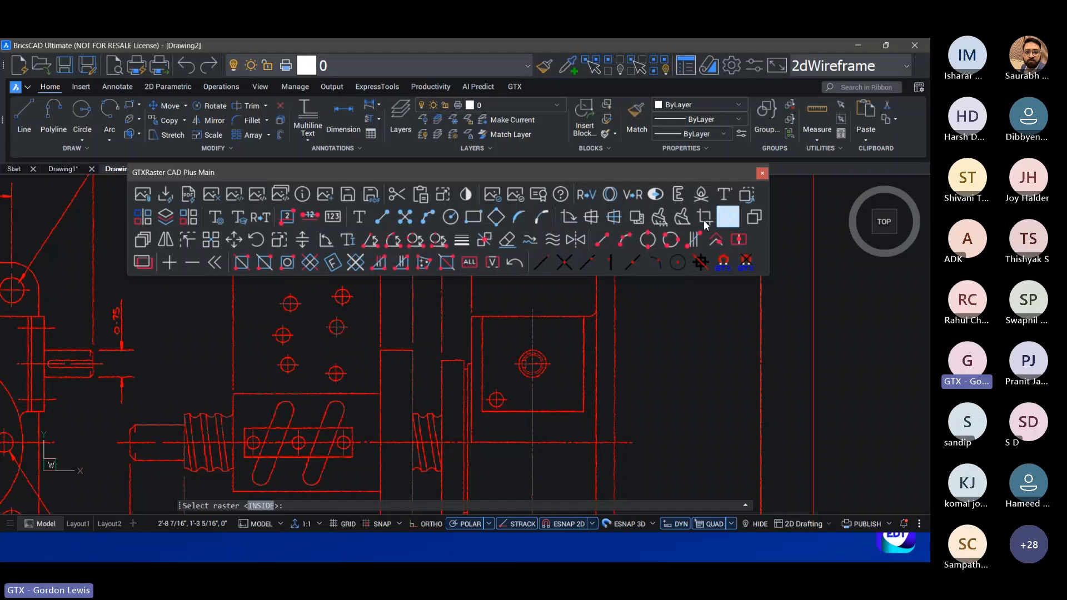
click(256, 281)
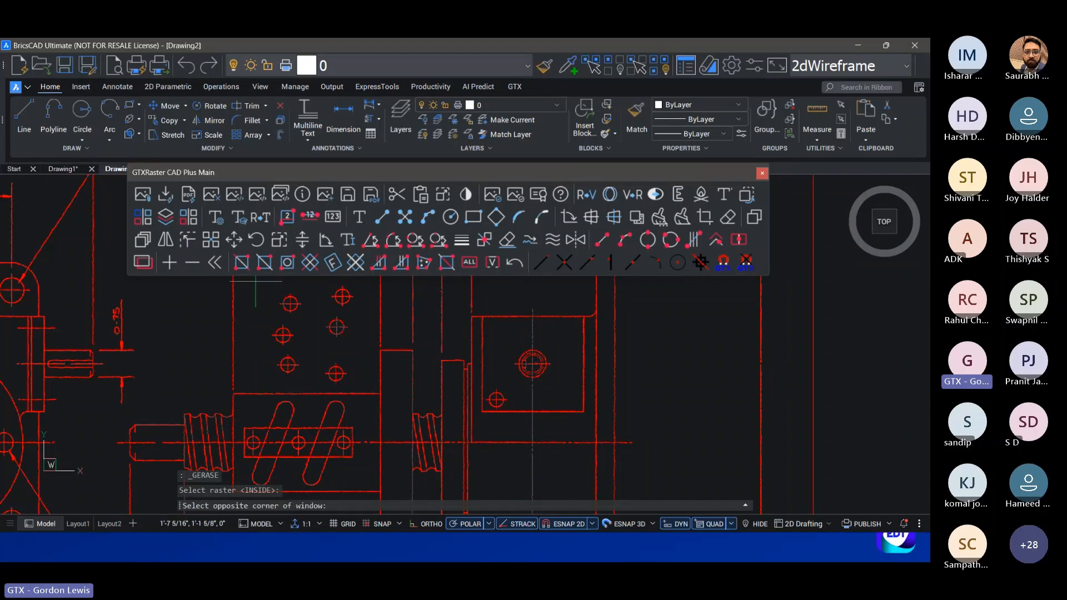
click(371, 390)
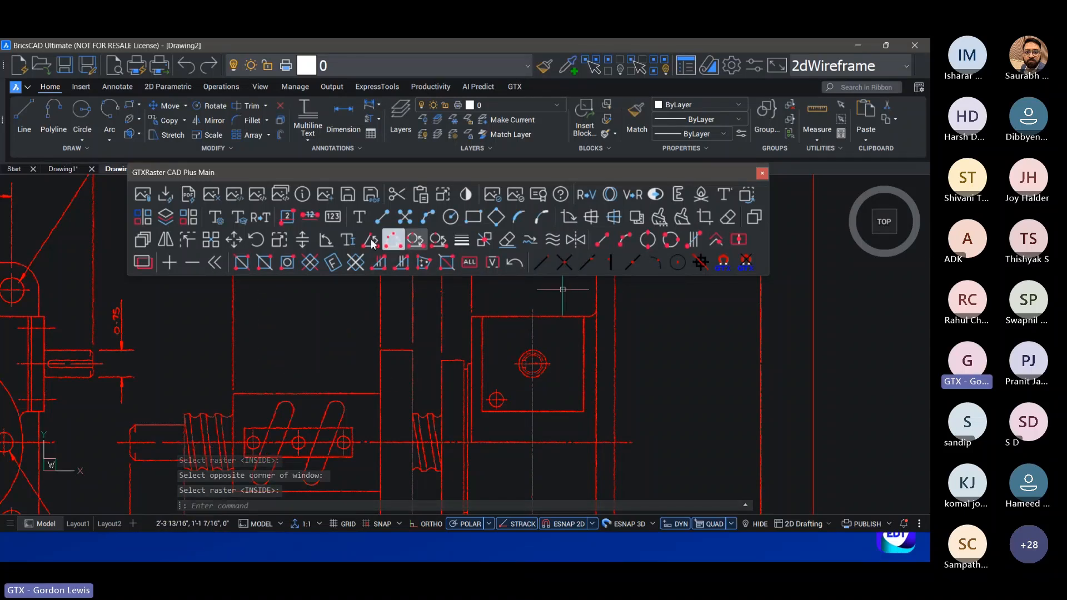
Step: Try a rectangular raster array of the square plate's small corner hole with 2 rows, 2 columns and spacing of 50 both ways
click(212, 240)
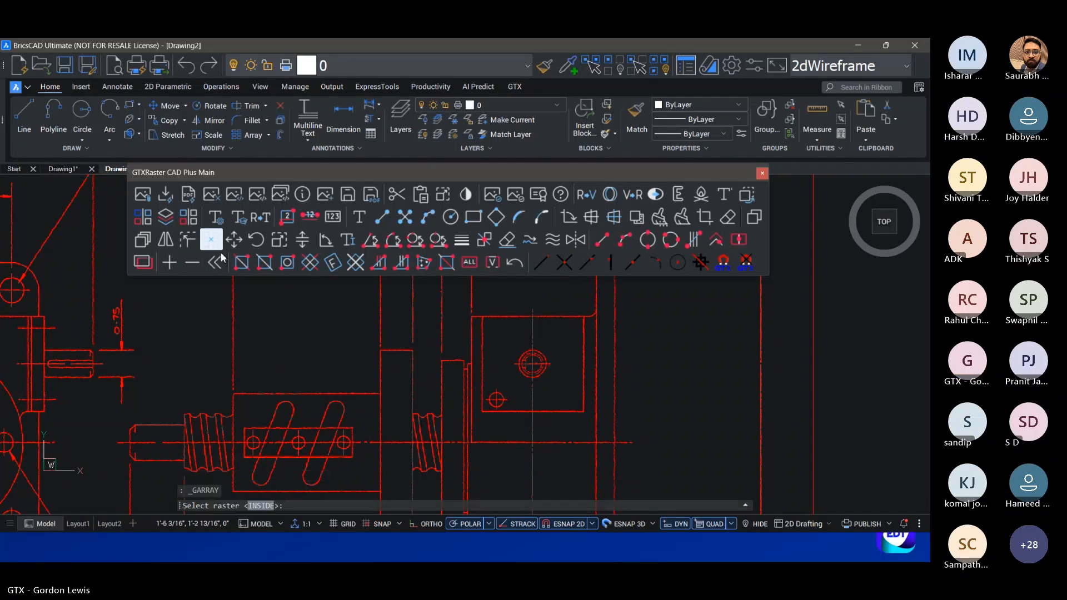
click(478, 383)
click(511, 424)
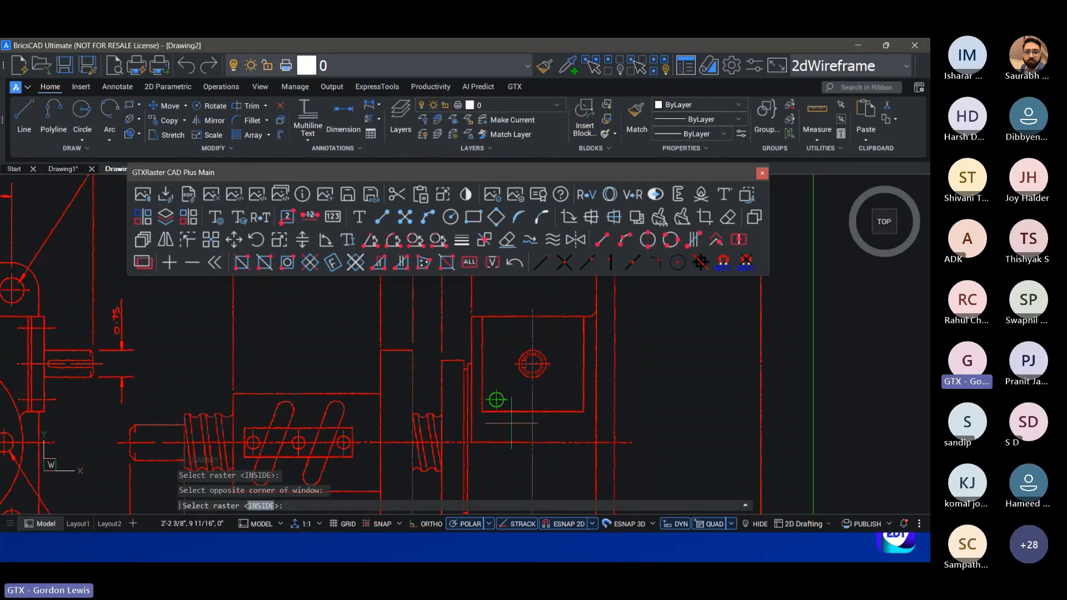
key(Return)
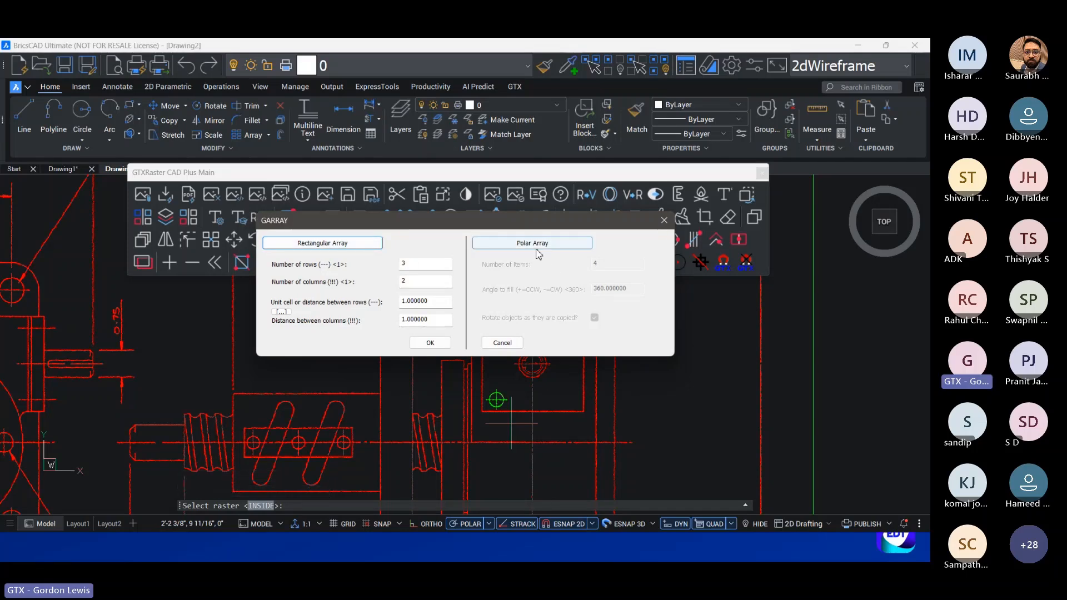
key(Tab)
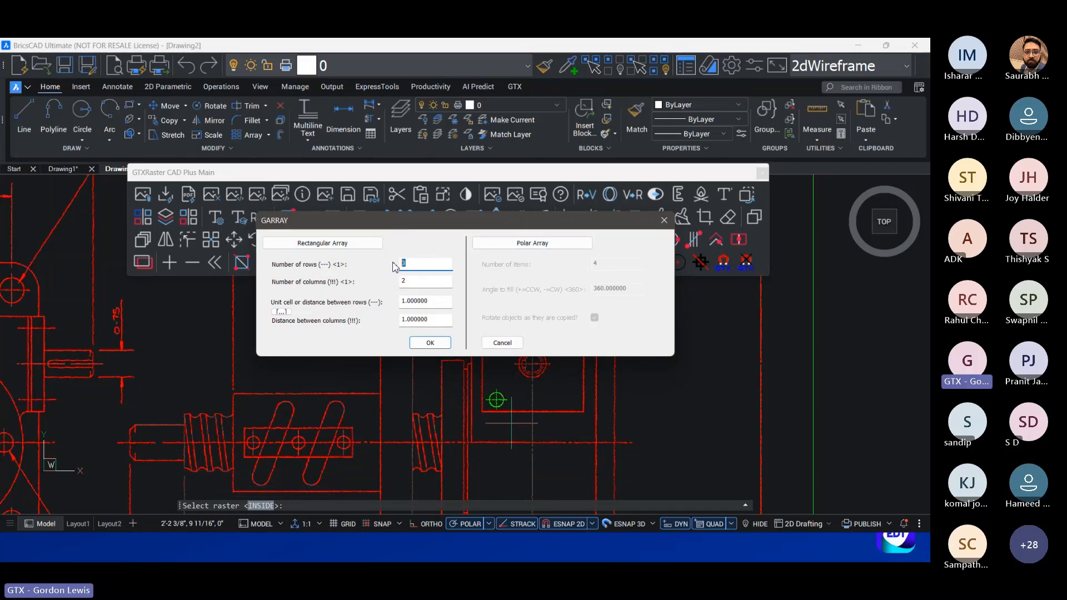
double_click(436, 302)
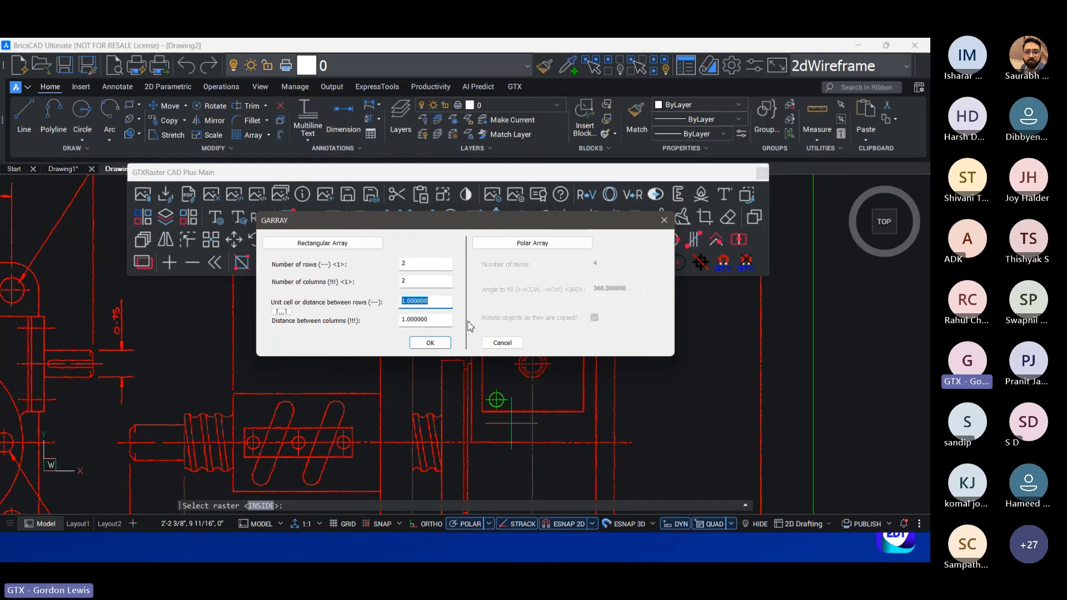
text(50)
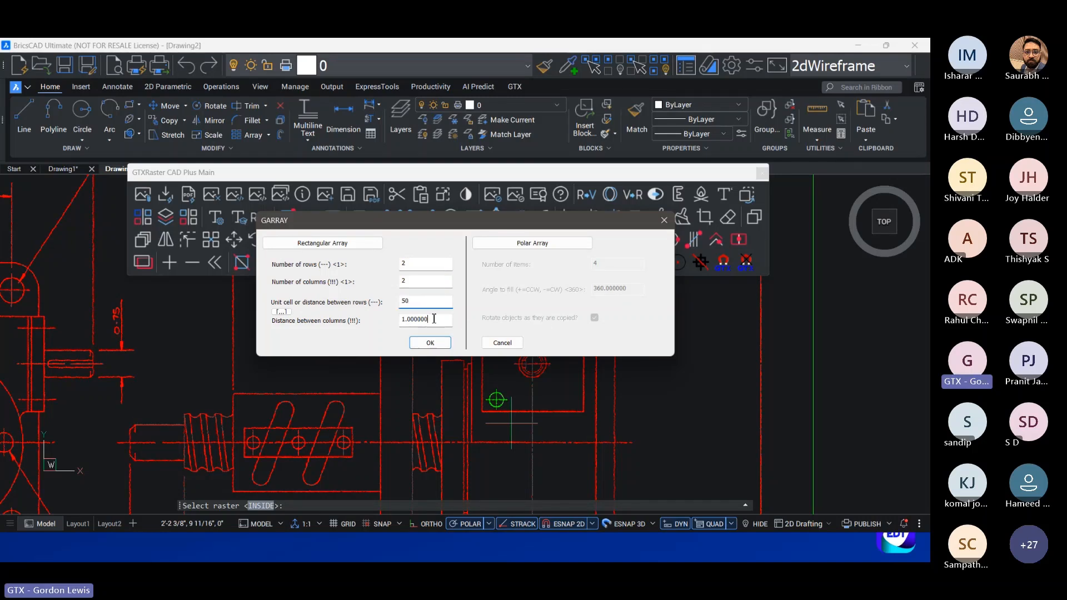
double_click(434, 318)
text(50)
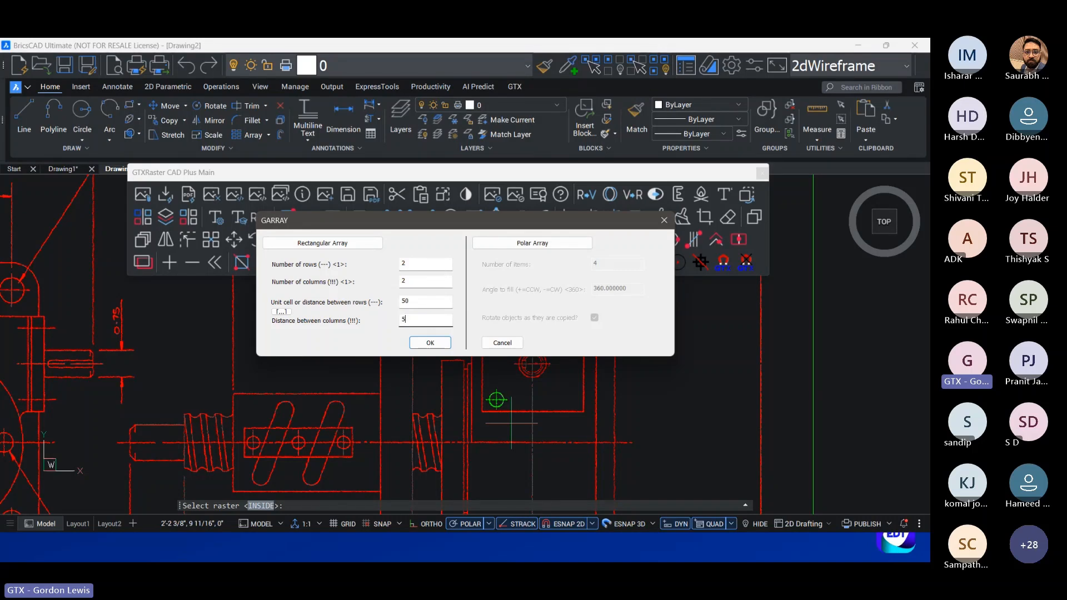
click(431, 343)
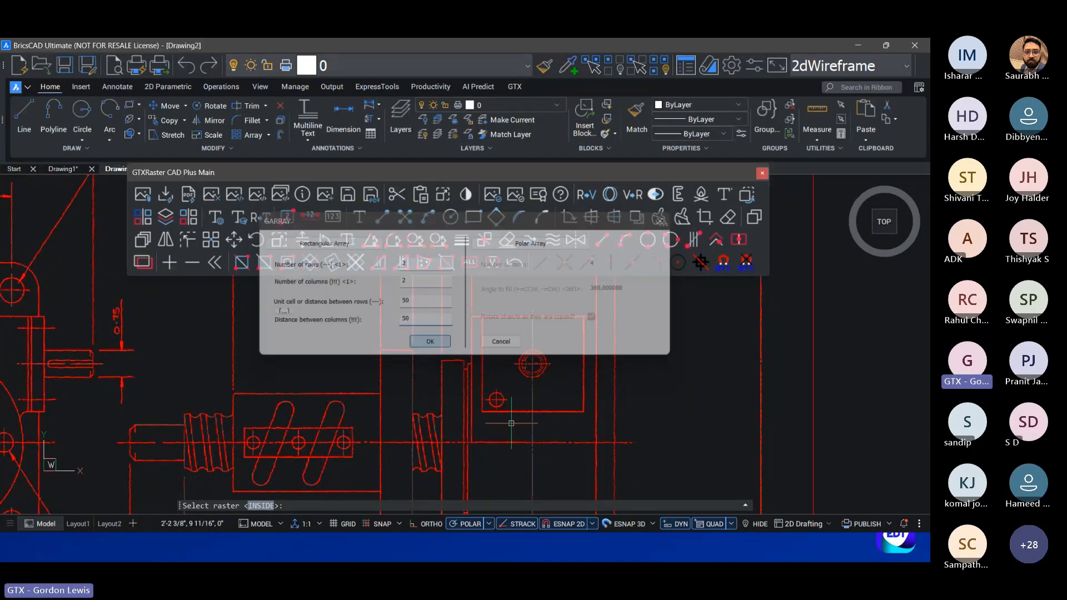
Step: Measure the horizontal distance from the small corner hole's centre toward the opposite side of the square plate
scroll(525, 390, up, 5)
text(DIST)
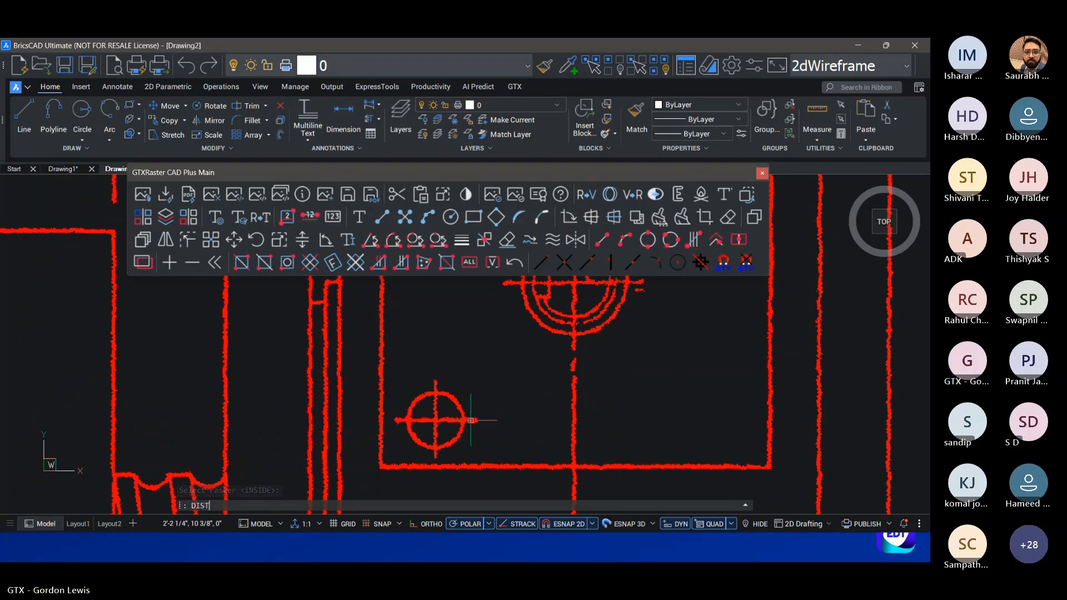
key(Return)
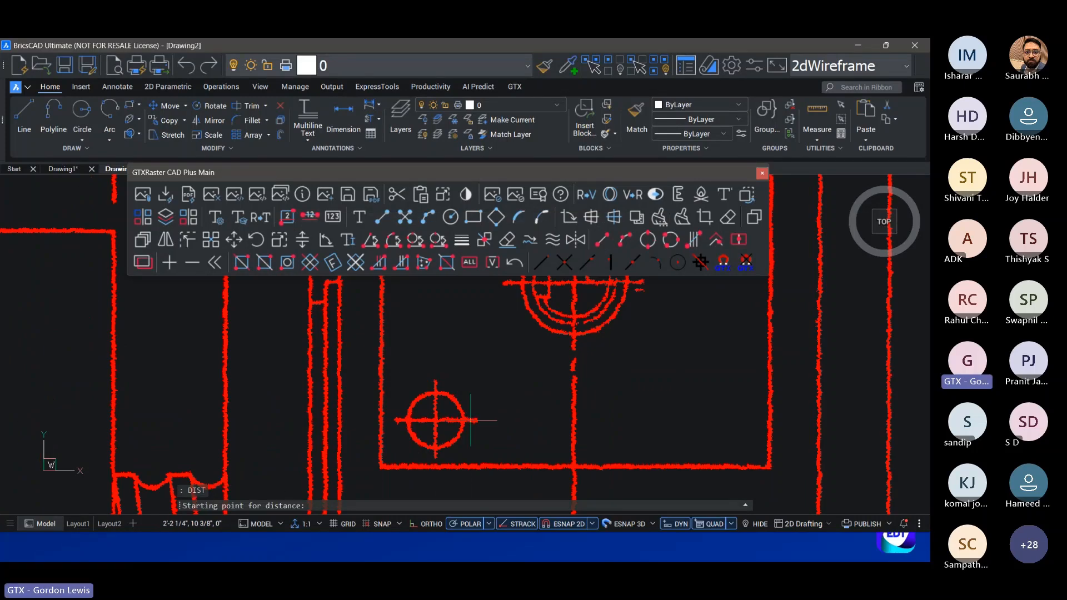
click(435, 421)
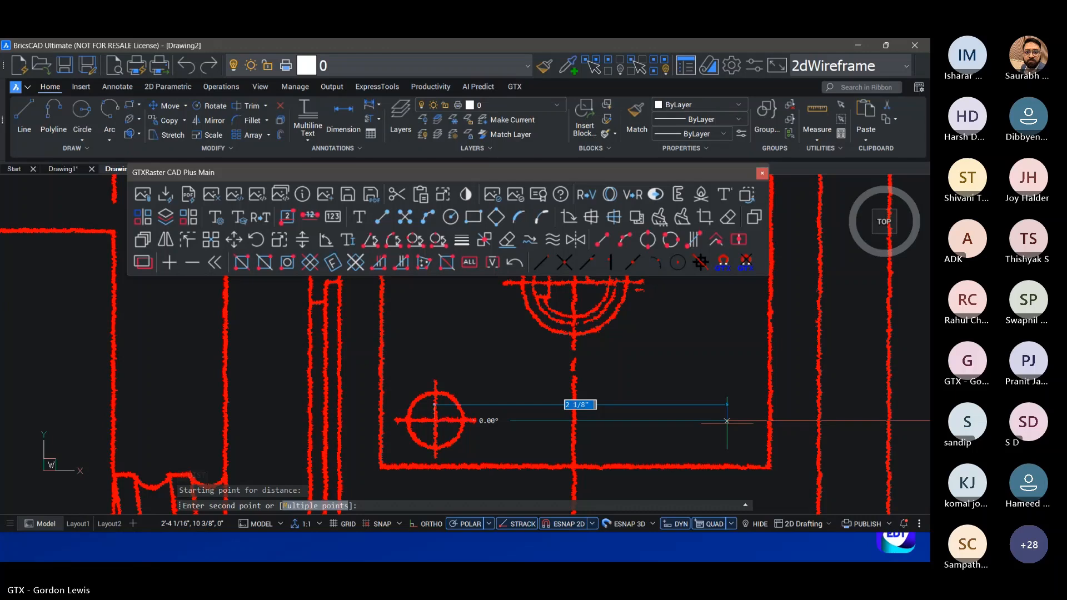
key(Escape)
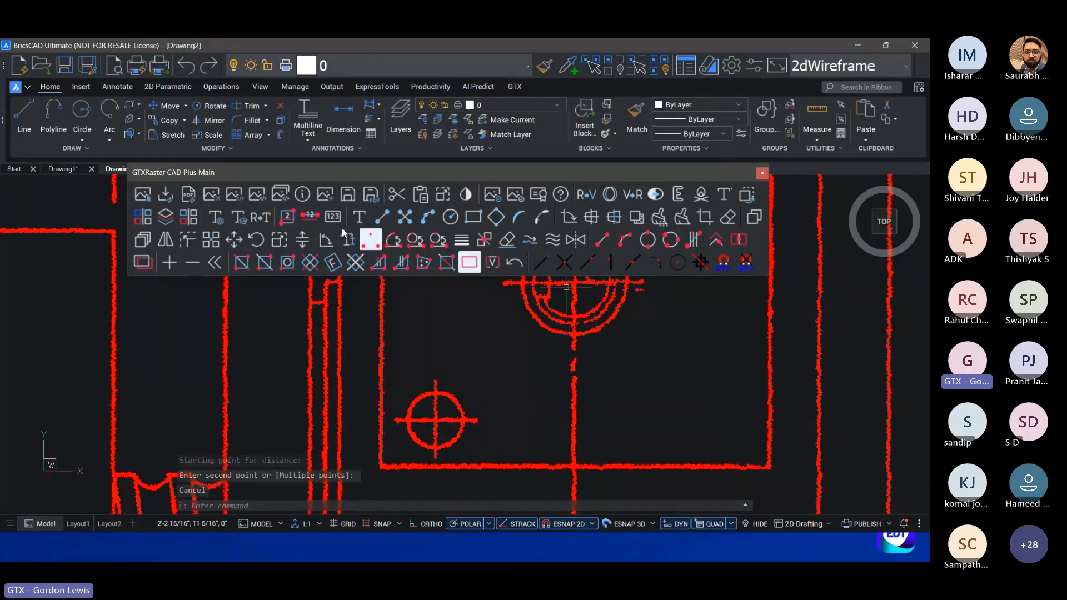
Step: Array the square plate's small corner hole in 2 rows and 2 columns with row and column spacing of 1.9
click(210, 239)
click(365, 355)
click(502, 454)
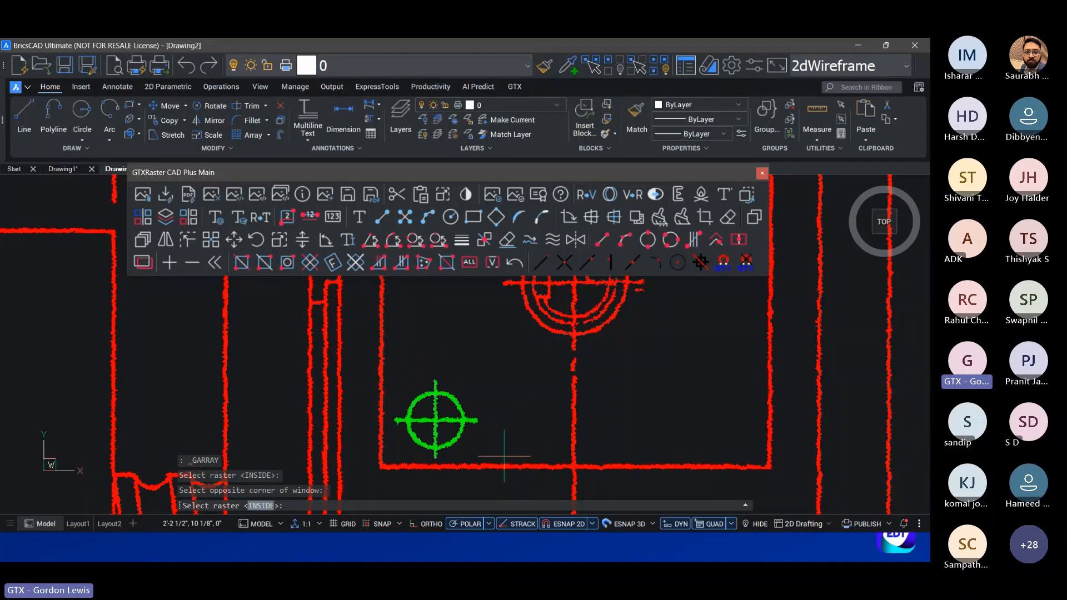
key(Return)
drag(432, 300, 362, 302)
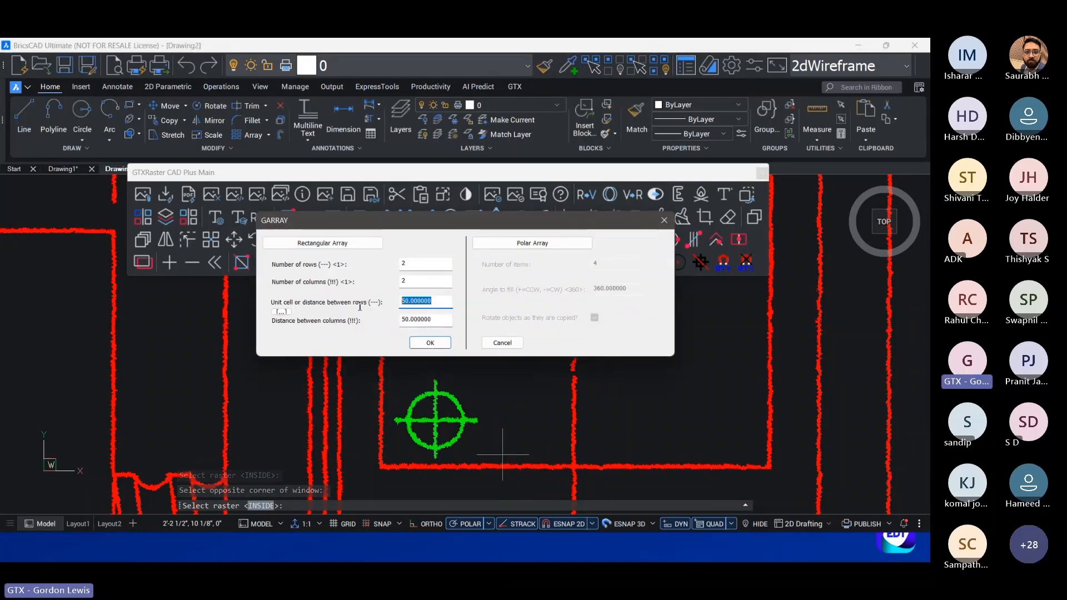
text(1.9)
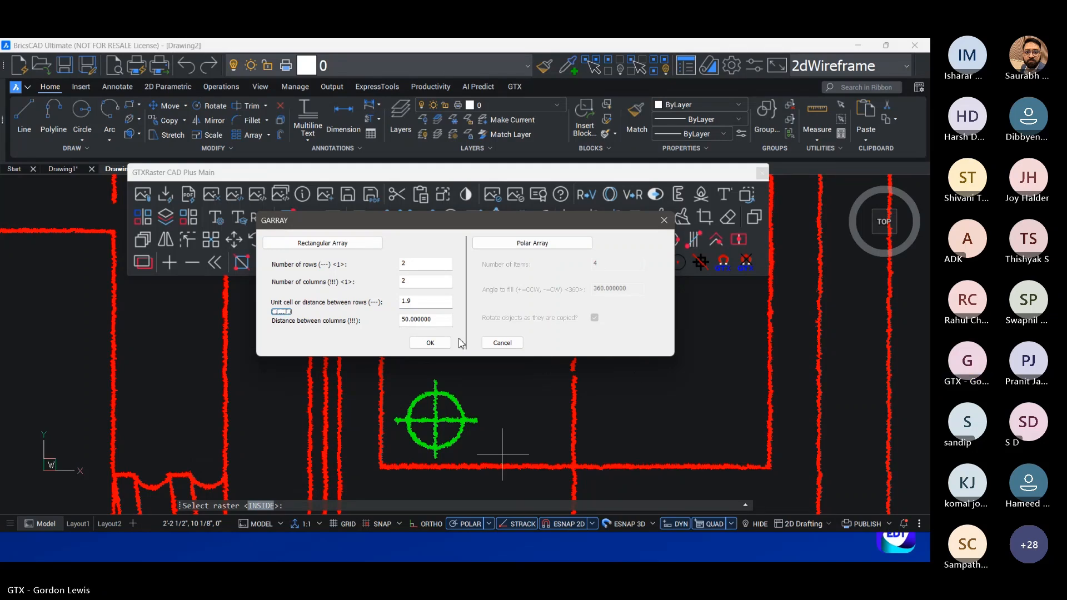
key(Tab)
text(1.)
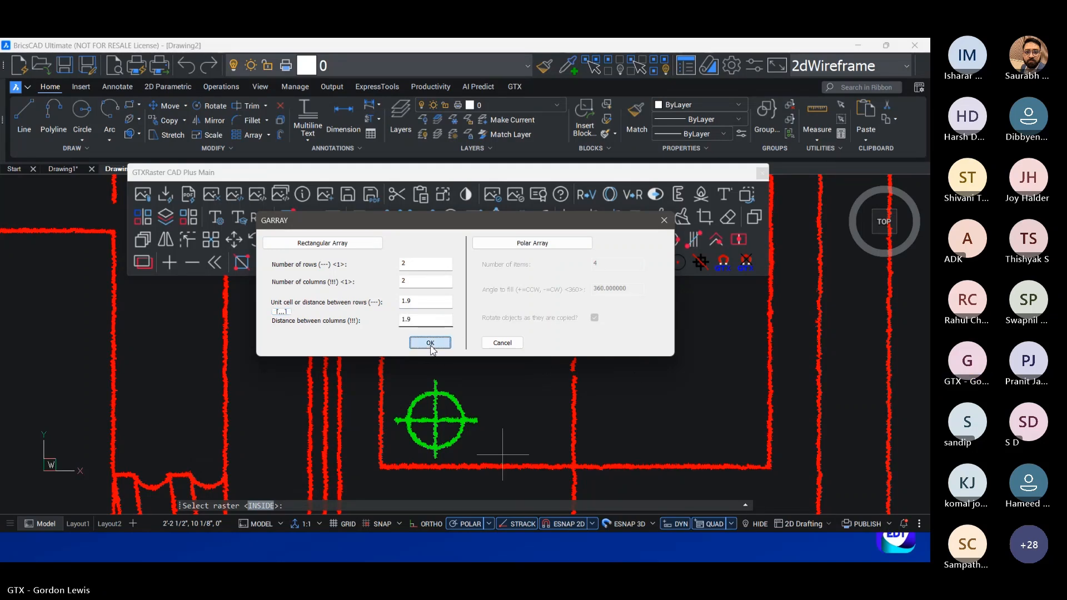
click(431, 344)
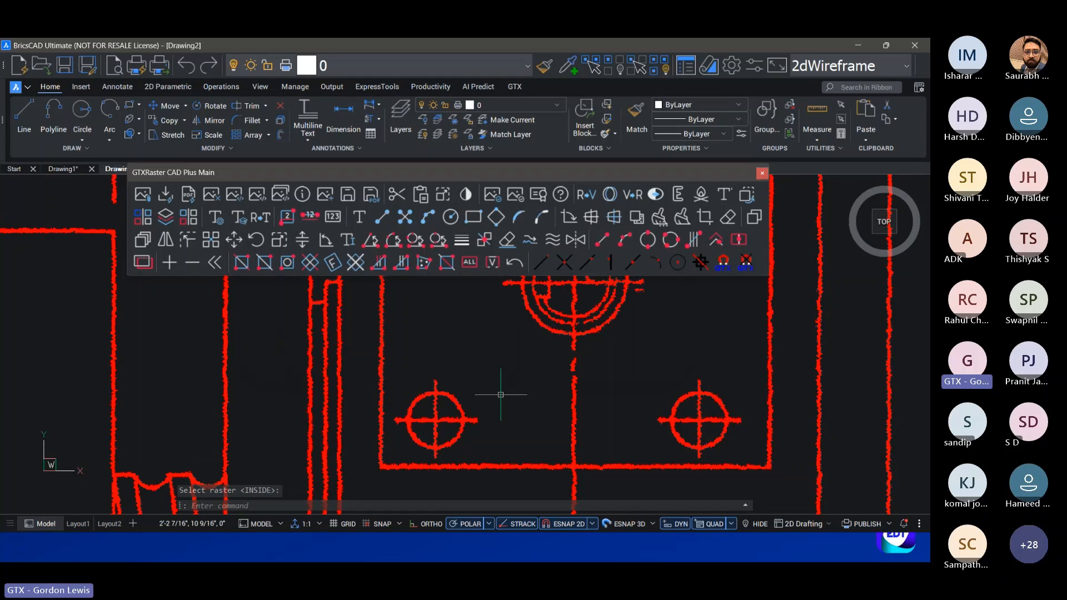
scroll(519, 393, down, 4)
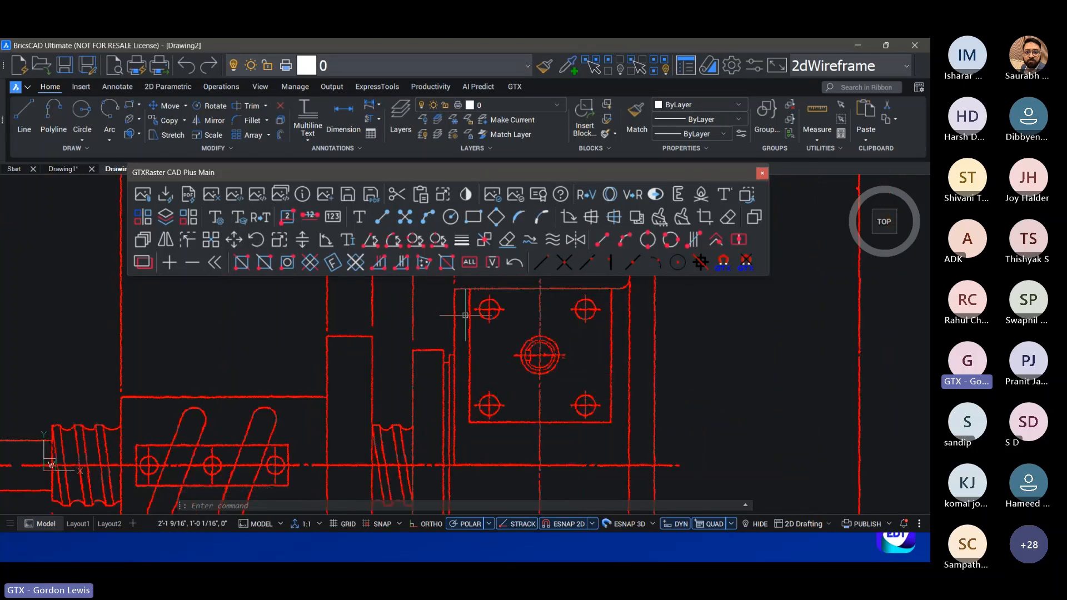
click(639, 429)
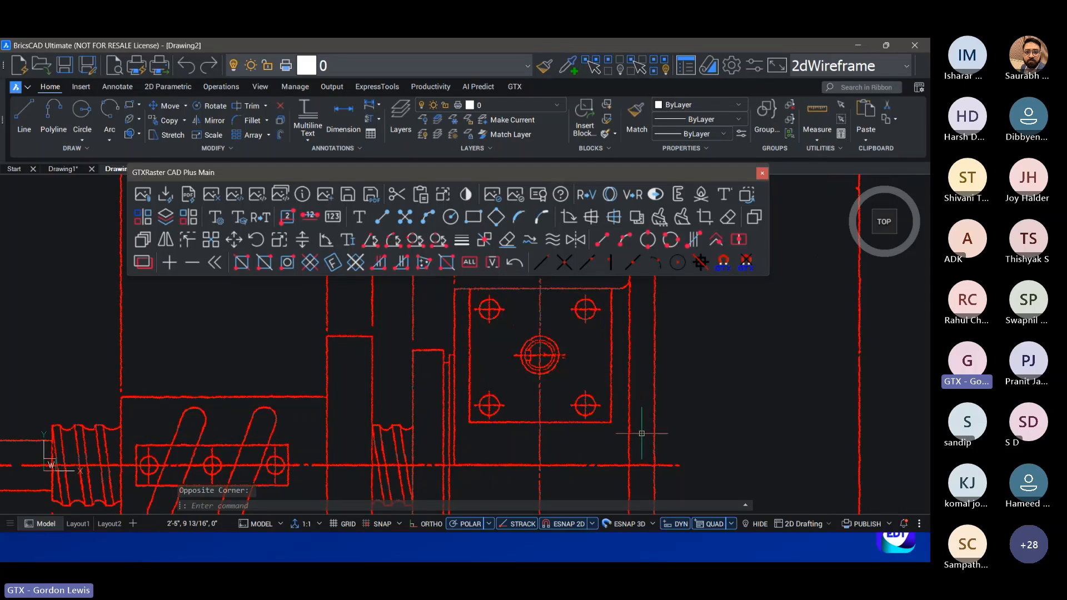
scroll(642, 433, down, 6)
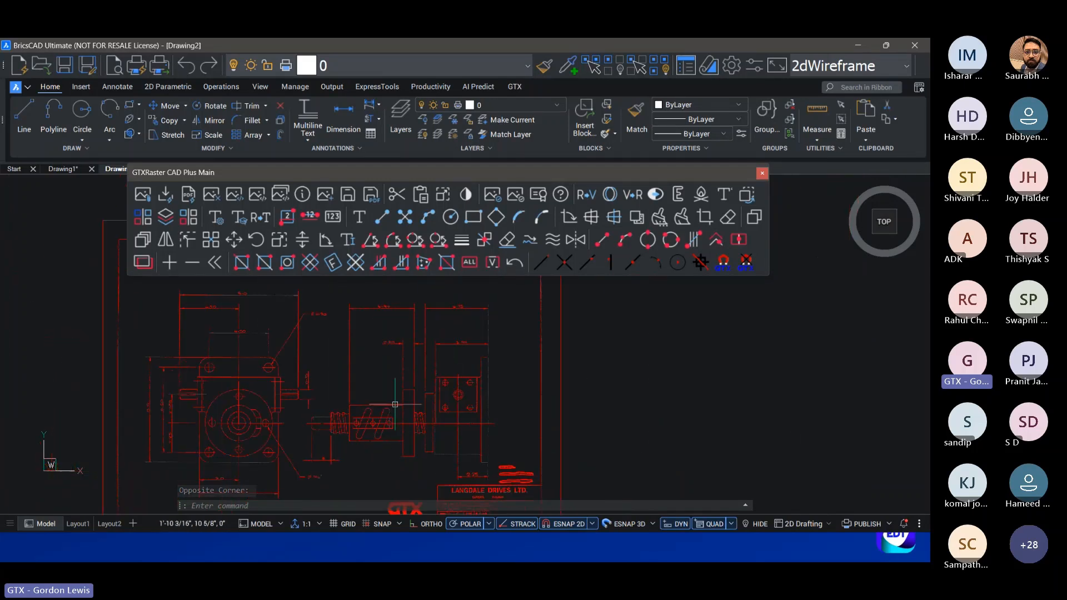
scroll(396, 405, up, 2)
middle_drag(397, 409, 538, 387)
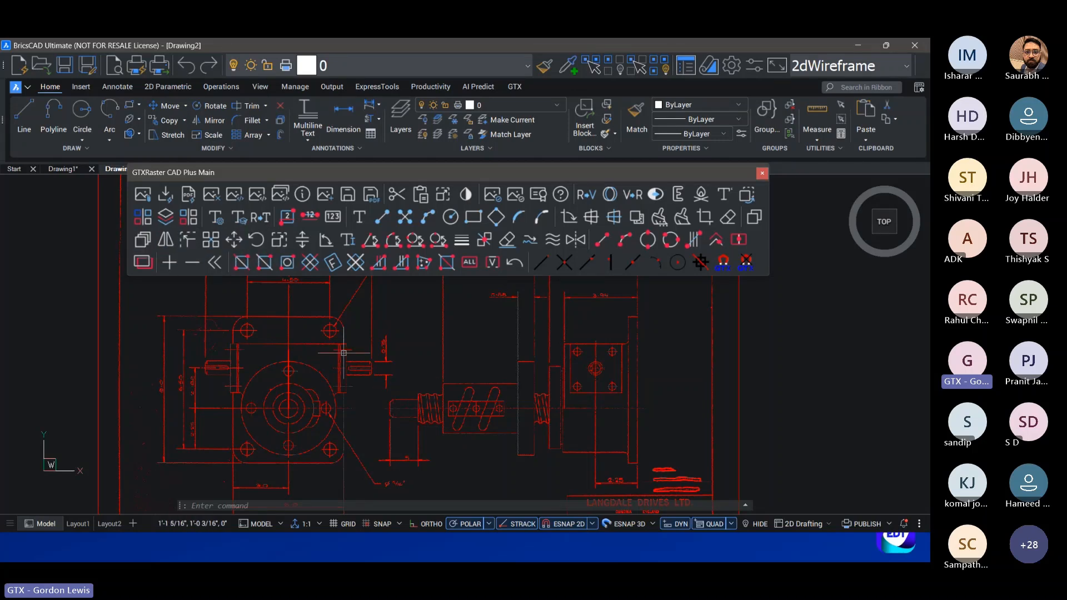
Step: Start a new drawing and attach the raster file cadq.tif from the Architectural folder of GTX Demo Drawings
drag(271, 173, 266, 185)
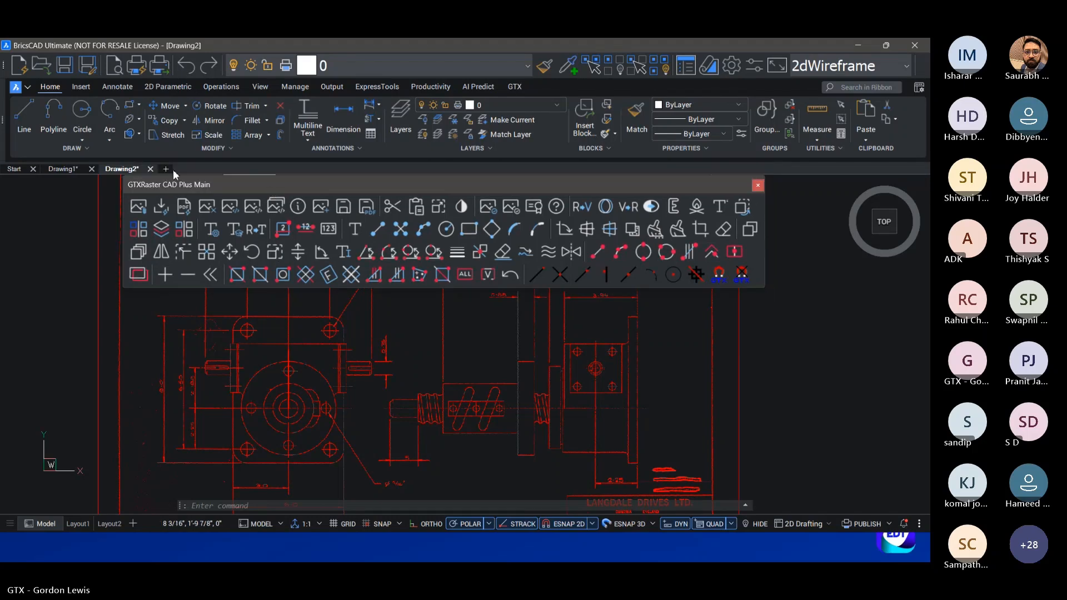
click(167, 169)
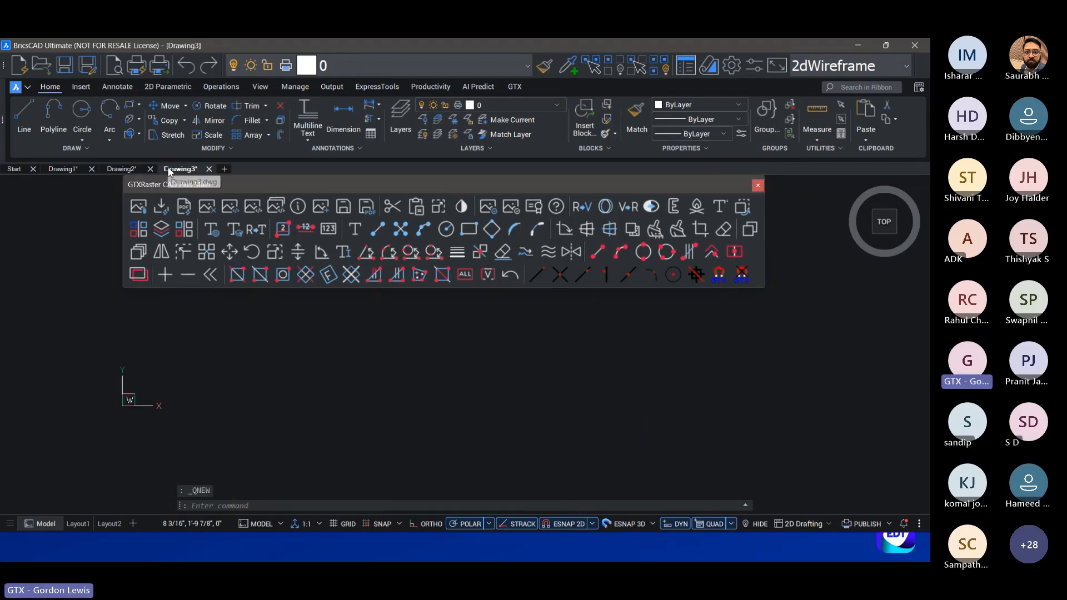
click(145, 208)
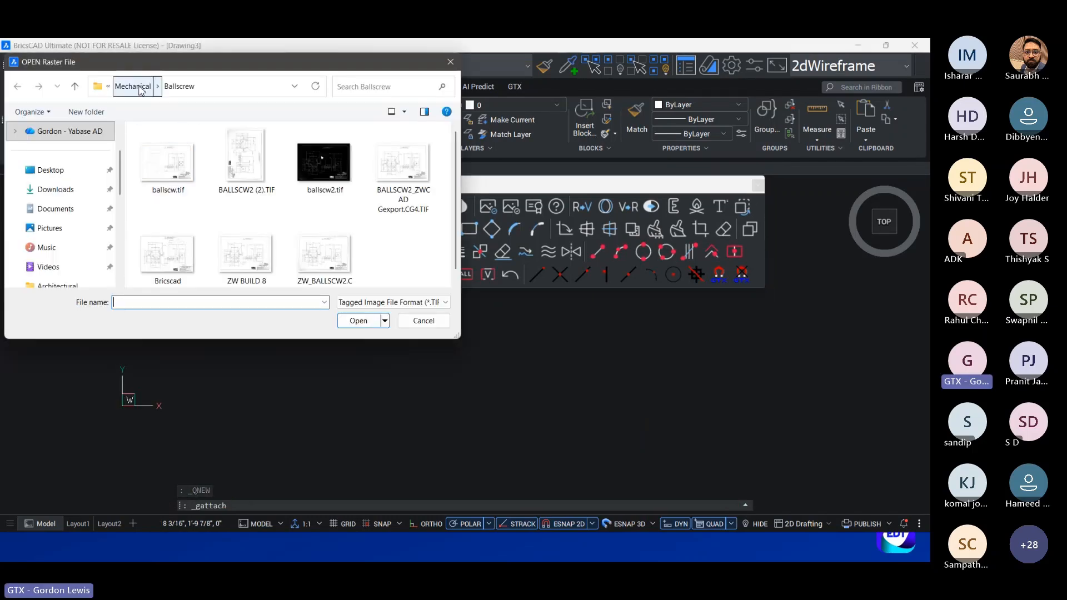
click(142, 86)
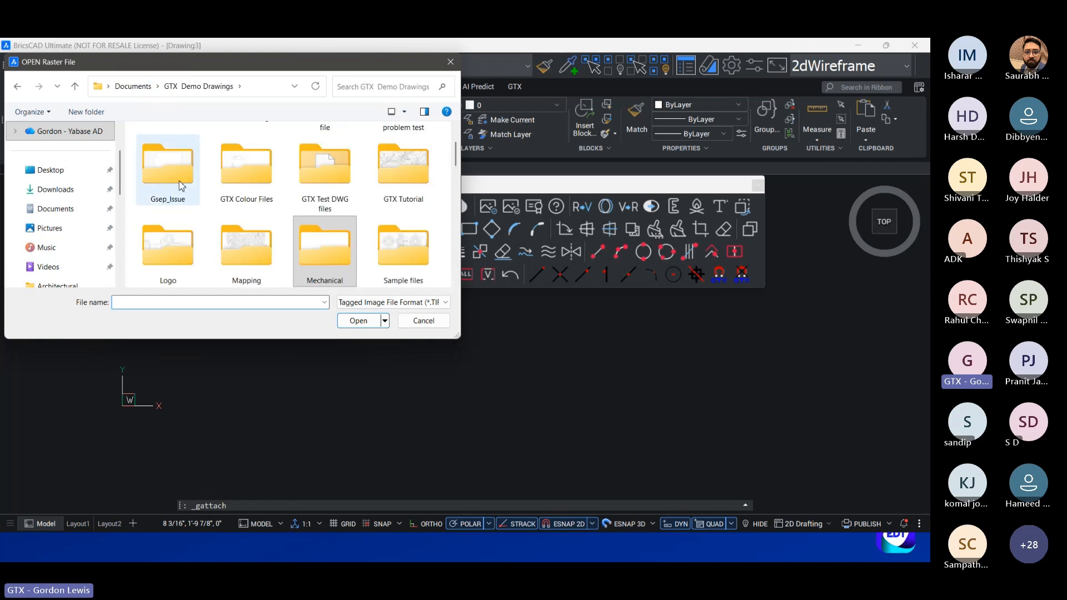
scroll(177, 178, up, 2)
double_click(167, 170)
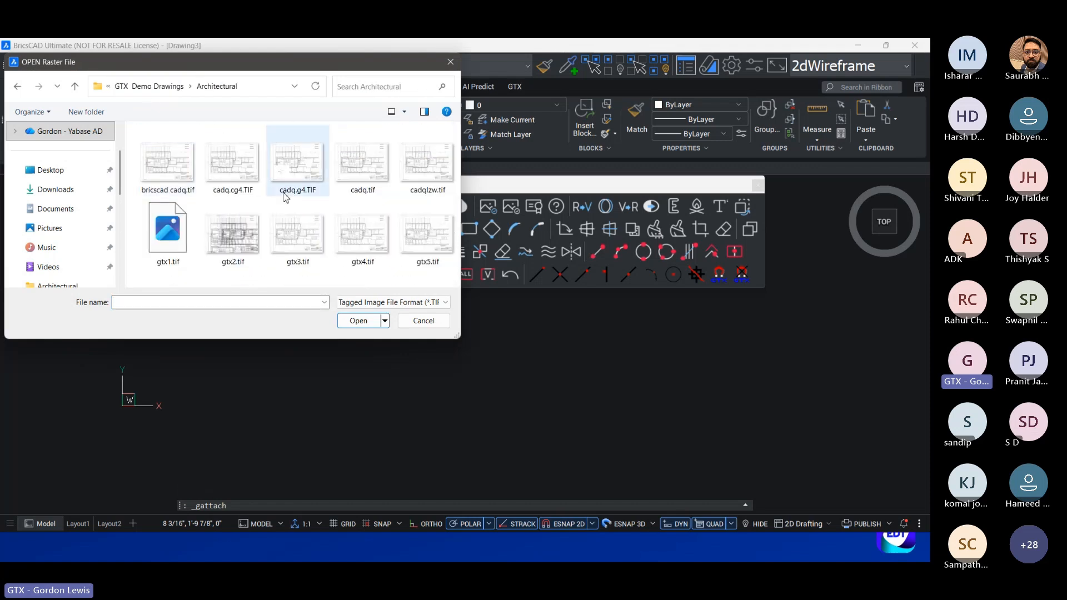
double_click(355, 185)
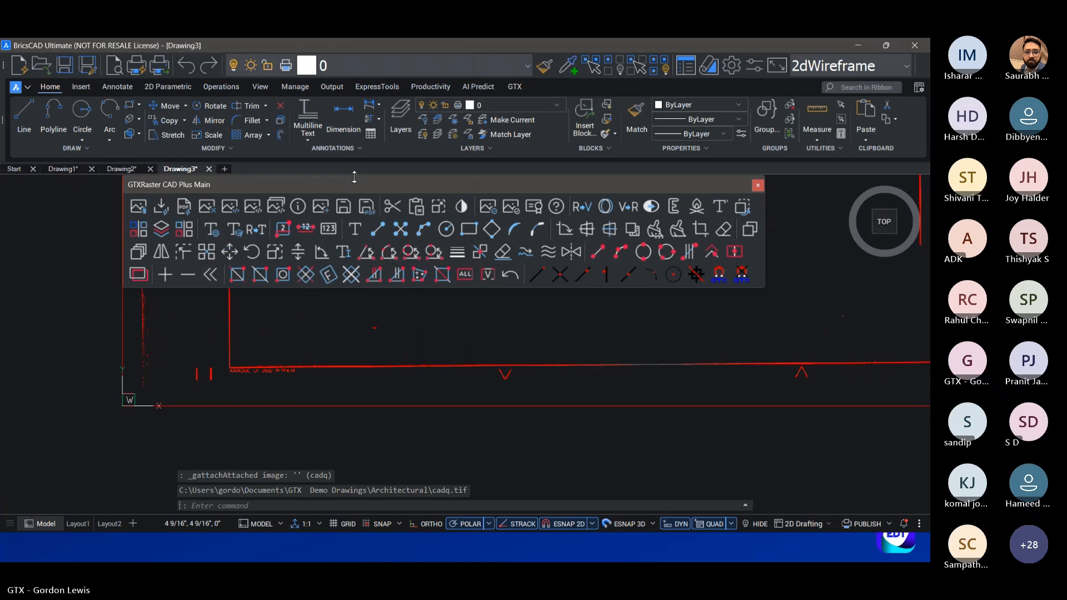
Step: Examine the attached architectural floor plan, including its outer border, wall hatching and the area around KORRIDOR 3125
middle_drag(606, 304, 359, 427)
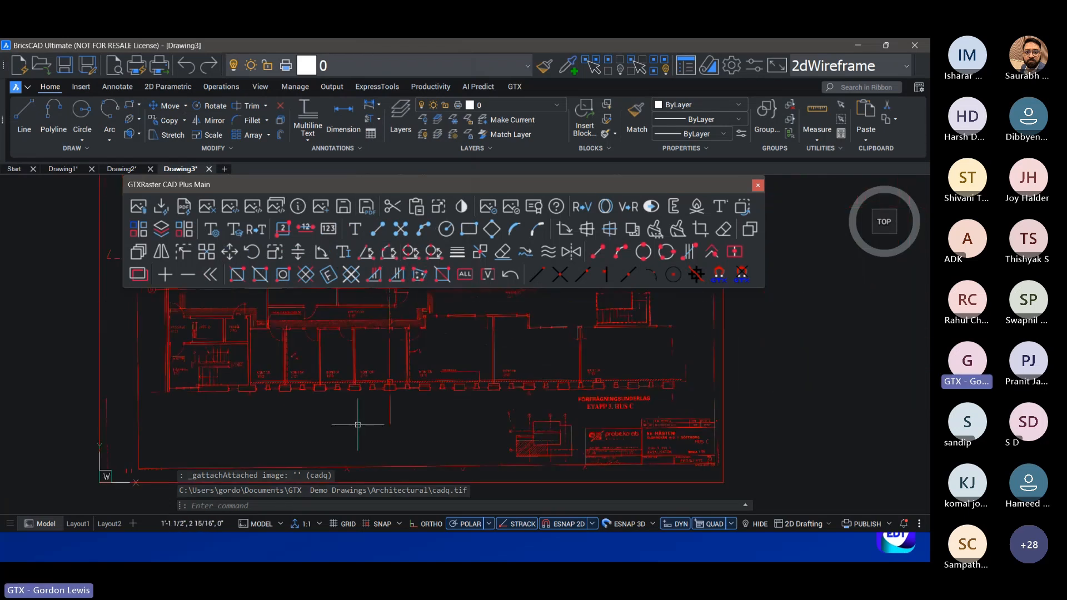
middle_drag(515, 382, 489, 441)
middle_drag(452, 305, 489, 370)
middle_drag(456, 332, 451, 374)
scroll(452, 392, down, 2)
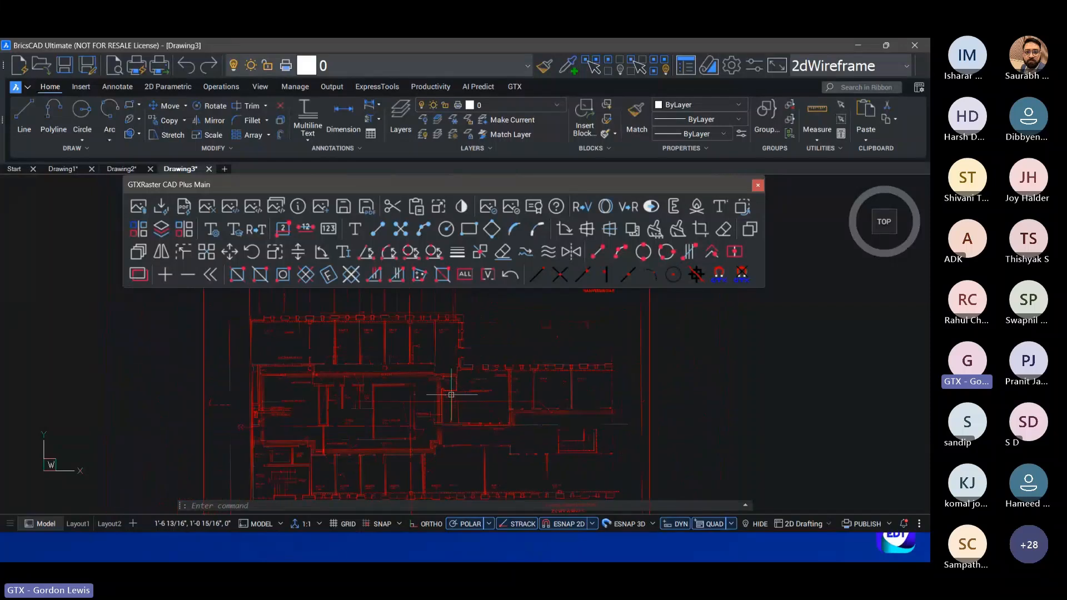
scroll(451, 390, up, 2)
drag(400, 403, 529, 451)
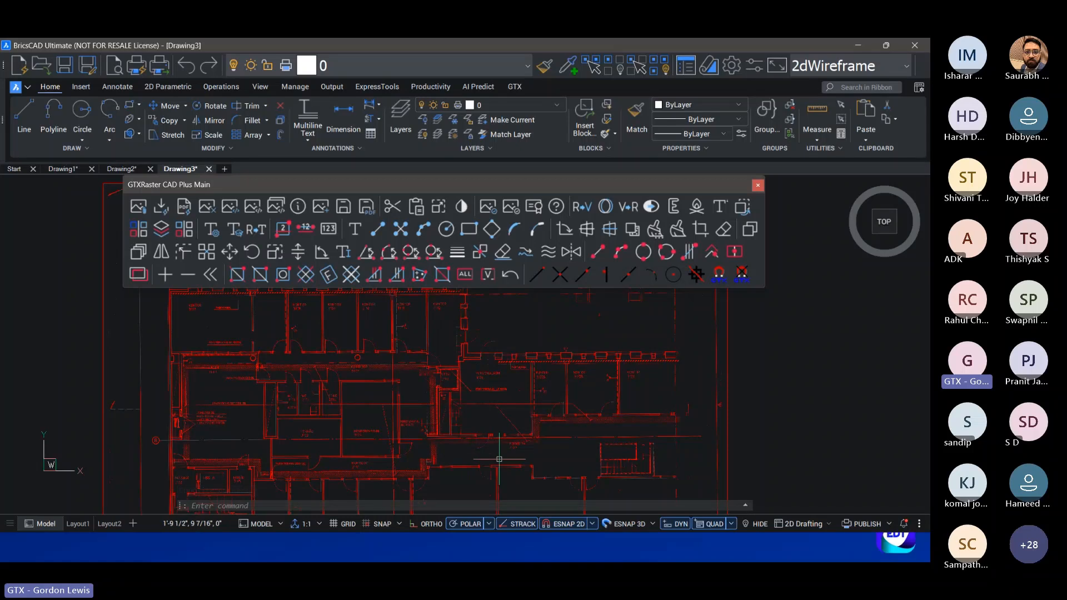
scroll(499, 459, up, 3)
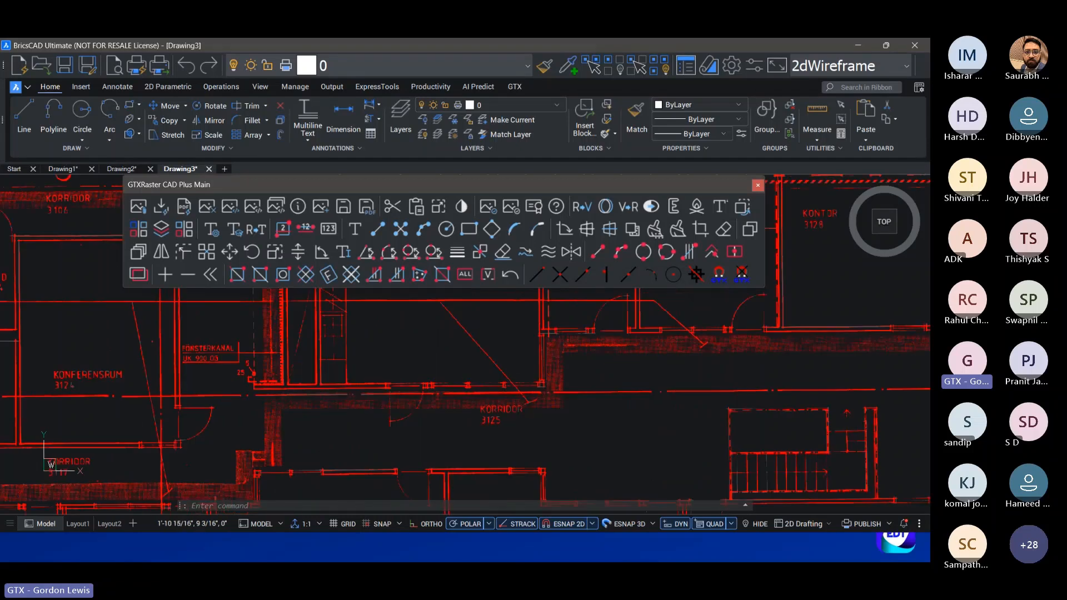
scroll(286, 298, up, 2)
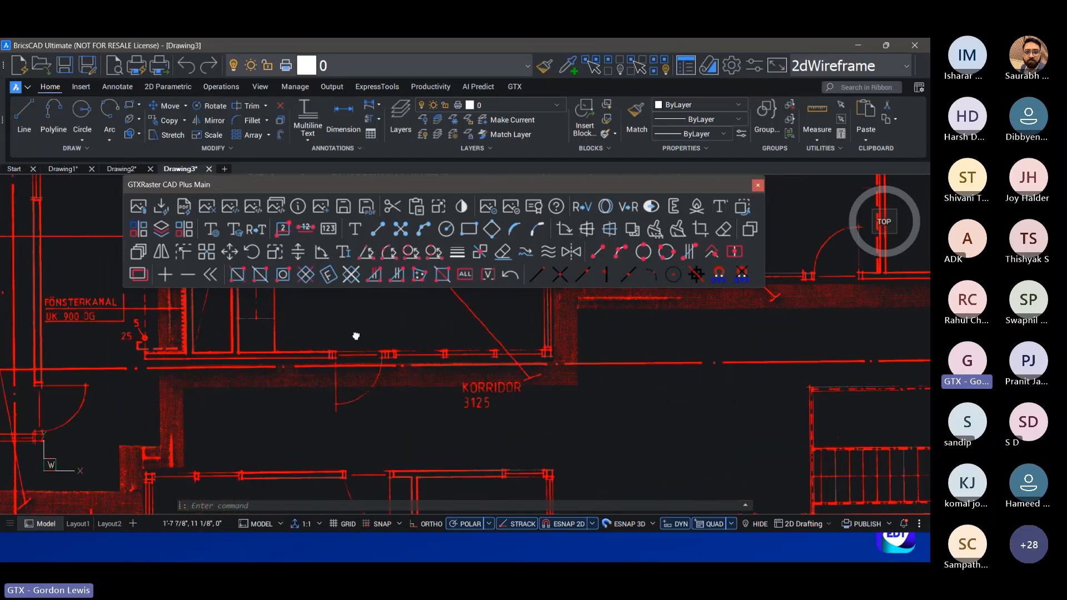
scroll(414, 341, up, 2)
scroll(414, 340, down, 4)
scroll(424, 350, down, 1)
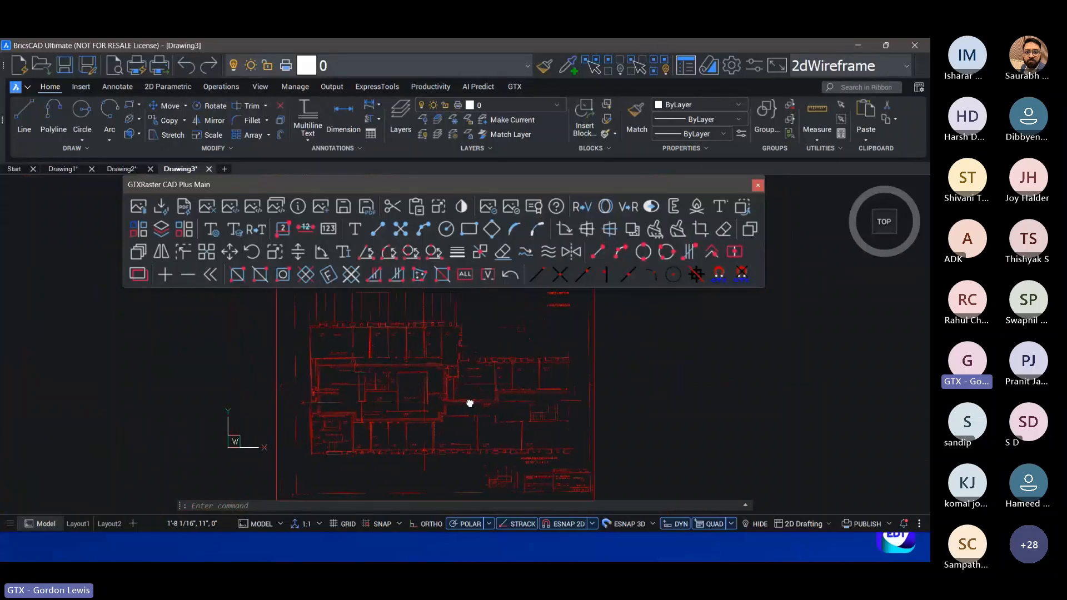
Step: Deskew the entire raster image, using the drawing frame's upper border line from corner to corner as the reference line
click(587, 229)
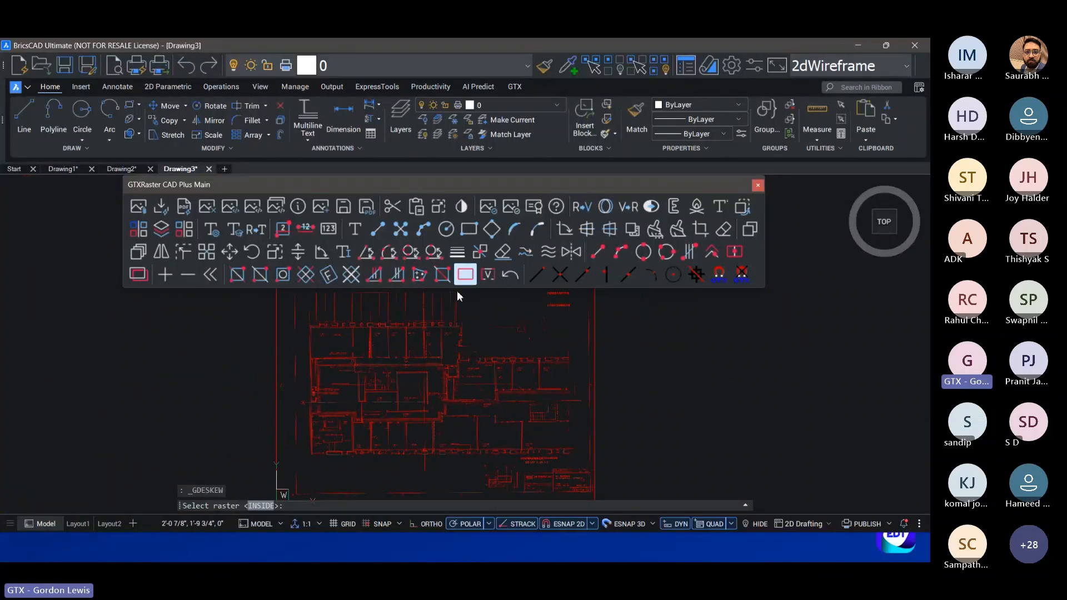
click(466, 274)
middle_drag(420, 349, 430, 424)
key(Return)
scroll(307, 353, up, 6)
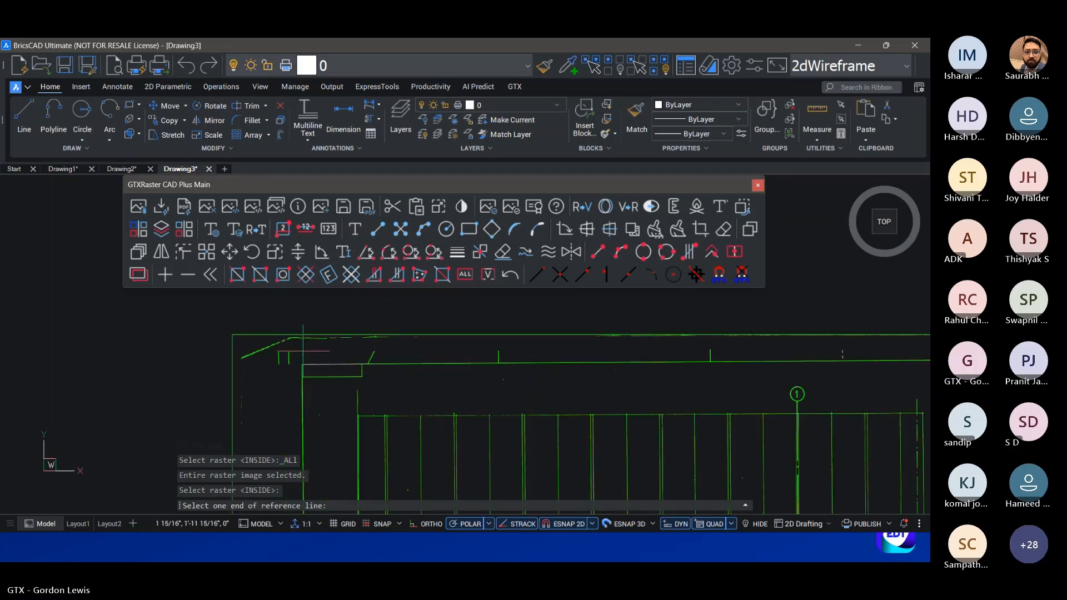
click(303, 365)
scroll(543, 413, down, 6)
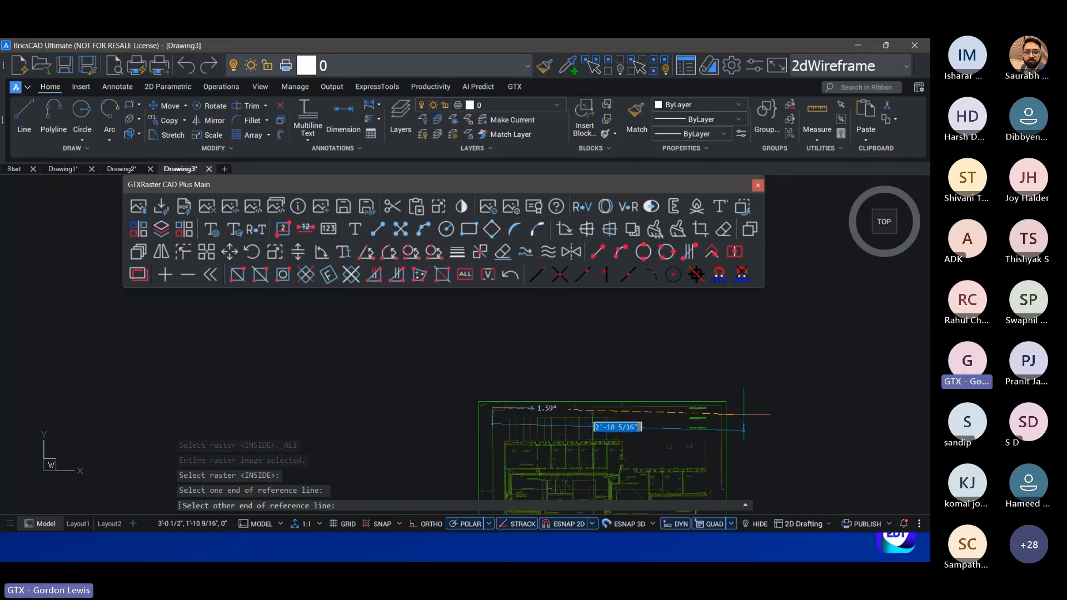
scroll(741, 414, up, 5)
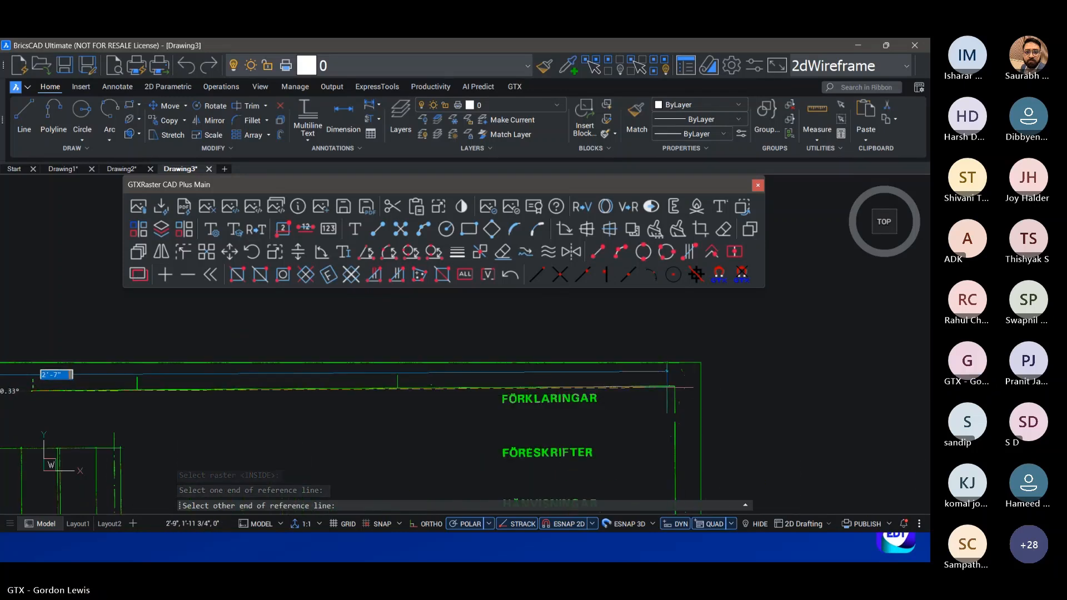
scroll(672, 390, up, 5)
click(669, 383)
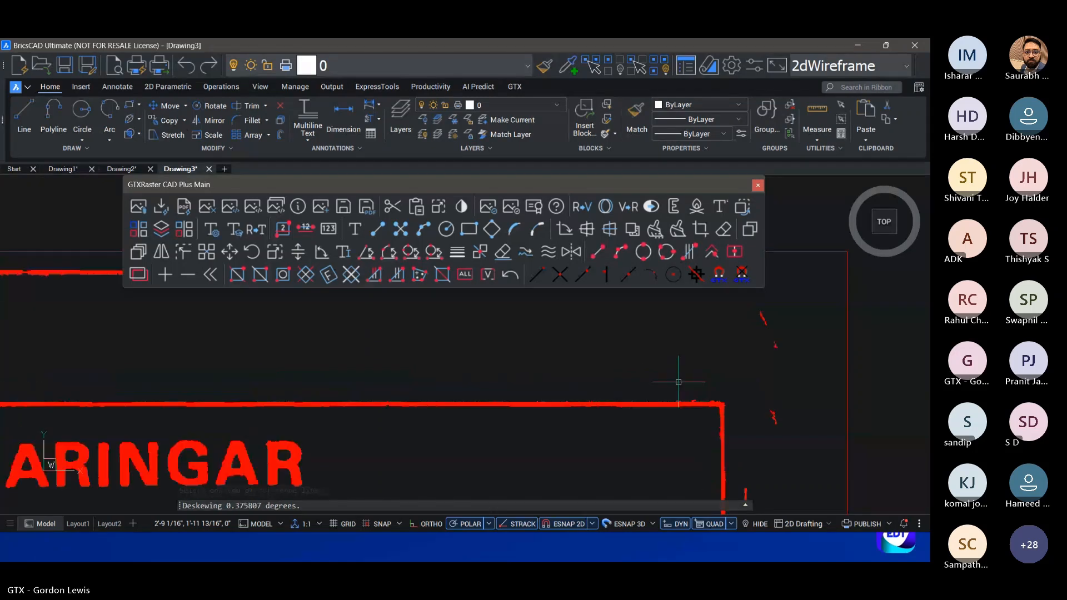
Step: Erase the shaded wall hatching along the corridor above KORRIDOR 3125 with an INSIDE raster selection window
scroll(434, 443, down, 5)
middle_drag(395, 441, 576, 308)
middle_drag(457, 492, 527, 331)
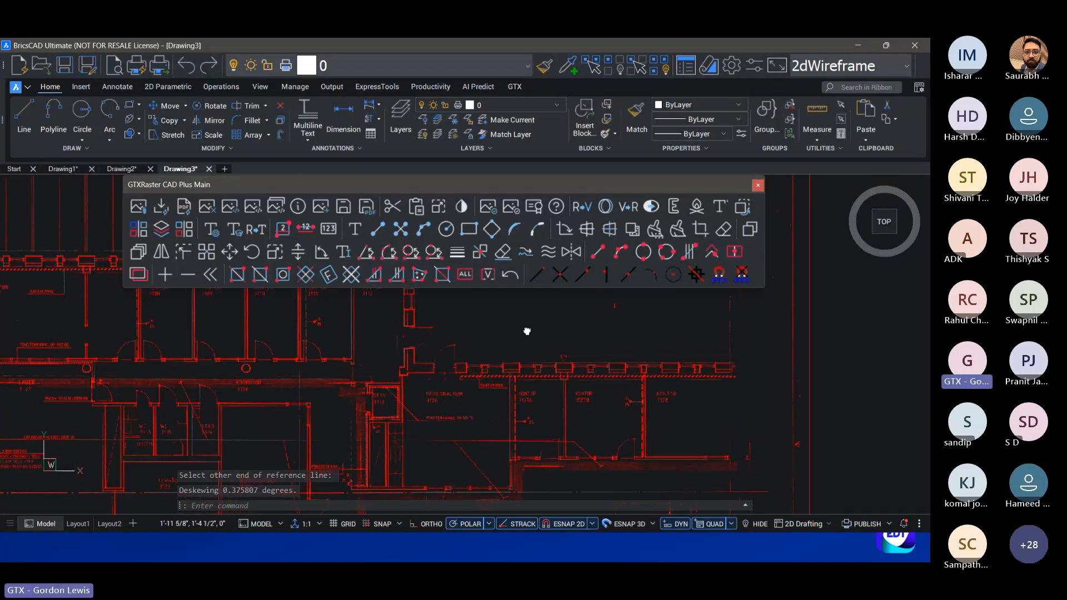
scroll(538, 438, up, 5)
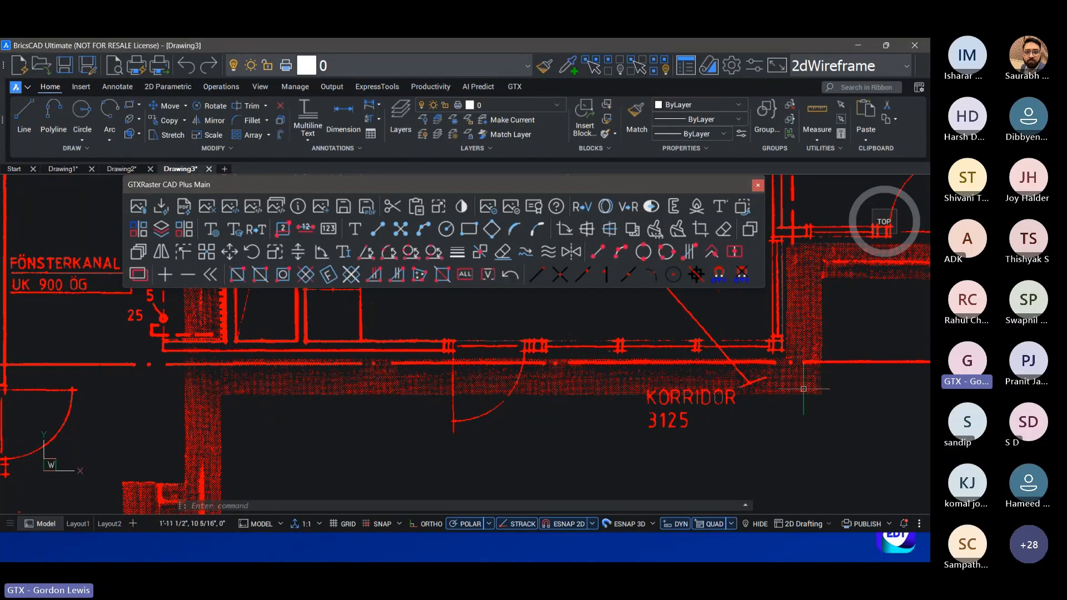
click(724, 232)
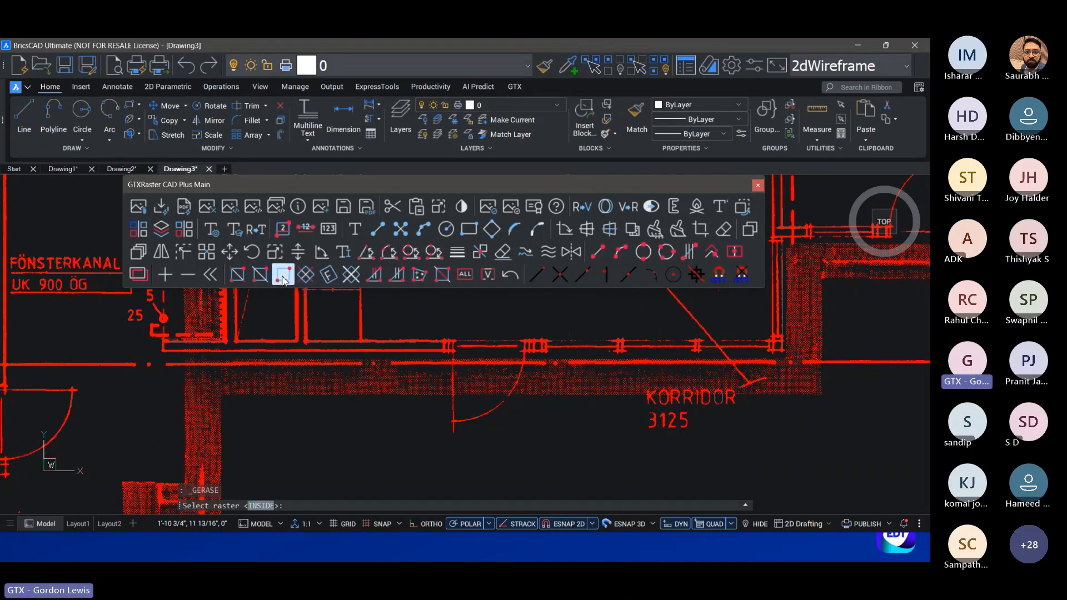
click(283, 274)
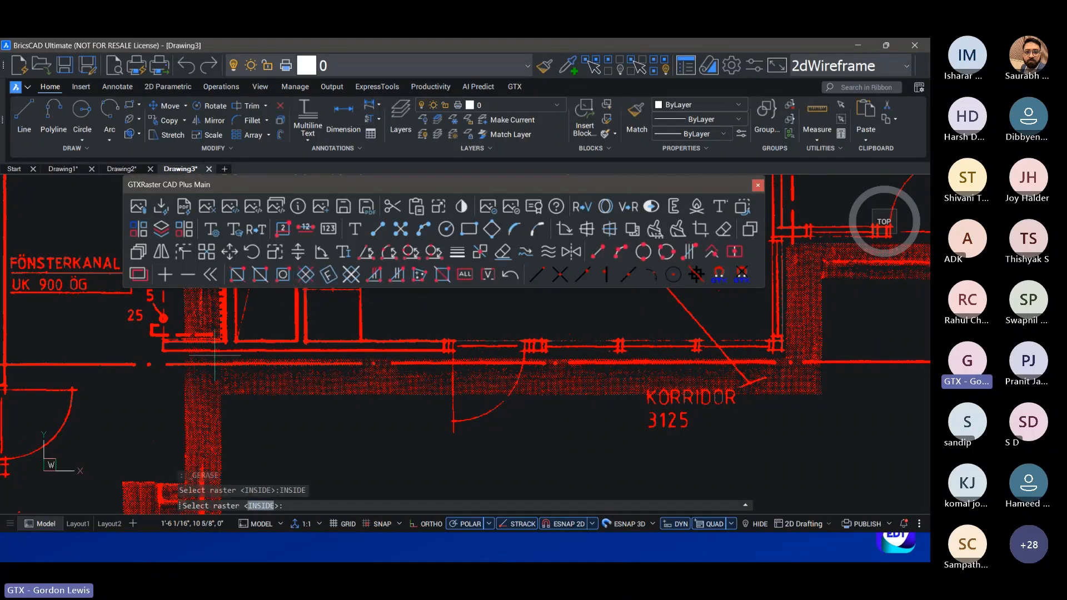
click(180, 354)
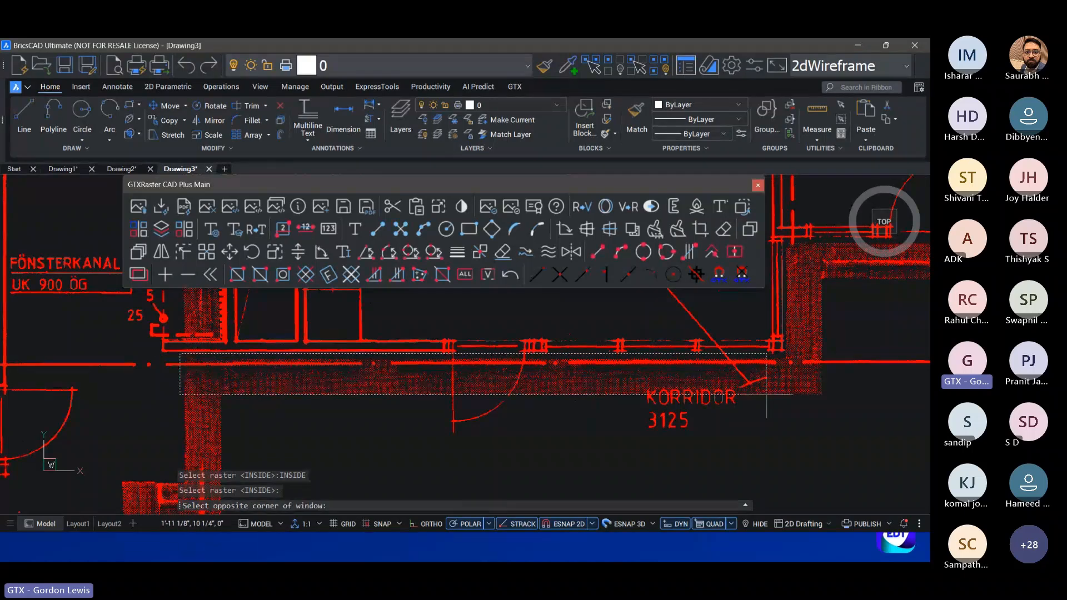
click(836, 399)
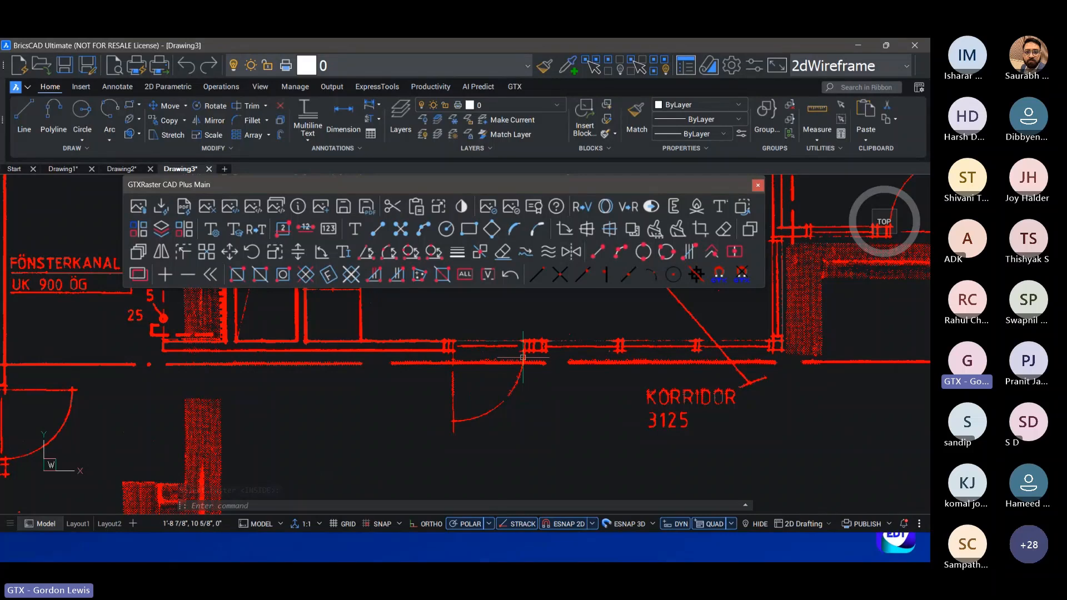
Step: Repair the broken door swing arc beside KORRIDOR 3125 by correcting the raster arc through its start, circumference and end points
scroll(508, 400, up, 2)
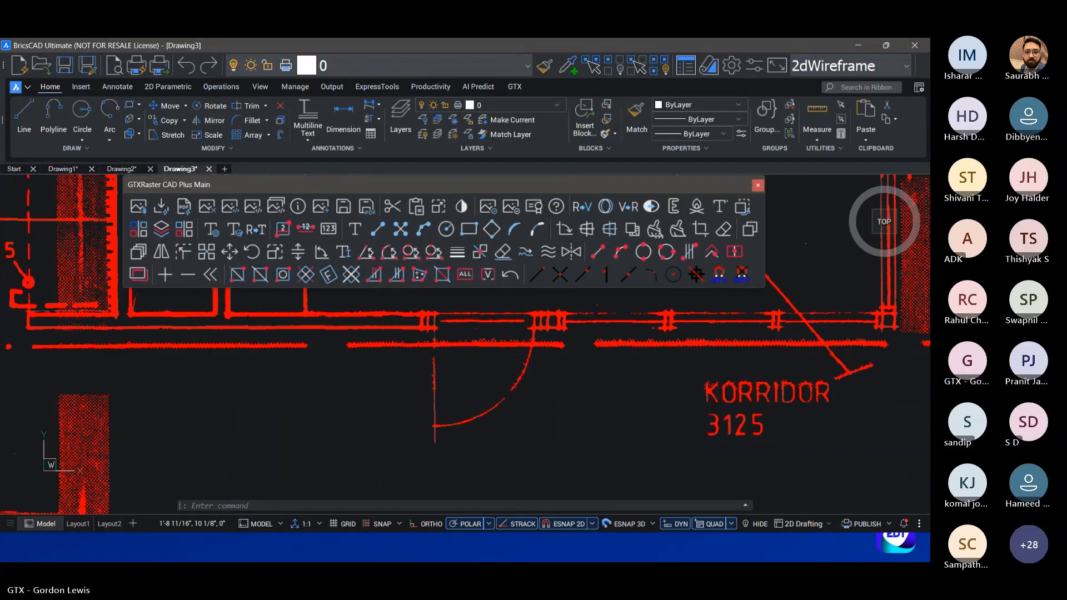
scroll(603, 332, up, 1)
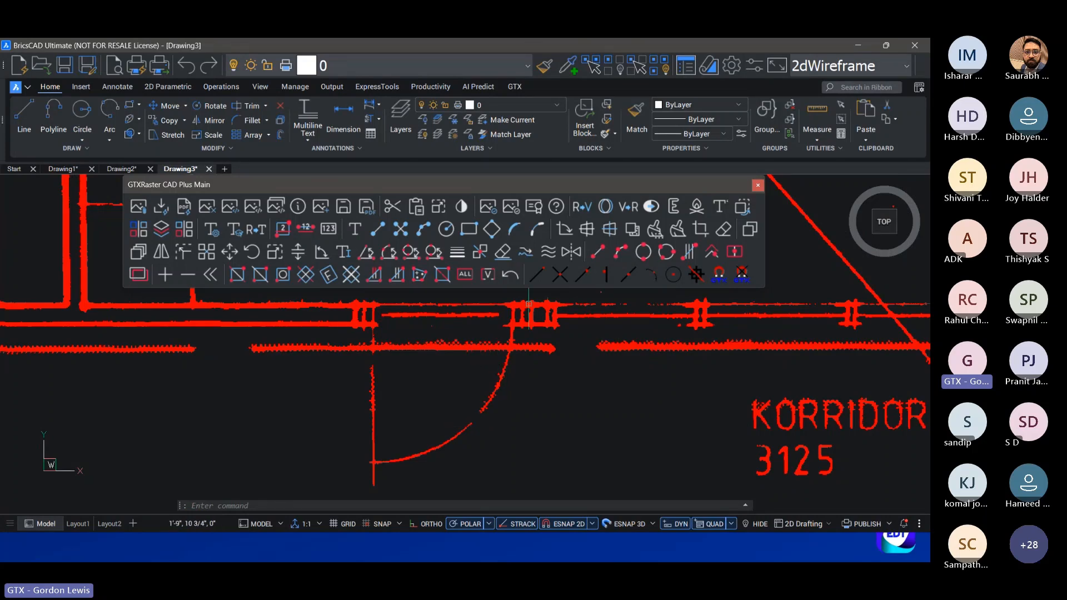
click(389, 253)
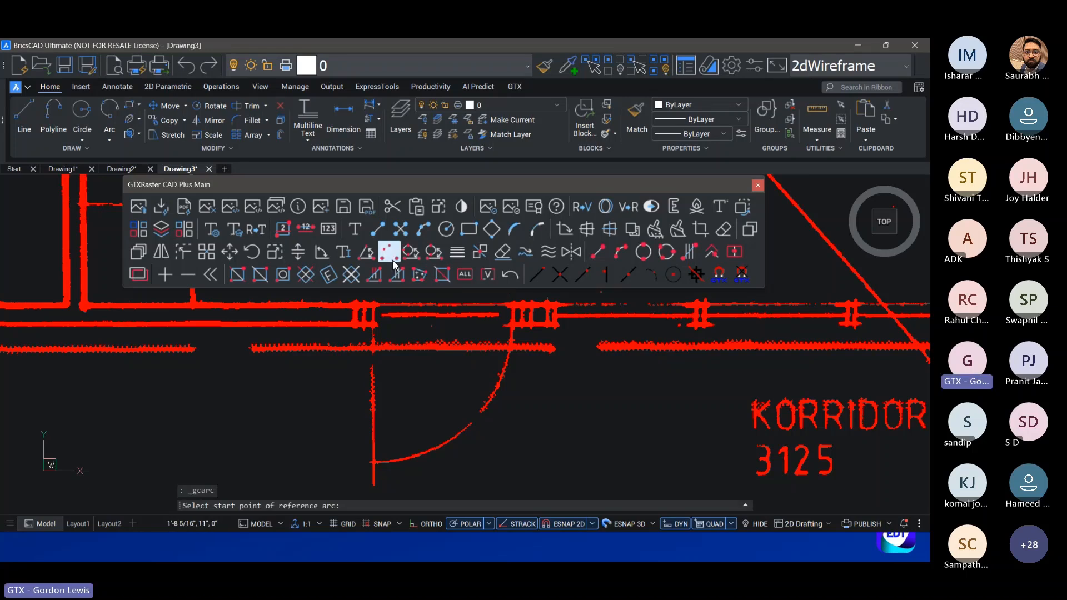
click(374, 461)
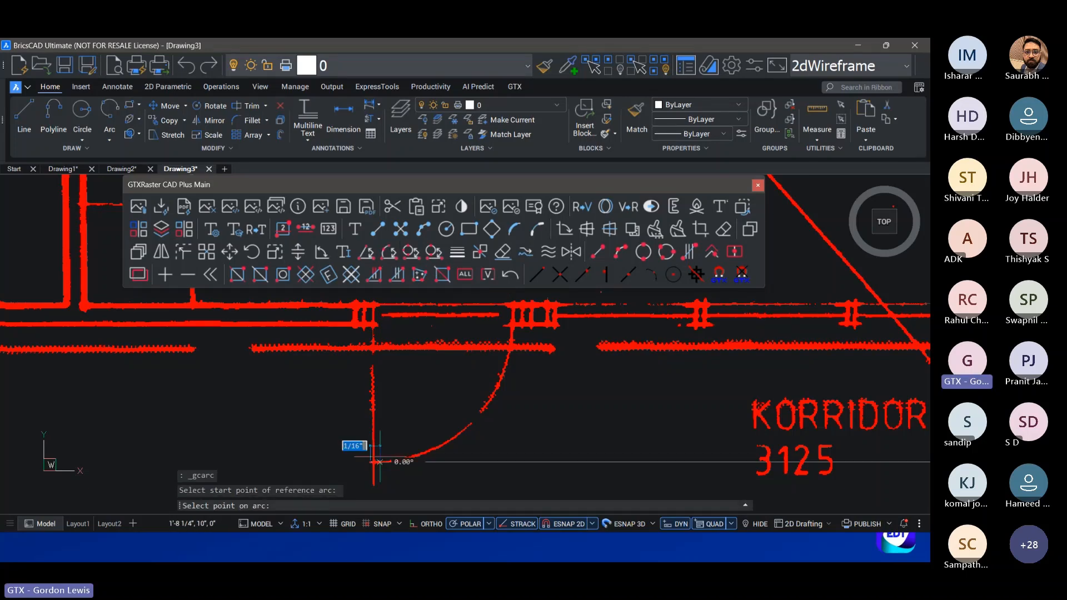
click(464, 414)
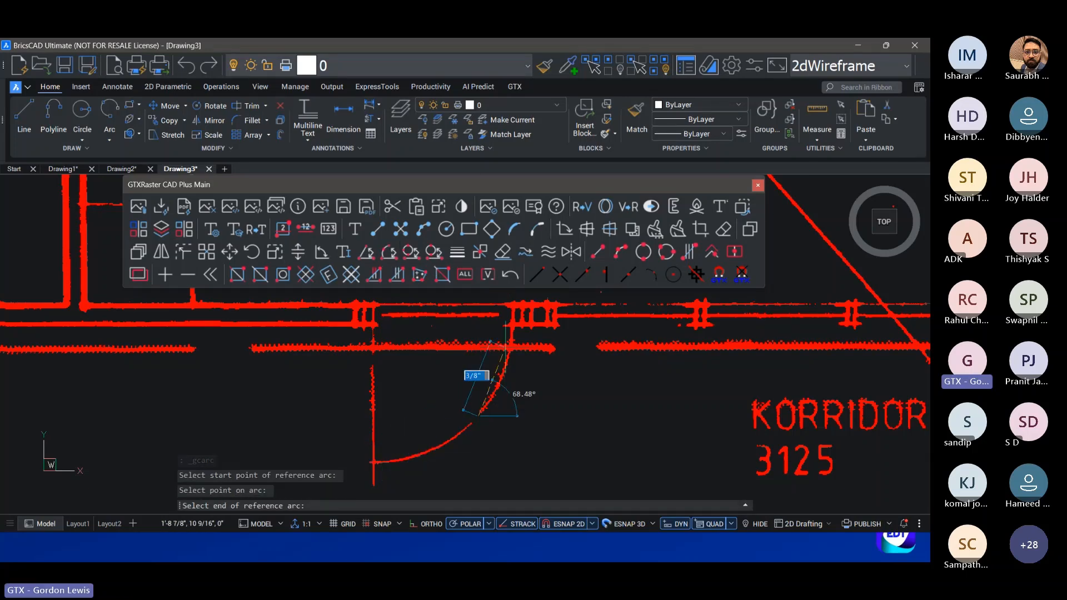
click(509, 344)
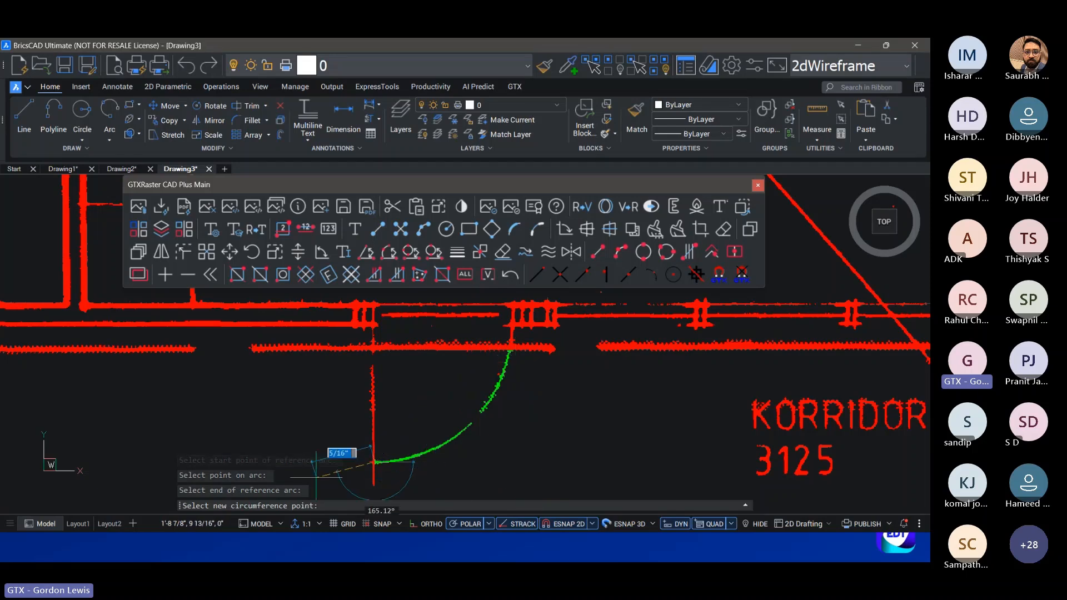
click(473, 421)
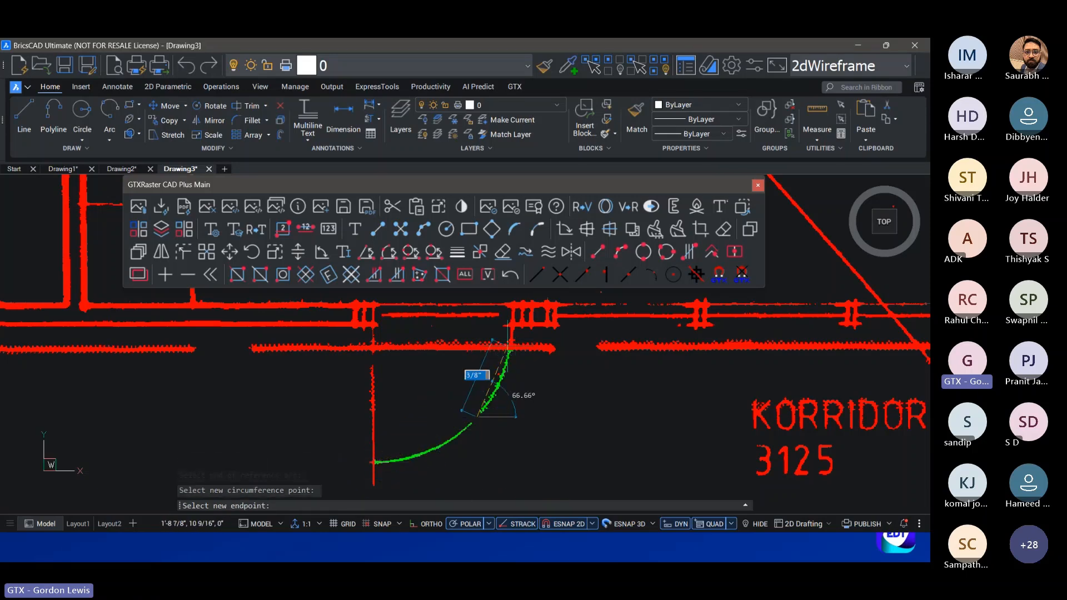
click(508, 349)
key(Escape)
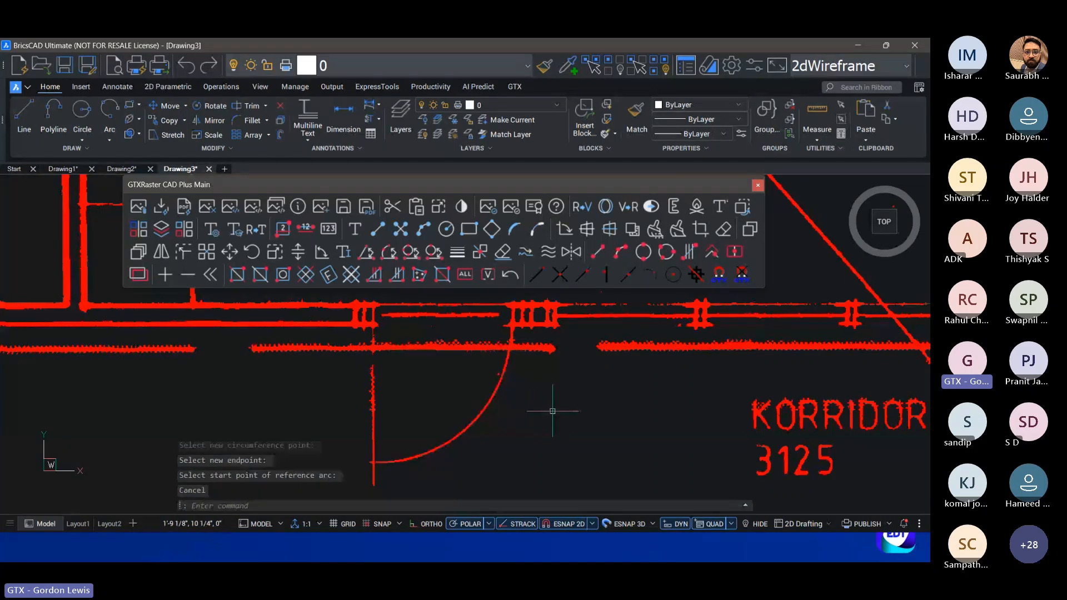
click(551, 439)
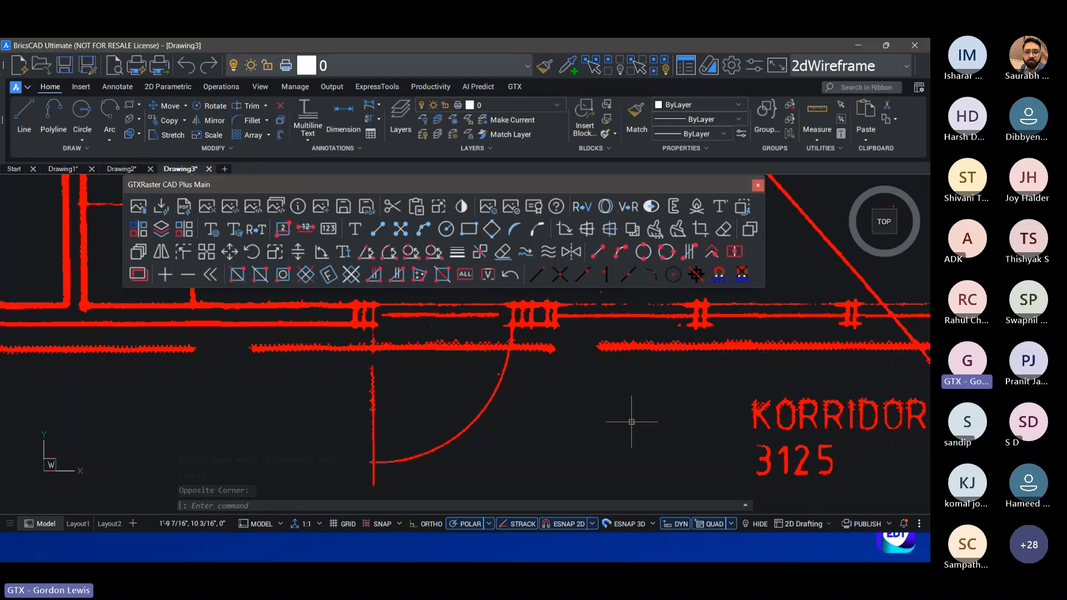
Step: Correct the broken upper wall line above KORRIDOR 3125 into a continuous raster line reaching the post beside the door
mouse_move(612, 425)
middle_down()
mouse_move(589, 442)
mouse_move(381, 499)
middle_up()
scroll(388, 381, up, 2)
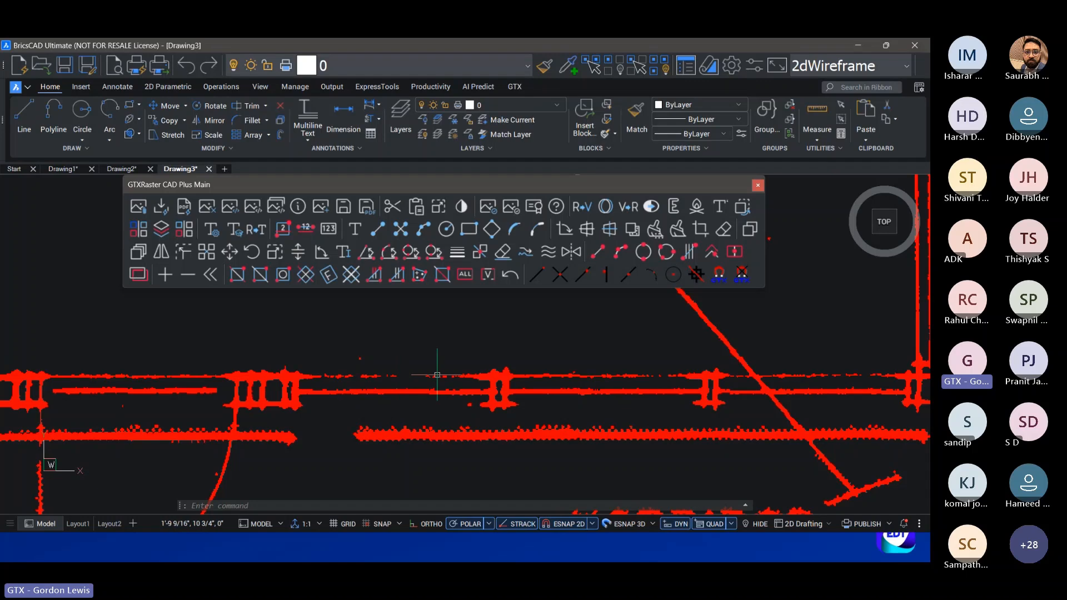
click(366, 256)
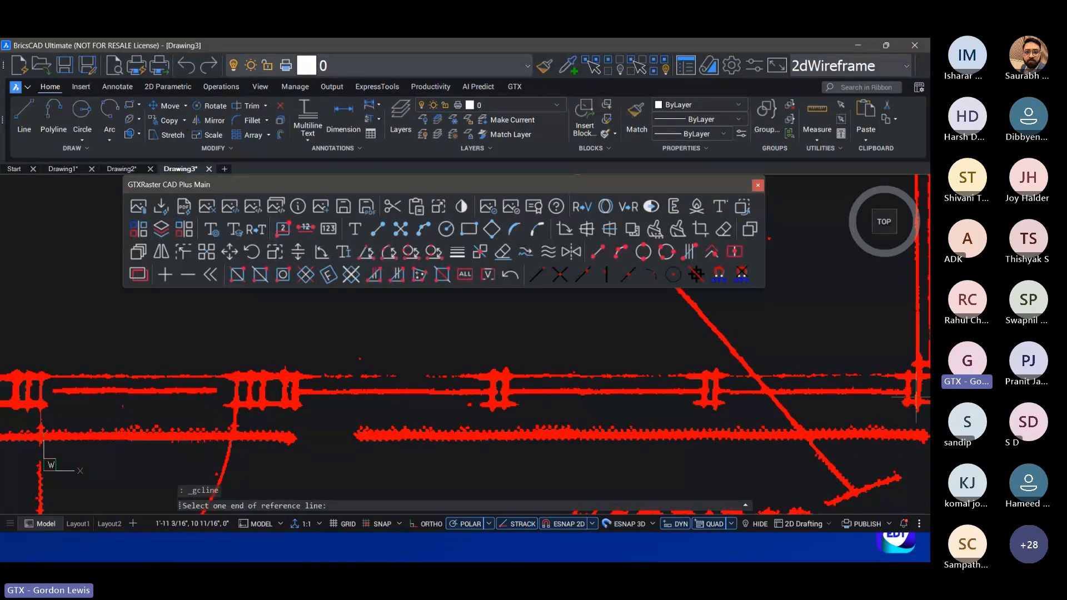
click(909, 376)
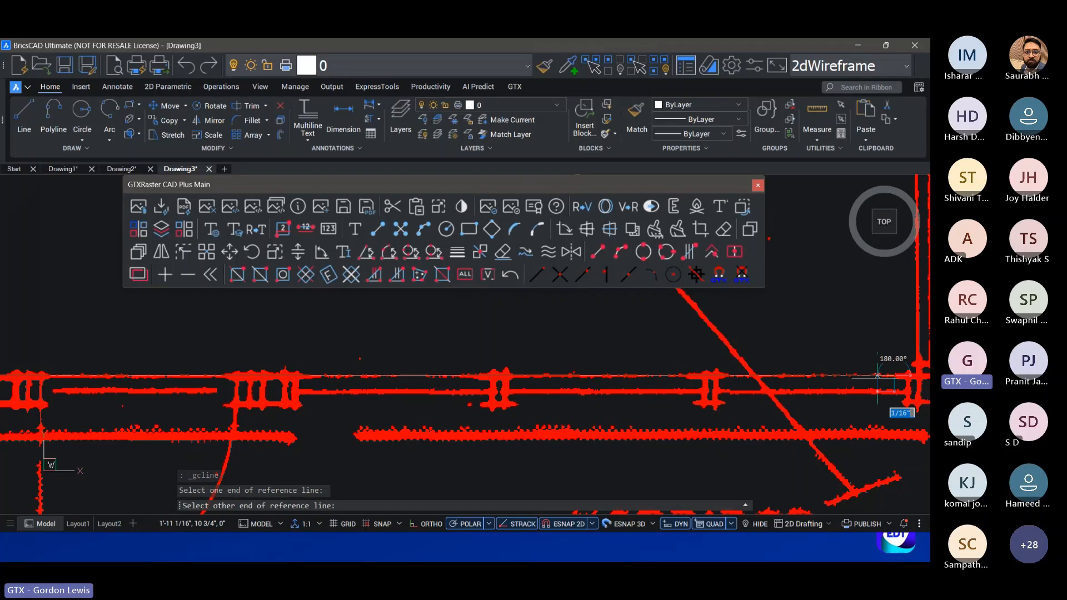
click(893, 392)
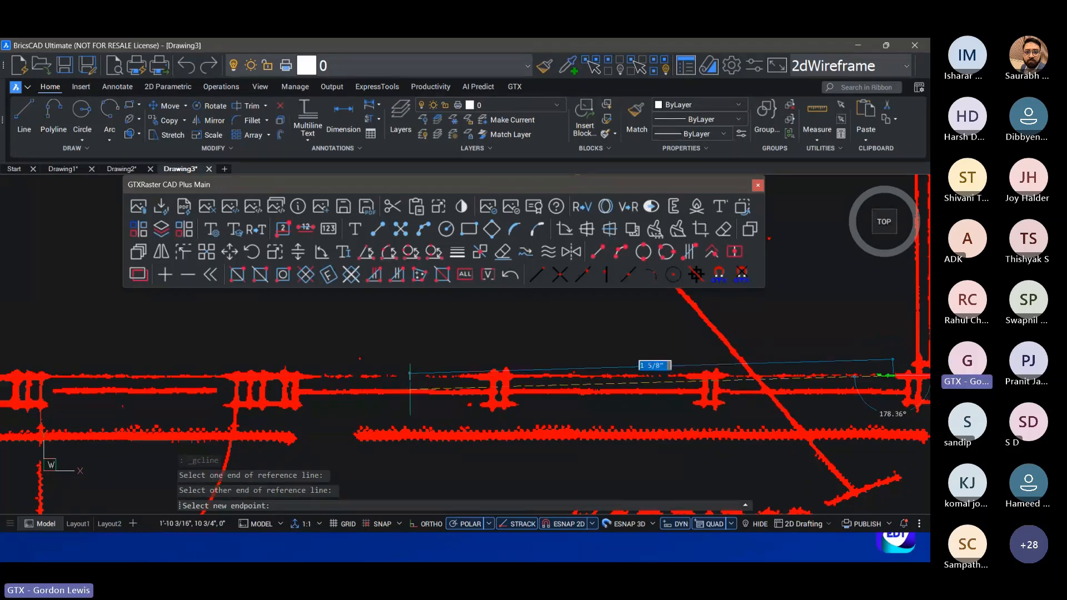
click(307, 376)
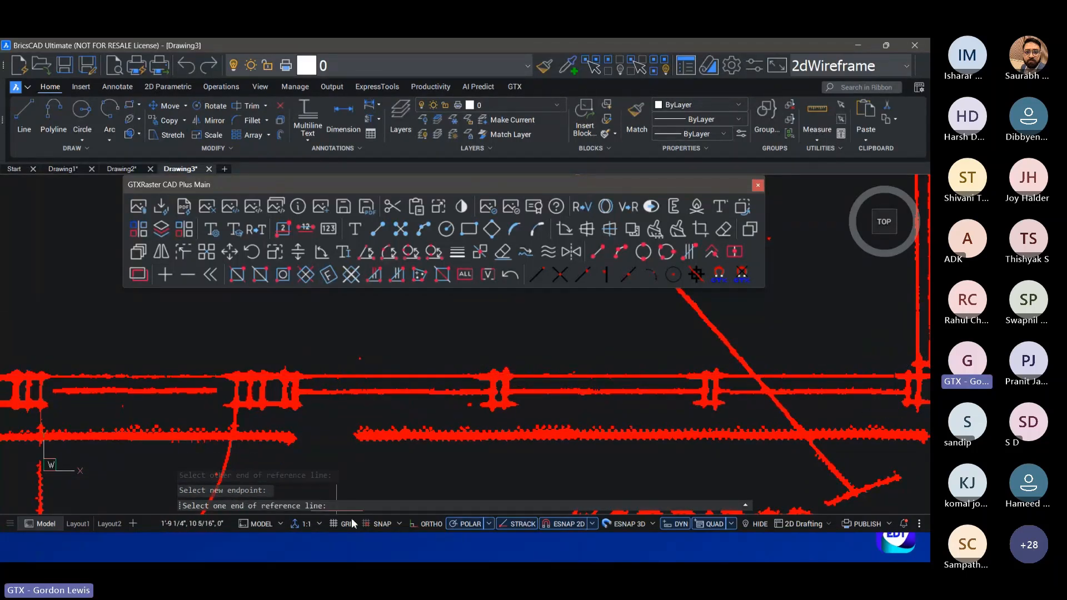
key(Escape)
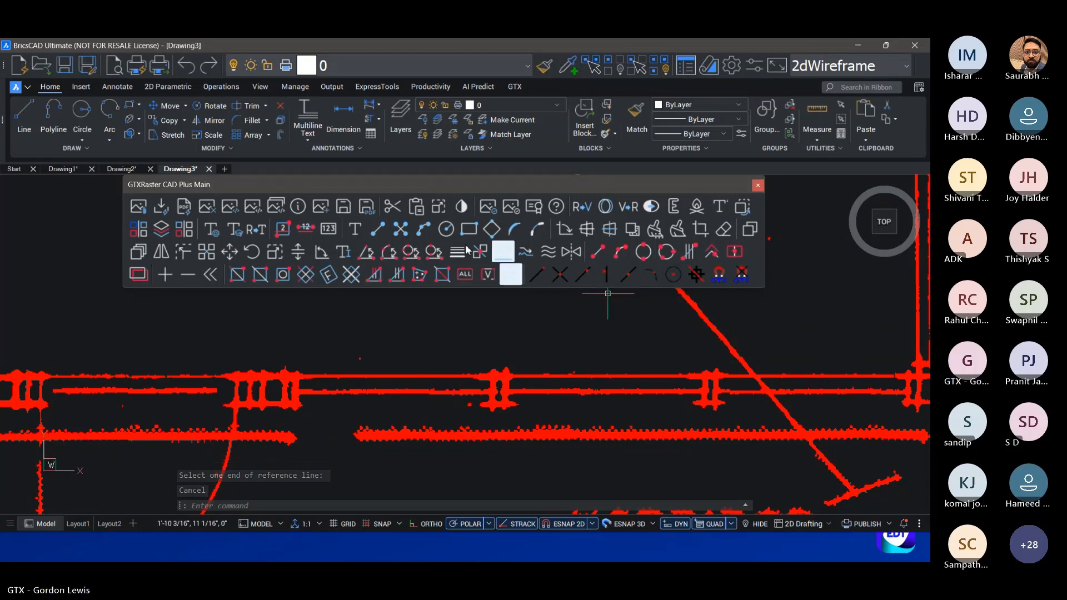
Step: Draw a 0.010 wide raster line closing the lowest wall line between the end posts above KORRIDOR 3125
click(383, 232)
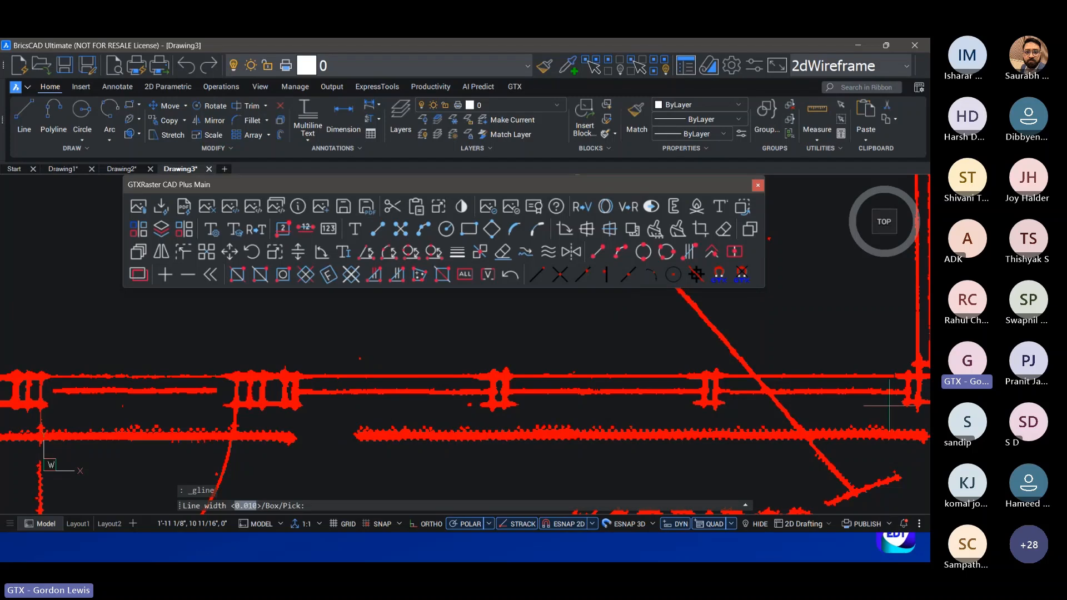
click(900, 402)
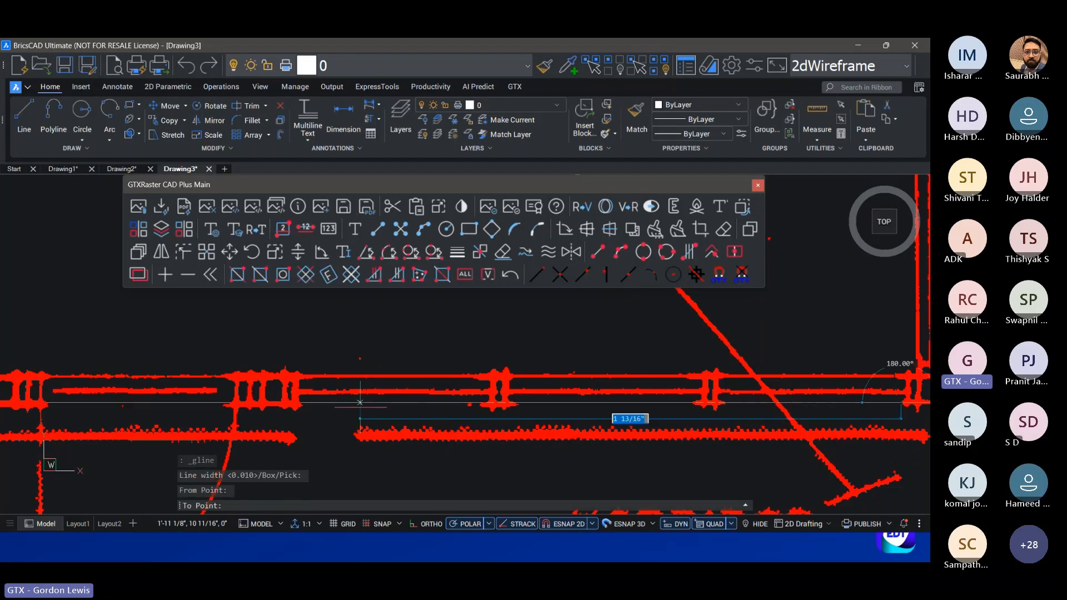
click(295, 399)
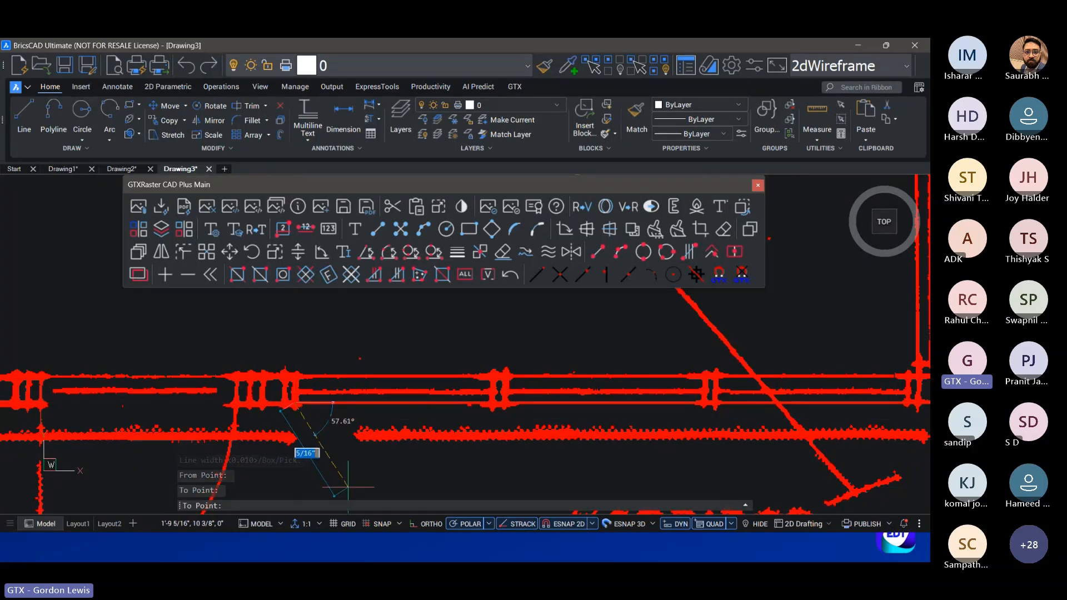
key(Escape)
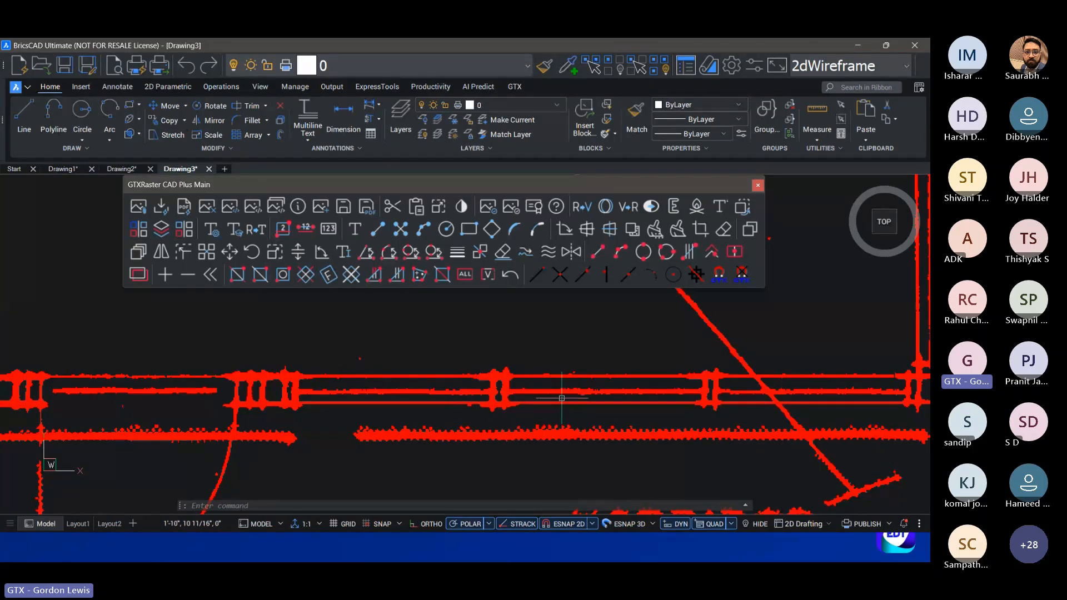
Step: Erase the double wall line between KONTOR 3108 and 3109, the KONTOR 3109 label, and the door with its adjoining wall section
scroll(388, 393, up, 3)
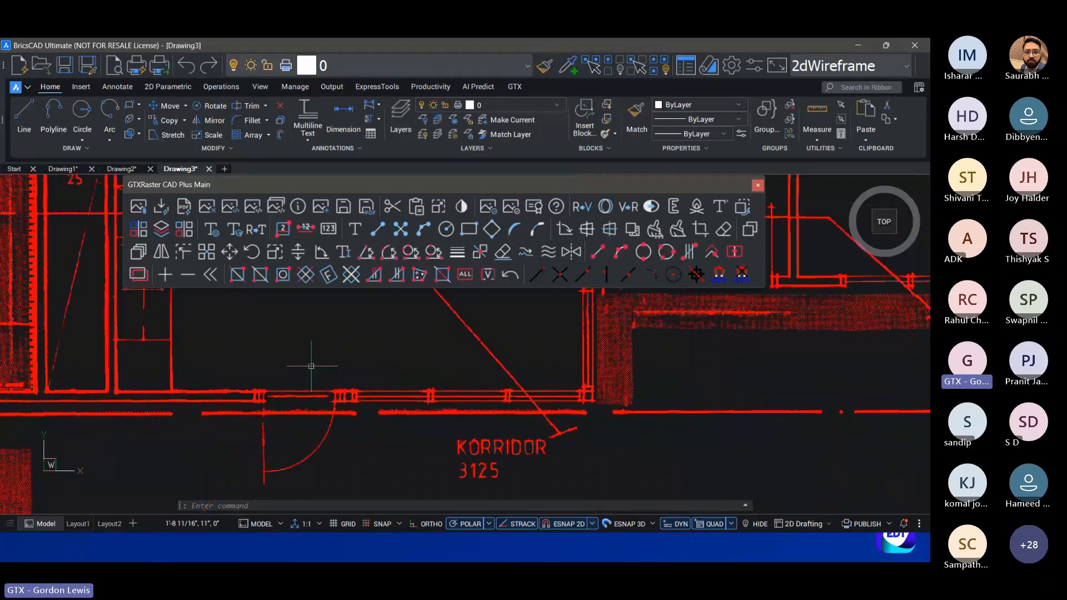
middle_drag(311, 366, 632, 505)
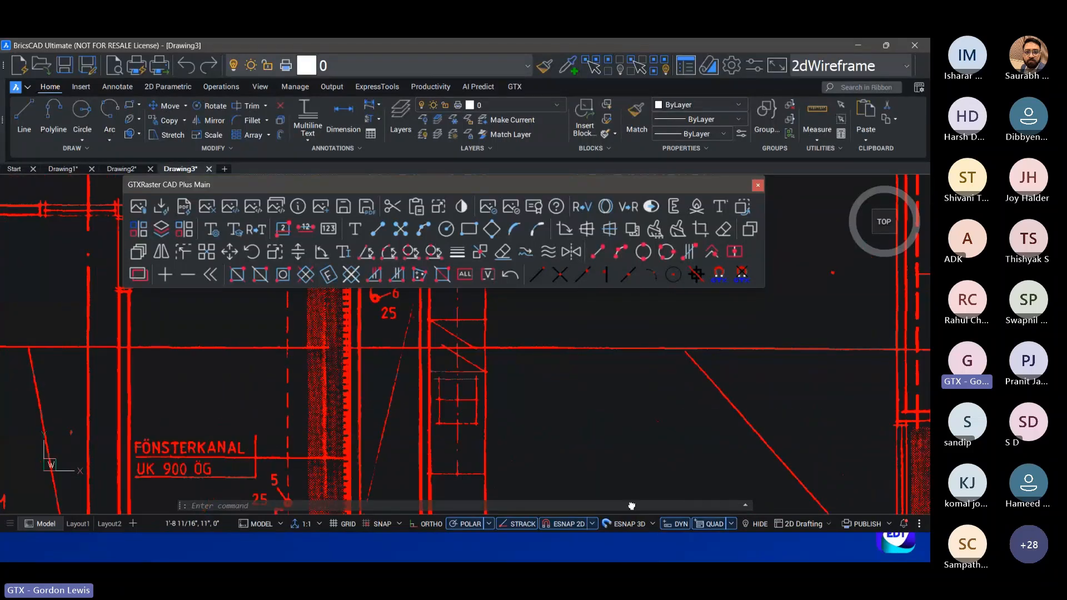
scroll(632, 506, down, 3)
middle_drag(453, 299, 492, 436)
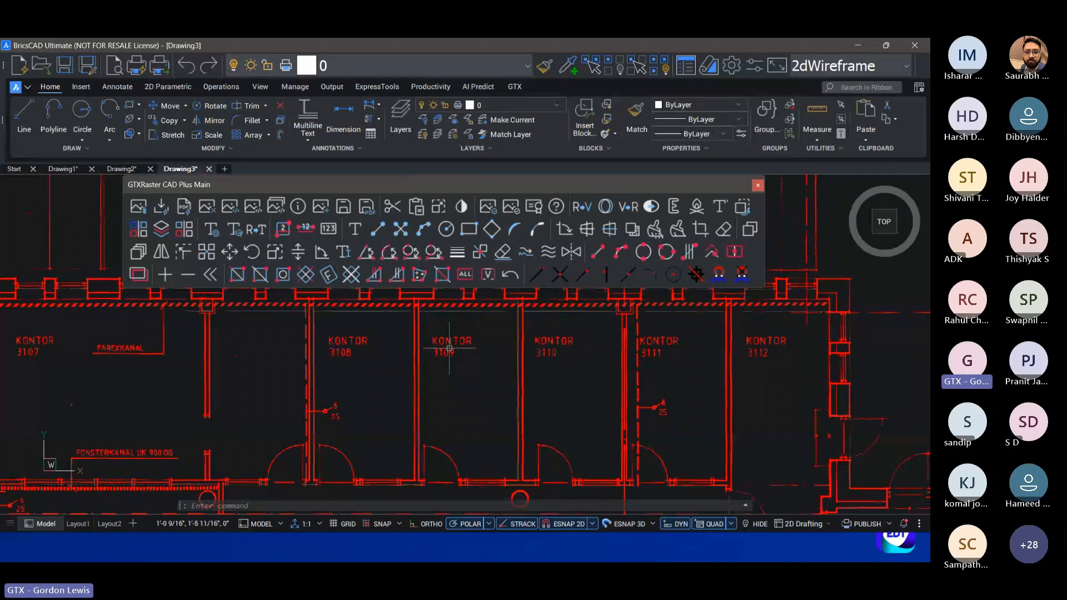
click(724, 233)
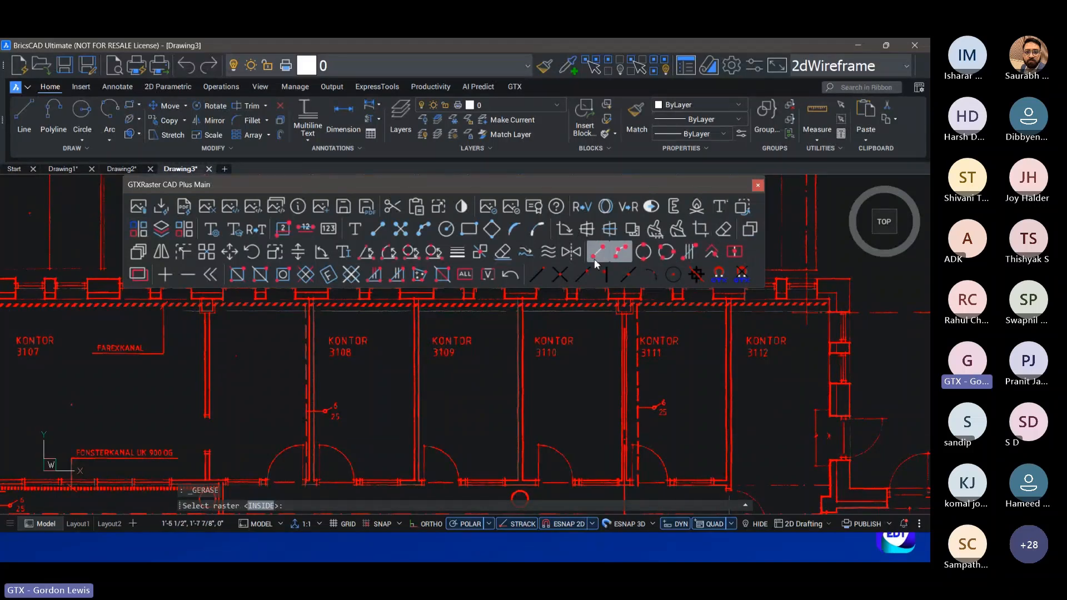
click(598, 251)
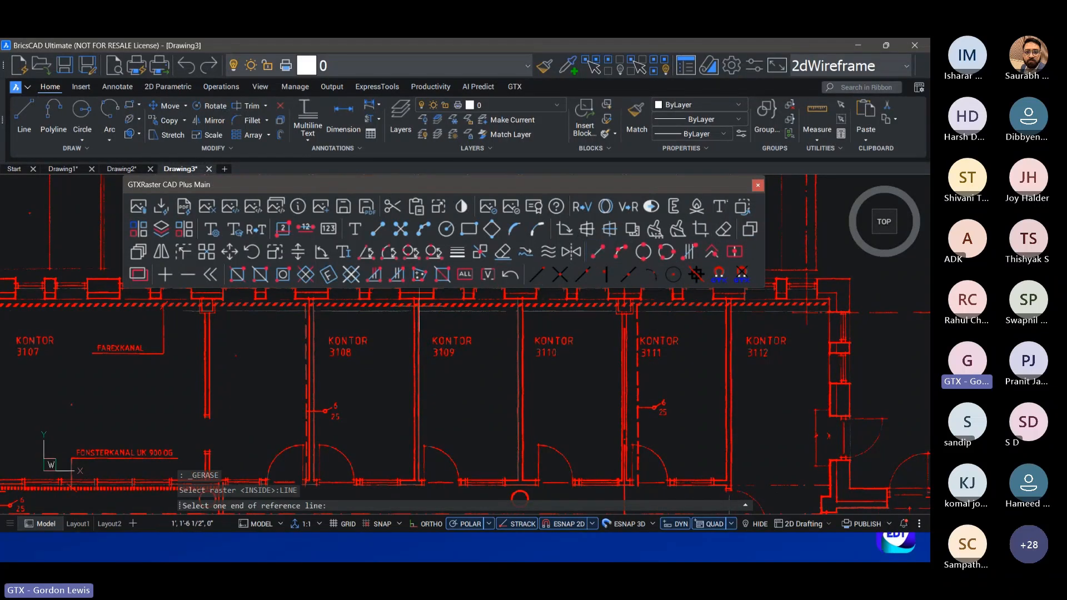
click(414, 303)
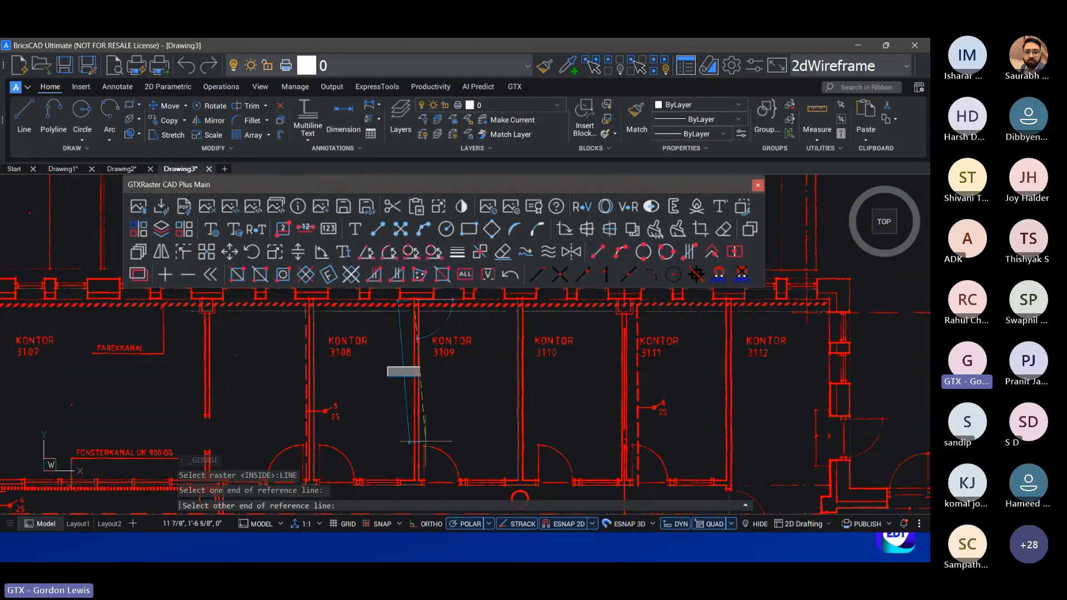
click(414, 479)
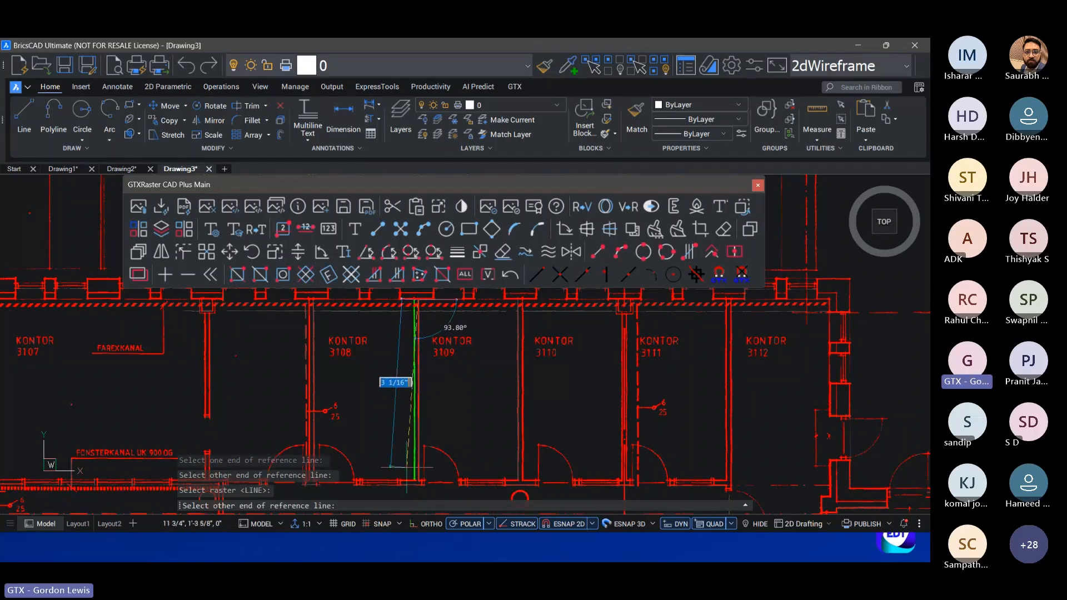
click(417, 481)
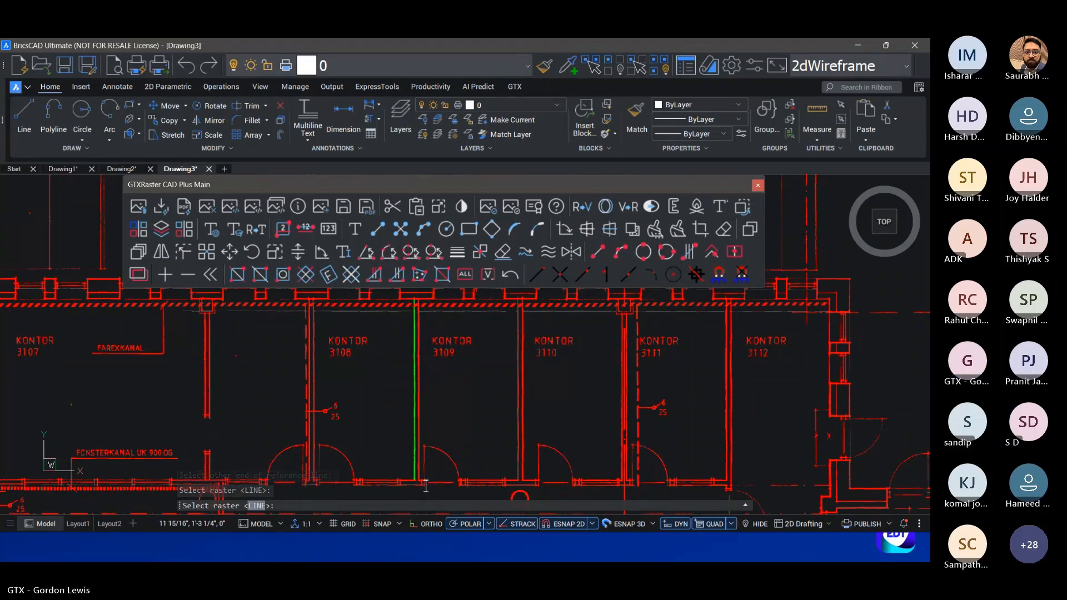
click(238, 274)
click(426, 332)
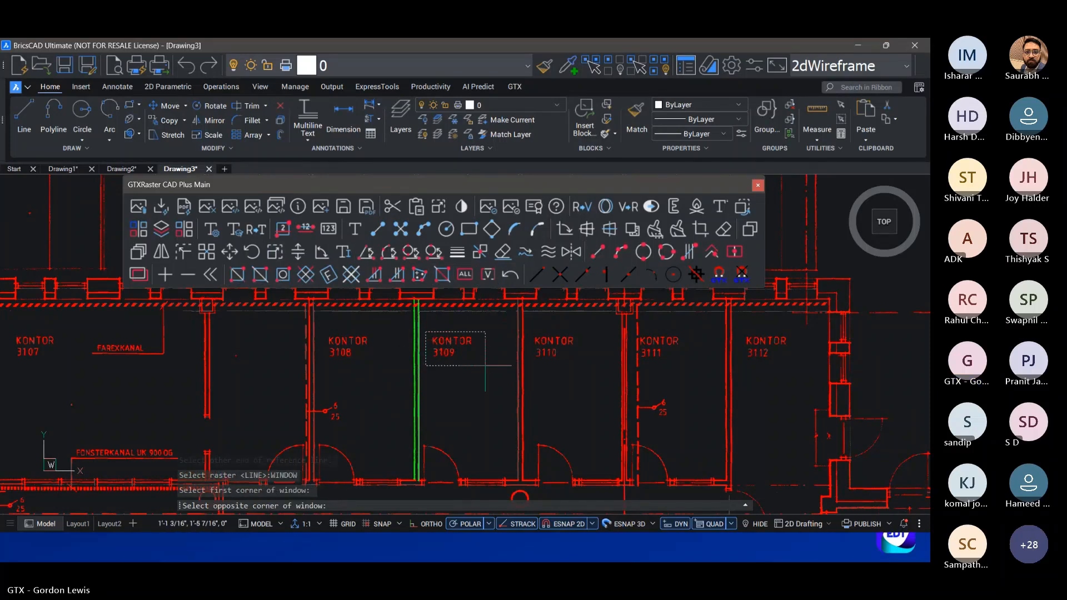
click(485, 365)
click(388, 430)
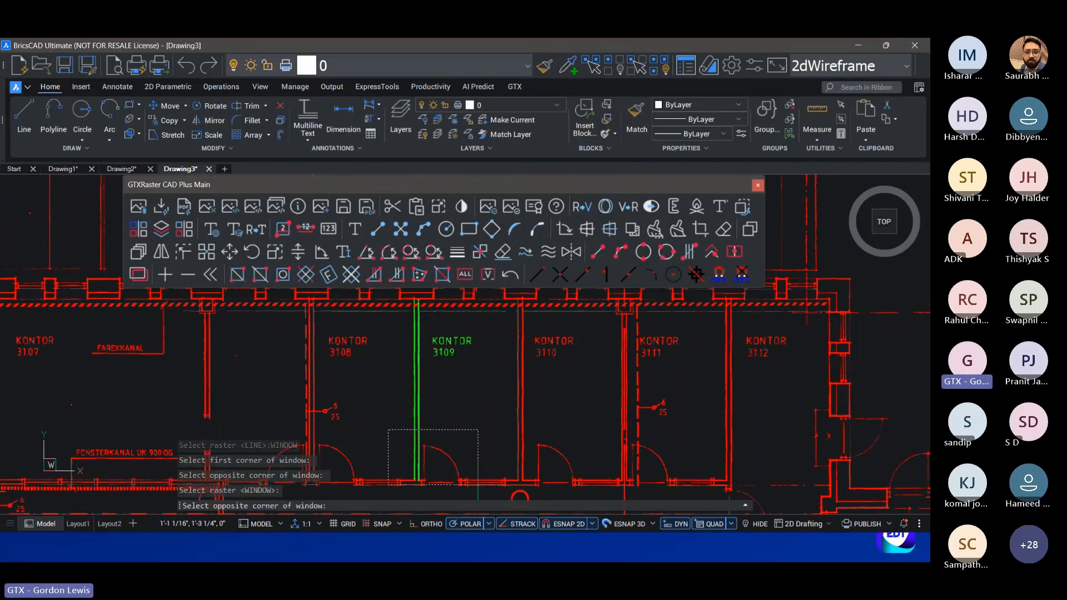
click(489, 490)
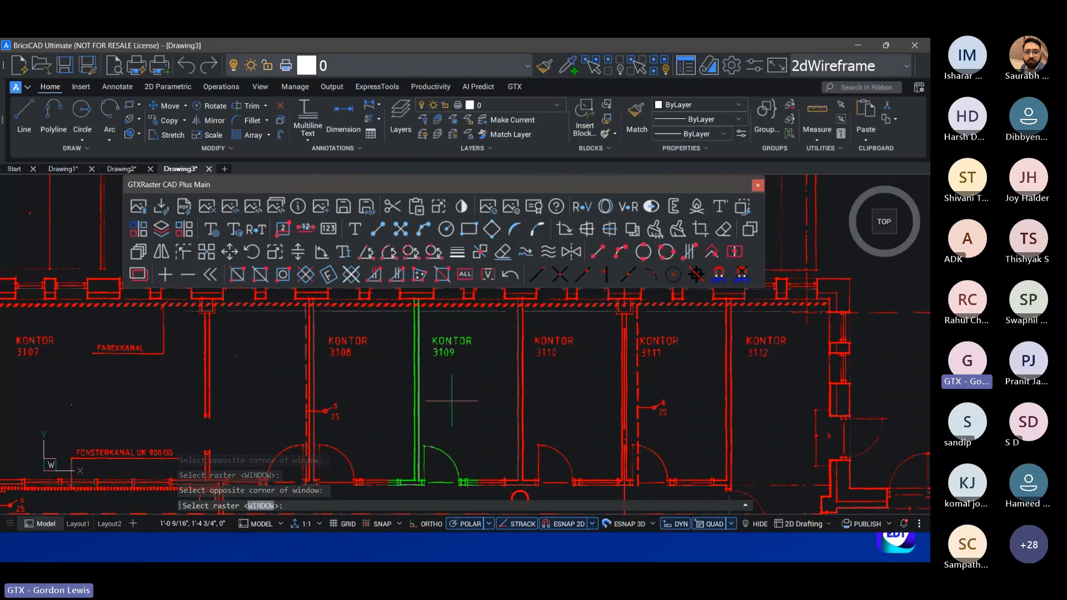
key(Return)
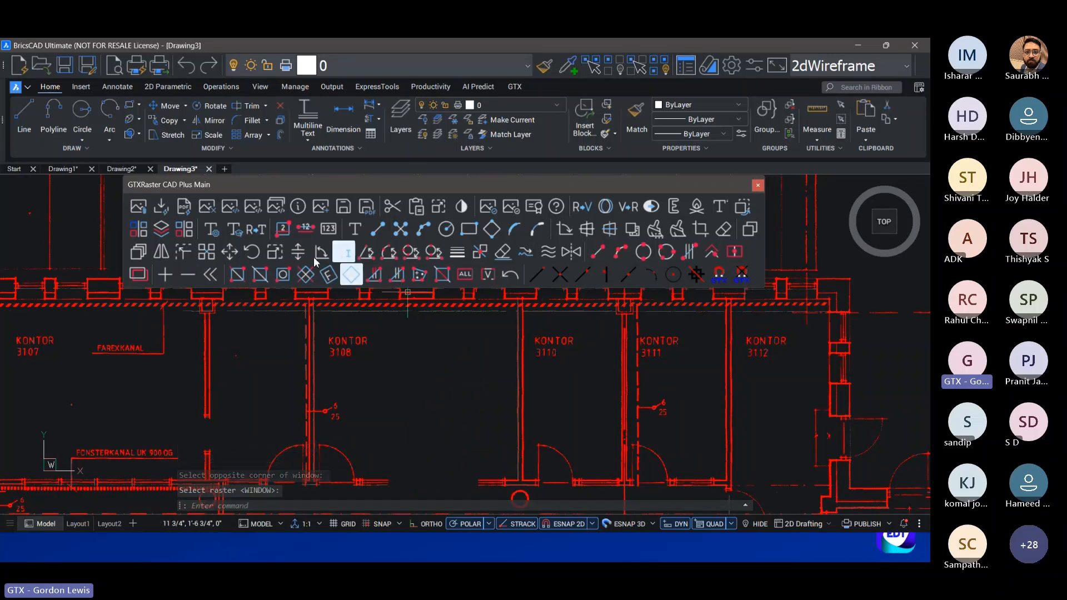
Step: Move the raster label KONTOR 3108 horizontally into the middle of the enlarged office
click(229, 251)
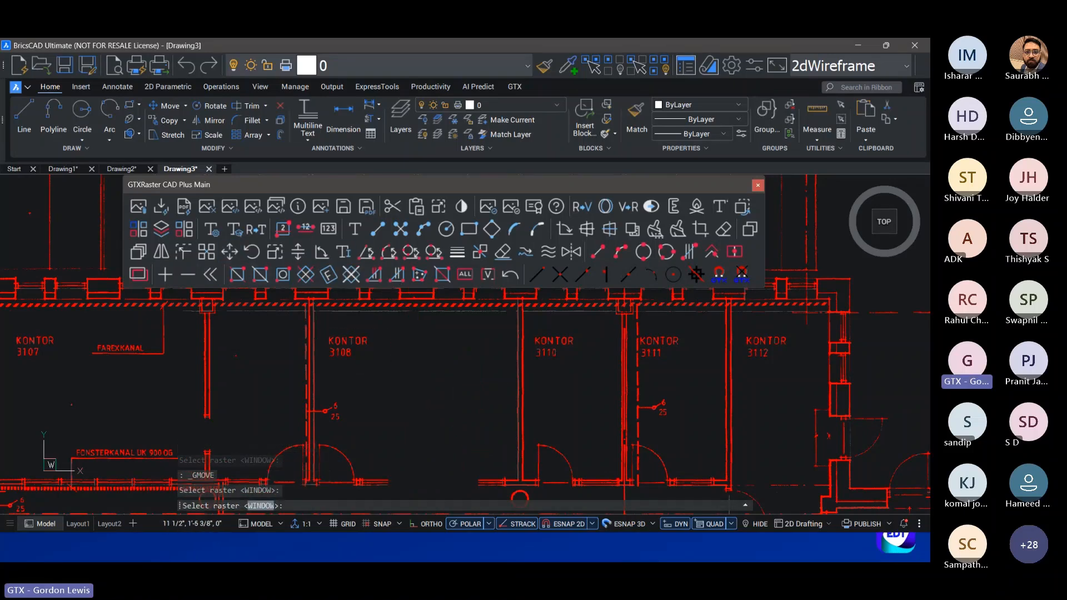
click(401, 369)
key(Return)
click(344, 347)
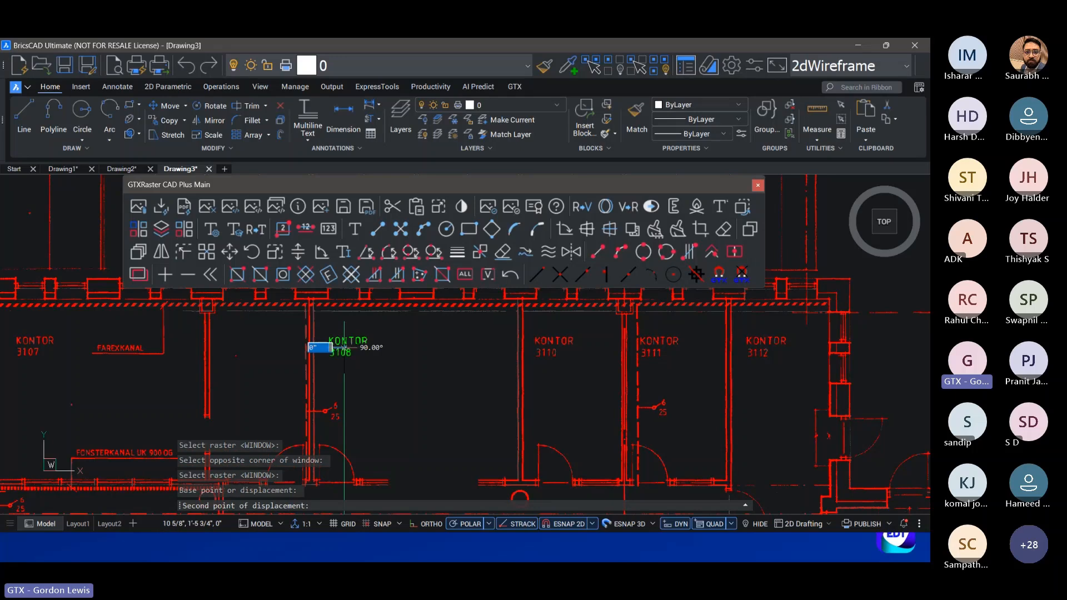
click(413, 347)
Step: Correct the three broken raster lines of the enlarged office's lower wall into continuous lines across the gap between the posts
scroll(434, 496, up, 4)
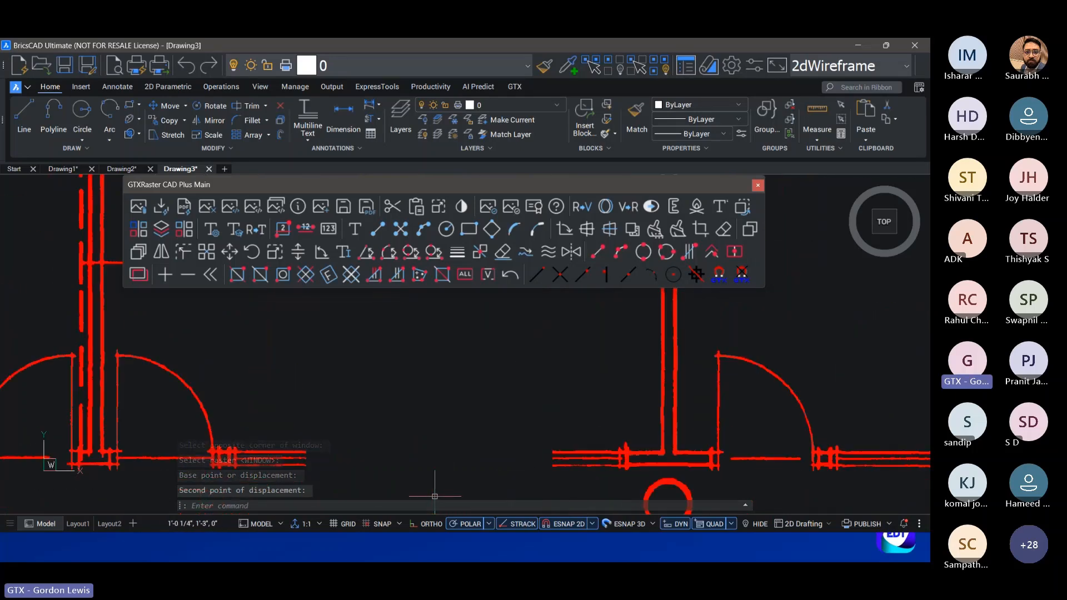
click(372, 259)
click(620, 452)
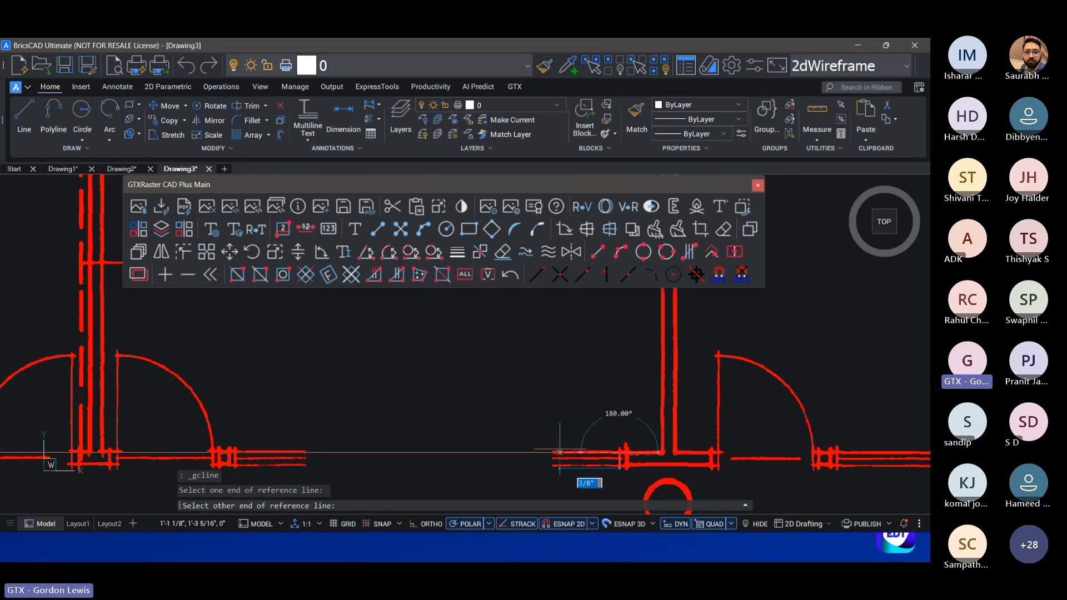
click(560, 452)
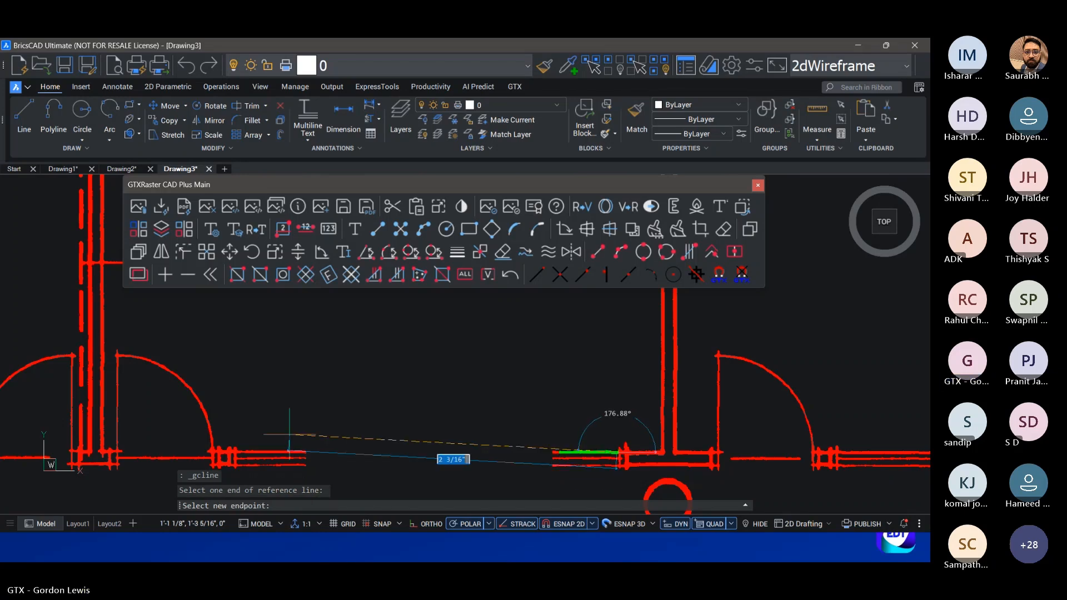
click(240, 453)
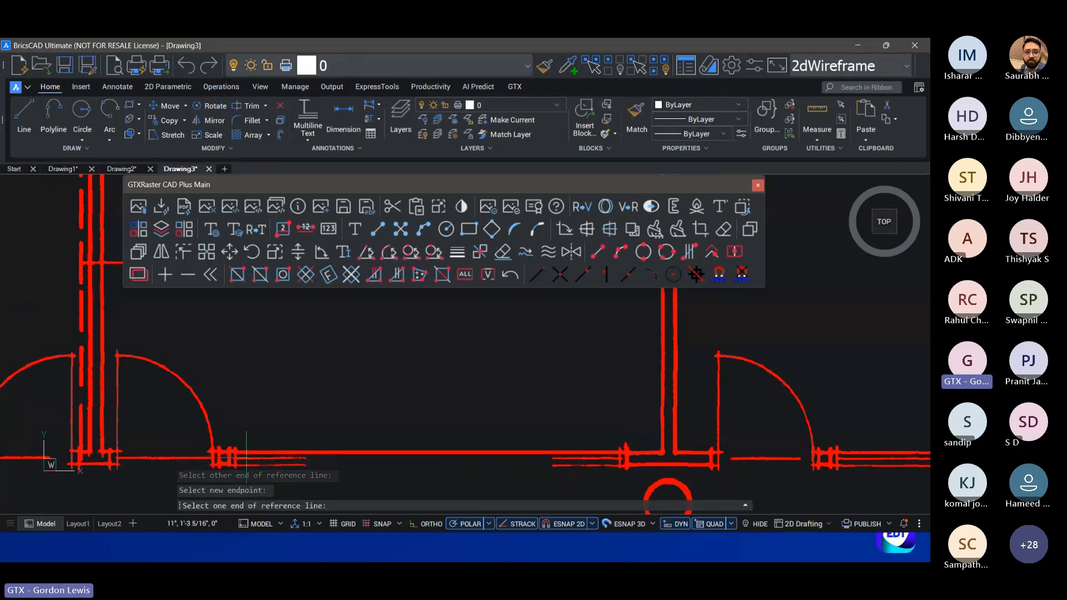
click(238, 459)
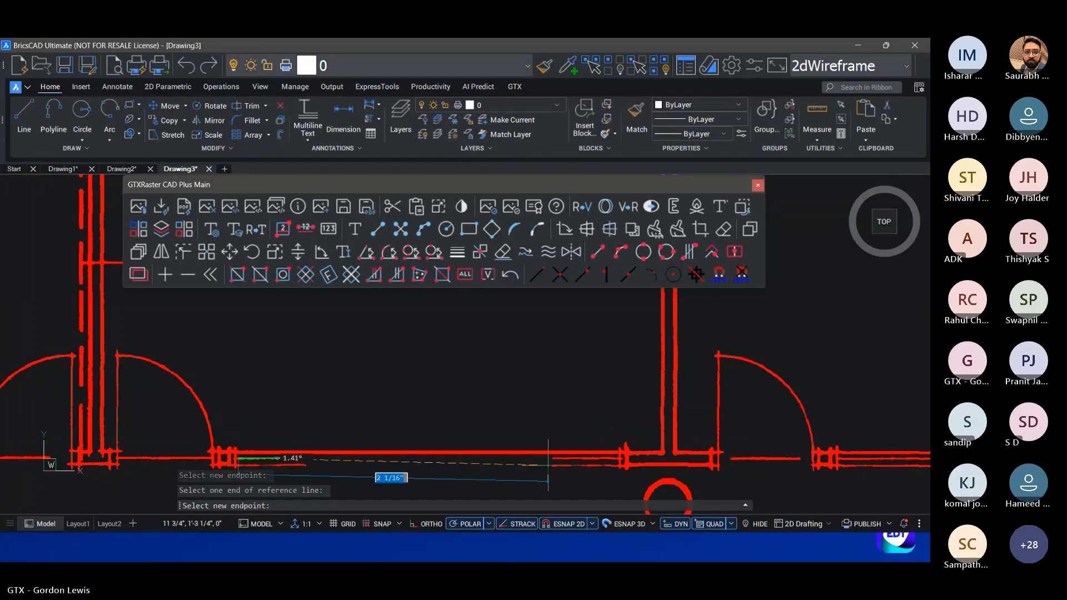
click(278, 458)
click(620, 458)
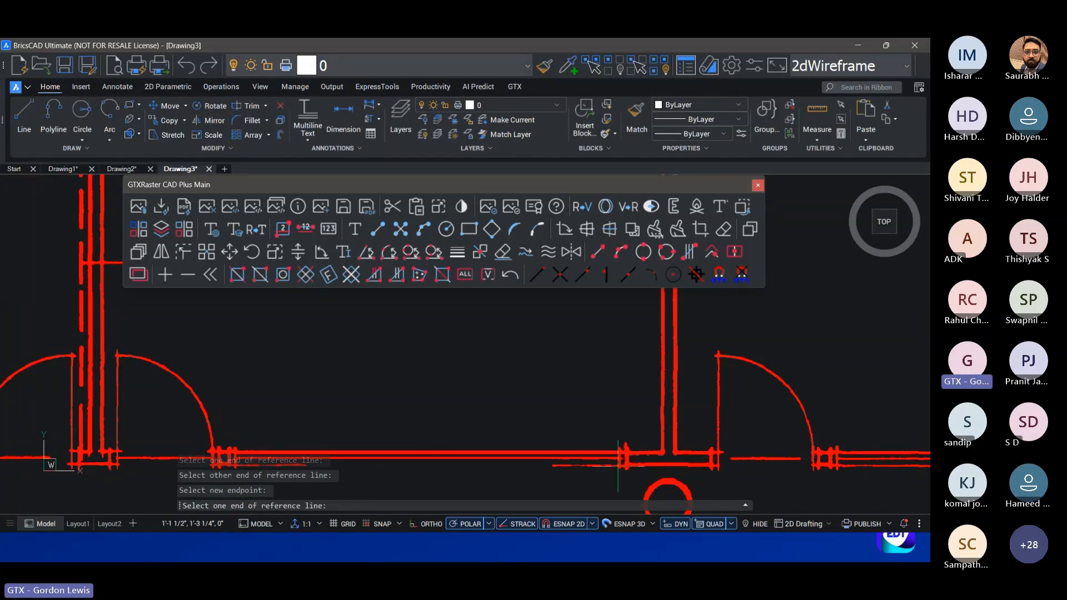
click(621, 466)
click(549, 466)
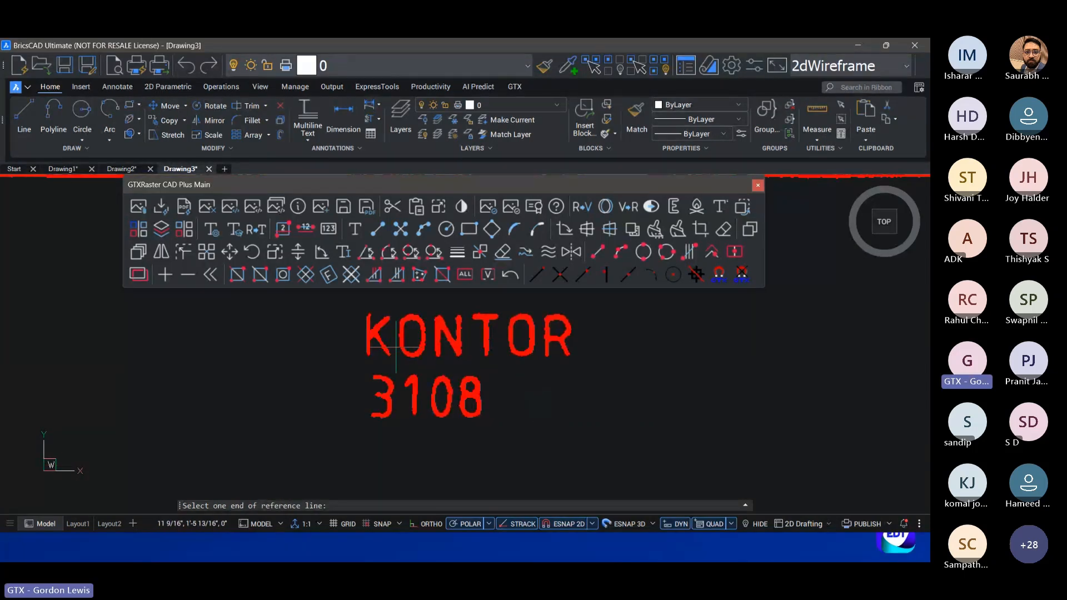
Step: Replace the raster room number 3108 with the text 3108/09, picking a text height that matches the existing digits
click(346, 253)
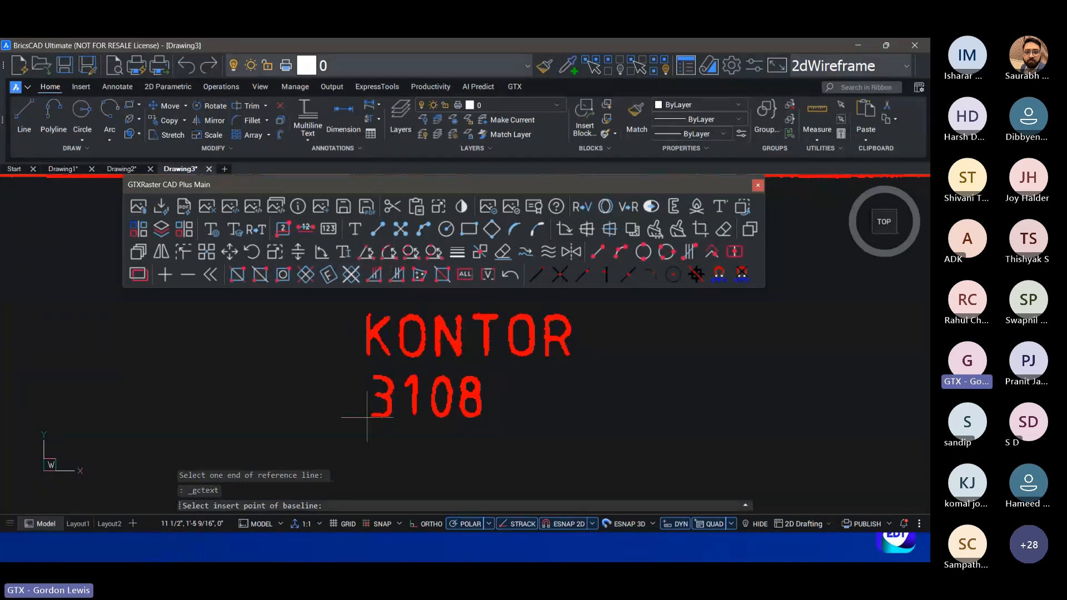
click(366, 419)
click(483, 419)
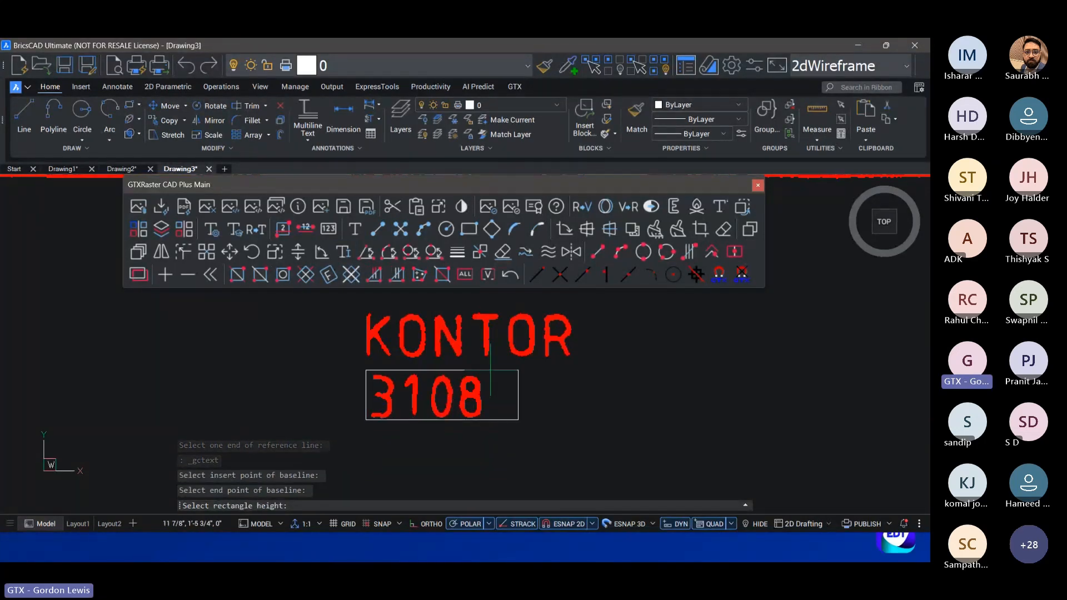
click(490, 371)
key(Return)
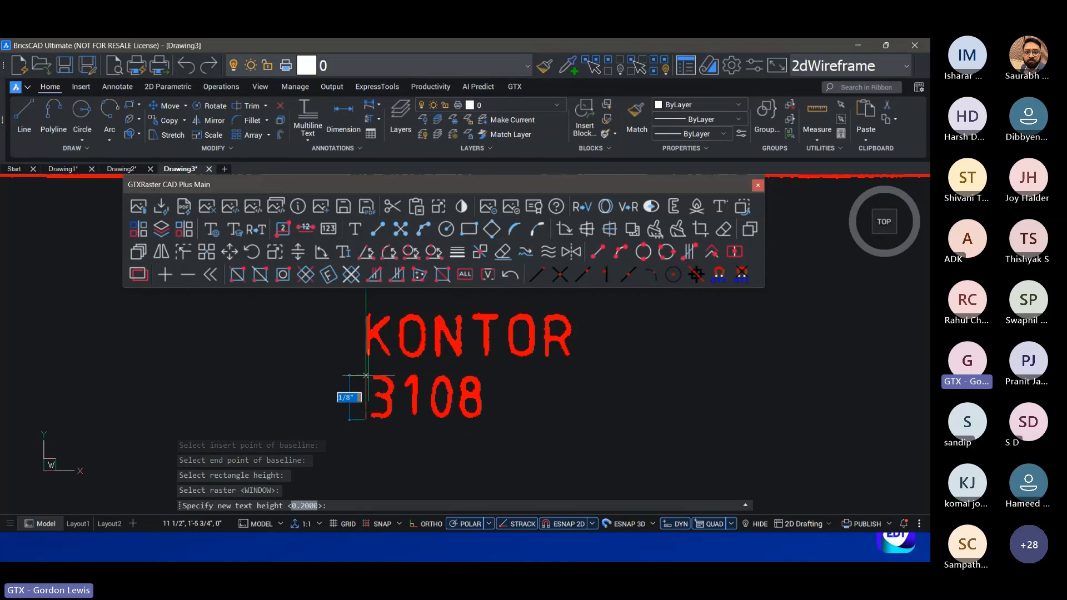
click(366, 375)
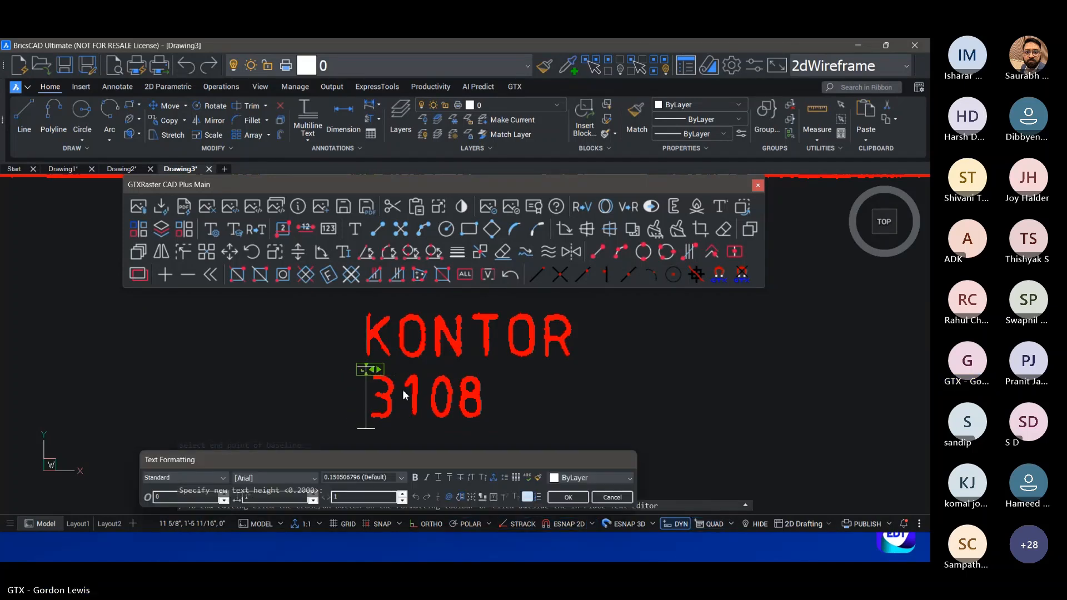
text(3108/)
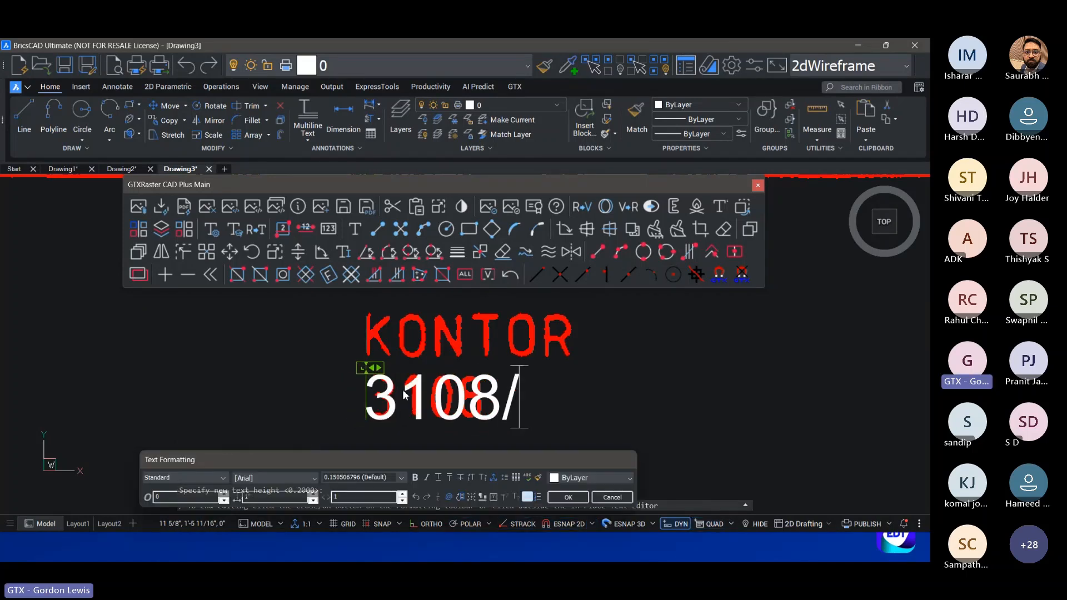
text(09)
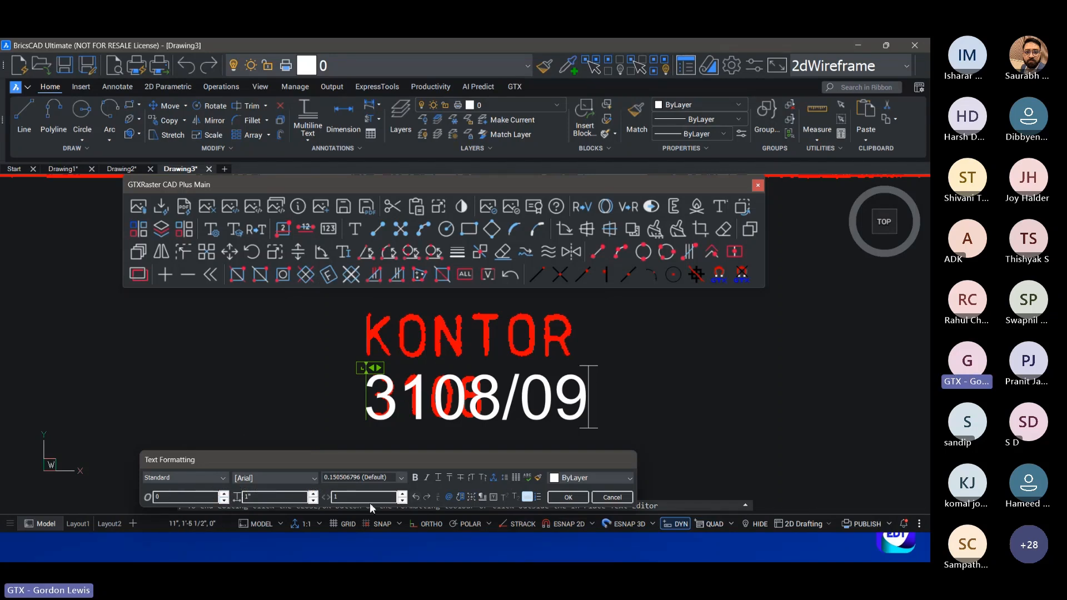
click(570, 497)
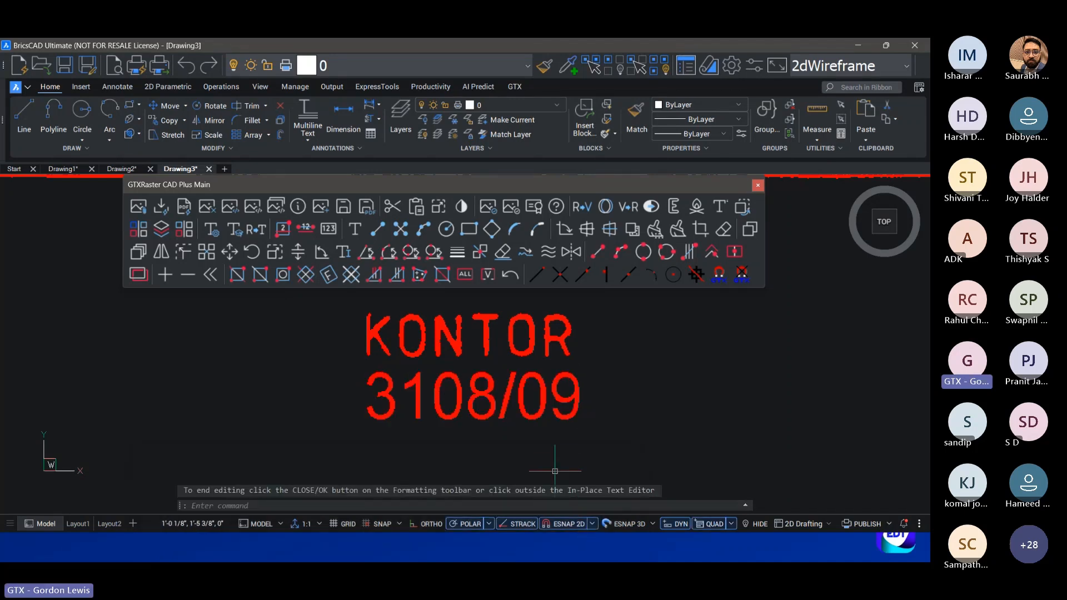
scroll(560, 458, down, 5)
middle_drag(560, 458, 517, 397)
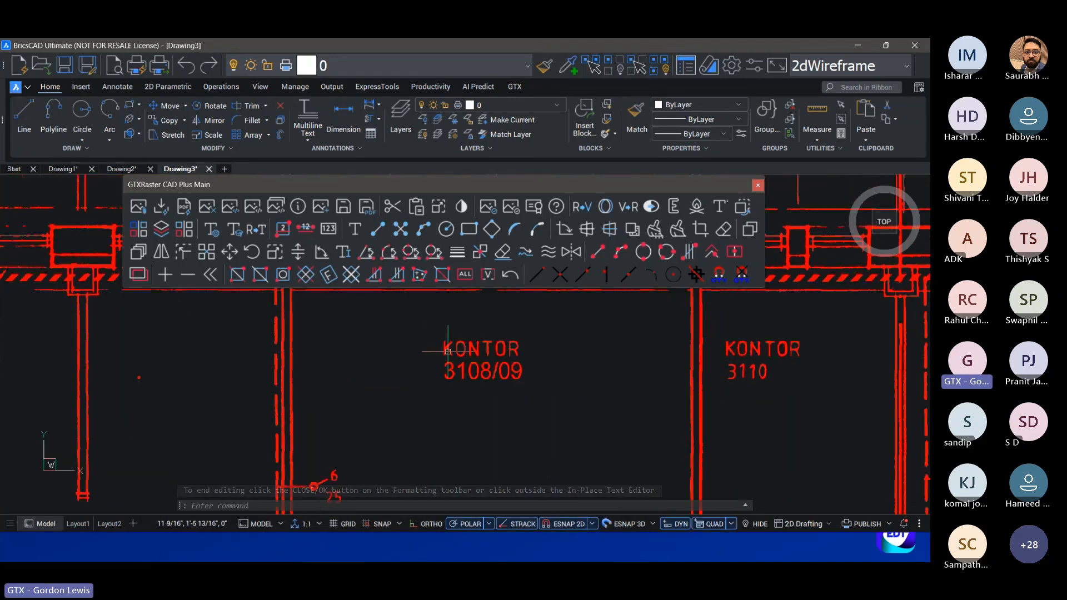
click(421, 330)
click(582, 399)
scroll(570, 397, down, 5)
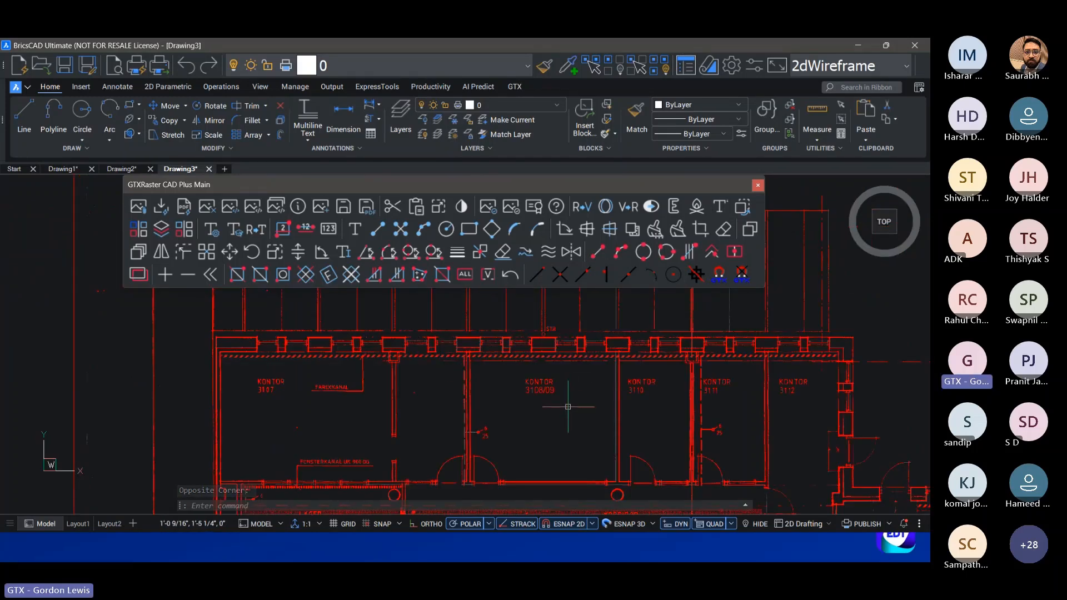
scroll(568, 407, down, 2)
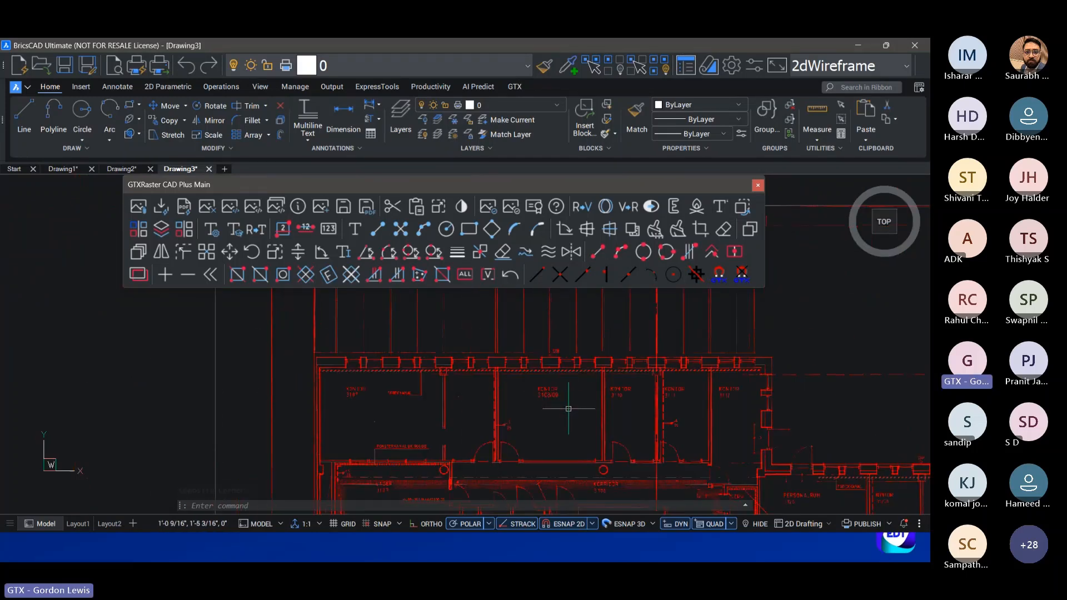
Step: Export the edited raster floor plan to the Desktop as the PDF file cadq.pdf
click(367, 206)
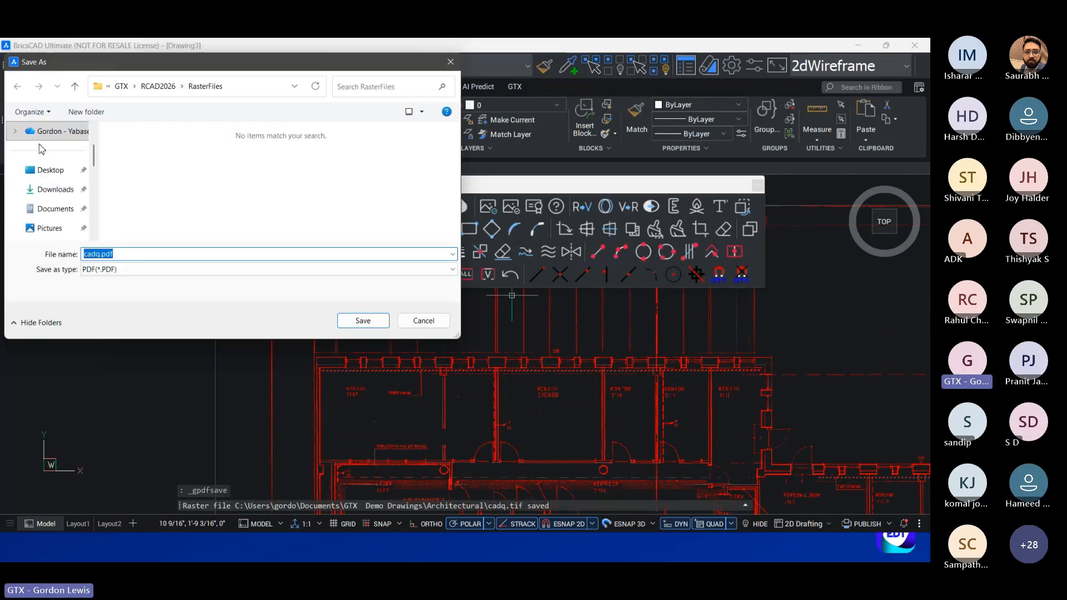
click(51, 170)
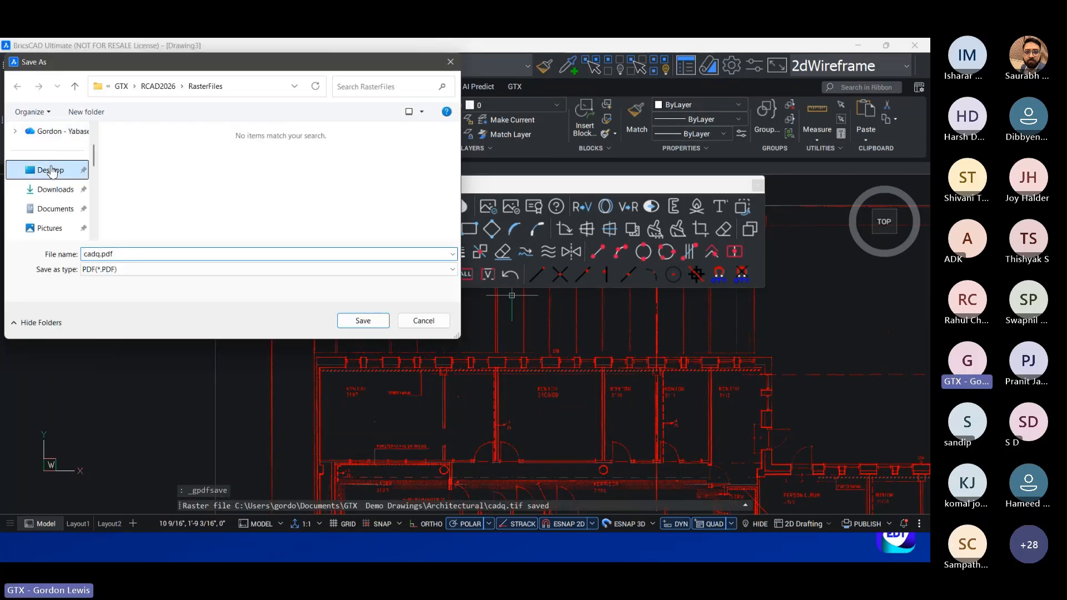
click(362, 321)
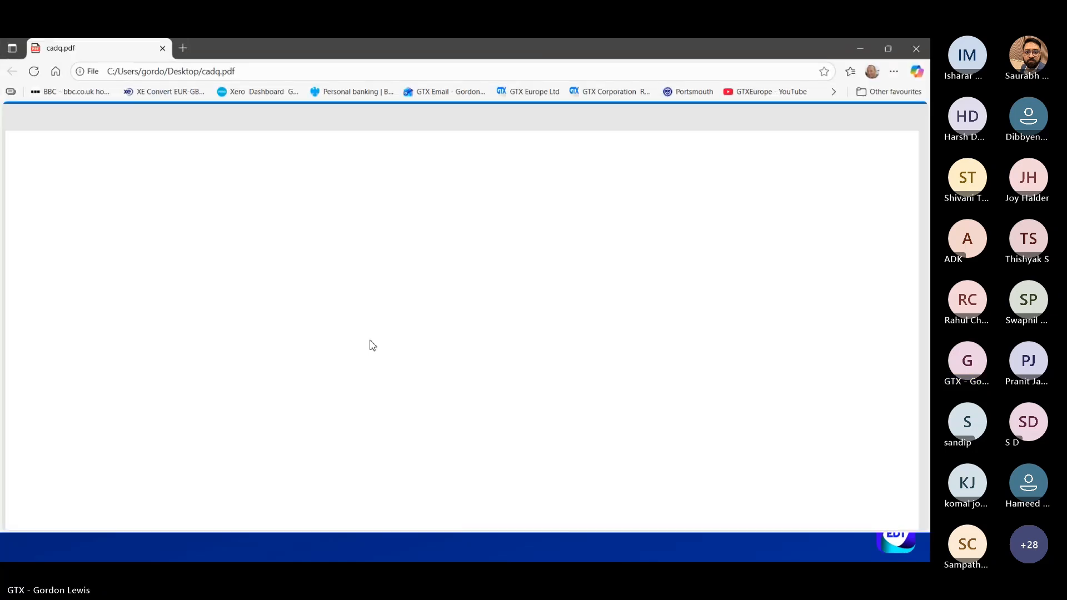
Step: Examine the merged office and its corrected label in the exported PDF, and close the PDF viewer
scroll(397, 365, down, 4)
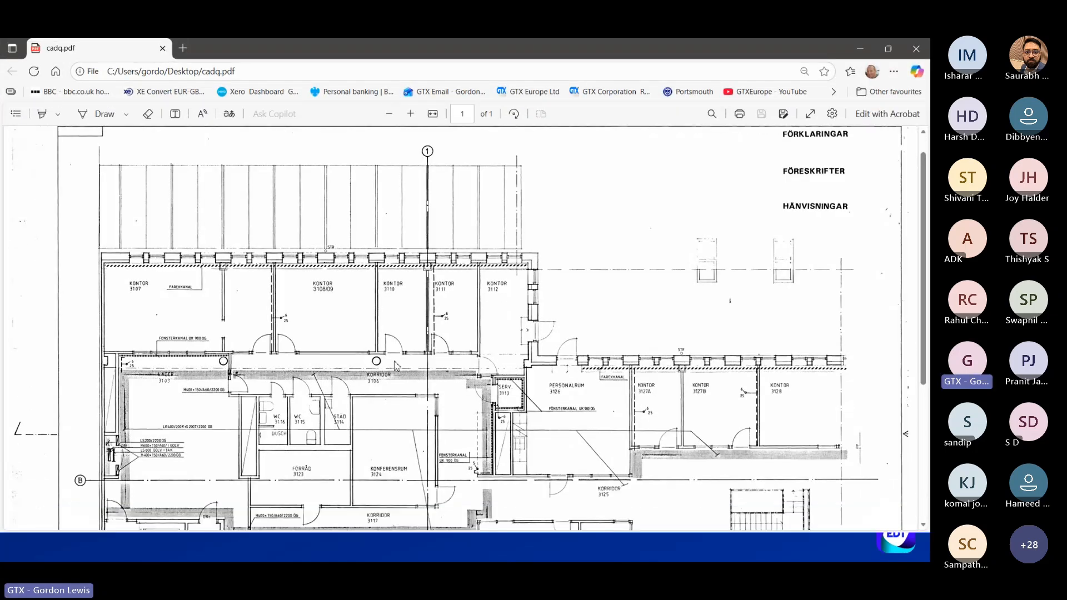
scroll(396, 365, up, 3)
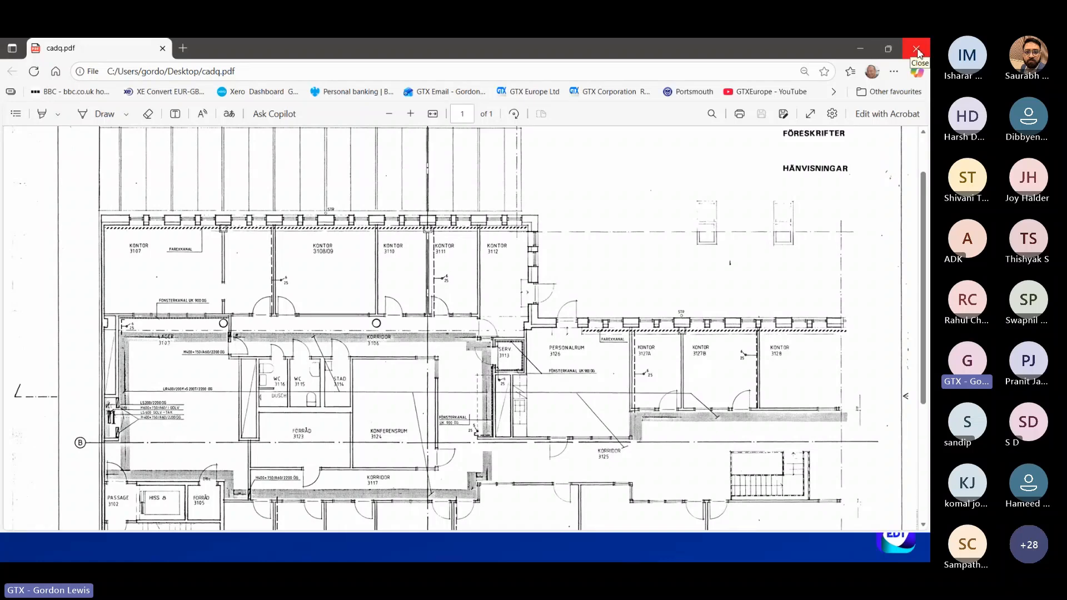
click(918, 53)
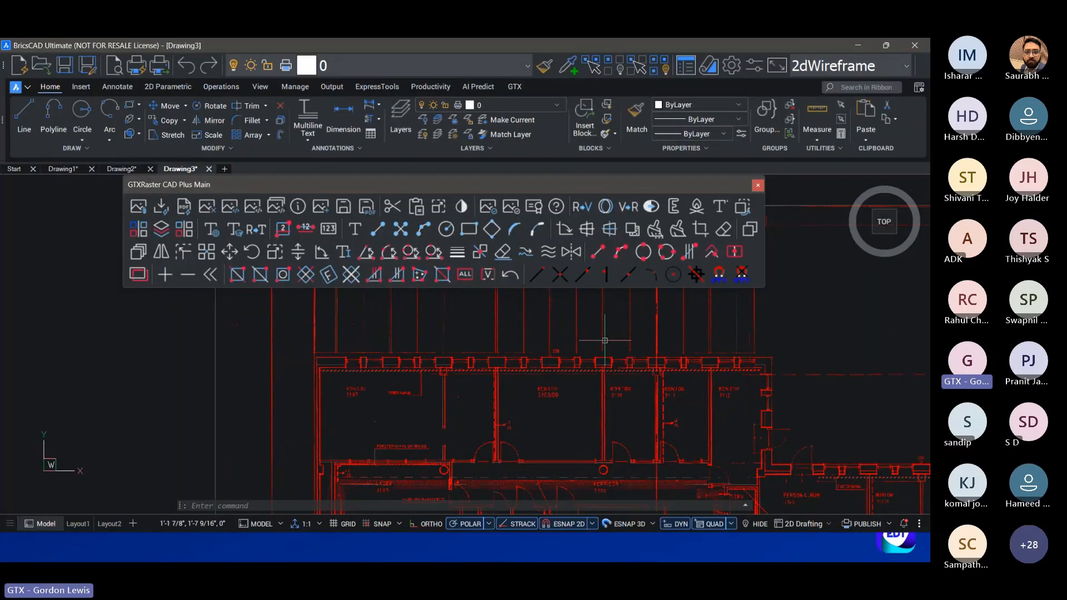
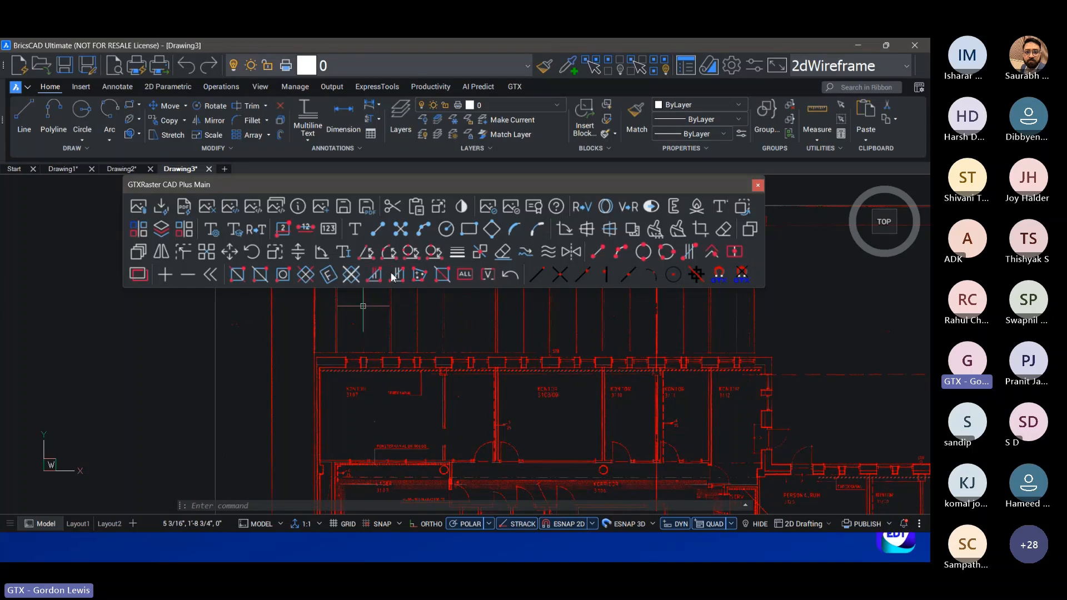
Step: Create a new layer named outline and set its color to cyan
click(398, 111)
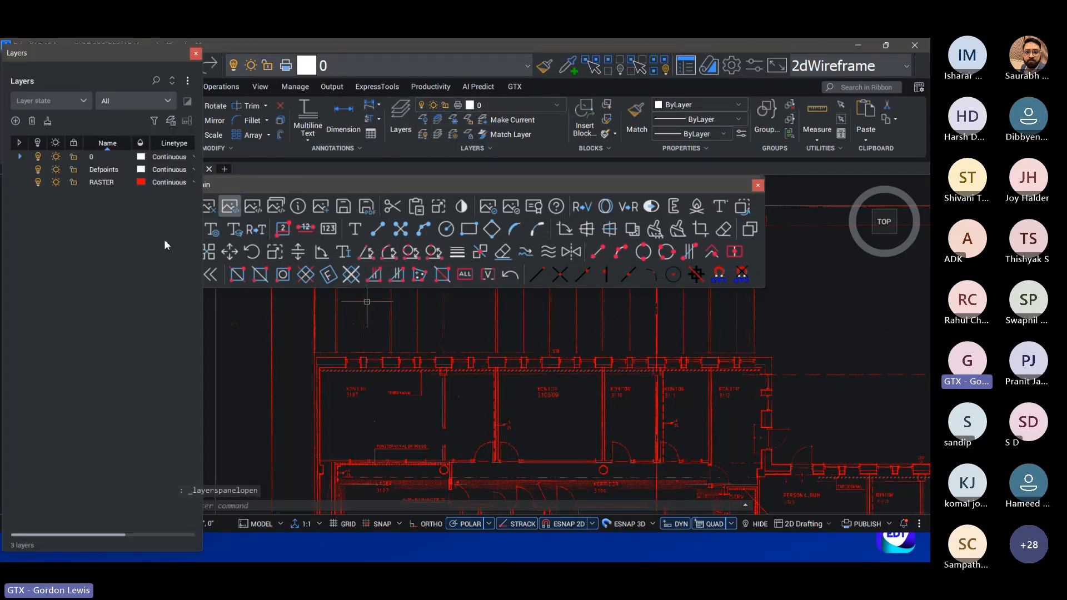
click(16, 121)
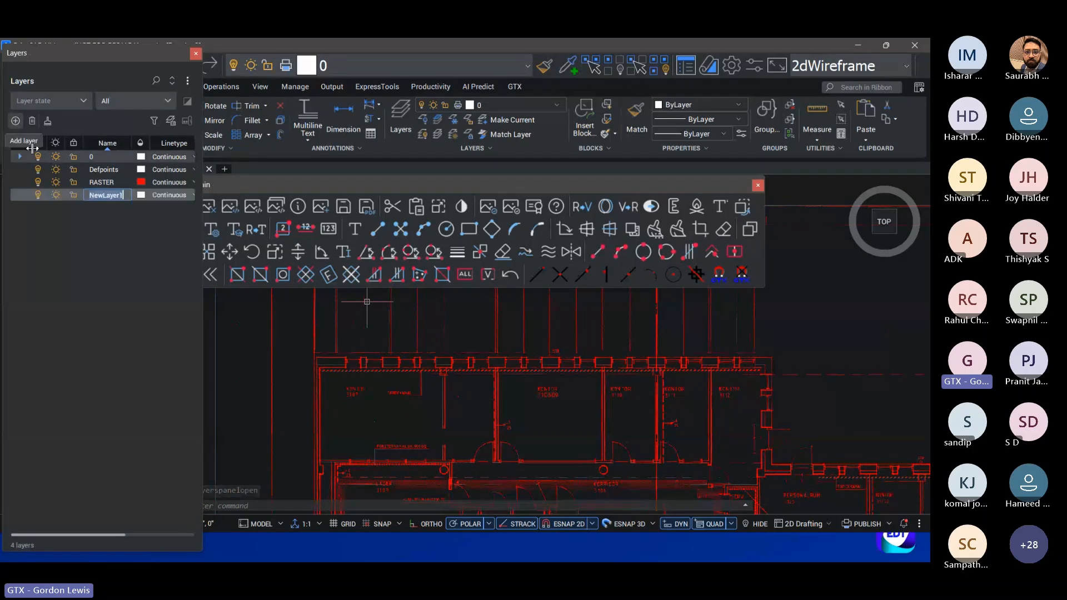
text(outline)
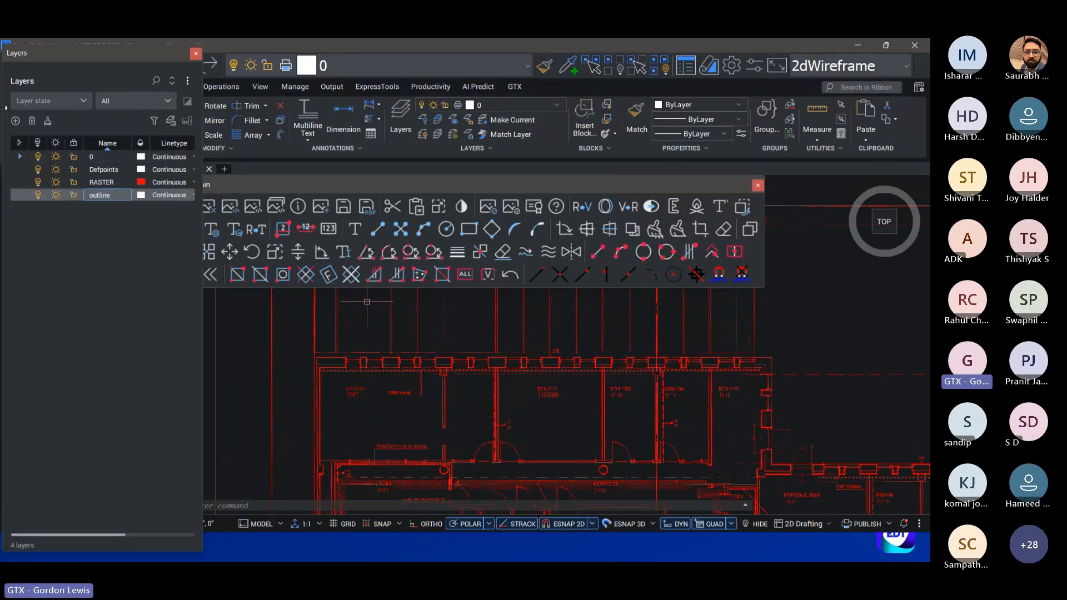
click(141, 195)
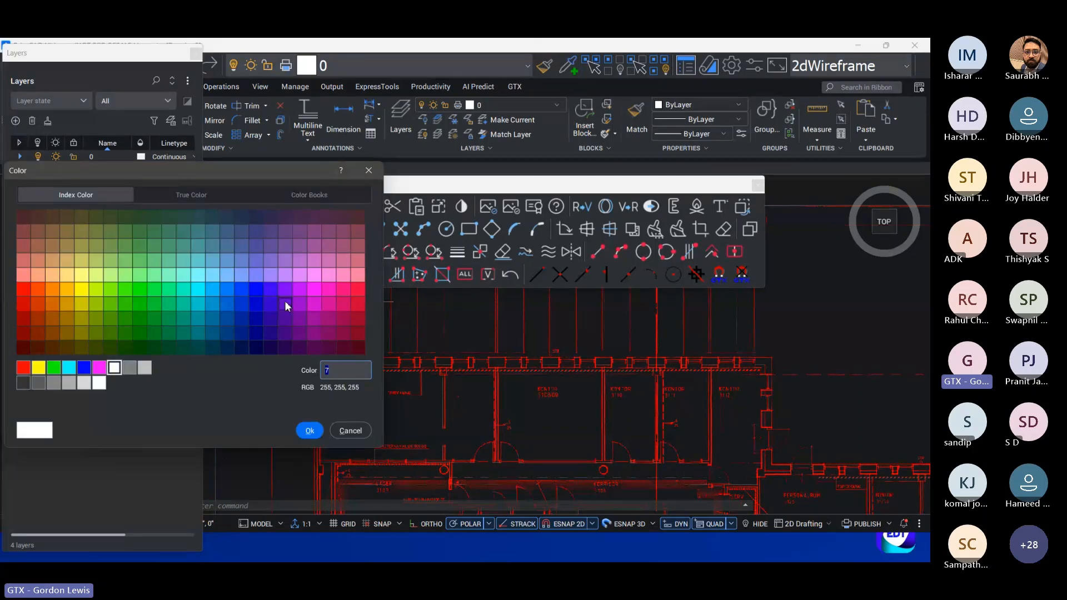
click(199, 290)
click(309, 431)
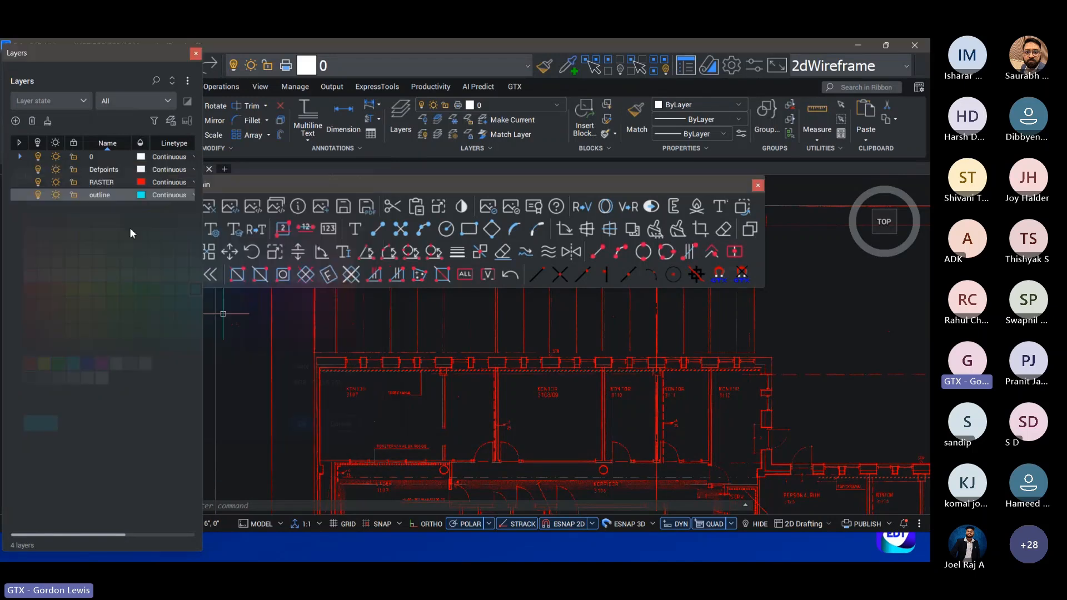
Step: Add a layer named text with index color 210 (magenta) and finish the layer setup
click(16, 120)
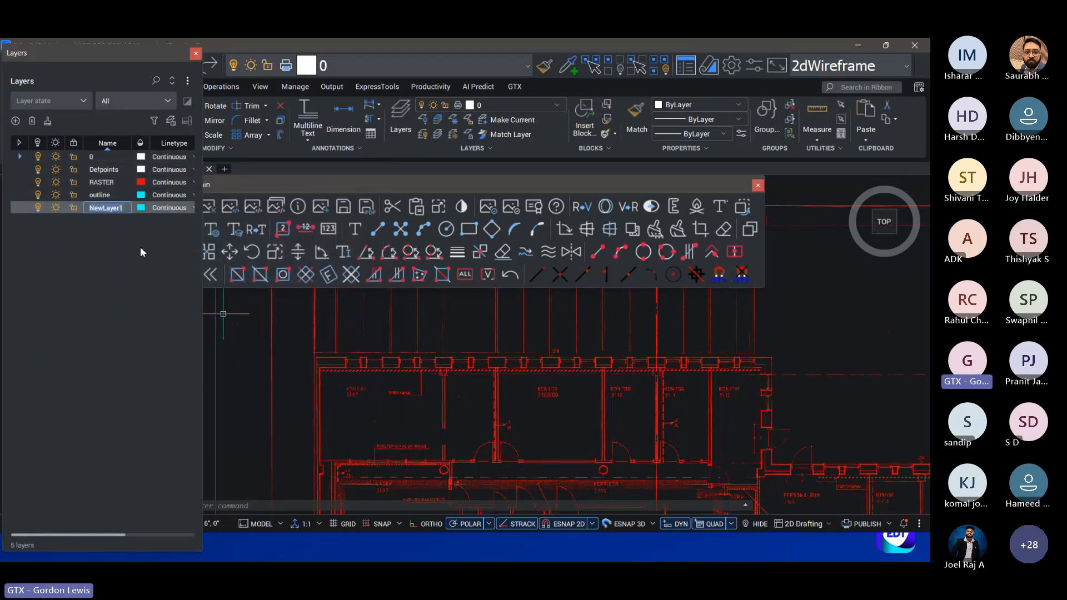
text(text)
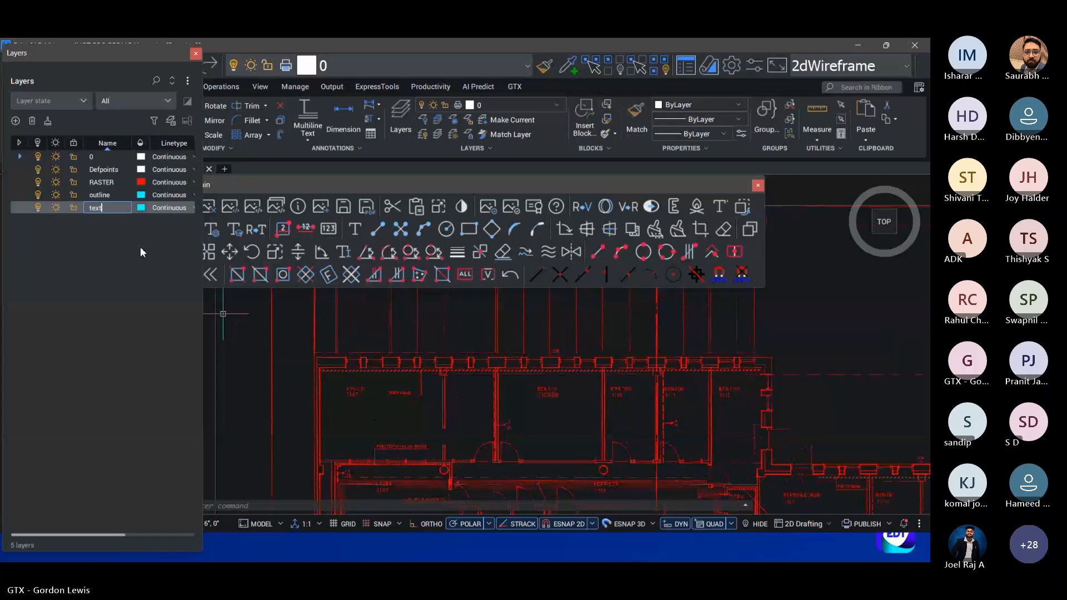
click(142, 207)
click(312, 290)
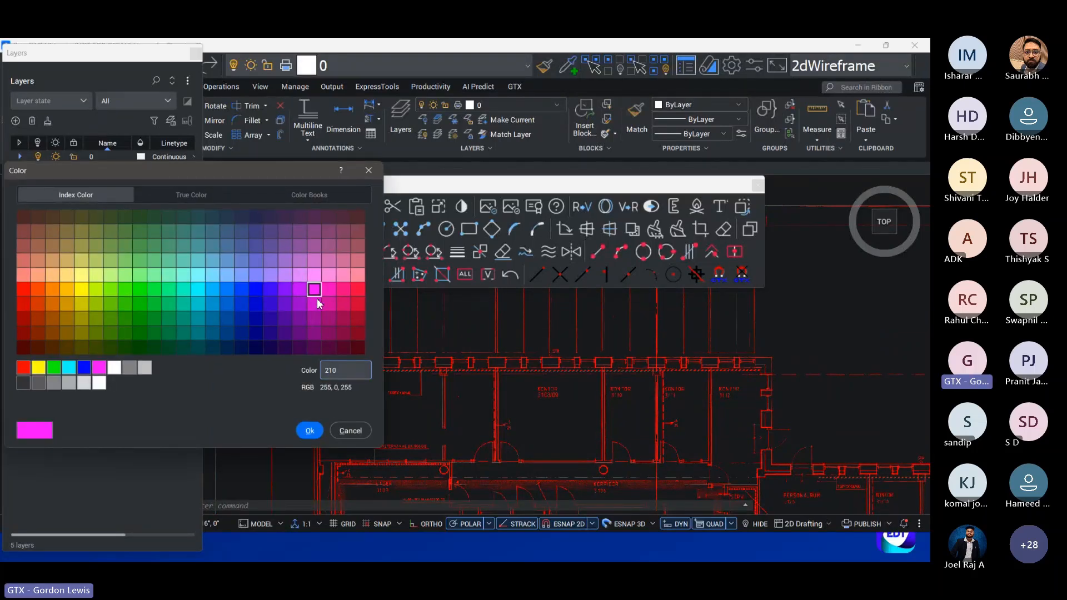
click(309, 431)
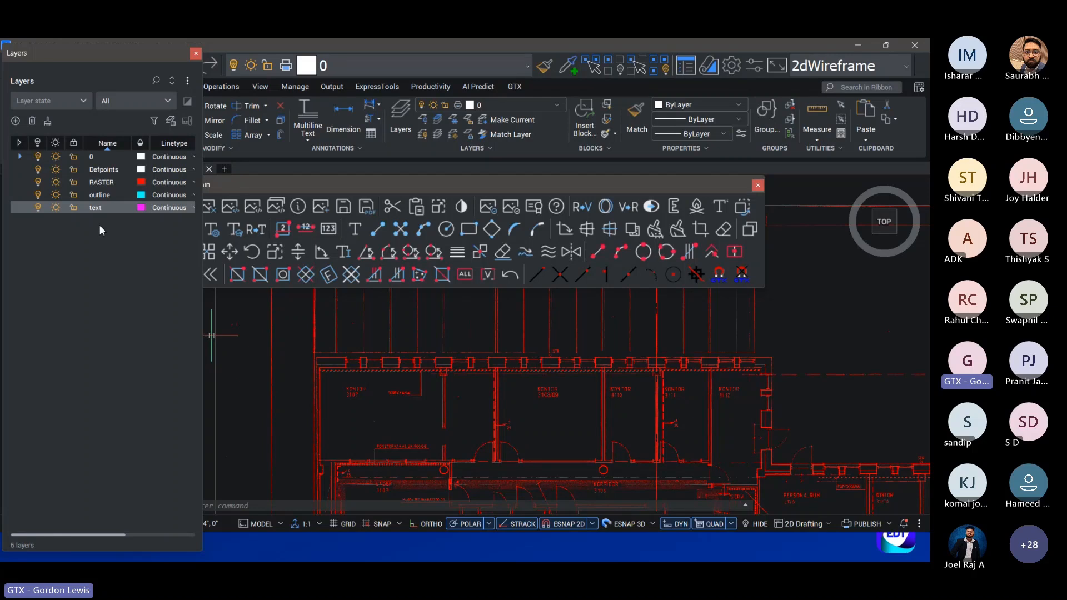
click(195, 53)
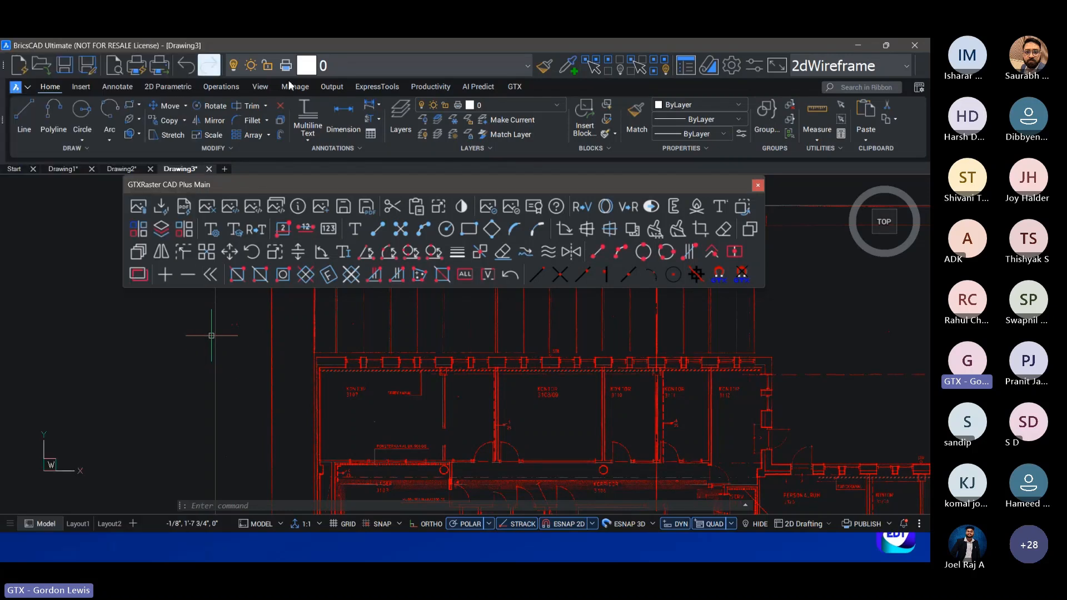
Step: Make outline the current layer and select the floor plan's connected wall linework with a fence for raster-to-vector conversion
click(560, 105)
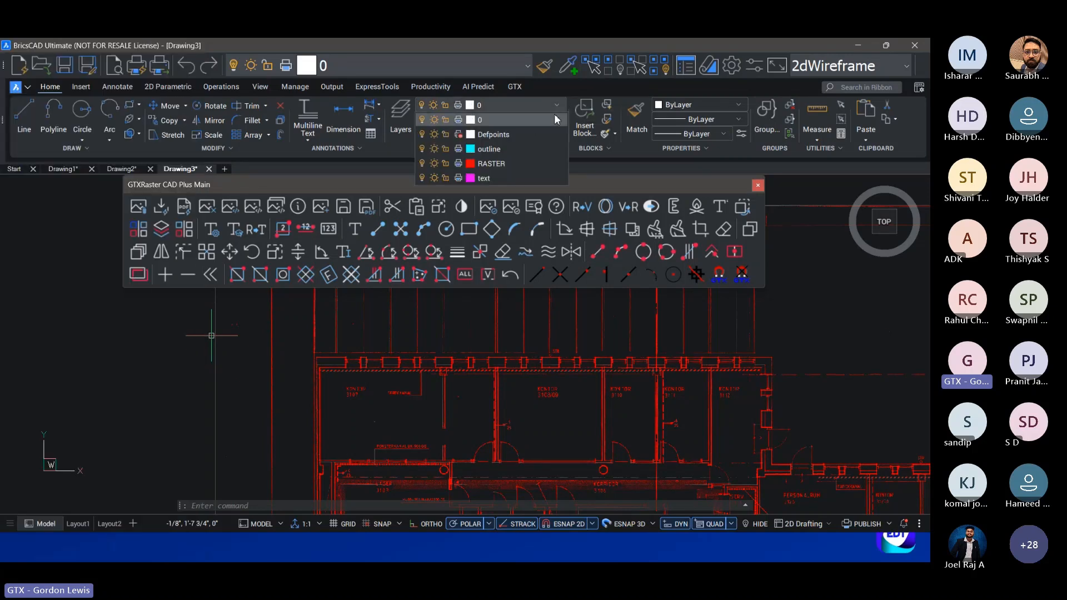
click(521, 148)
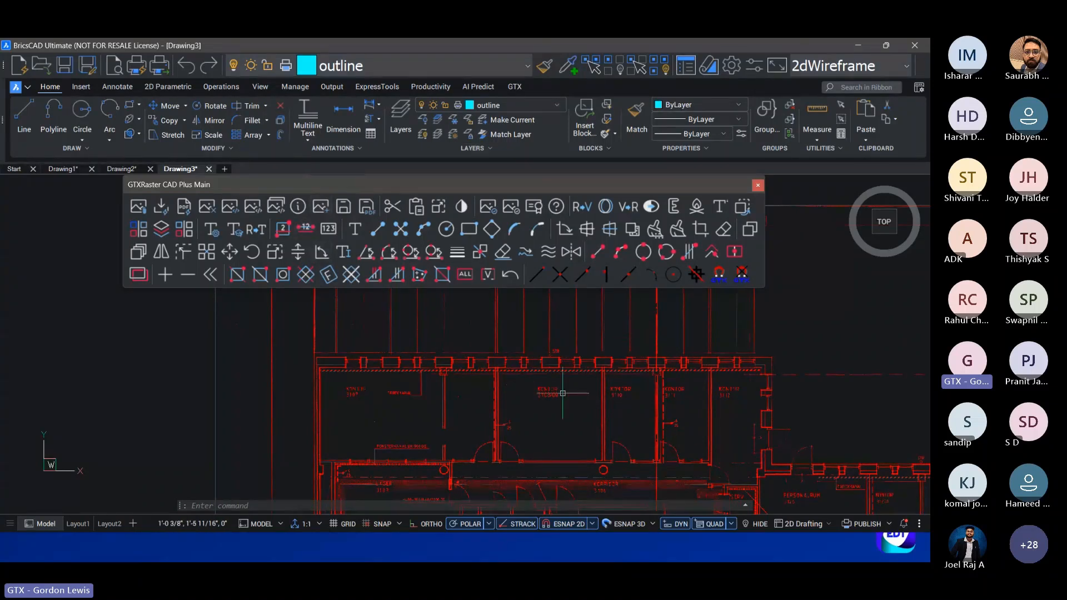
middle_drag(586, 401, 404, 384)
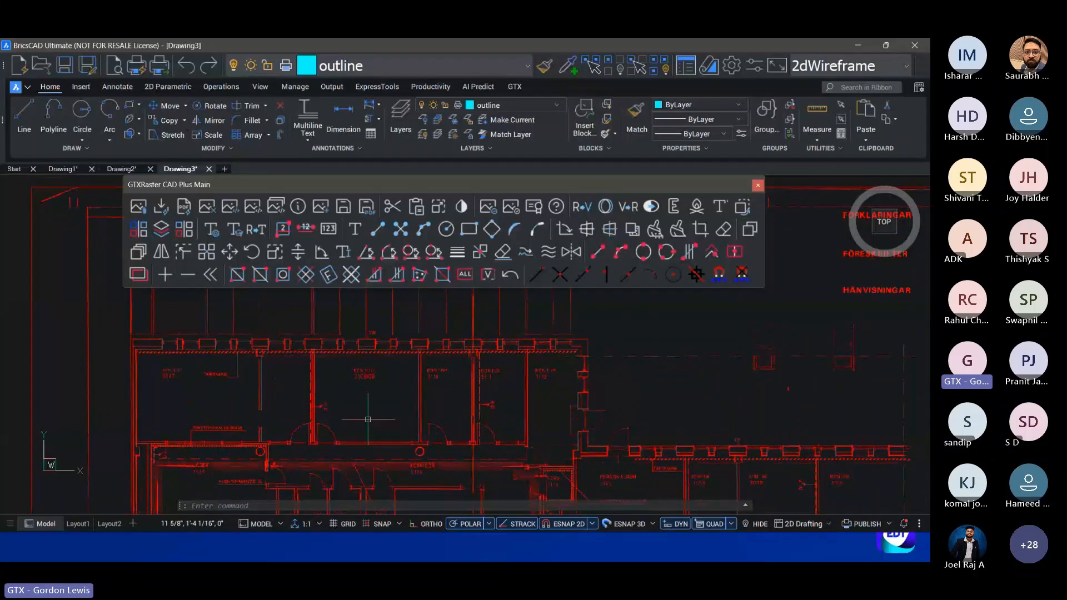
click(583, 207)
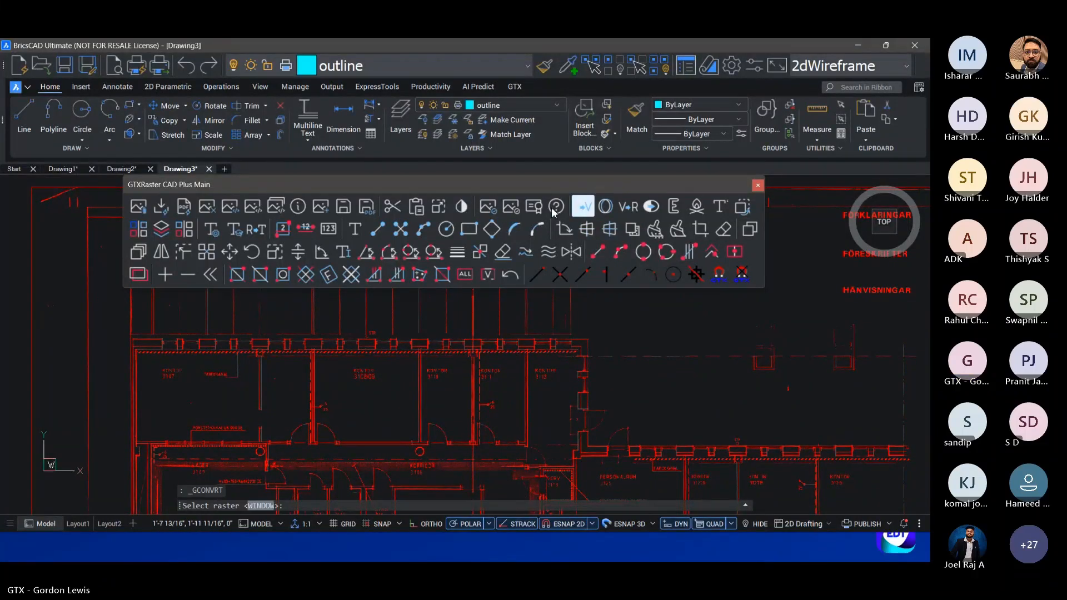
click(692, 256)
click(372, 455)
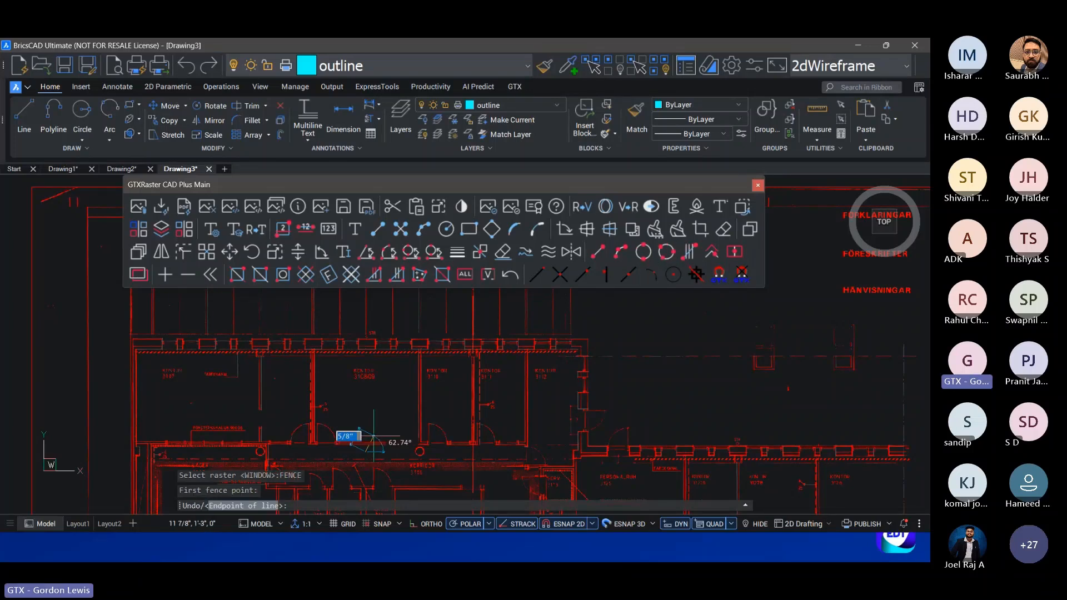
click(366, 451)
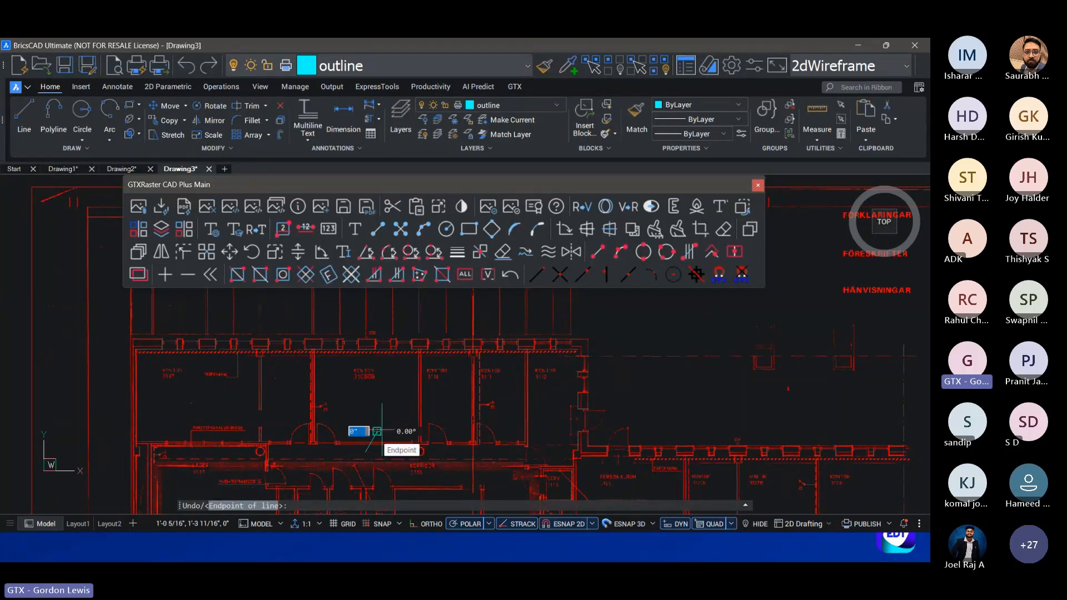
key(Return)
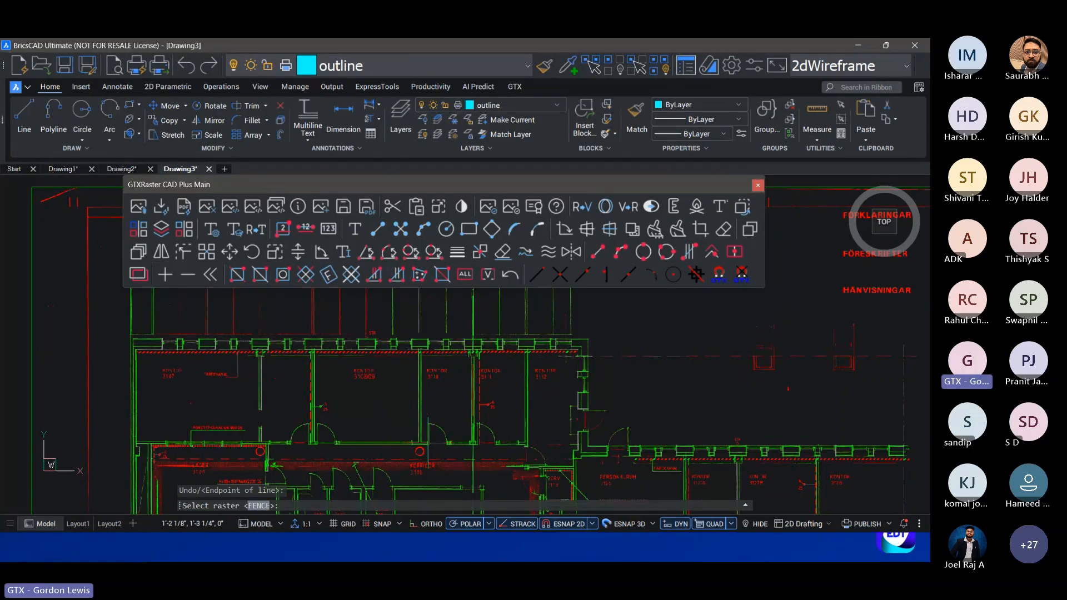
Step: Add the vertical lines above the floor plan's upper wall to the raster selection with a zigzag fence
scroll(445, 445, down, 4)
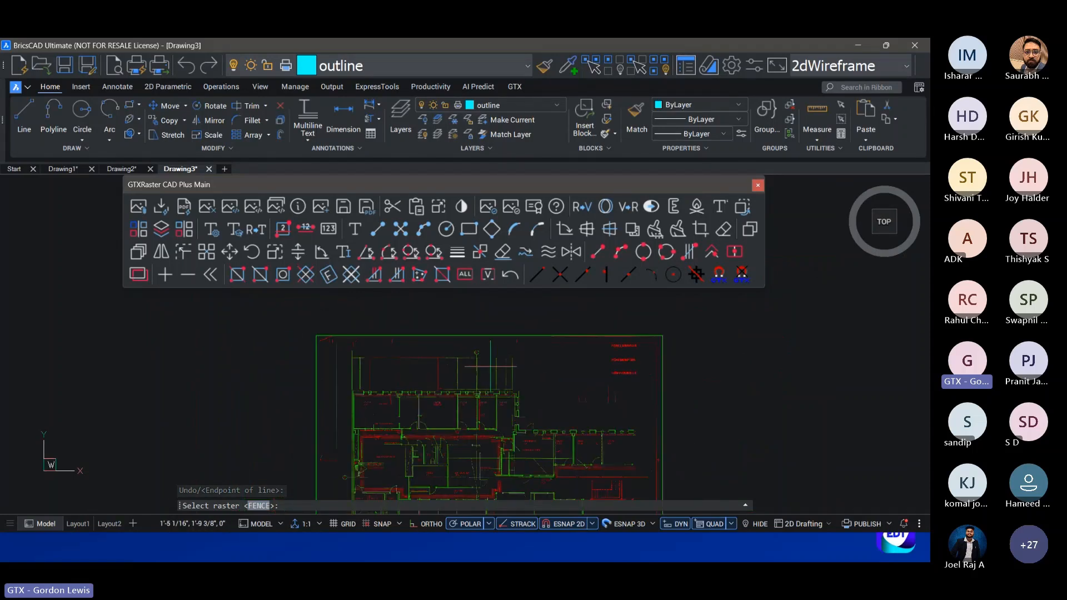
scroll(490, 365, up, 3)
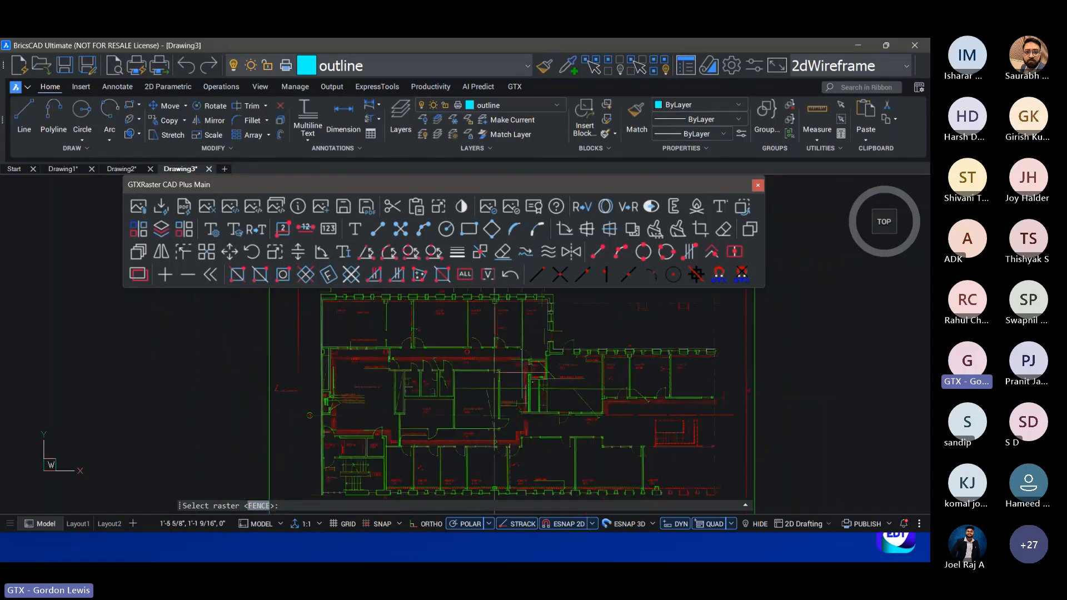
middle_drag(522, 373, 535, 437)
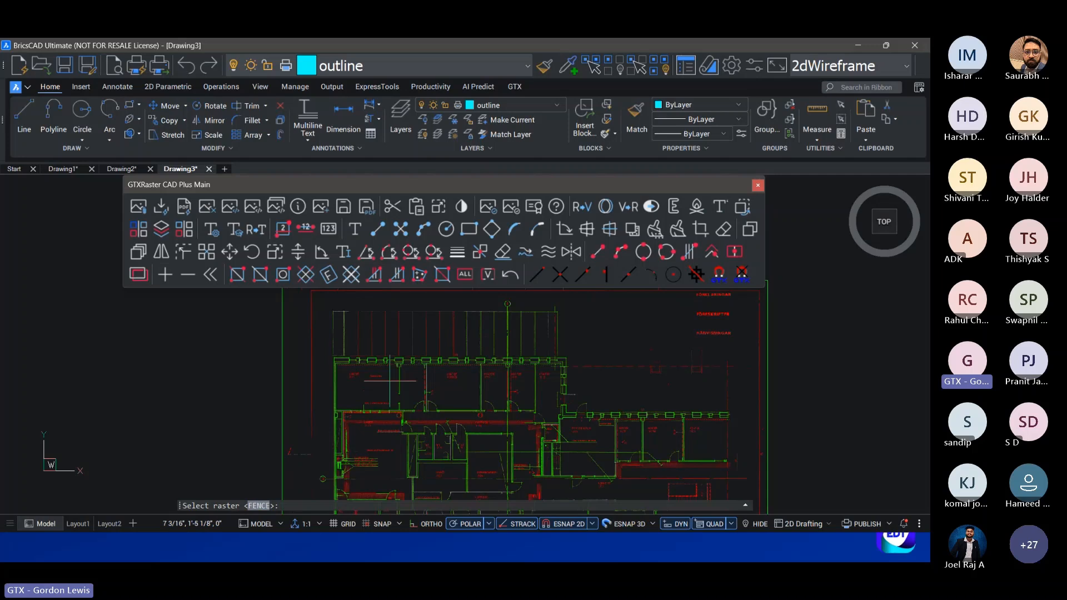
click(458, 342)
click(344, 332)
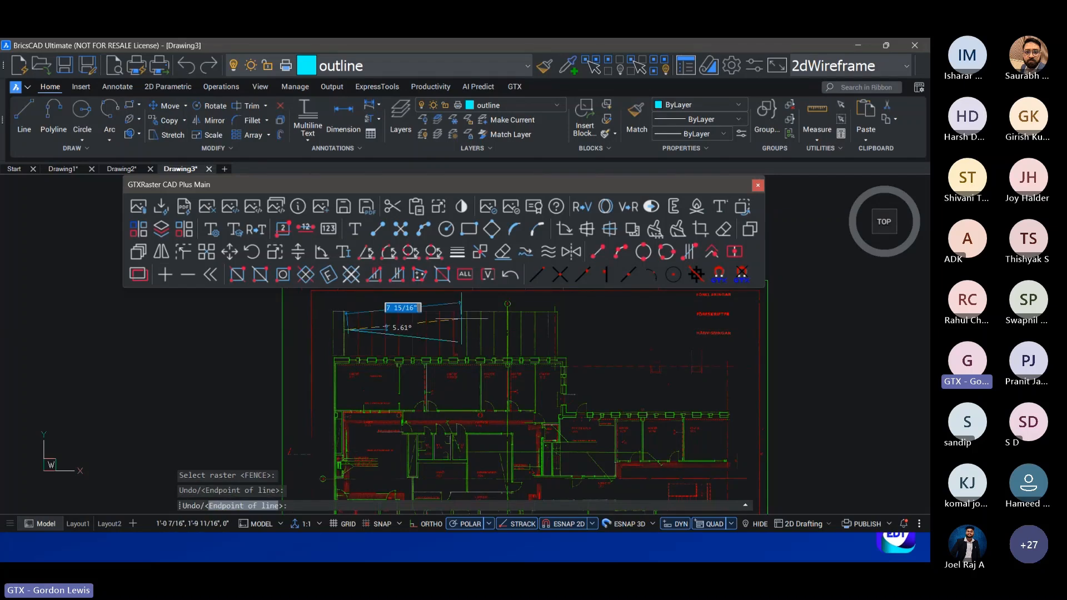
click(461, 319)
click(381, 312)
key(Return)
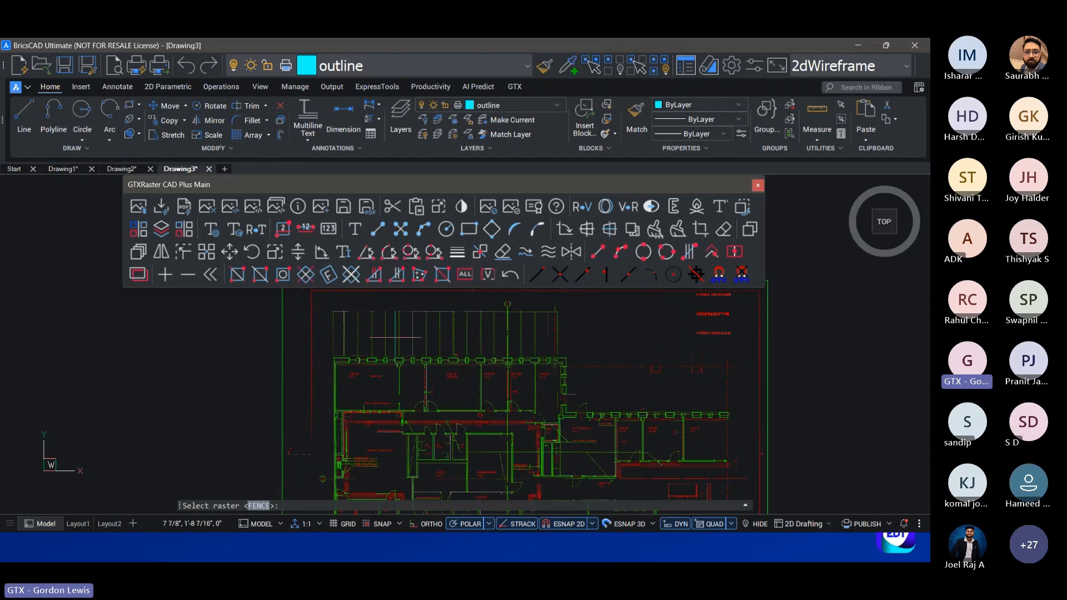
Step: Convert the selected raster to vectors using CAD conversion type and Ortho rectification, with Save Raster turned off
key(Return)
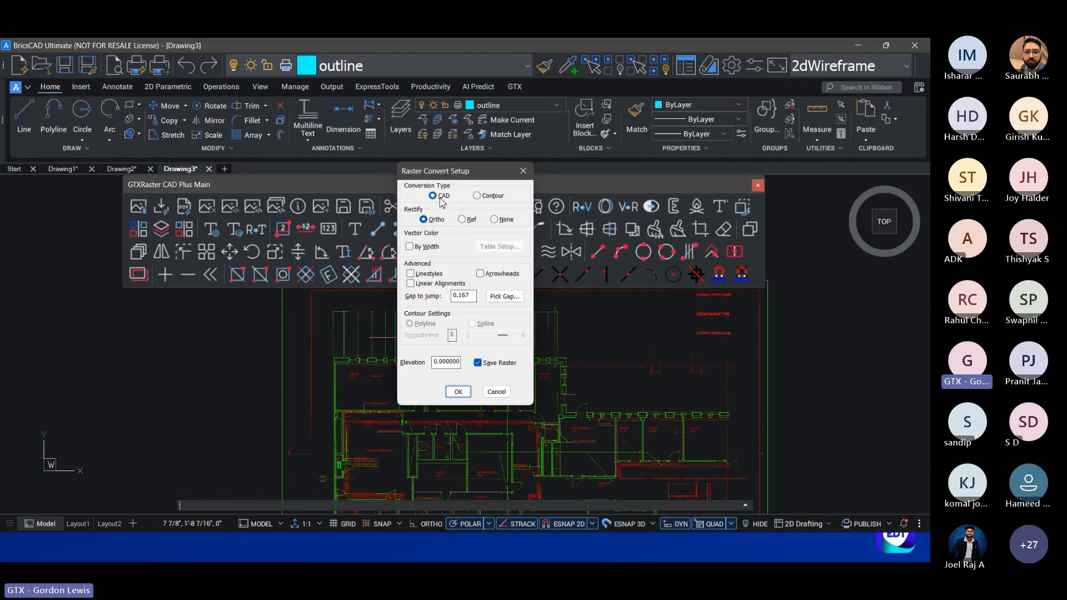
click(476, 196)
click(478, 363)
click(458, 392)
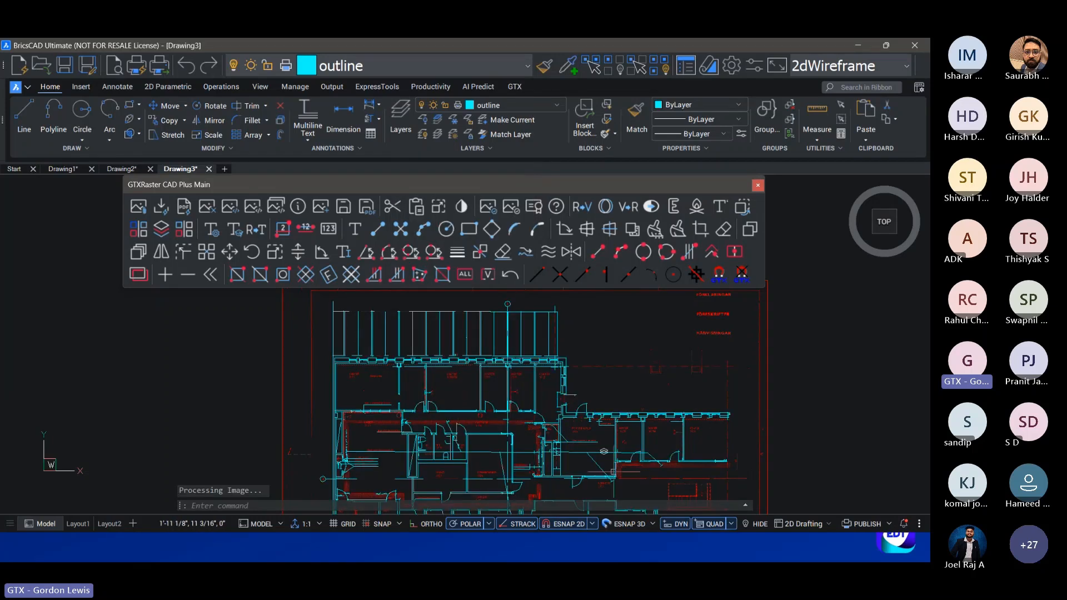
Step: Select sample door arcs and wall lines in the converted plan to examine their entity types and layer, and clear the selection
click(579, 483)
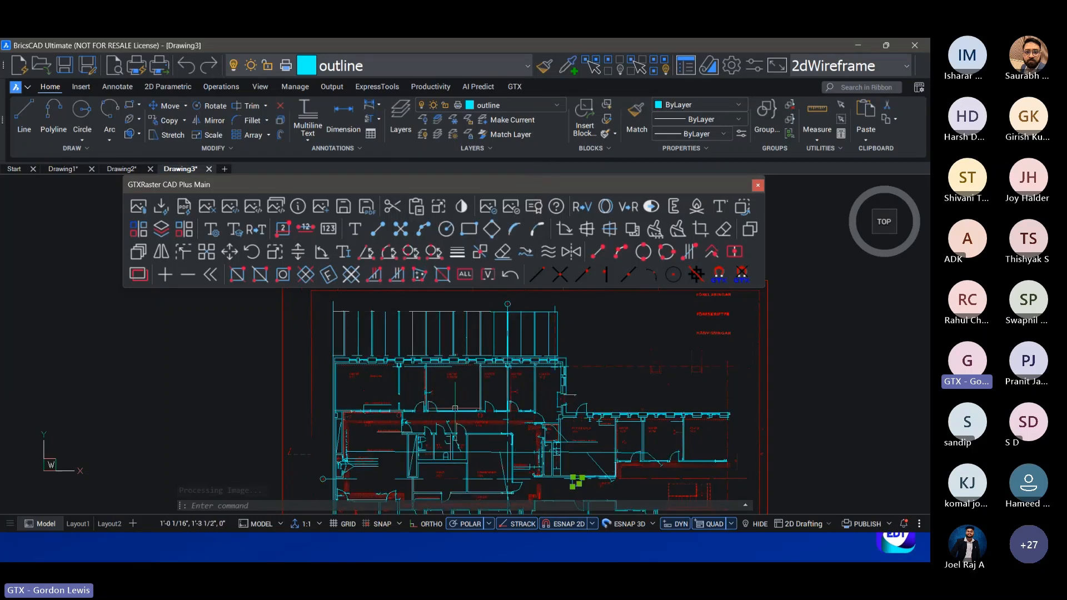
click(436, 406)
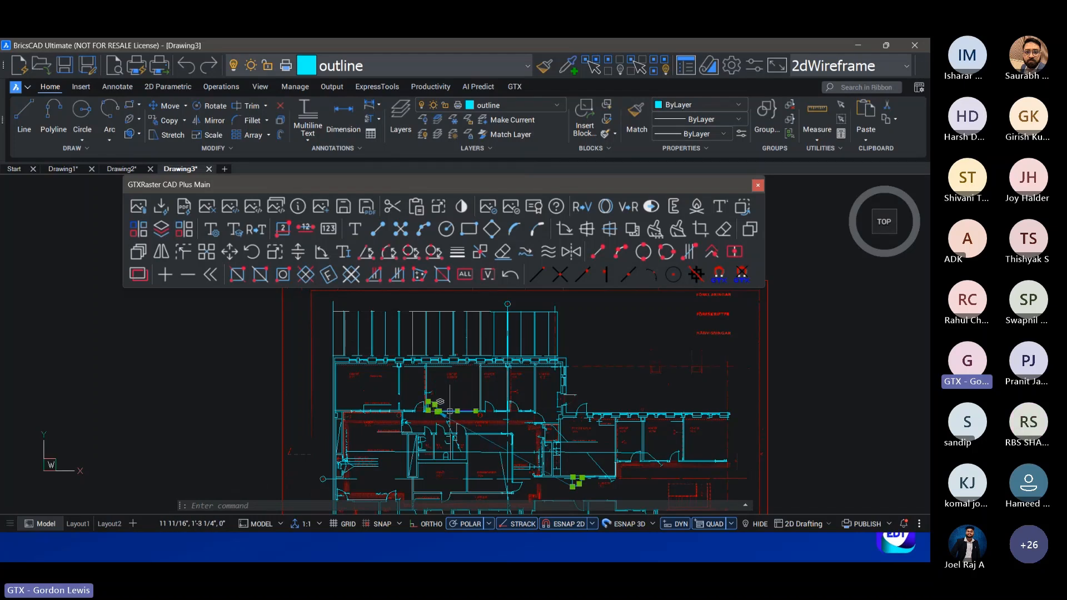
click(481, 392)
middle_drag(467, 422, 459, 382)
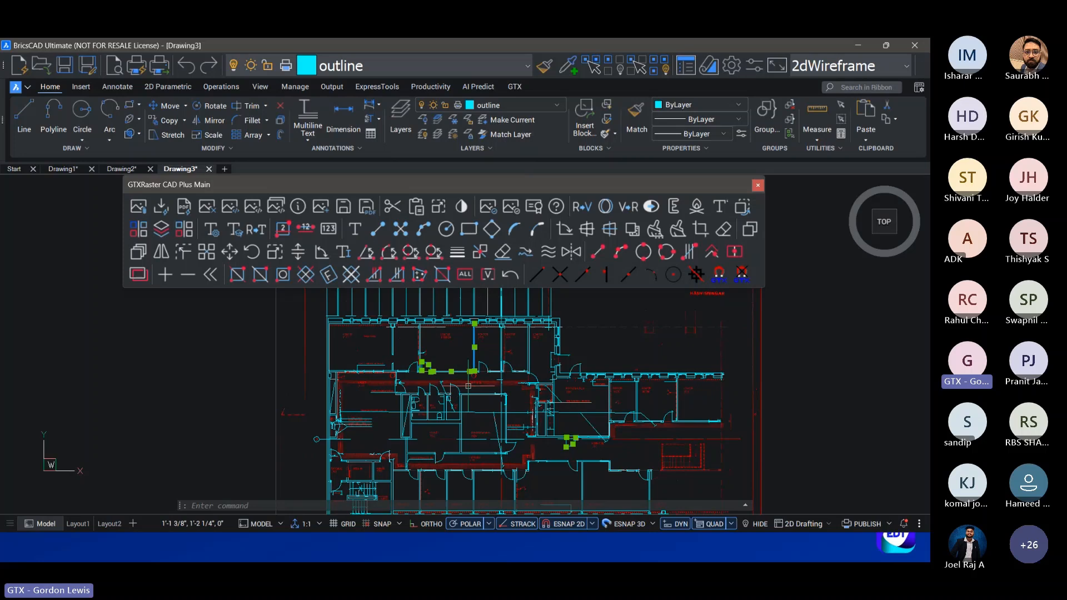
scroll(468, 390, up, 3)
scroll(468, 391, down, 5)
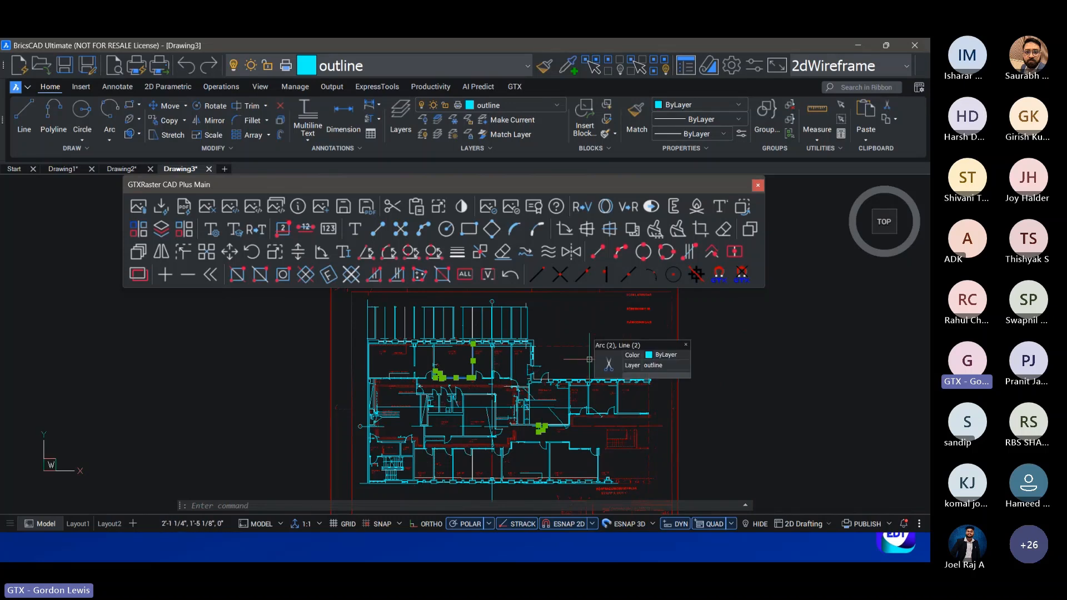
key(Escape)
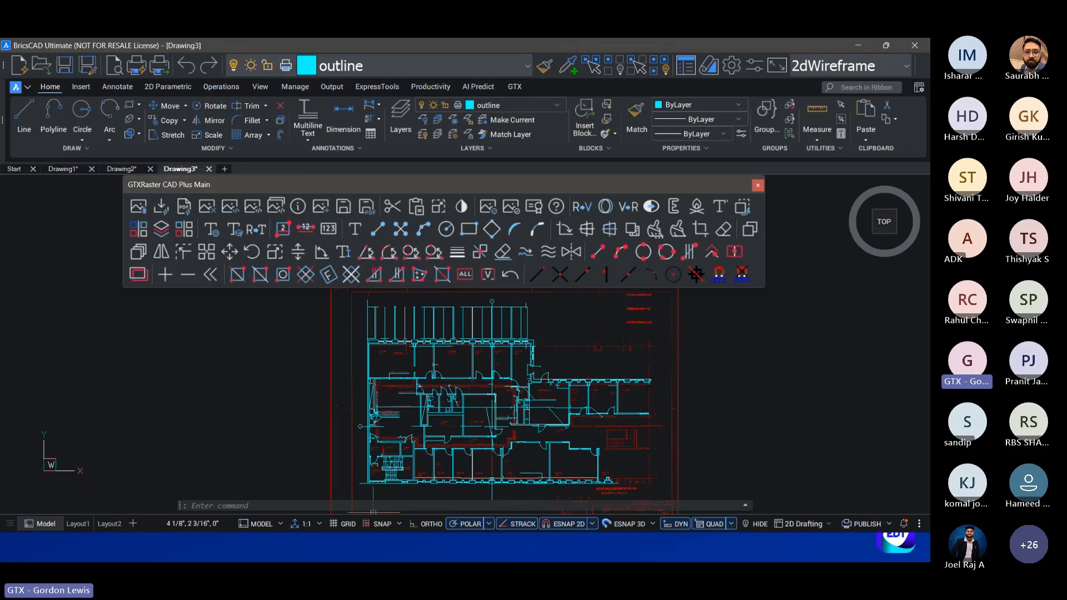
scroll(452, 352, up, 5)
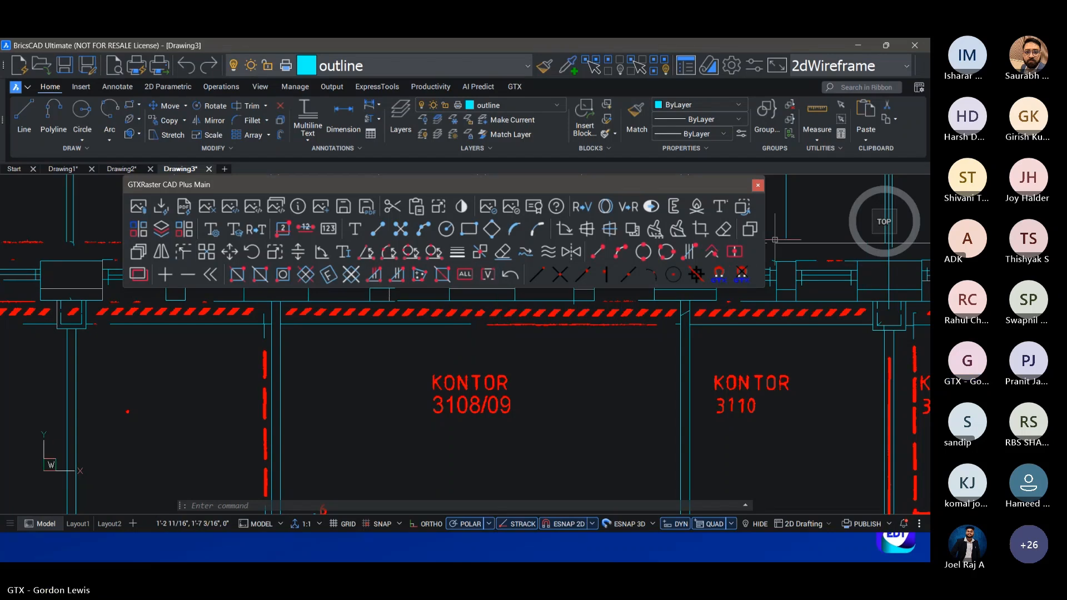
click(734, 251)
click(424, 367)
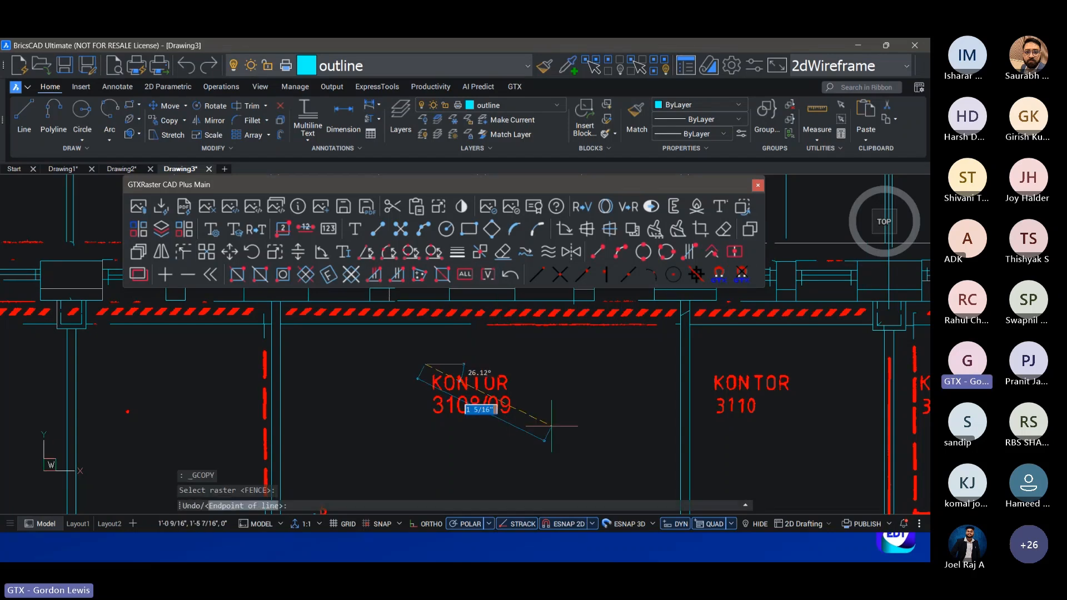
key(Escape)
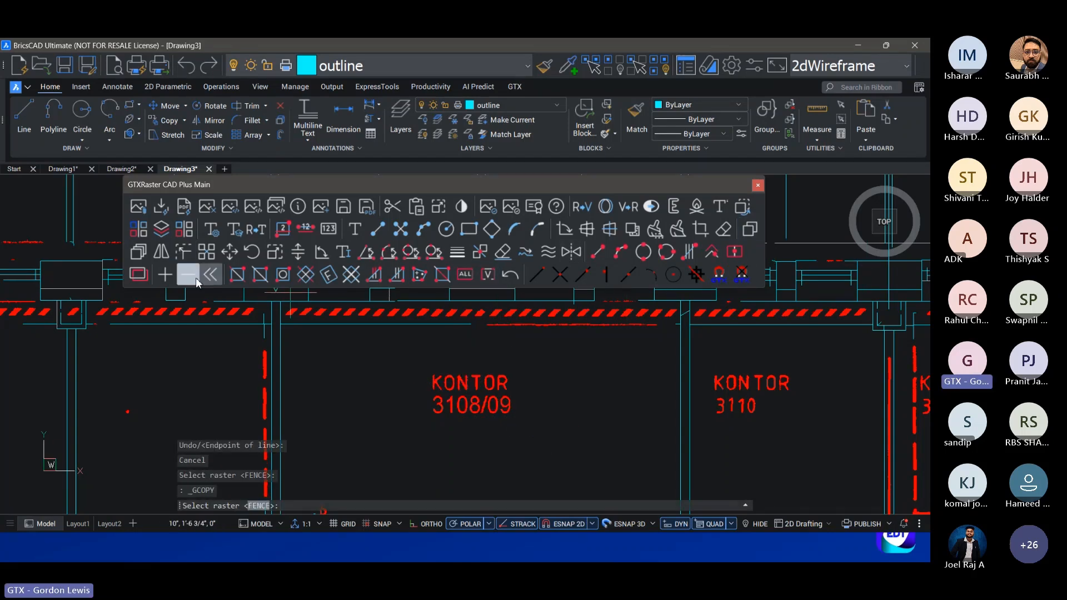
Step: Copy the raster room label KONTOR 3108/09, selected with an inside window, to a spot directly below the original
click(283, 274)
click(369, 353)
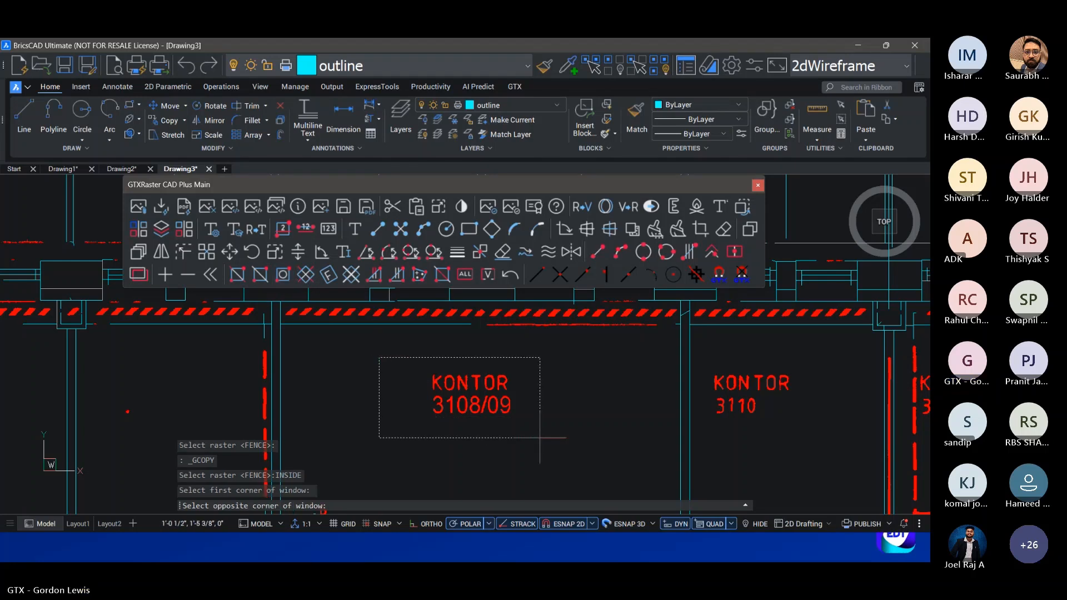
click(550, 462)
click(469, 409)
click(477, 478)
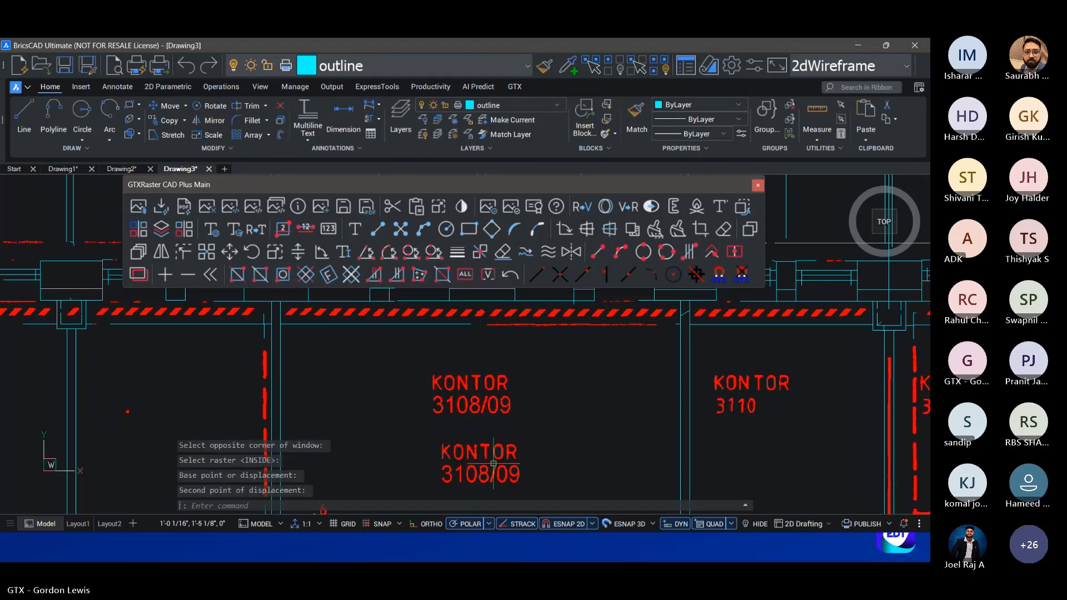
Step: Convert the copied KONTOR 3108/09 raster label to vectors using CAD conversion type and Ortho rectification, with Save Raster turned off
middle_drag(541, 446, 542, 361)
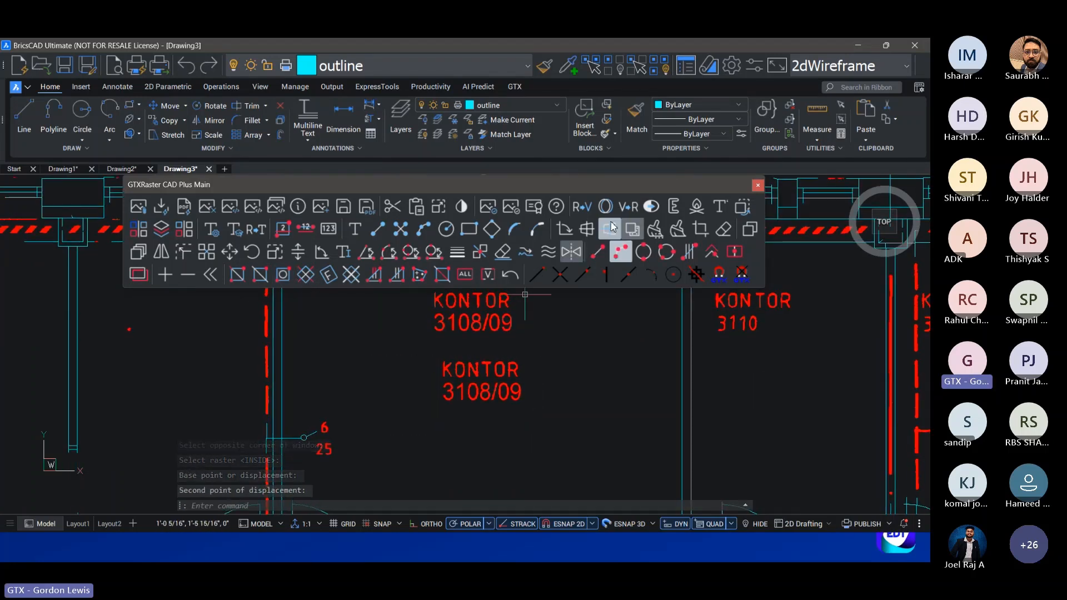
click(651, 206)
click(433, 358)
click(566, 411)
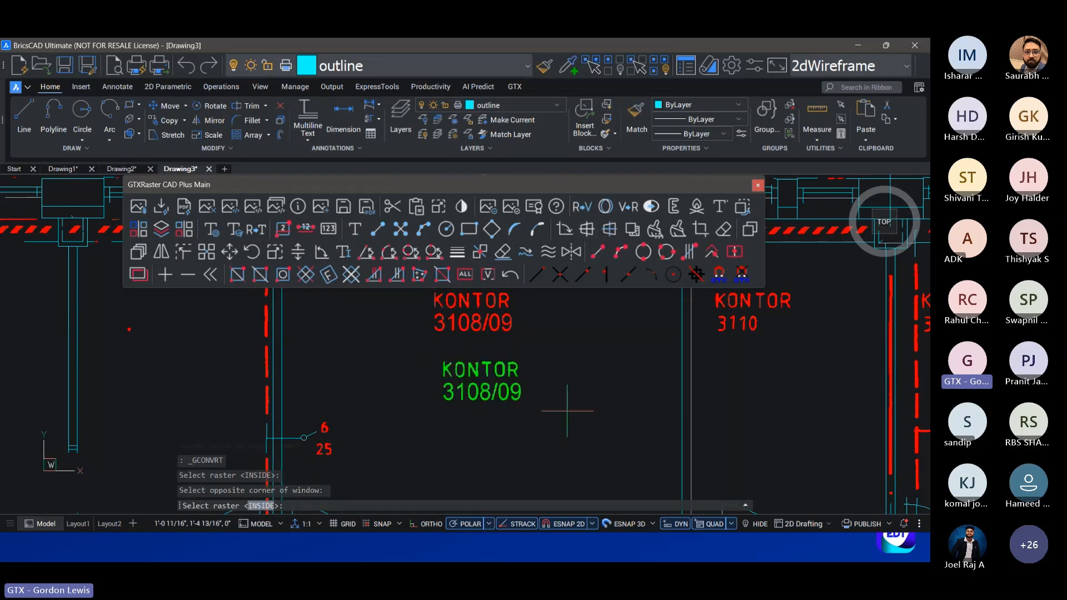
key(Return)
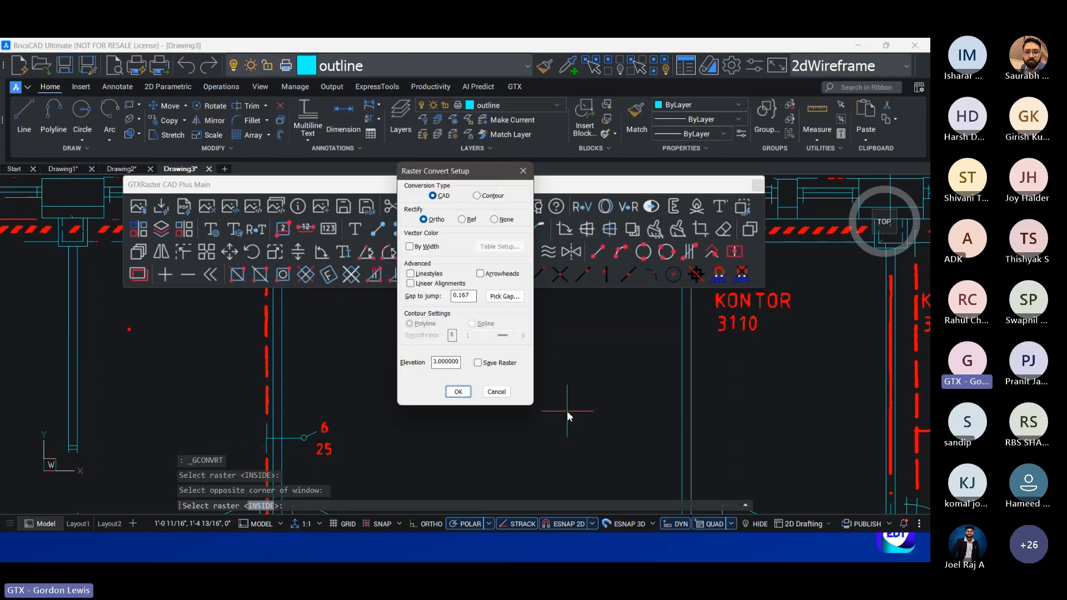
click(458, 391)
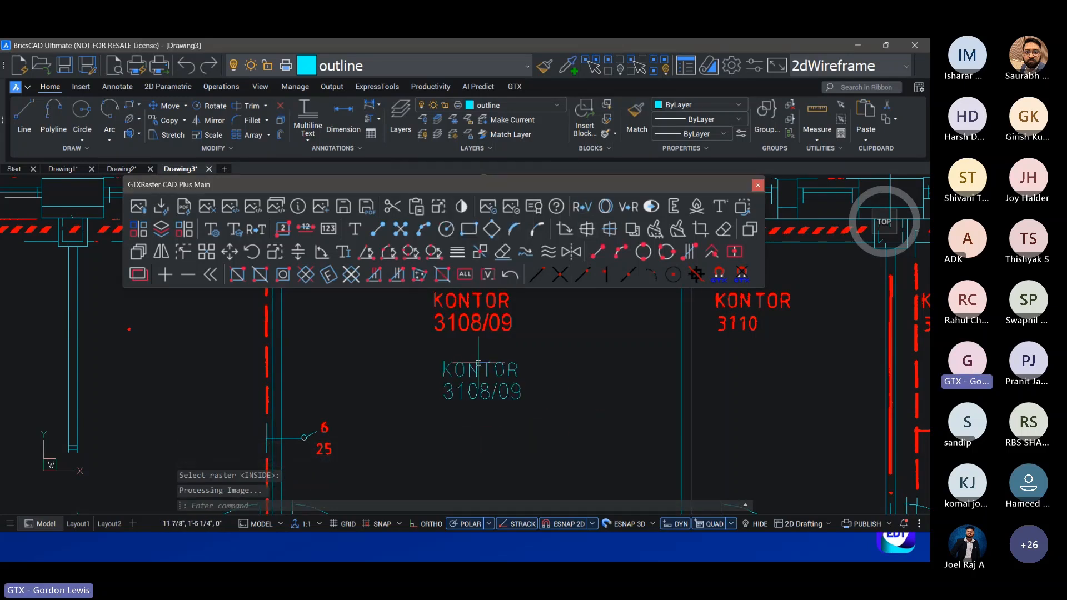
Step: Select sample strokes of the vectorized KONTOR 3108/09 label to examine their entity types and layer, and clear the selection
mouse_move(456, 369)
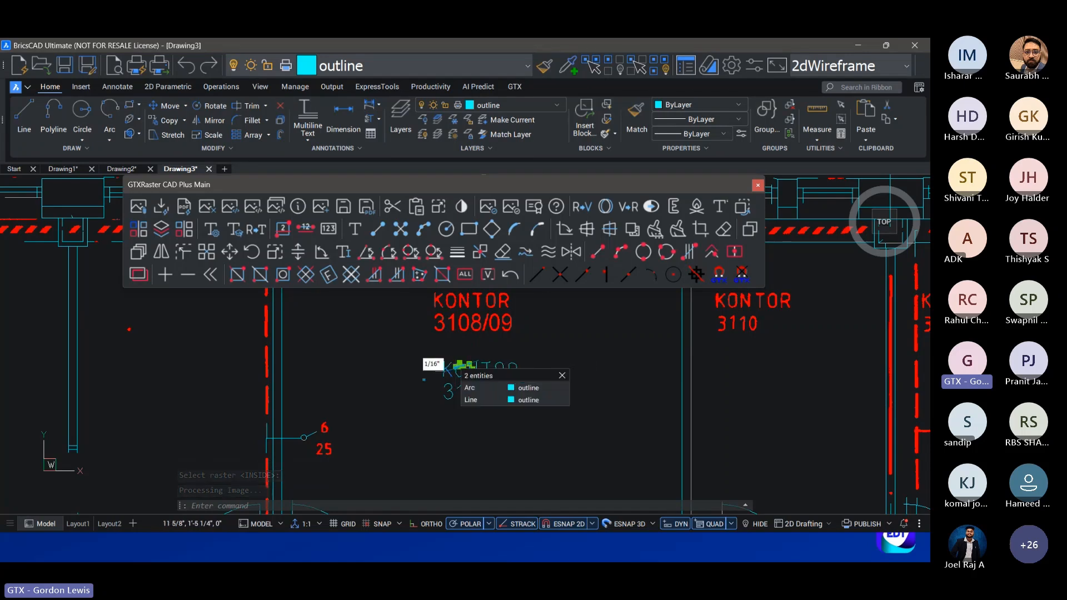
click(476, 396)
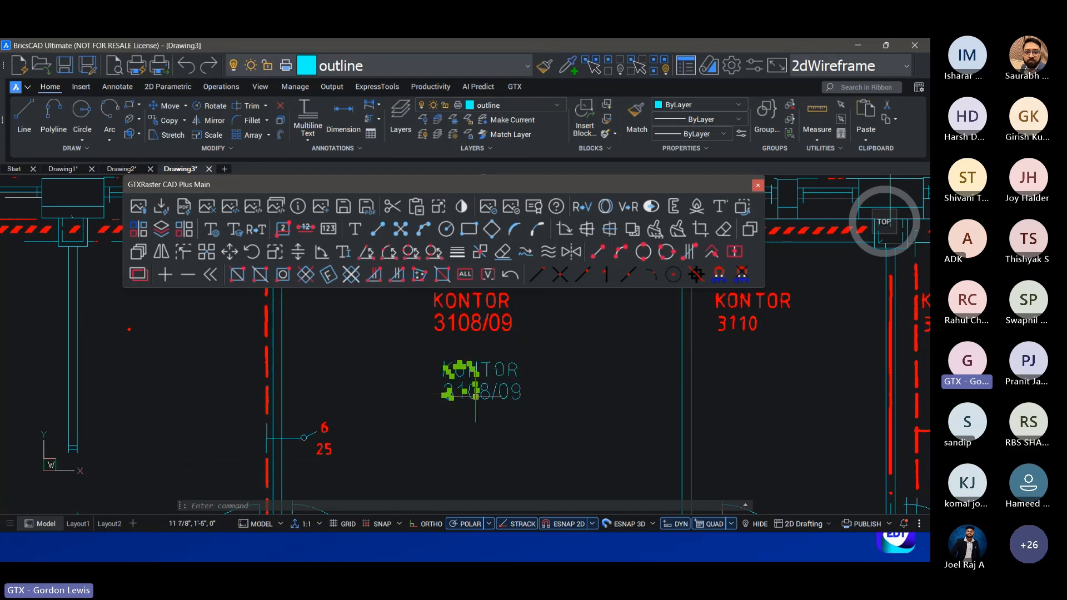
click(503, 383)
click(518, 395)
key(Escape)
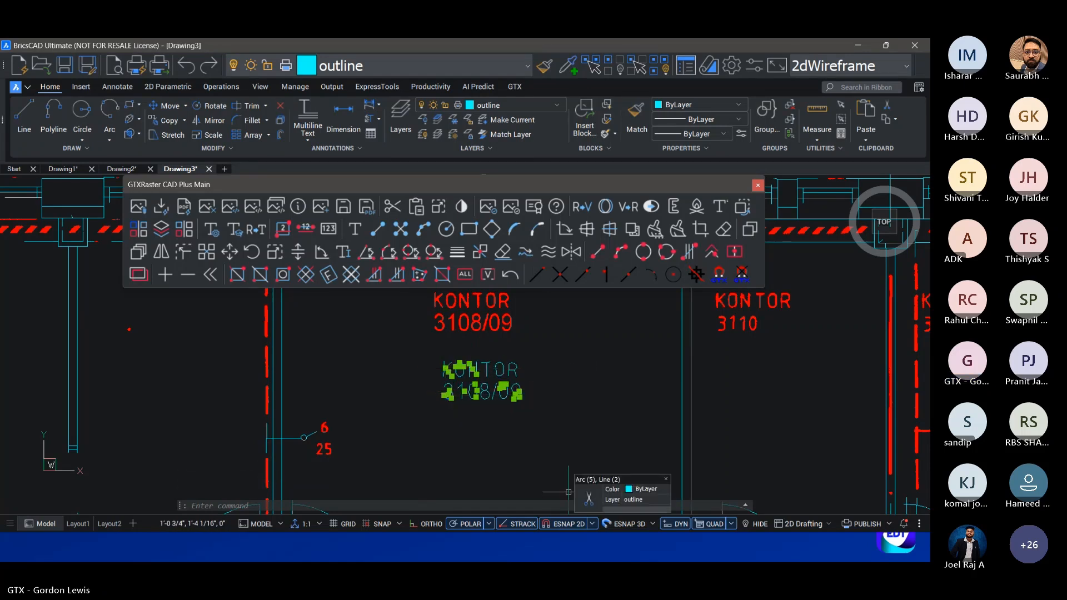
key(Escape)
Step: Make the text layer current
mouse_move(572, 400)
middle_down()
mouse_move(578, 442)
mouse_move(574, 430)
middle_up()
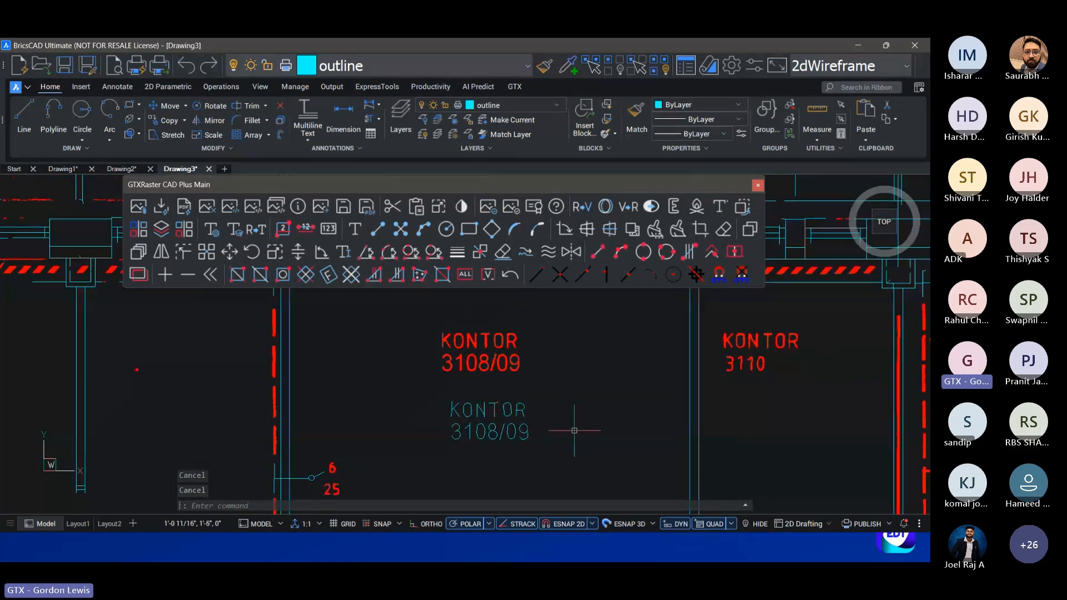
scroll(612, 320, down, 1)
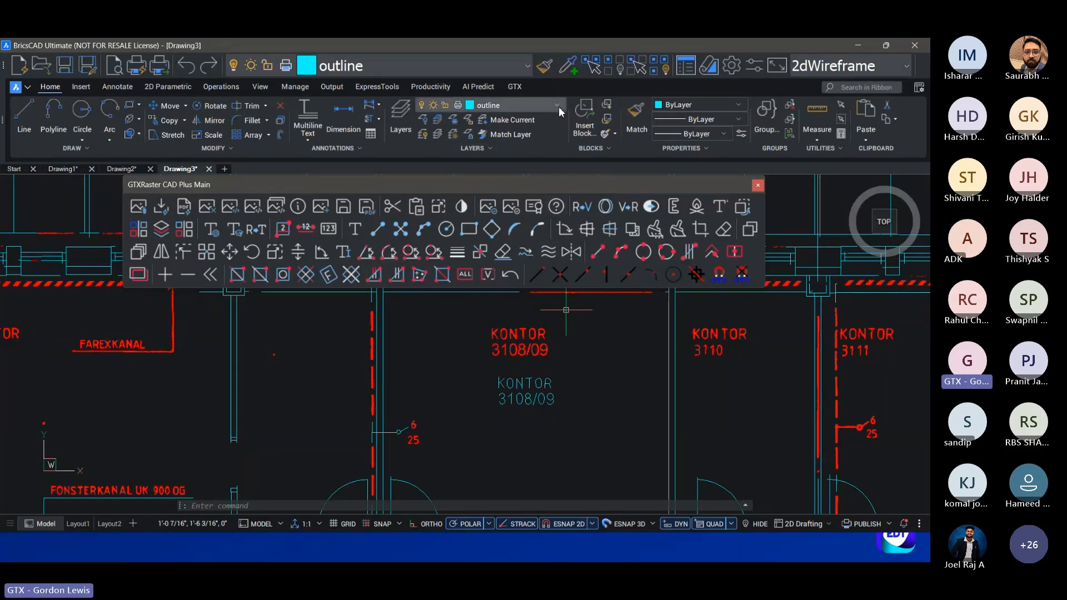
click(511, 105)
click(501, 178)
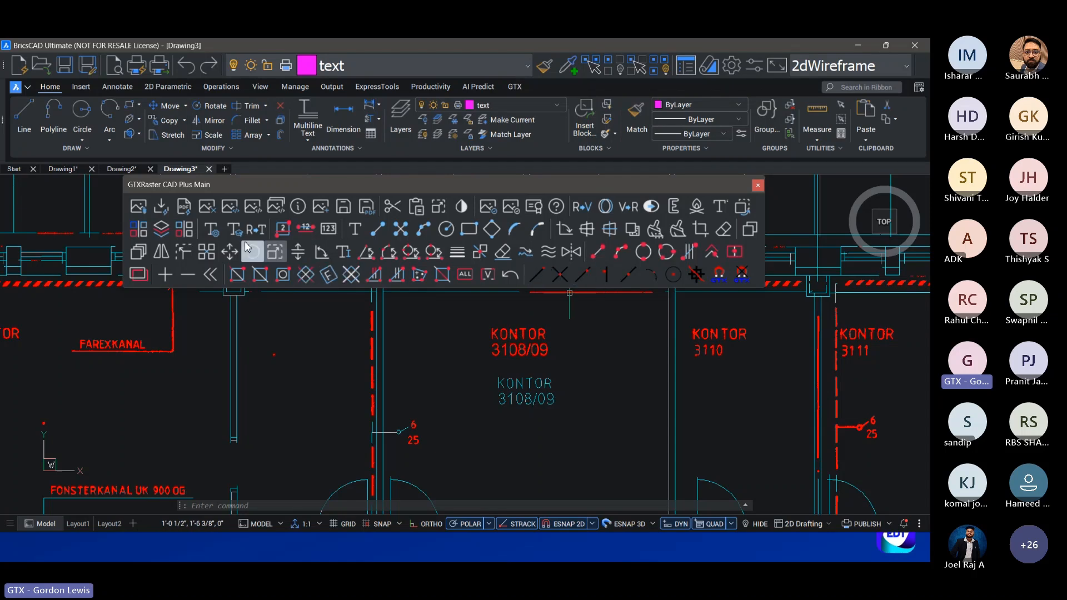
Step: Add text sizes .12 and .1 to the text output configuration and turn off Save Raster for text conversion
click(211, 230)
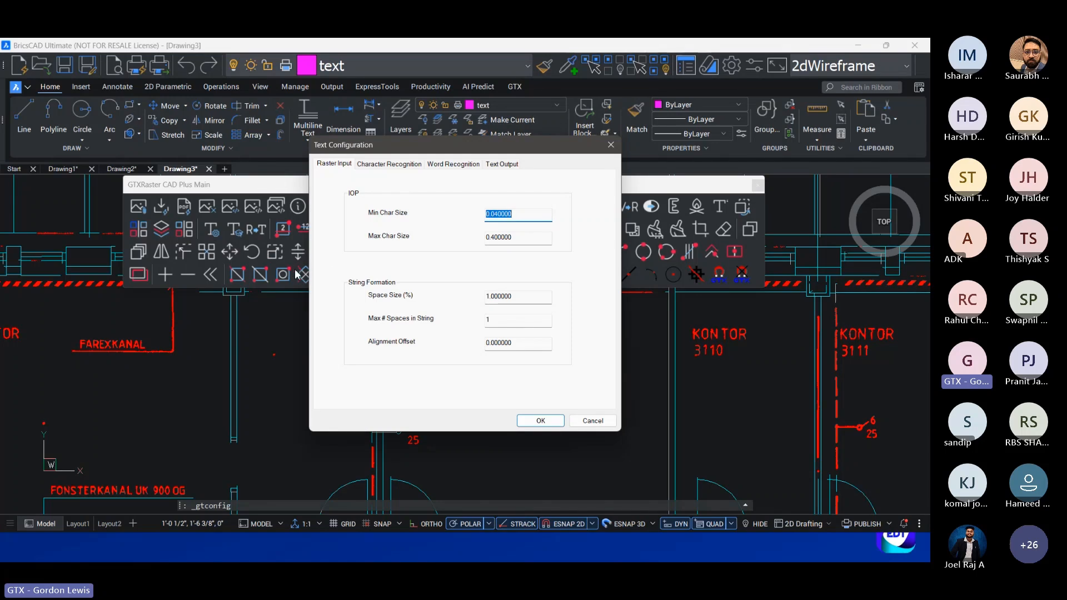
click(502, 164)
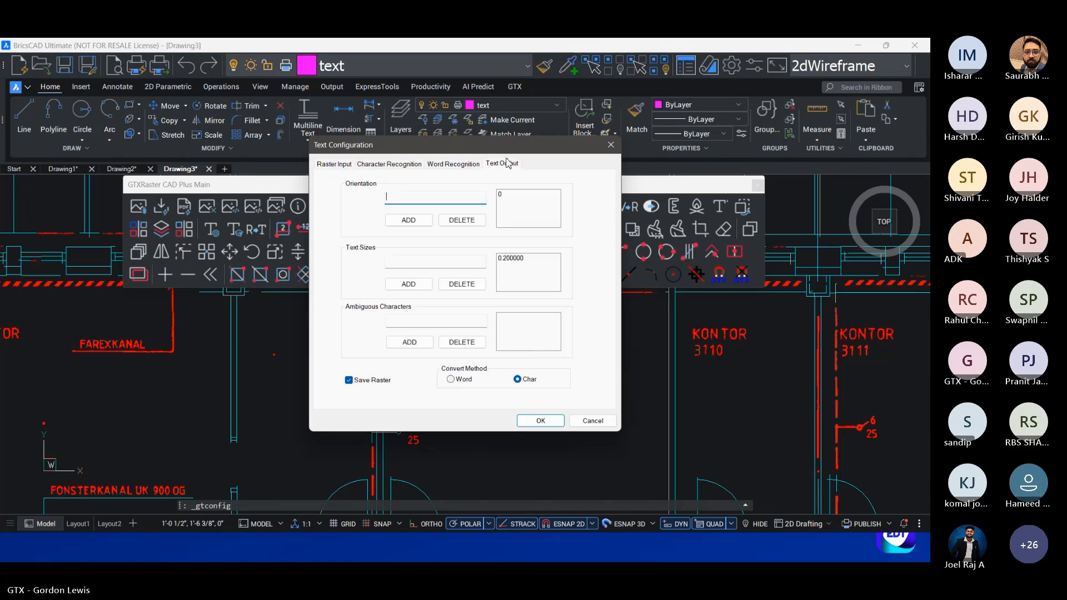
click(452, 260)
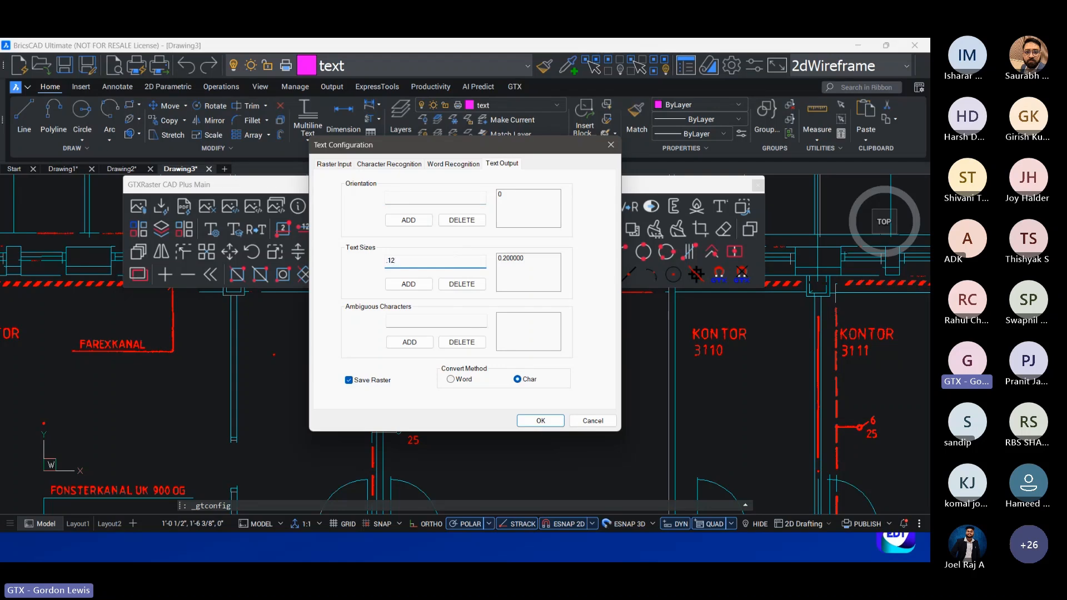
click(408, 284)
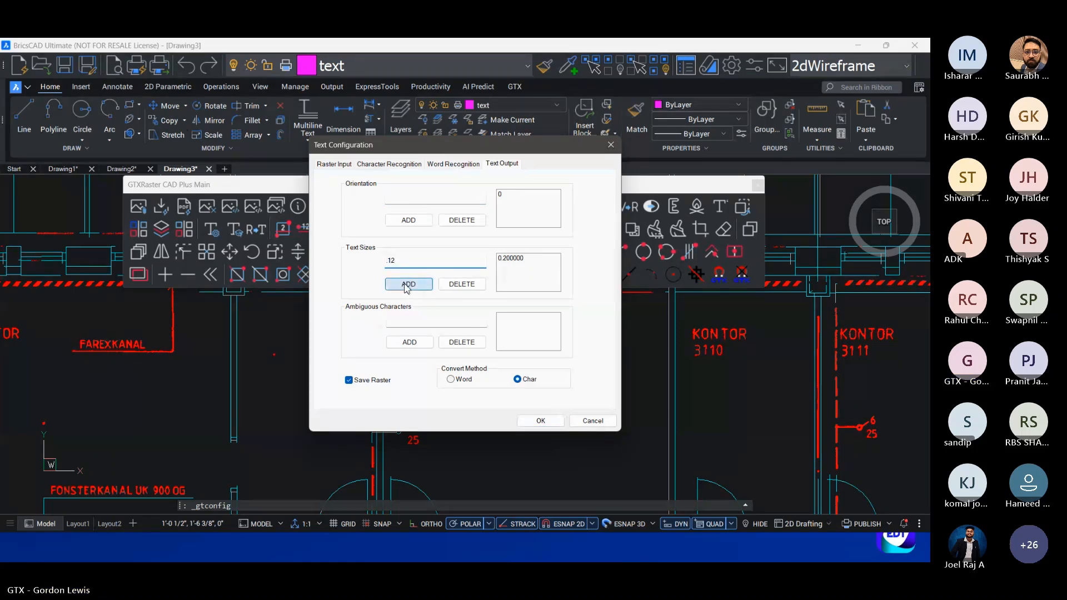
key(BackSpace)
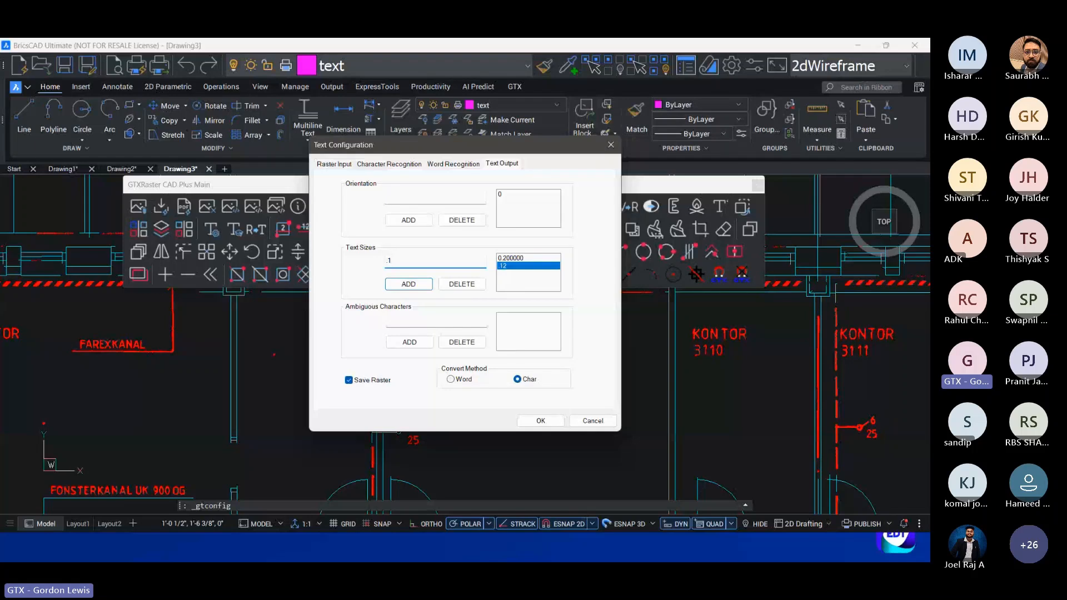
click(408, 284)
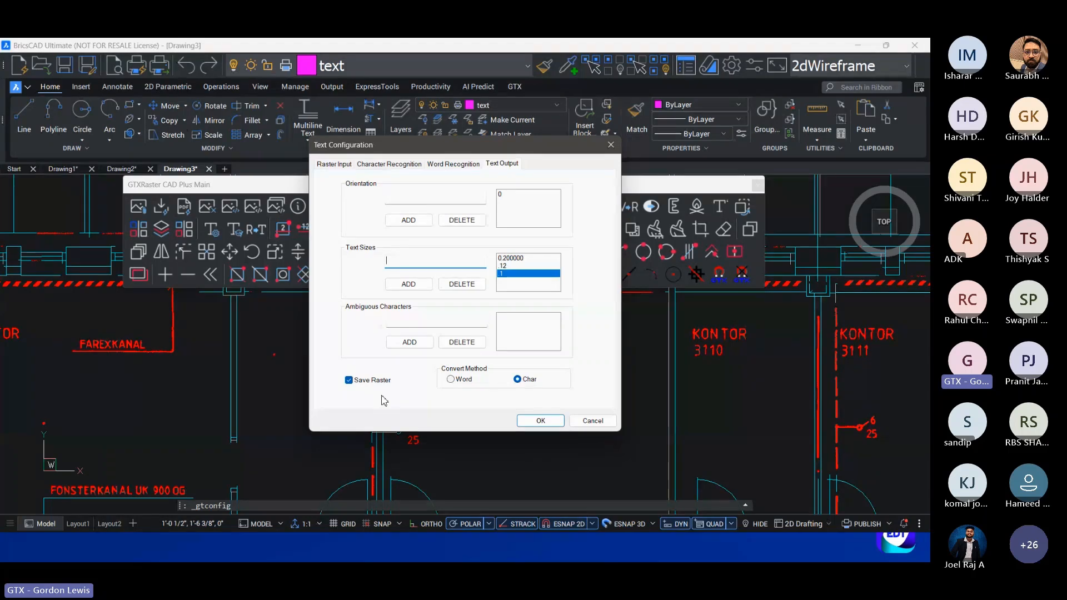
click(373, 381)
Step: Load the character recognition file cadq.icr from Documents > GTX Demo Drawings > Architectural, enable its training status, and accept the text configuration
click(389, 164)
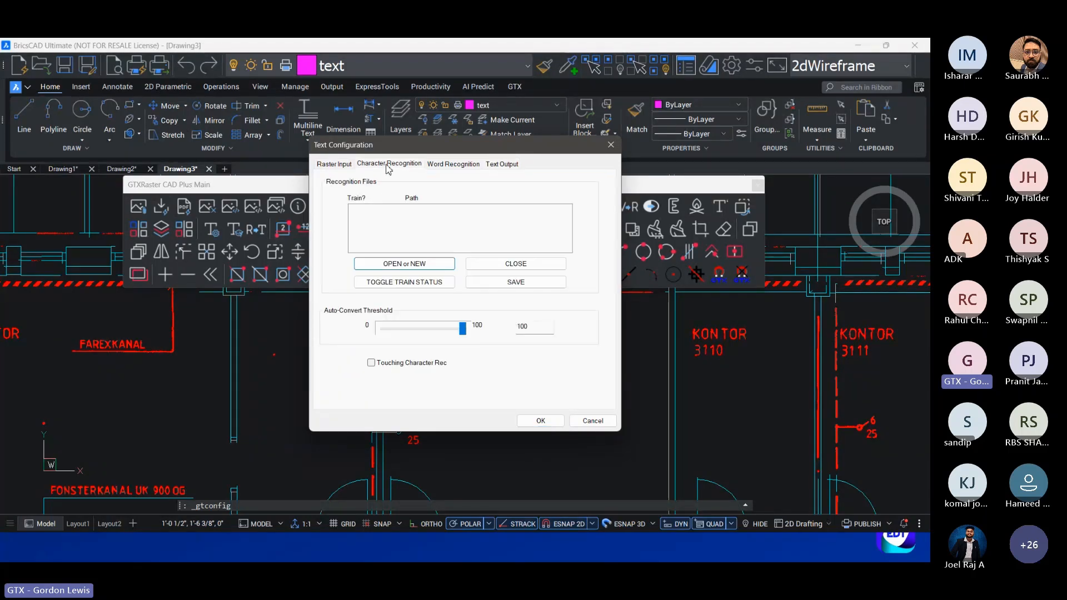
click(398, 261)
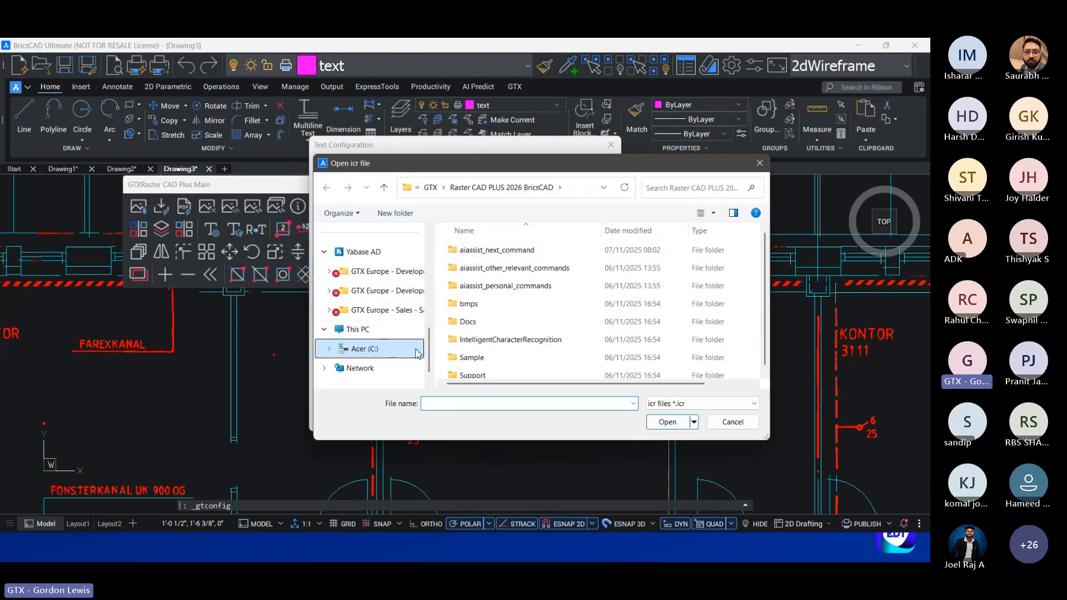
drag(424, 345, 428, 275)
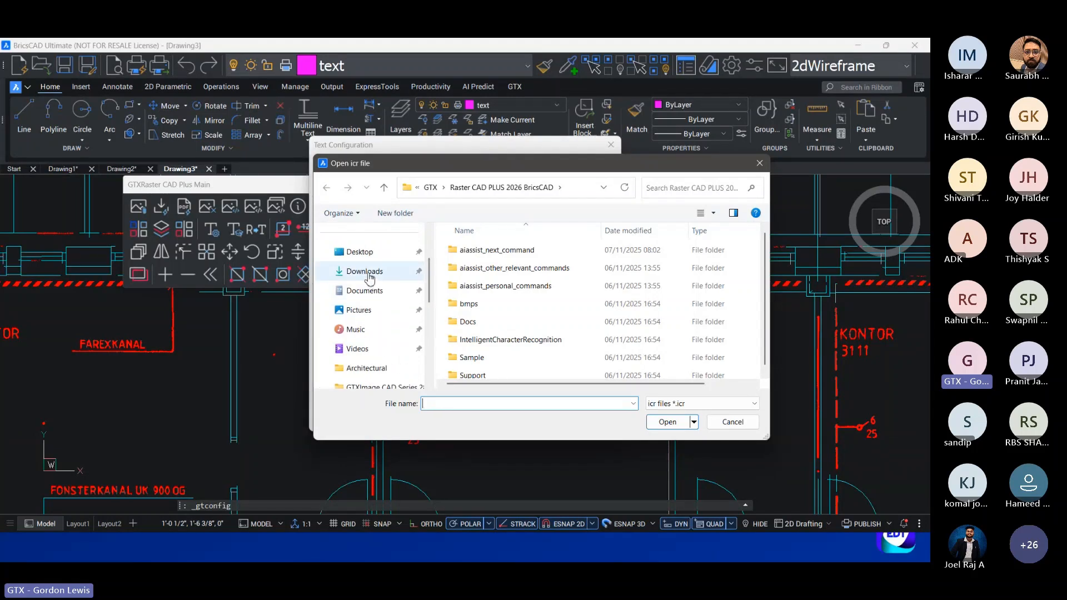
click(364, 290)
click(479, 304)
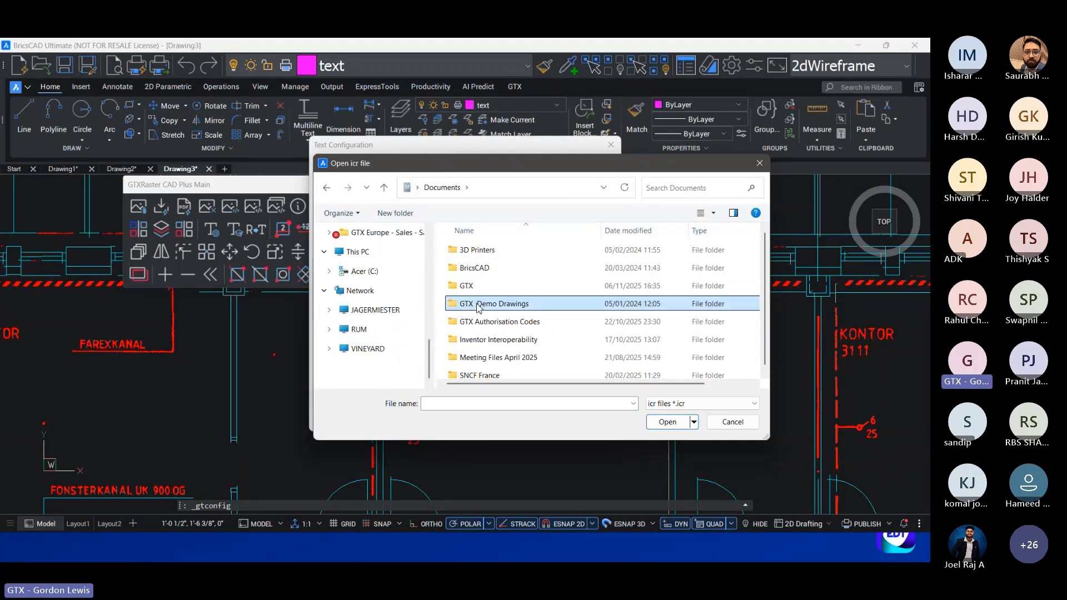
double_click(479, 305)
double_click(471, 269)
click(477, 272)
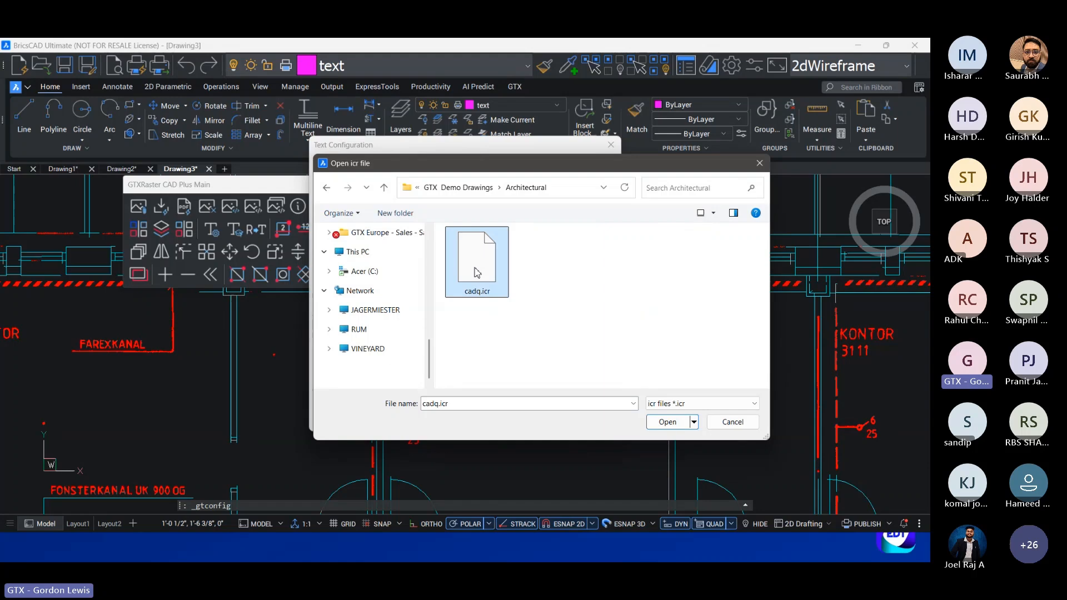
double_click(477, 272)
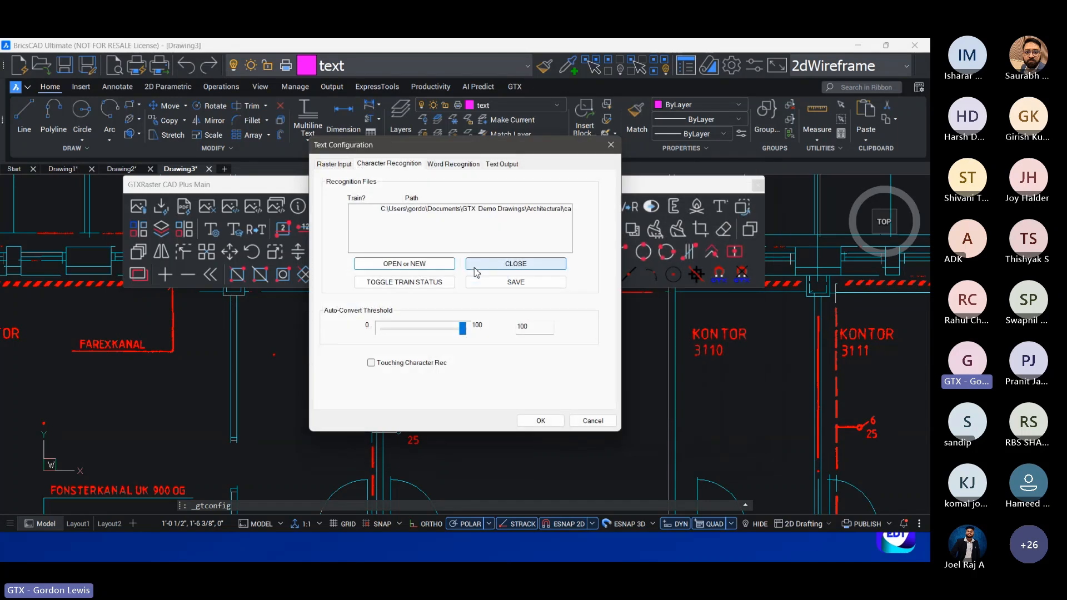
click(395, 281)
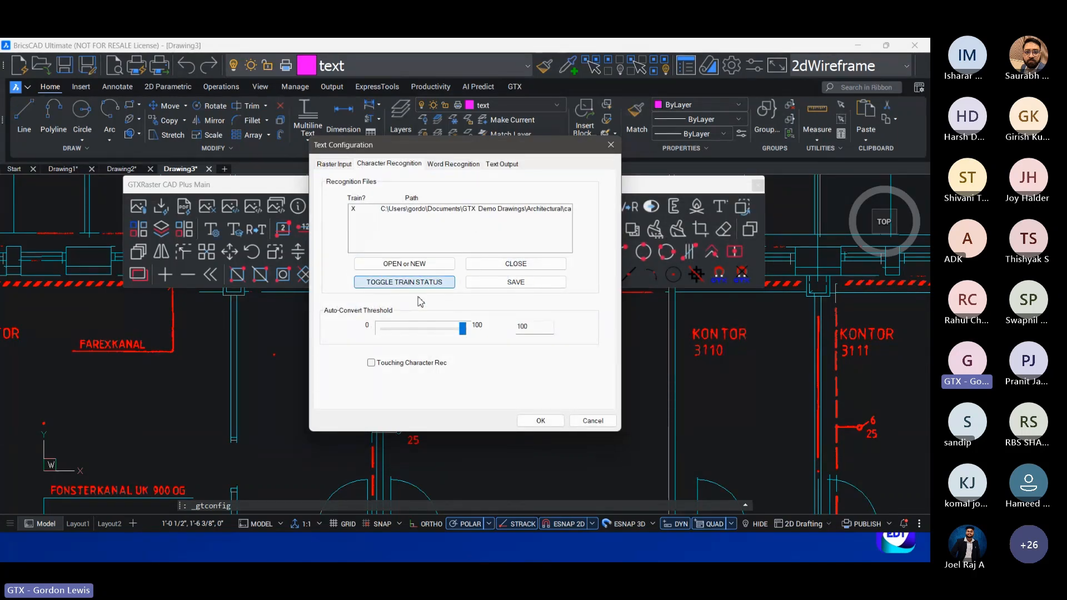
click(540, 421)
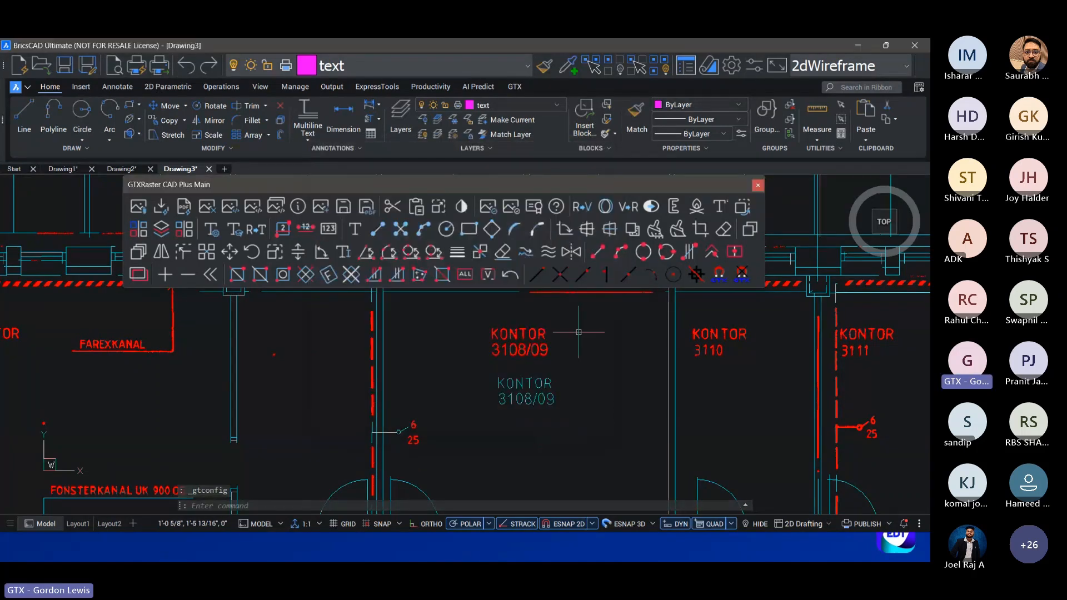
Step: Run raster-to-text conversion on the original KONTOR 3108/09 label and the nearby 6/25 tag, selected with an inside window
click(267, 232)
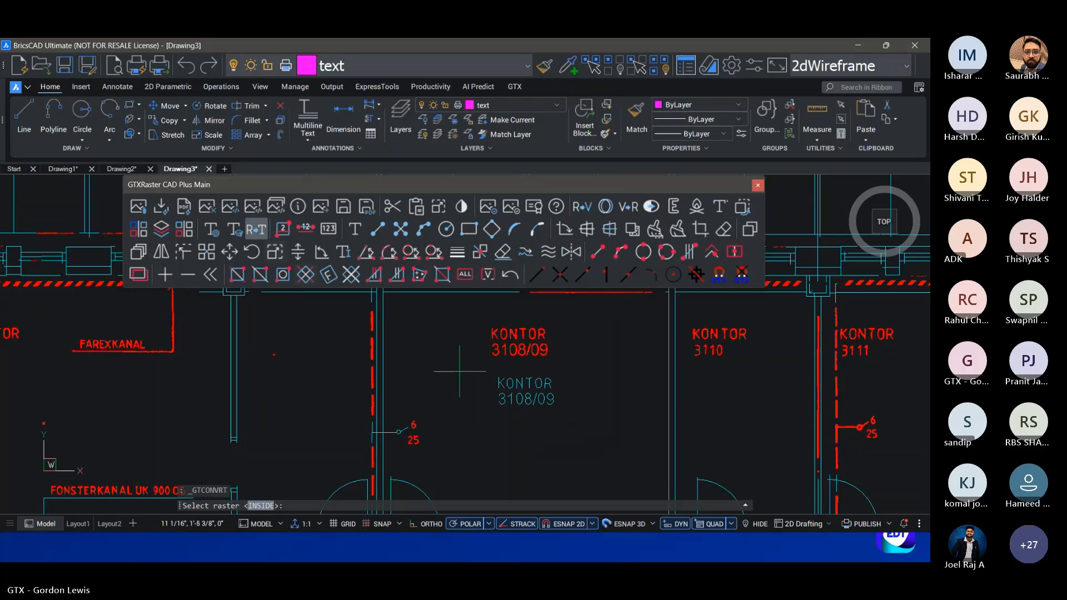
click(397, 304)
click(573, 457)
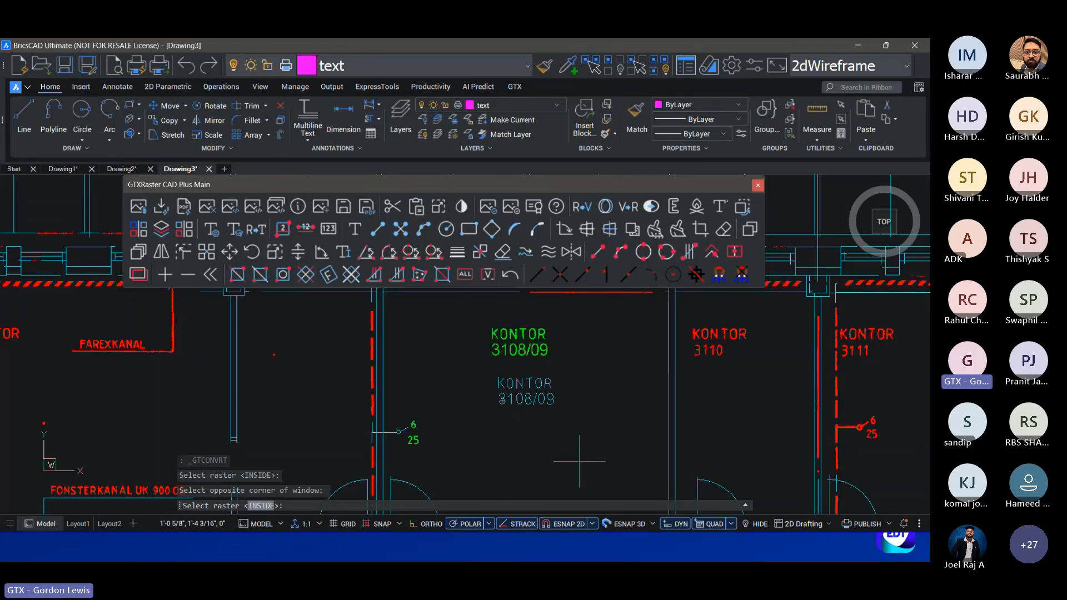
key(Return)
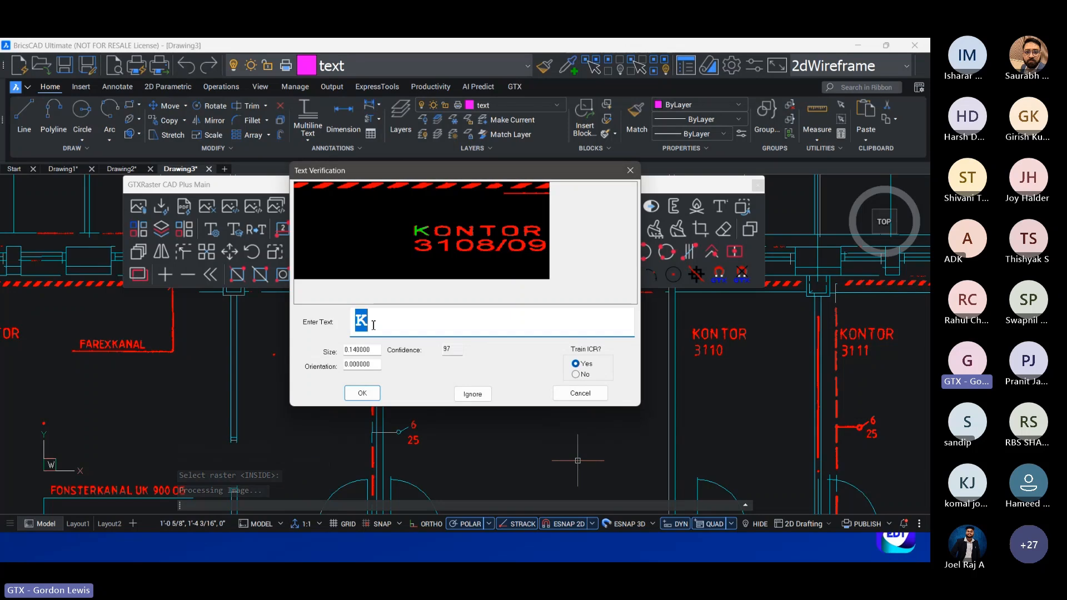
Step: Verify the recognized characters of the KONTOR 3108/09 label one by one, accepting each with ICR training enabled
drag(459, 353, 439, 347)
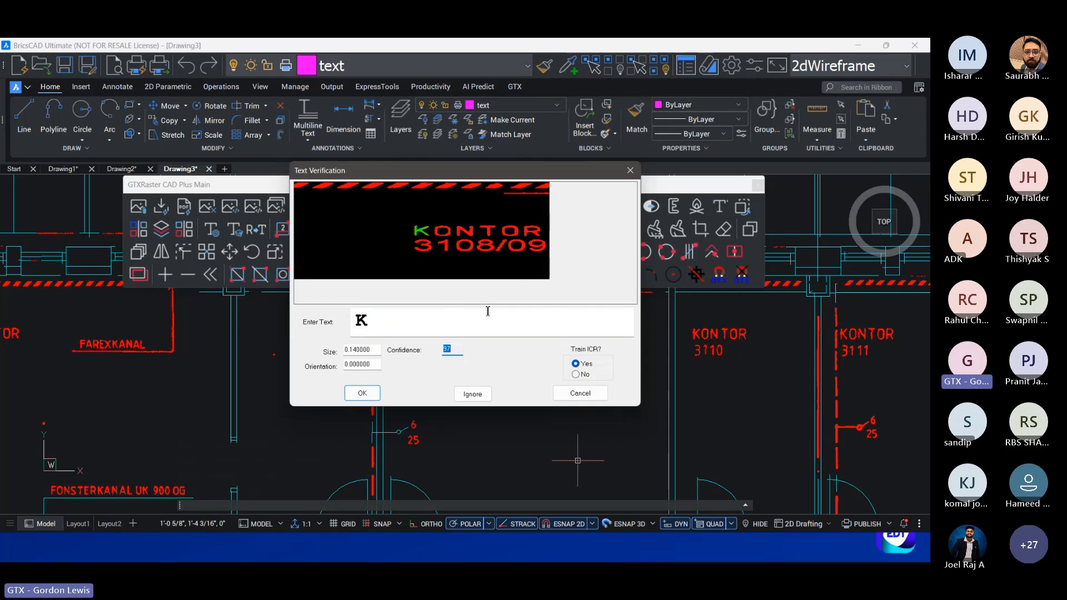
click(365, 392)
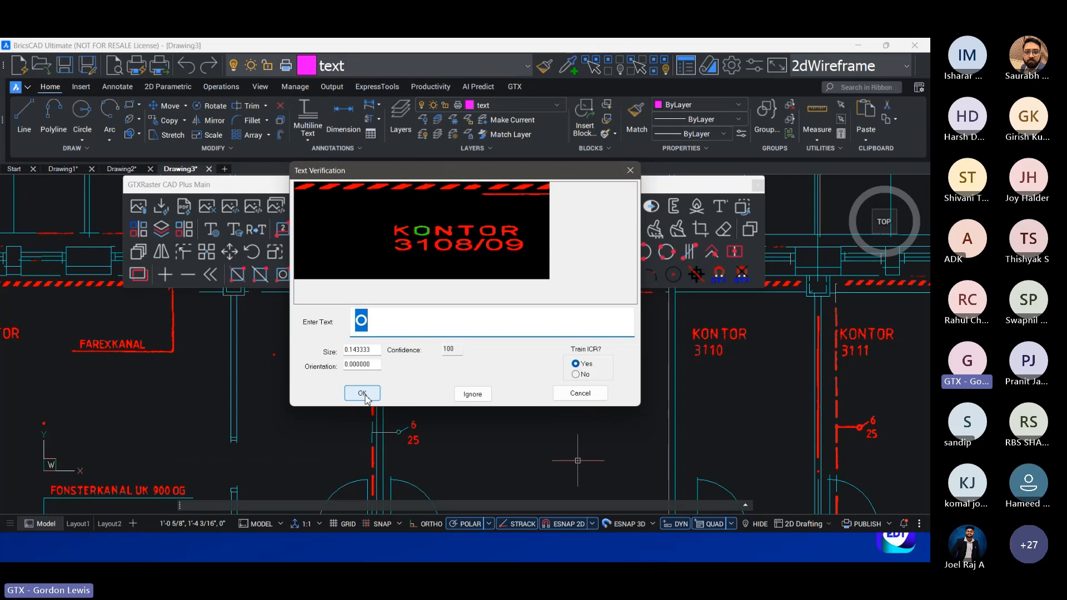
click(362, 393)
click(362, 393)
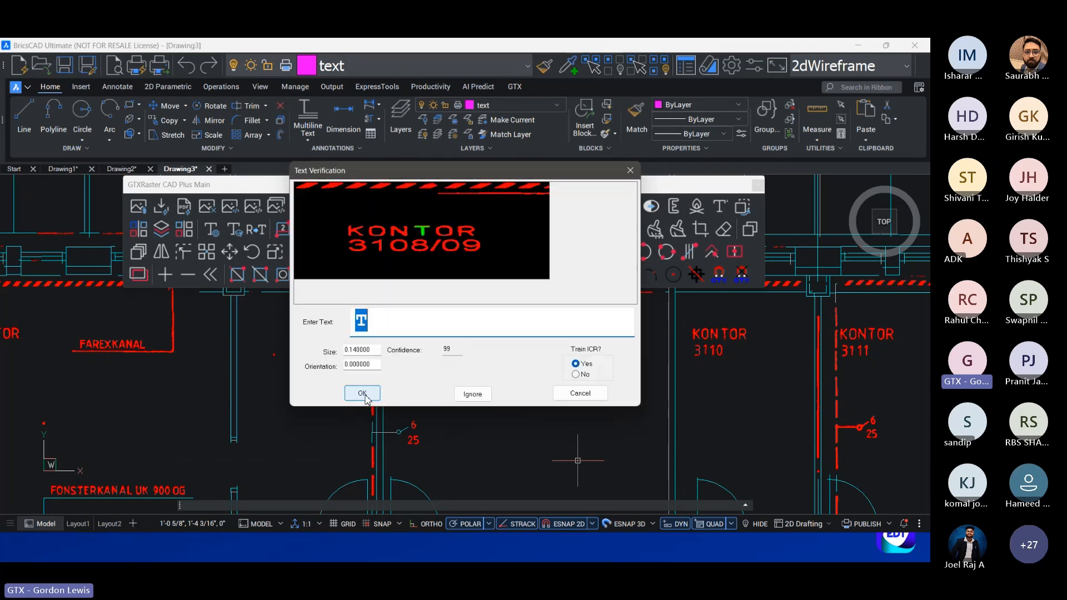
click(362, 392)
click(362, 393)
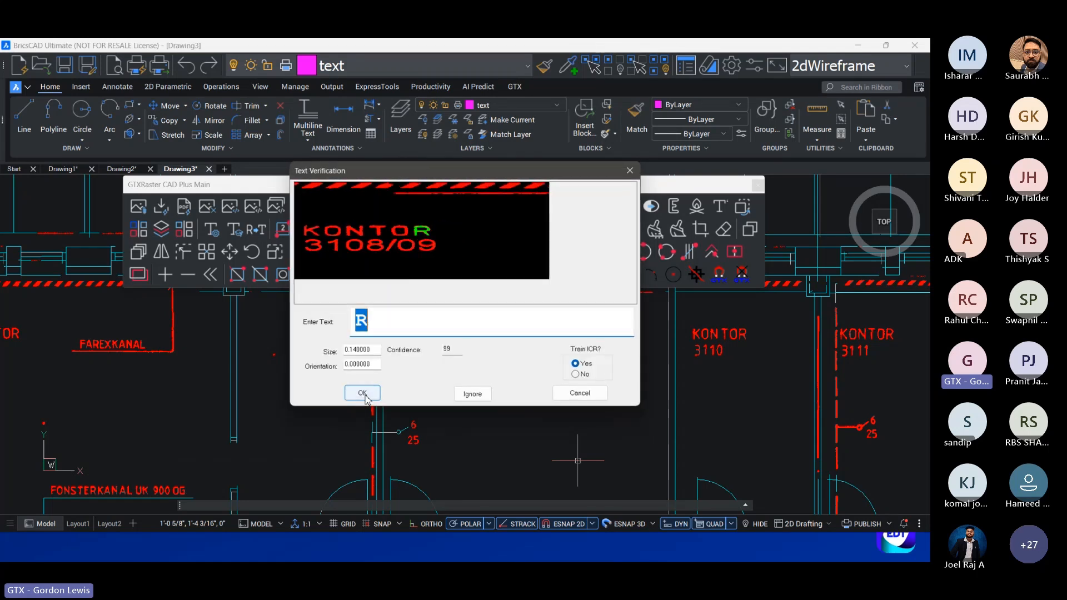
click(363, 393)
click(364, 392)
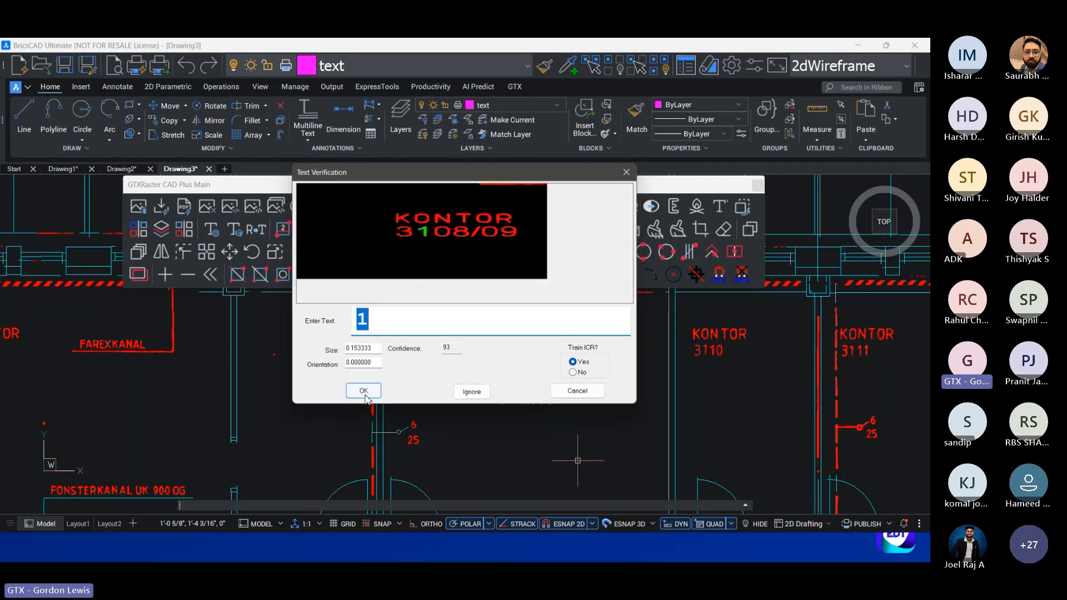
click(364, 392)
click(363, 393)
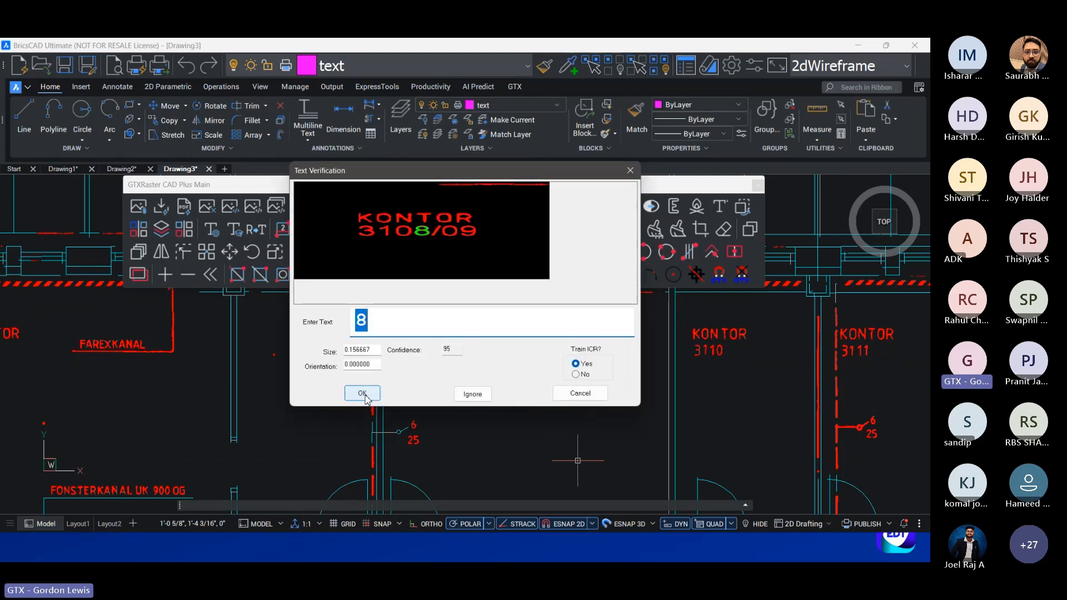
click(364, 392)
click(364, 389)
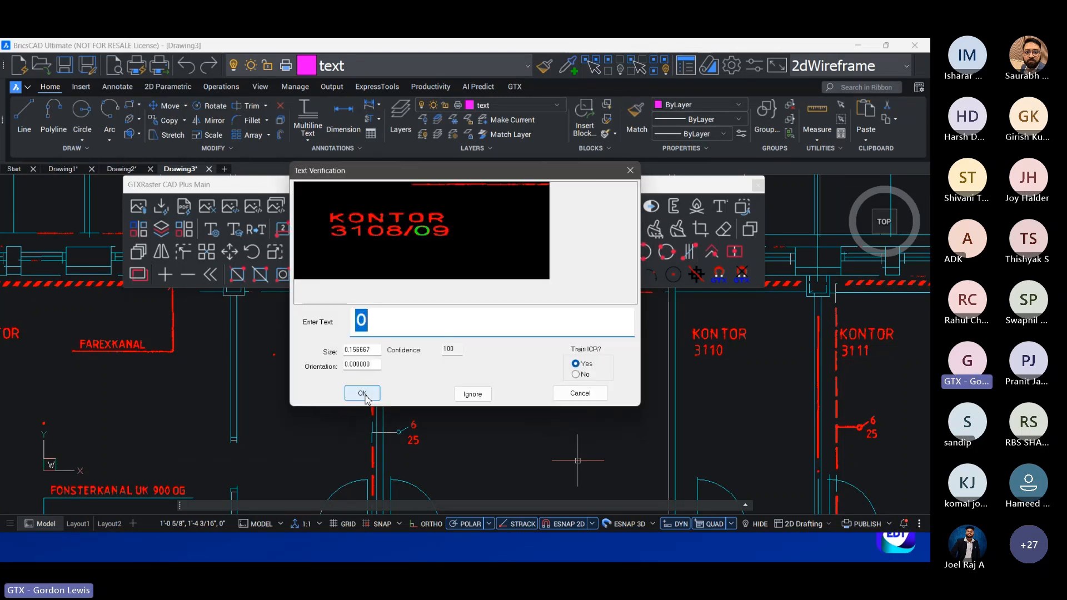
click(365, 393)
click(365, 393)
Step: Accept the recognized characters 6, 2 and 5 of the nearby tag to finish the text conversion
click(366, 393)
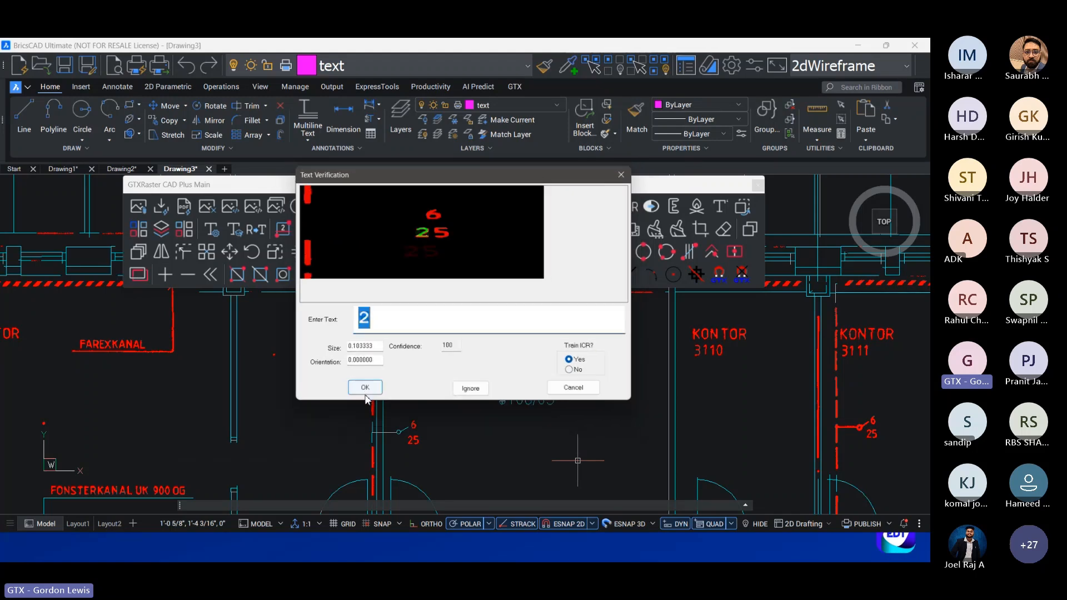
click(365, 393)
click(362, 393)
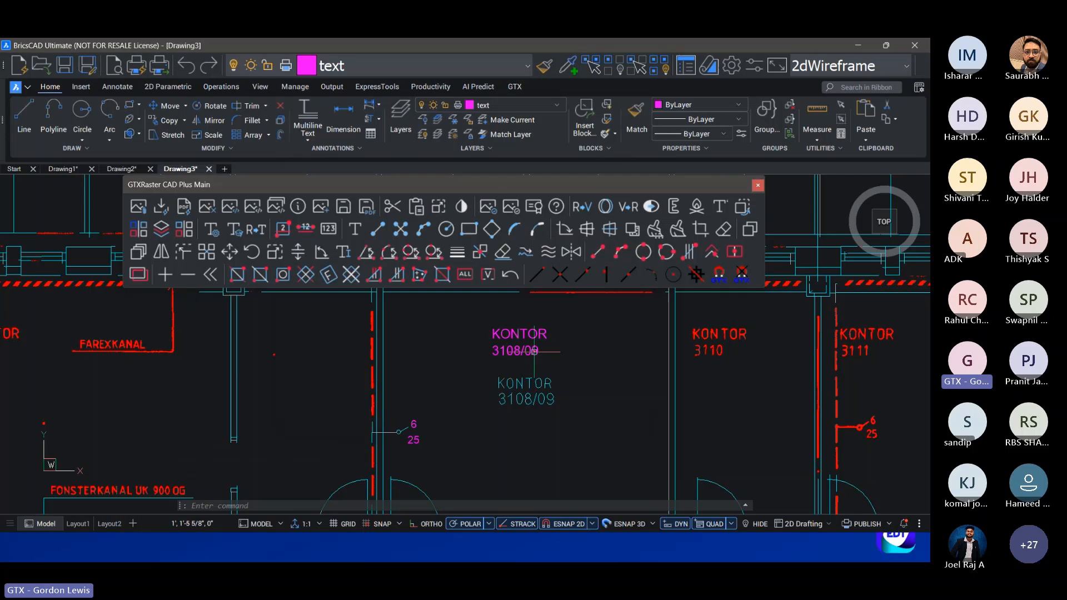
Step: Check that the converted KONTOR text is editable by opening it in the text editor, and leave without changes
double_click(521, 337)
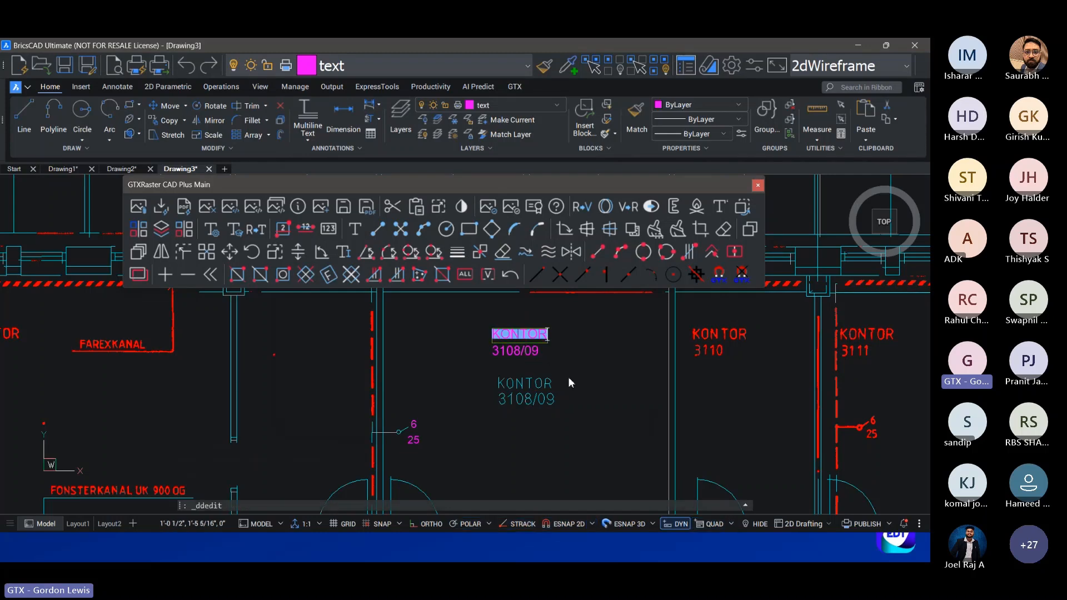
key(Escape)
key(Escape)
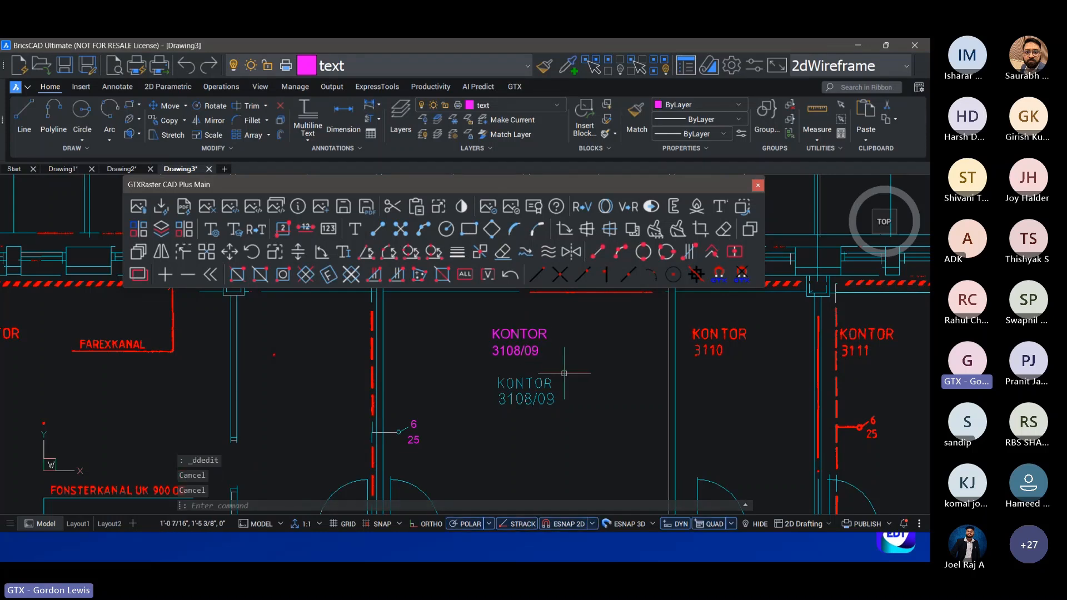
Step: Set the character recognition Auto-Convert Threshold to 85 in the text configuration and accept it
click(225, 234)
click(407, 166)
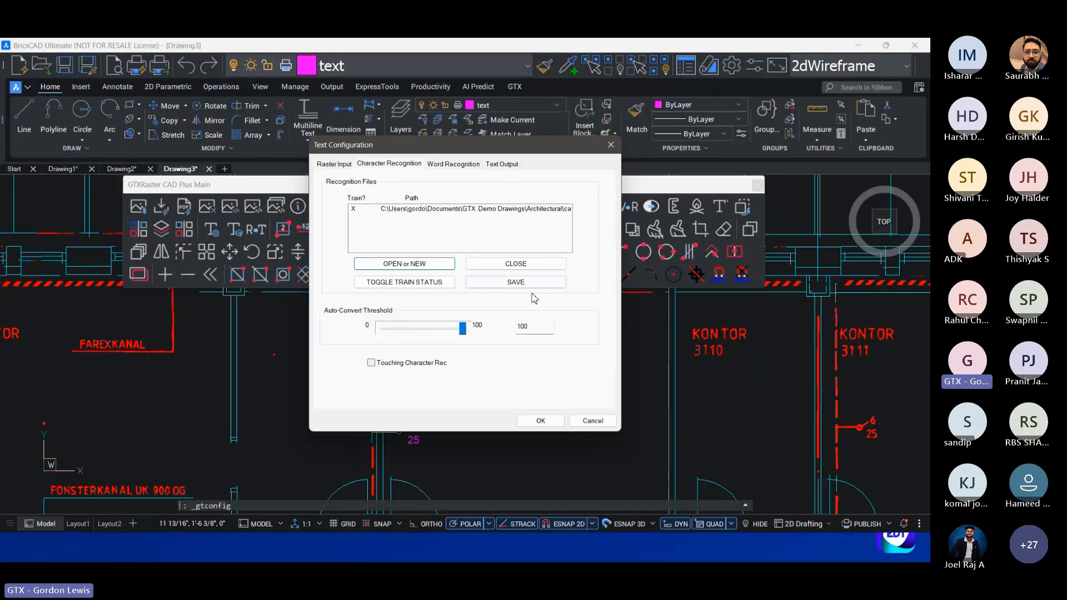
drag(531, 324, 488, 334)
text(85)
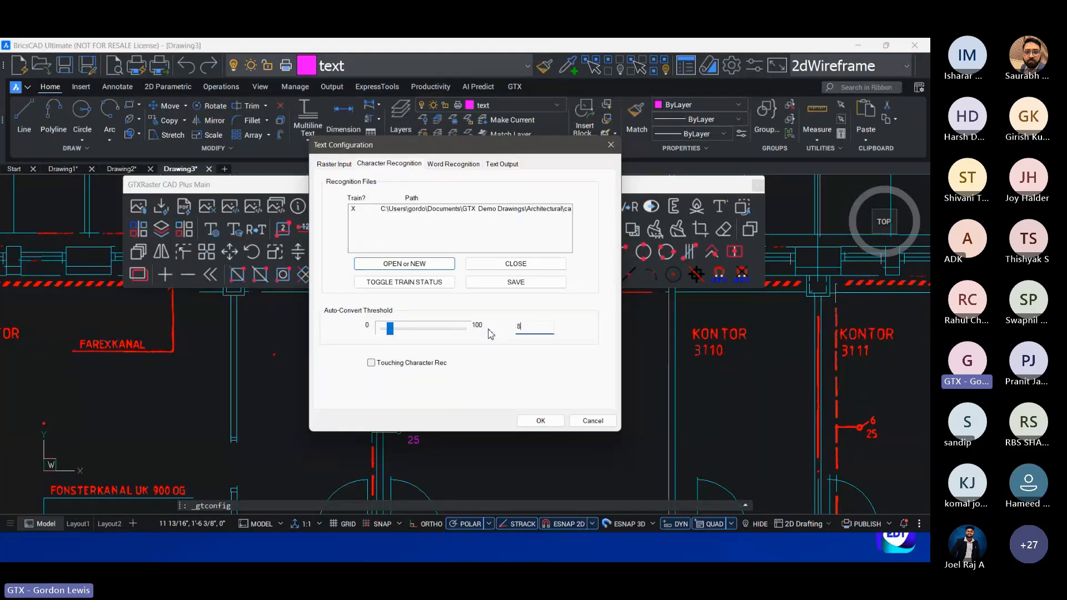
click(540, 421)
Step: Convert the raster labels KONTOR 3110, 3111 and 3112 and the 6/25 tag between them to text using inside windows
middle_drag(608, 416, 283, 412)
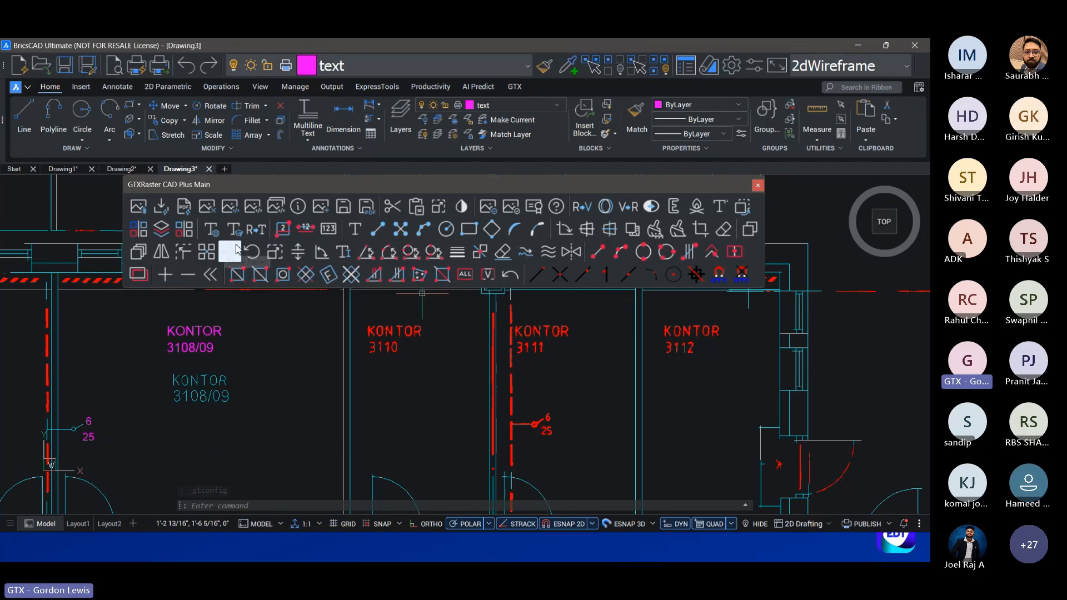
click(256, 230)
click(359, 313)
click(445, 367)
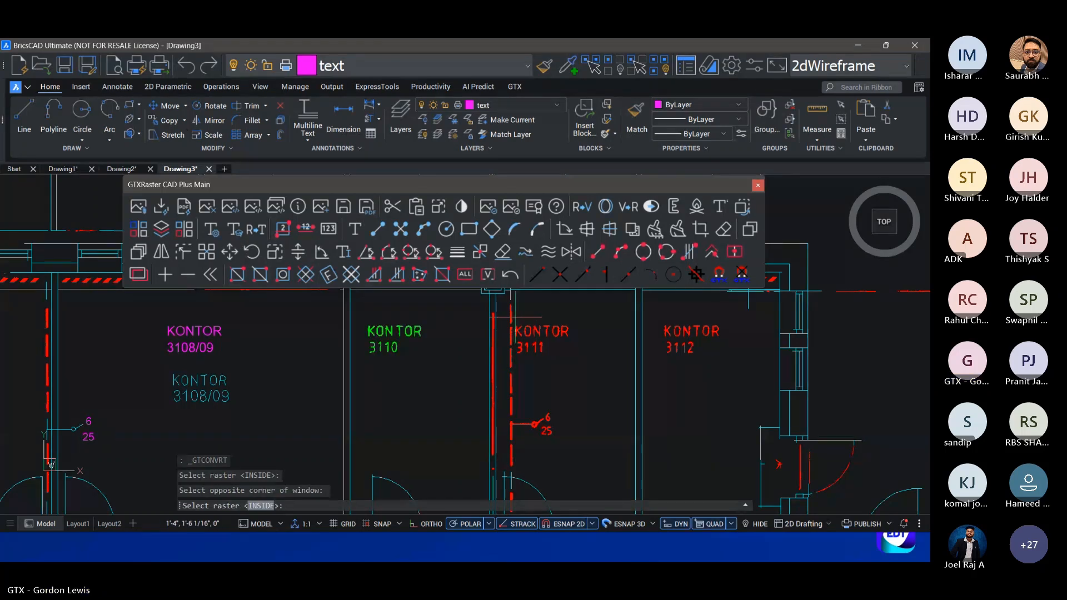
click(515, 318)
click(738, 443)
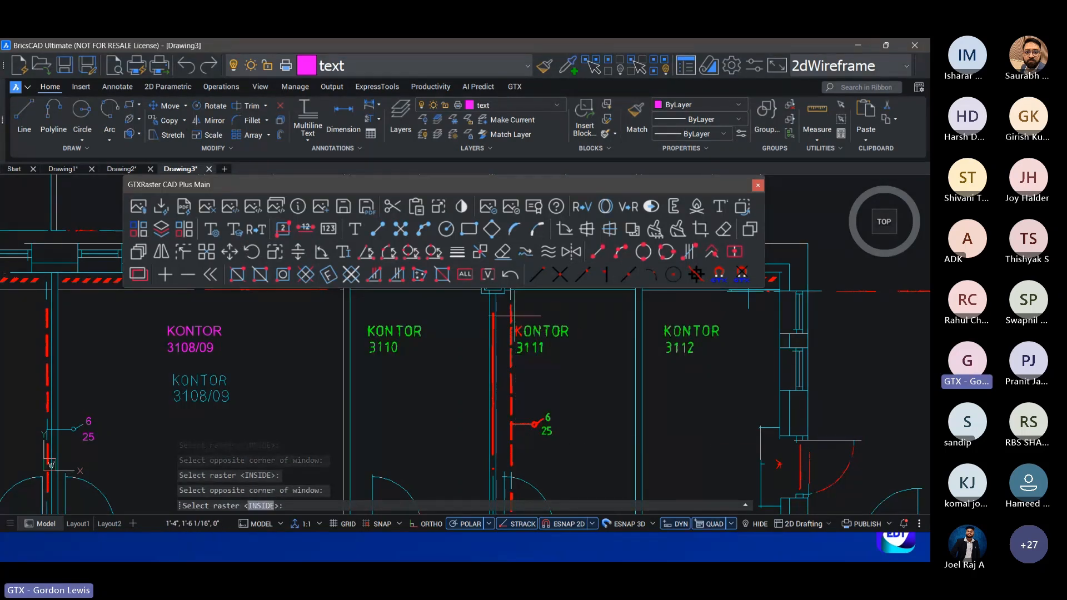
key(Return)
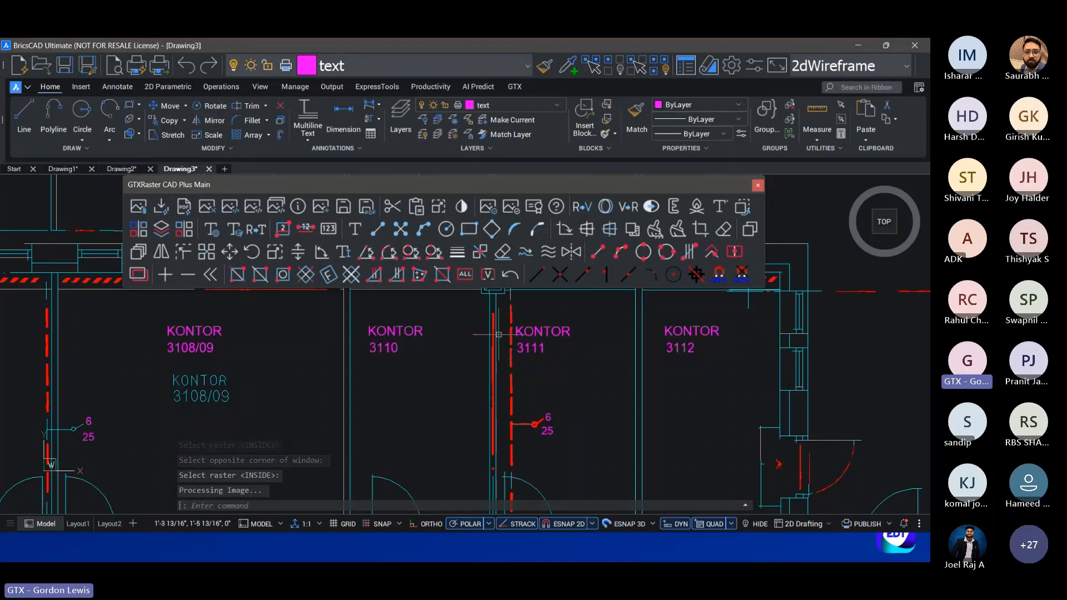
Step: Repeat the raster-to-text conversion on the labels KONTOR 3122, 3121, 3120 and 3119 plus the 6/25 tag, accepting 9 for the queried character
scroll(575, 365, down, 5)
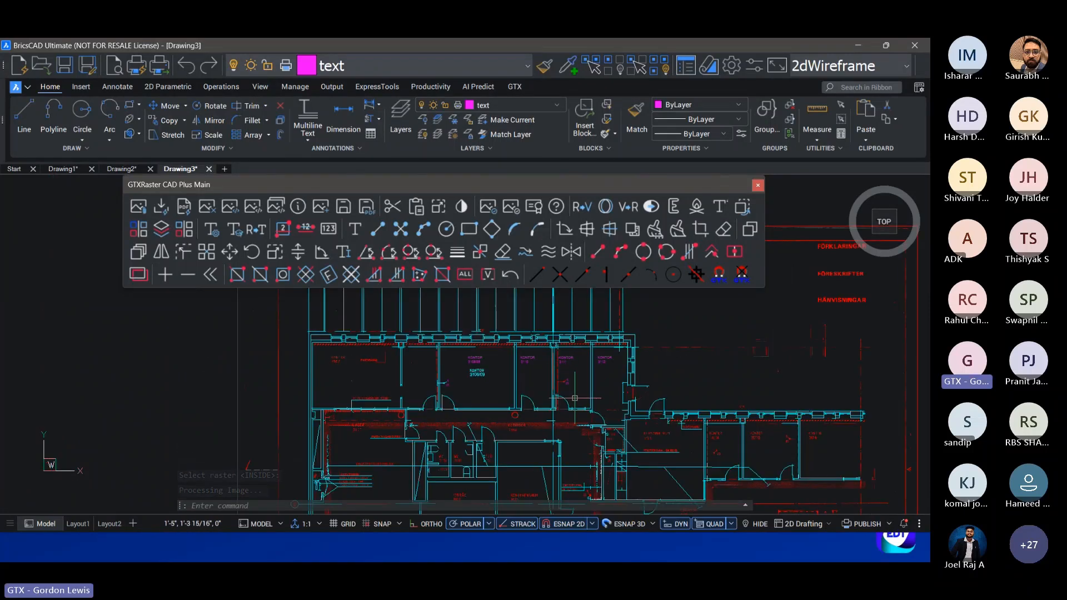
scroll(512, 416, up, 2)
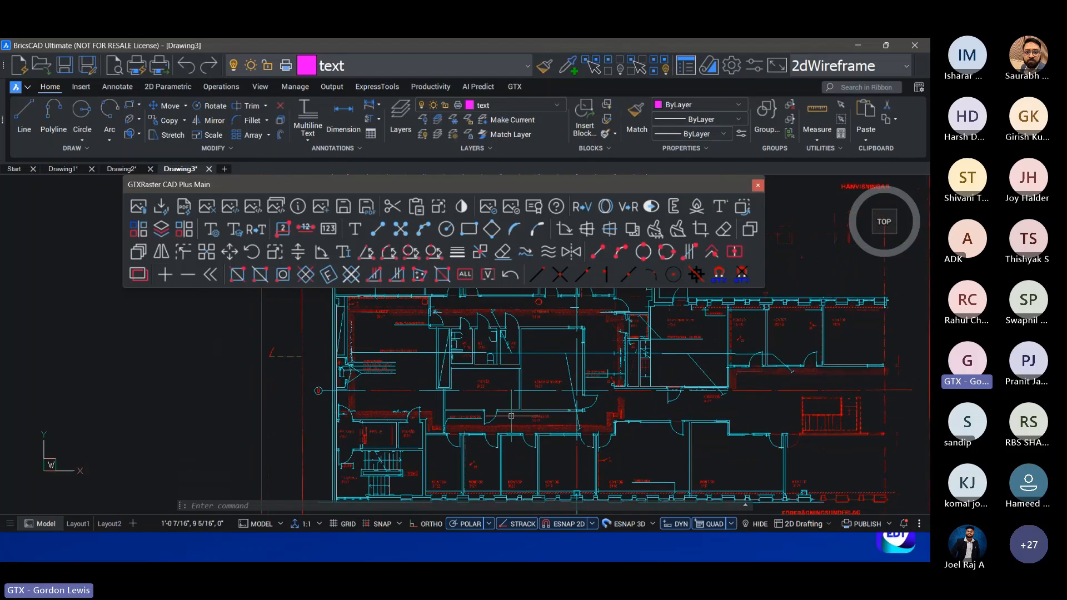
scroll(511, 415, up, 5)
right_click(362, 365)
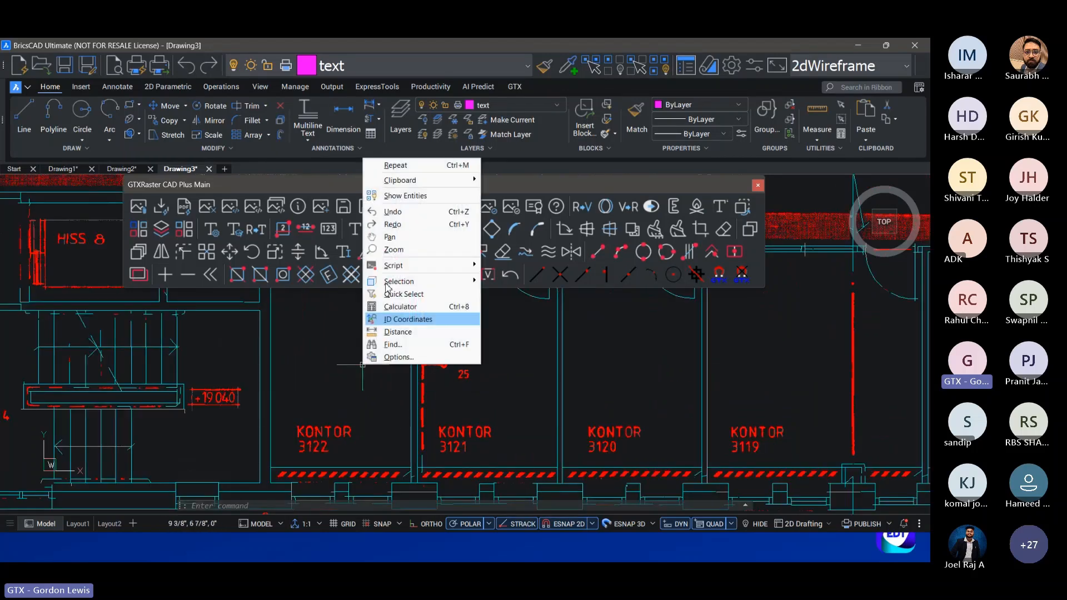
click(396, 165)
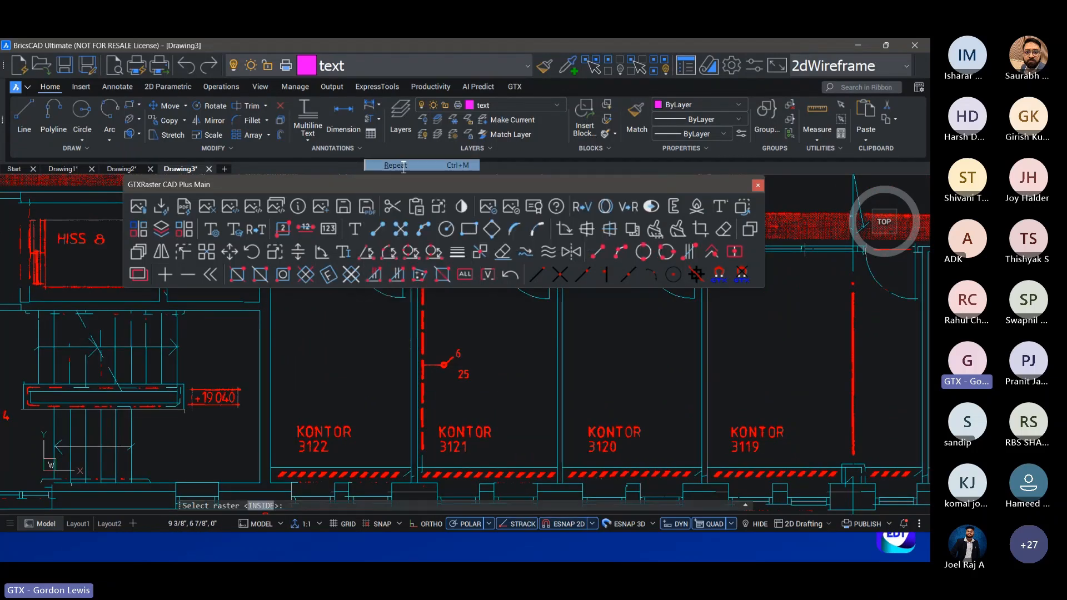
click(286, 412)
click(372, 465)
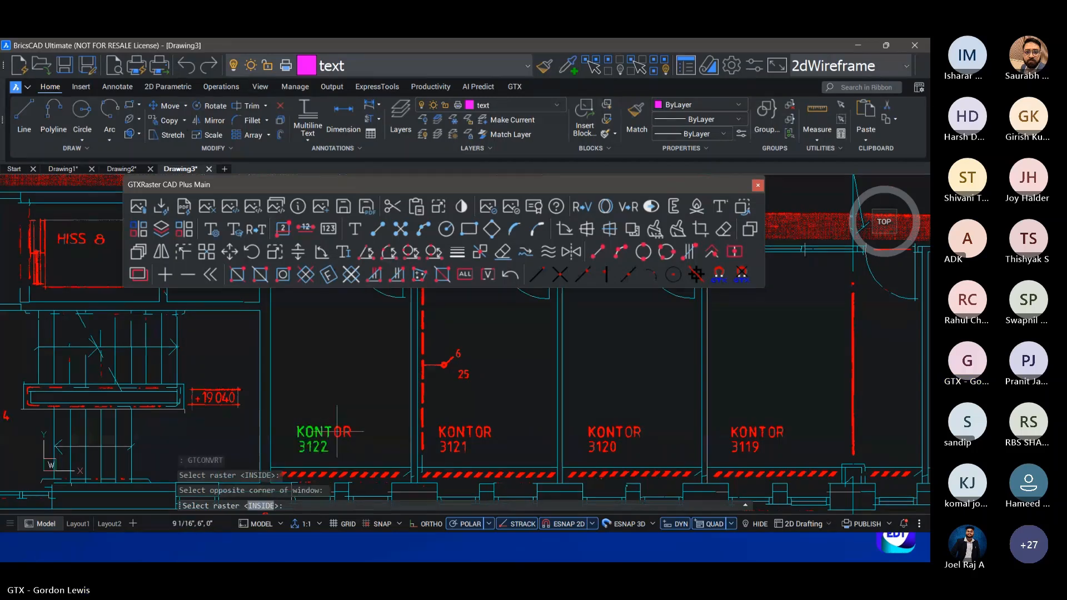
click(429, 338)
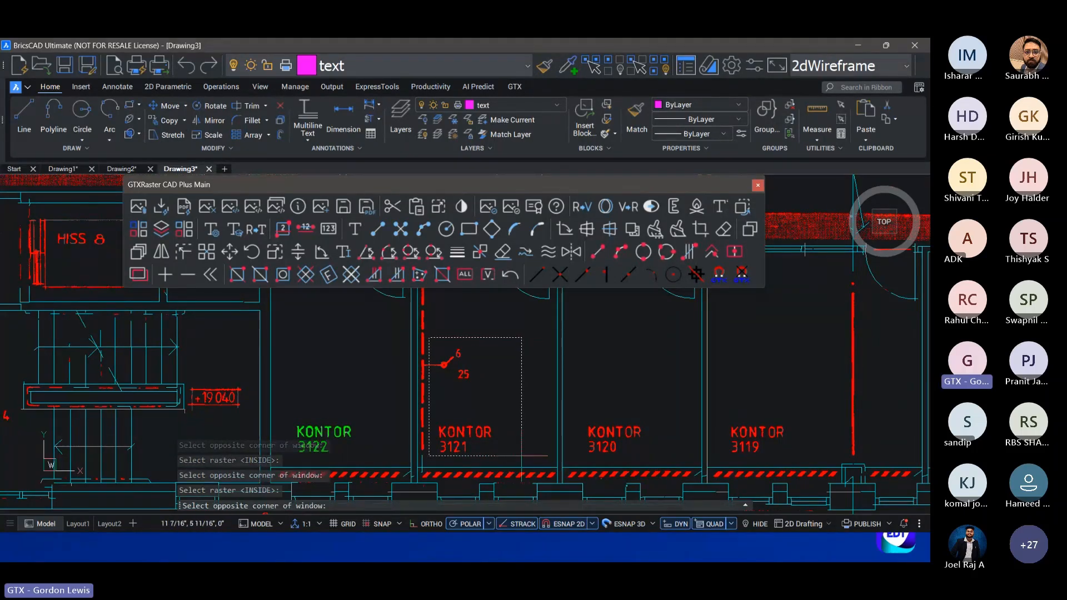
click(522, 456)
click(579, 411)
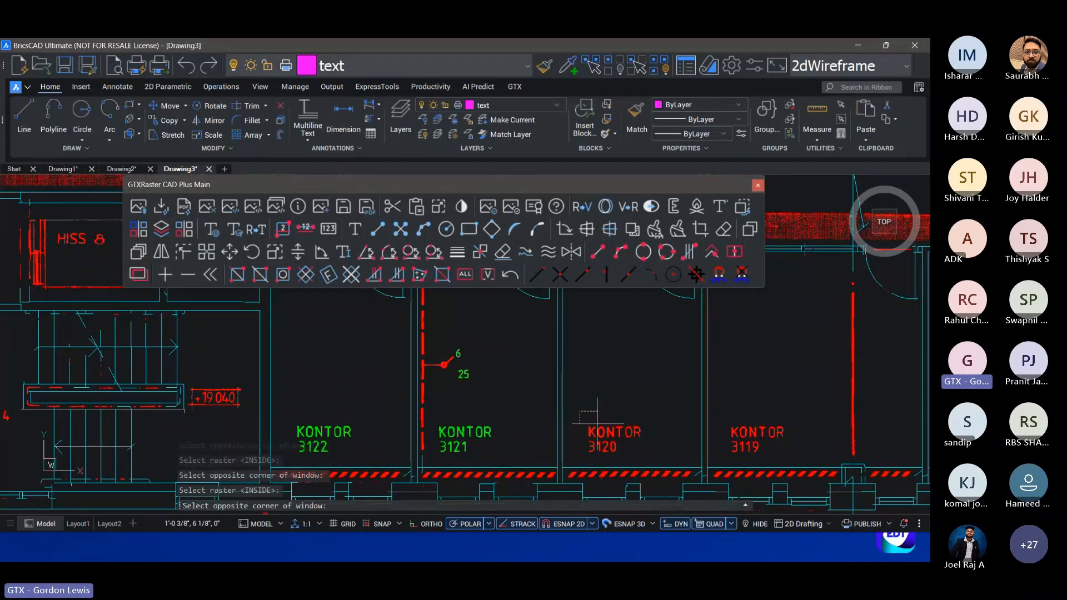
click(667, 453)
click(723, 417)
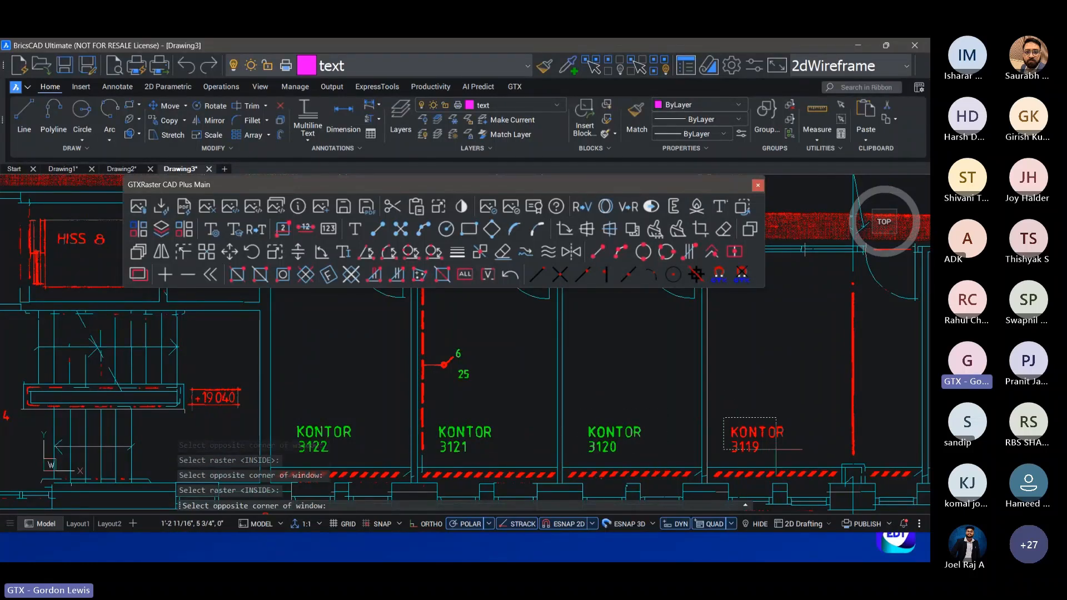
click(776, 449)
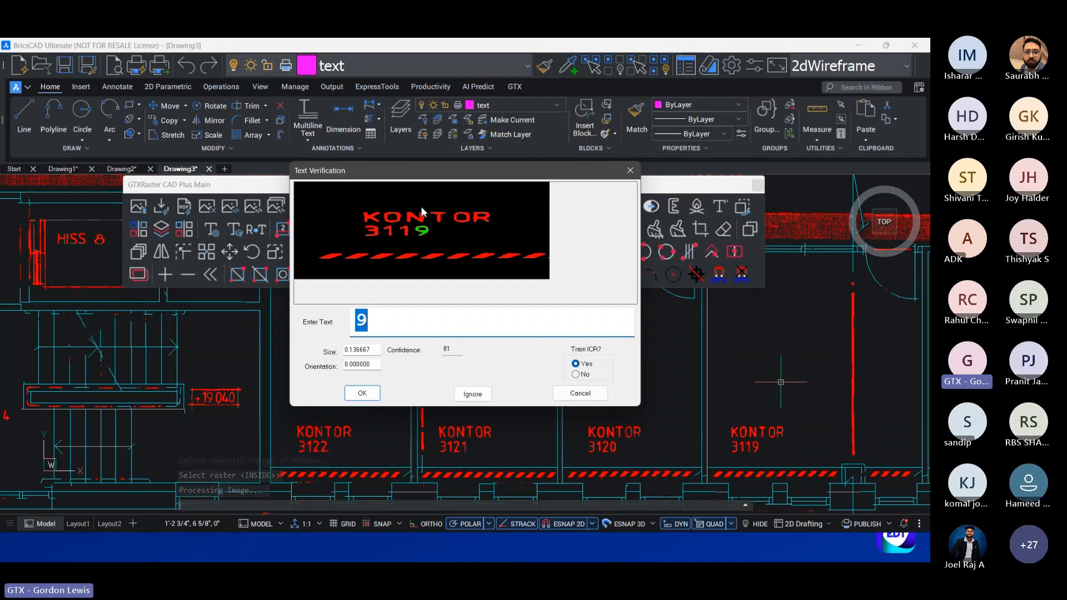
click(363, 394)
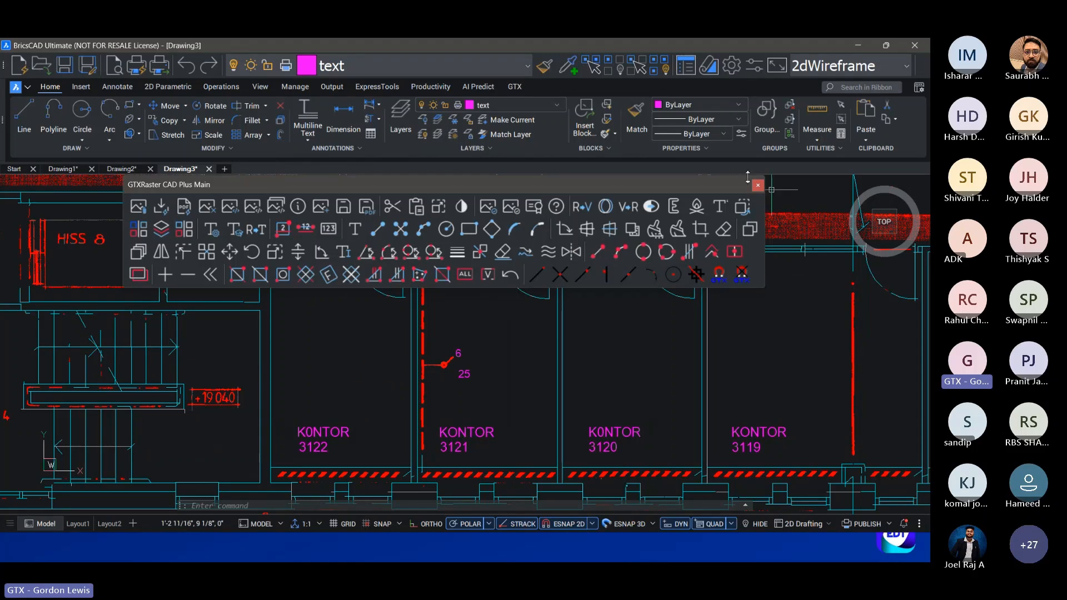
Step: Turn off the RASTER layer and move the GTXRaster CAD Plus toolbar aside to show the vectorized floor plan
click(501, 105)
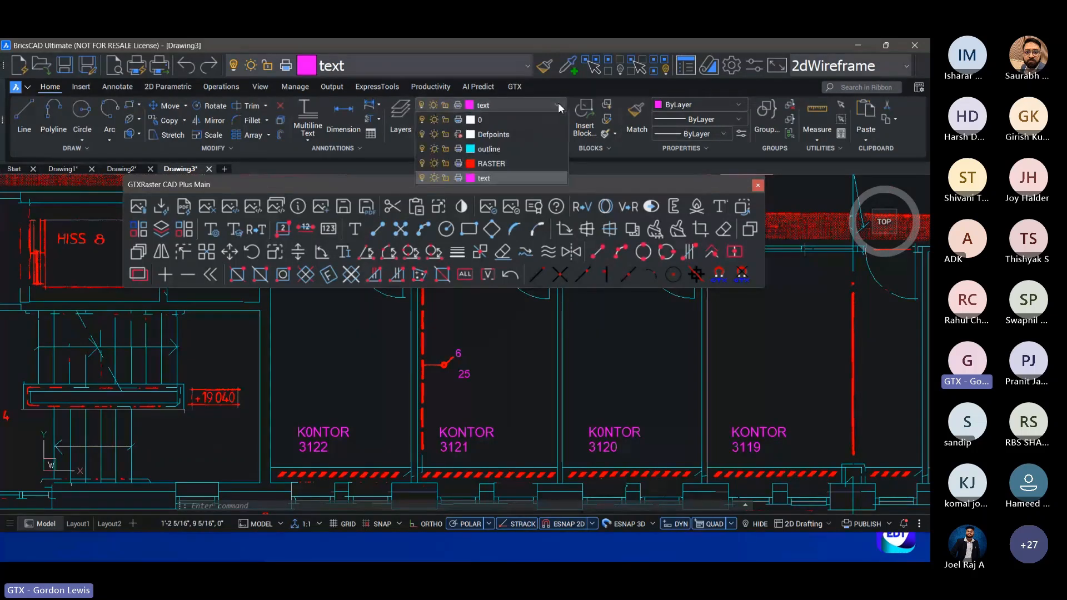
click(422, 163)
scroll(536, 372, down, 5)
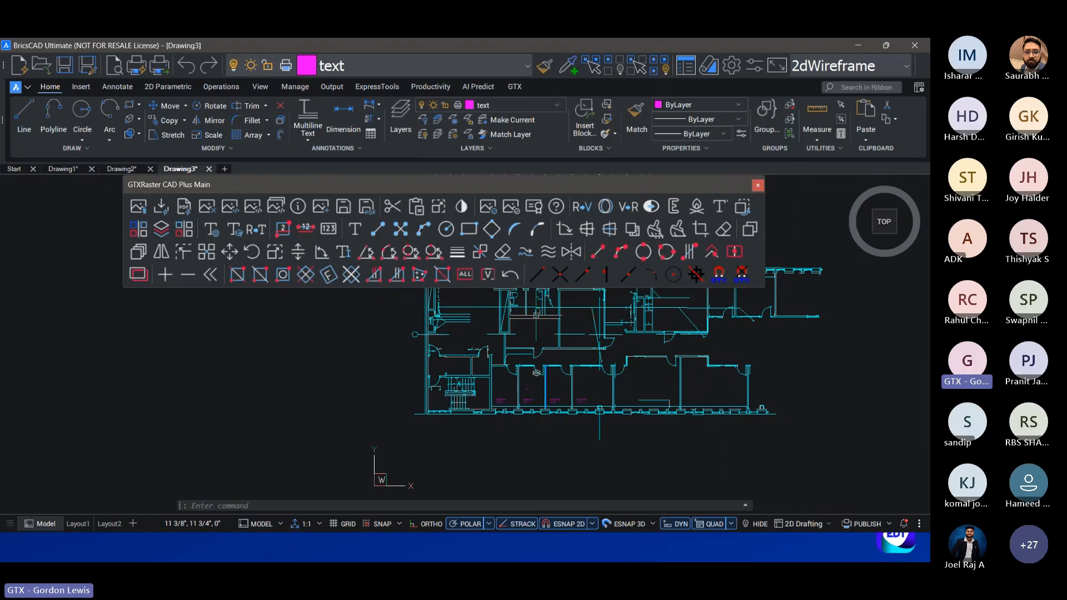
mouse_move(520, 181)
mouse_down()
mouse_move(448, 347)
mouse_move(38, 295)
mouse_up()
middle_drag(538, 339, 477, 375)
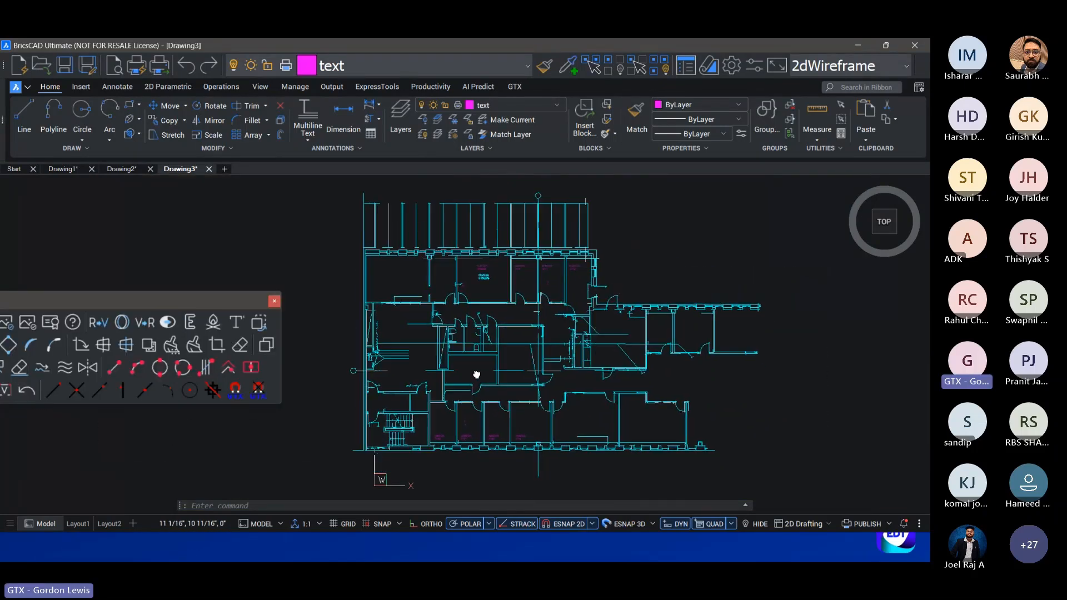
scroll(506, 311, up, 2)
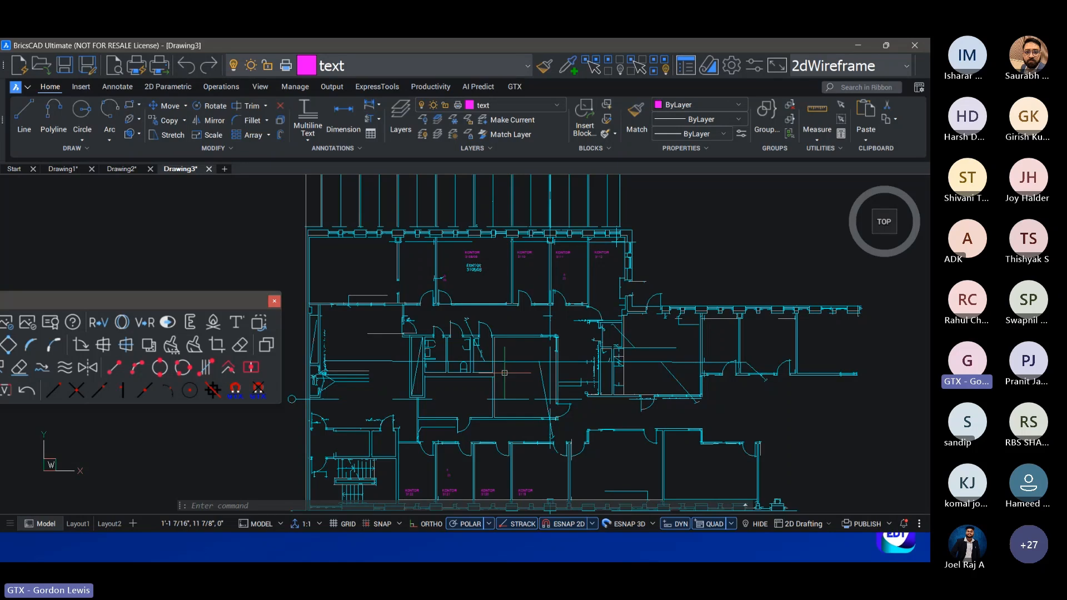
Step: Bring the GTXRaster CAD Plus toolbar back fully into view and switch to Drawing1
drag(161, 298, 611, 248)
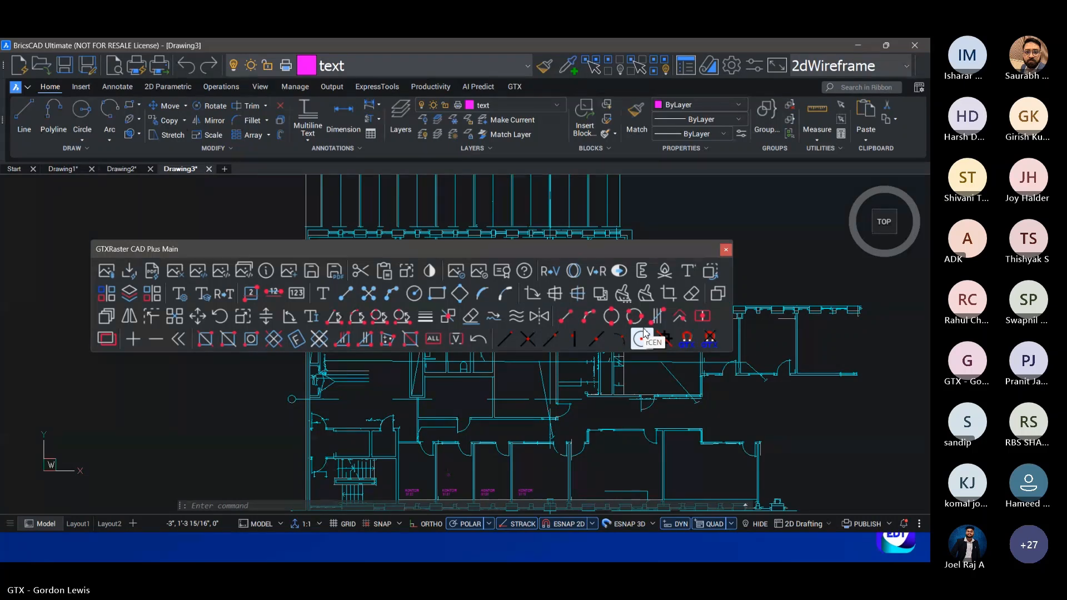
key(alt+Tab)
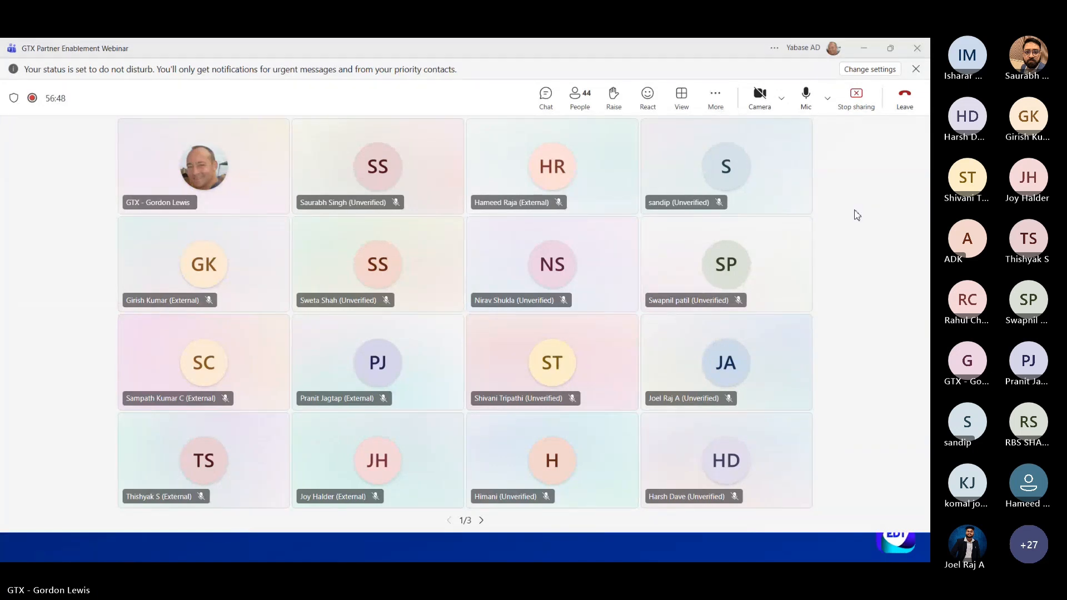
key(alt+Tab)
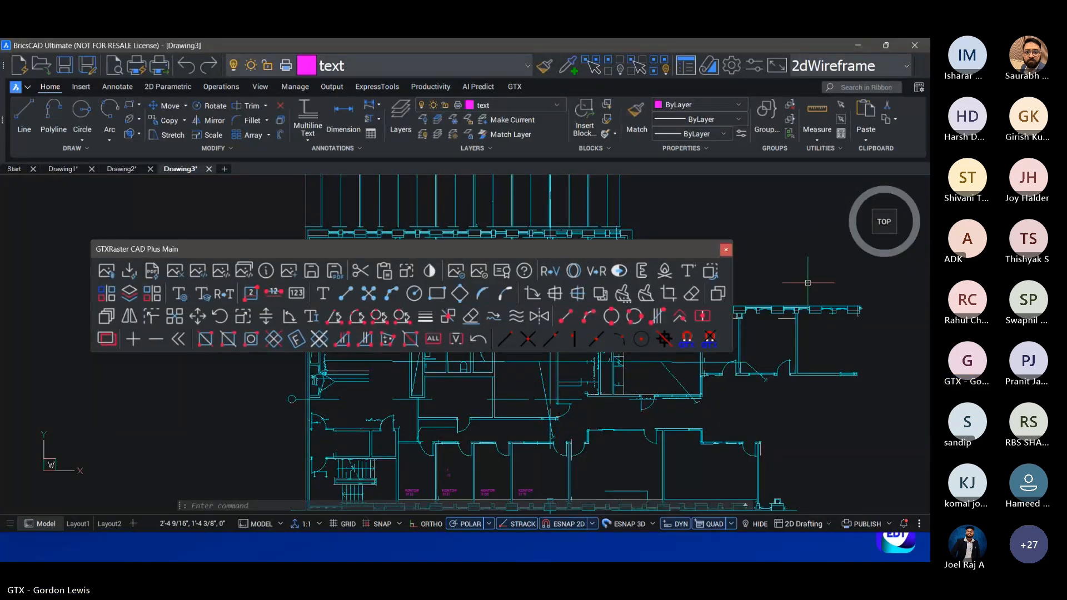
click(71, 171)
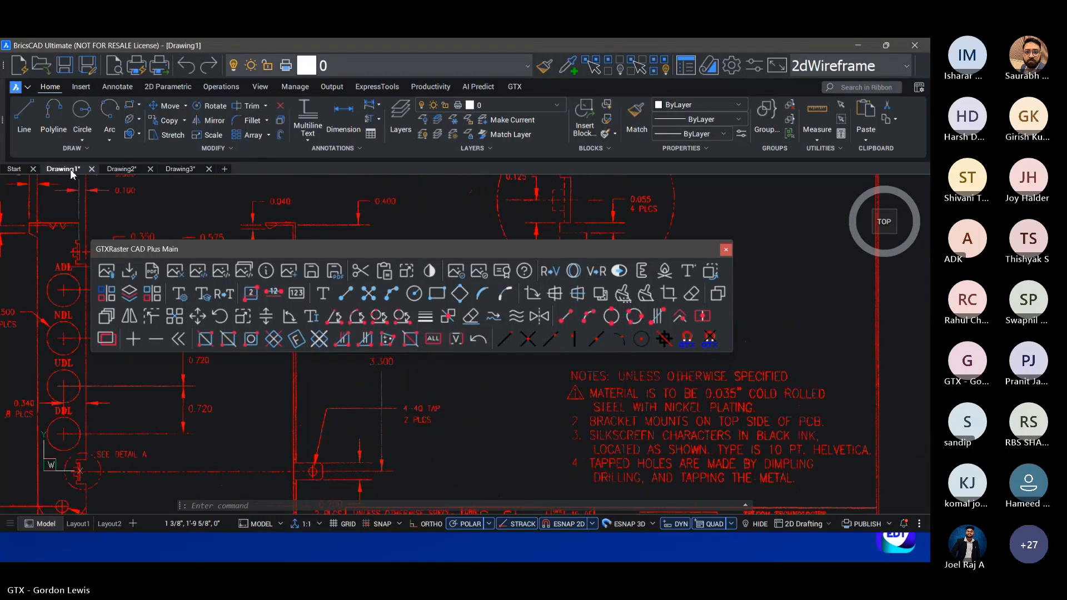
Step: Move the GTXRaster CAD Plus toolbar up to uncover more of the bracket drawing in Drawing1
scroll(486, 433, down, 3)
middle_drag(480, 422, 585, 407)
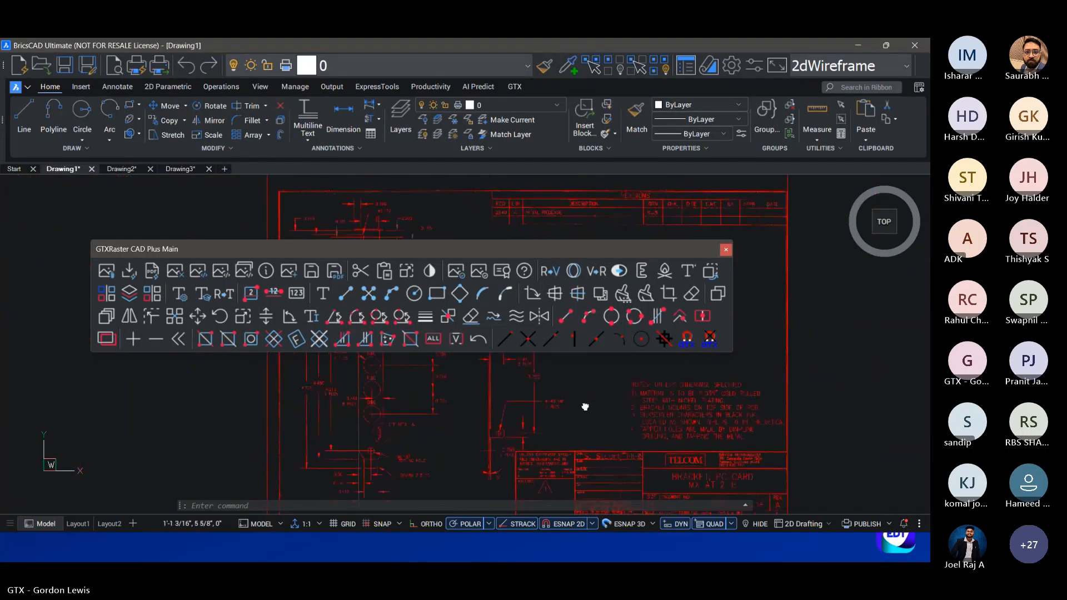
drag(517, 253, 576, 202)
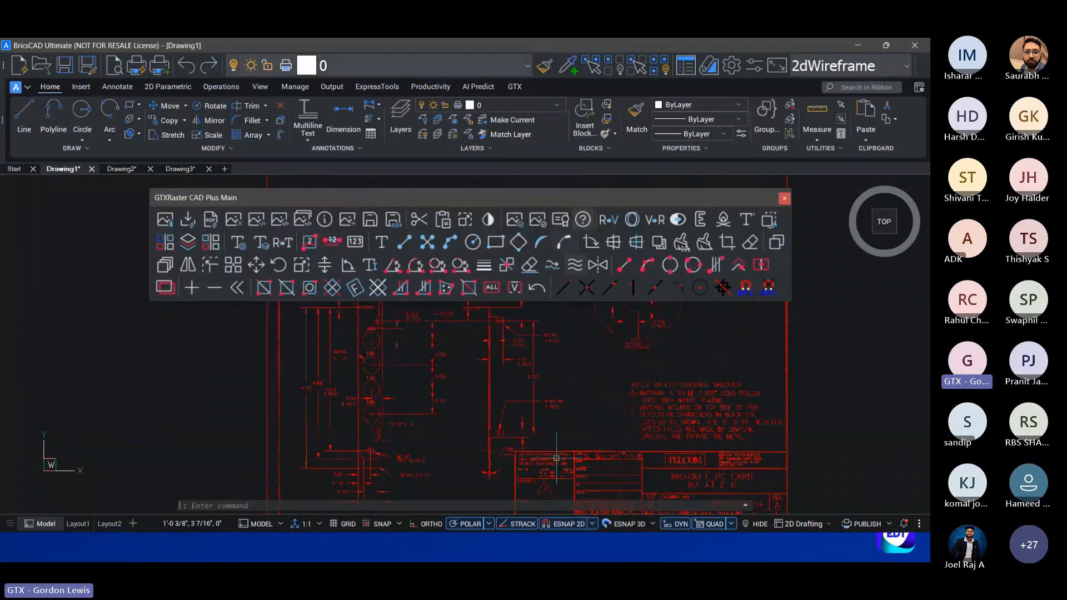
middle_drag(519, 385, 508, 404)
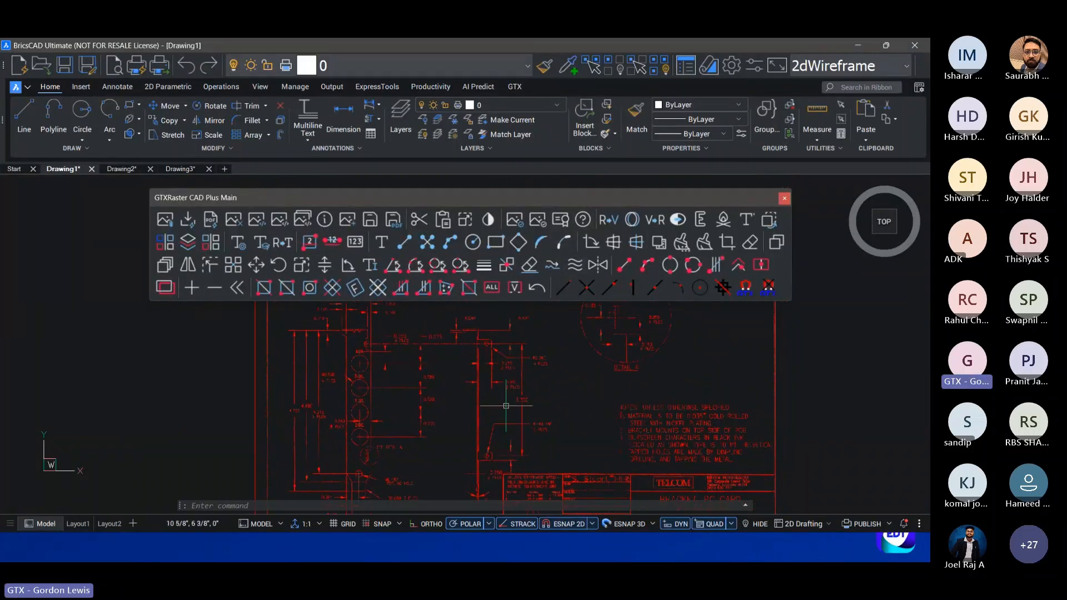
Step: Switch to Drawing3 and turn the RASTER layer back on to show the scan beneath the vectors
click(179, 168)
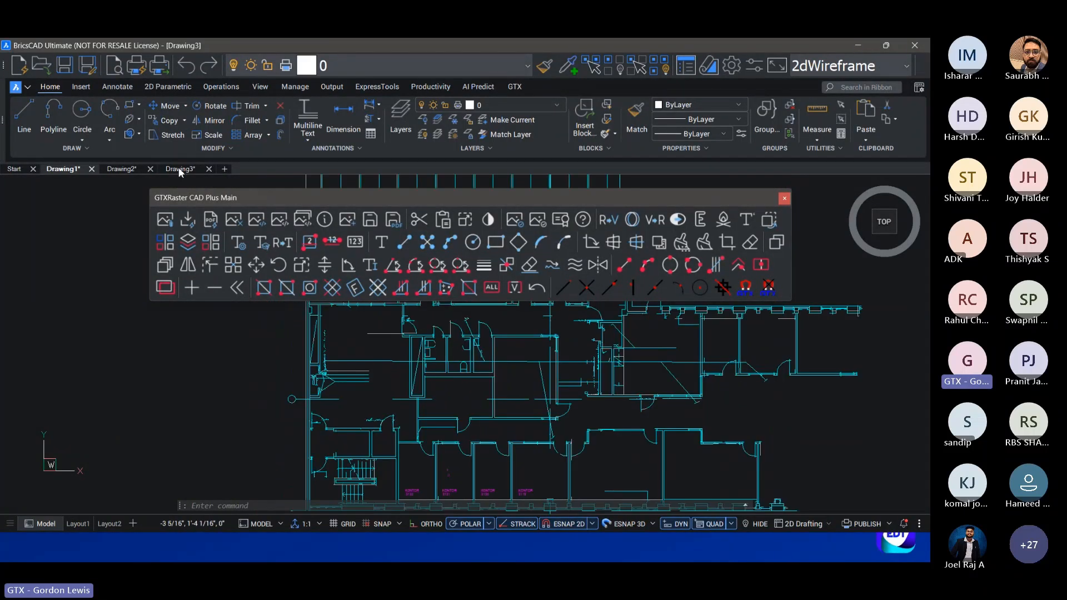
click(558, 105)
click(425, 167)
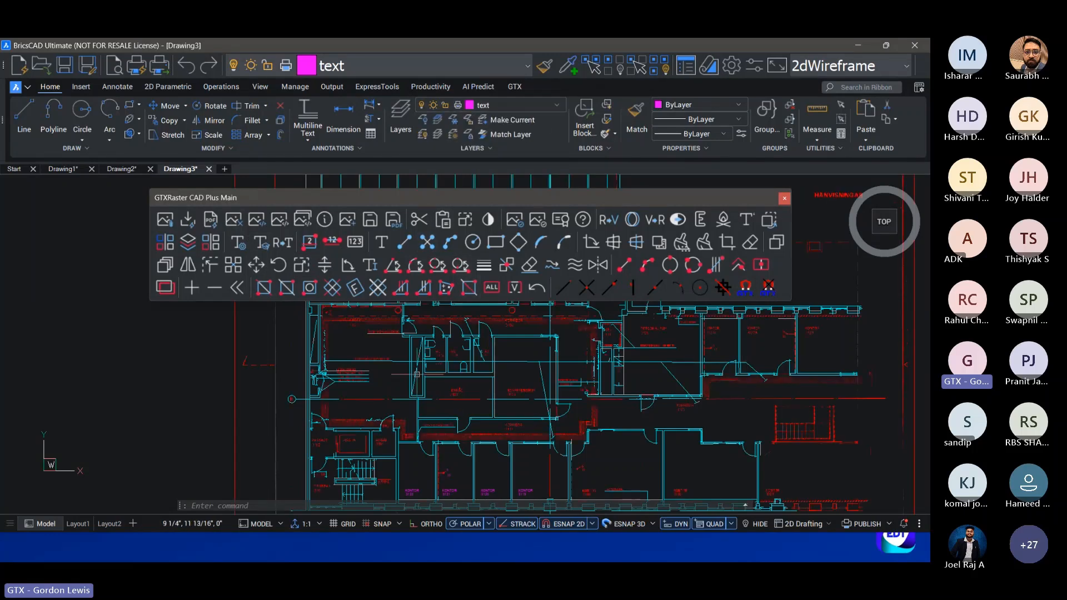
middle_drag(448, 393, 360, 392)
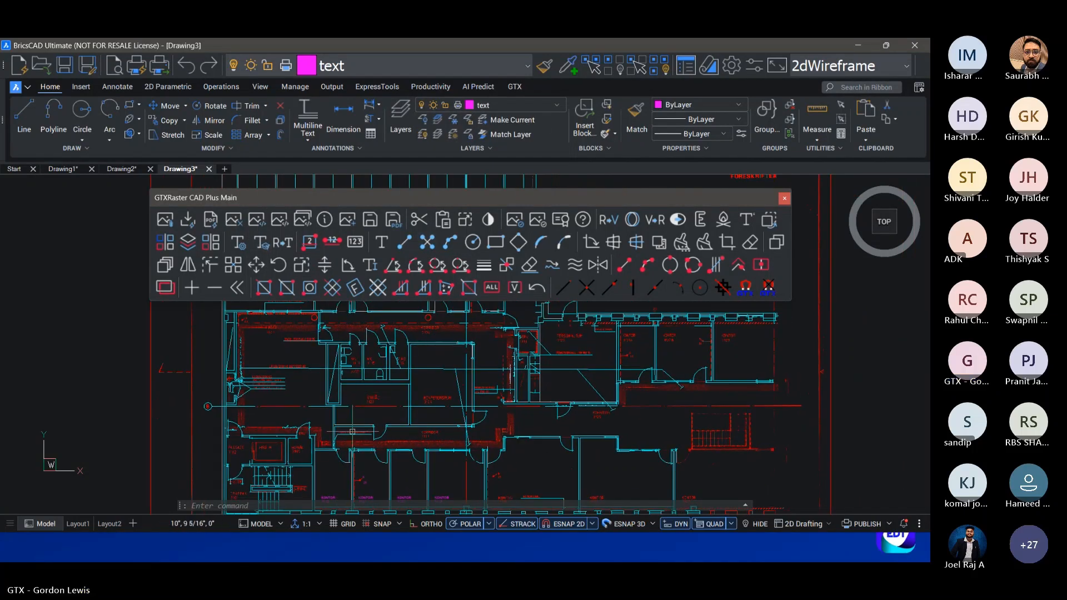
Step: Inspect the drawing's image attachments with the IMAGE command, widening the list to read the cadq entry, and close it
mouse_move(358, 434)
text(IMAh)
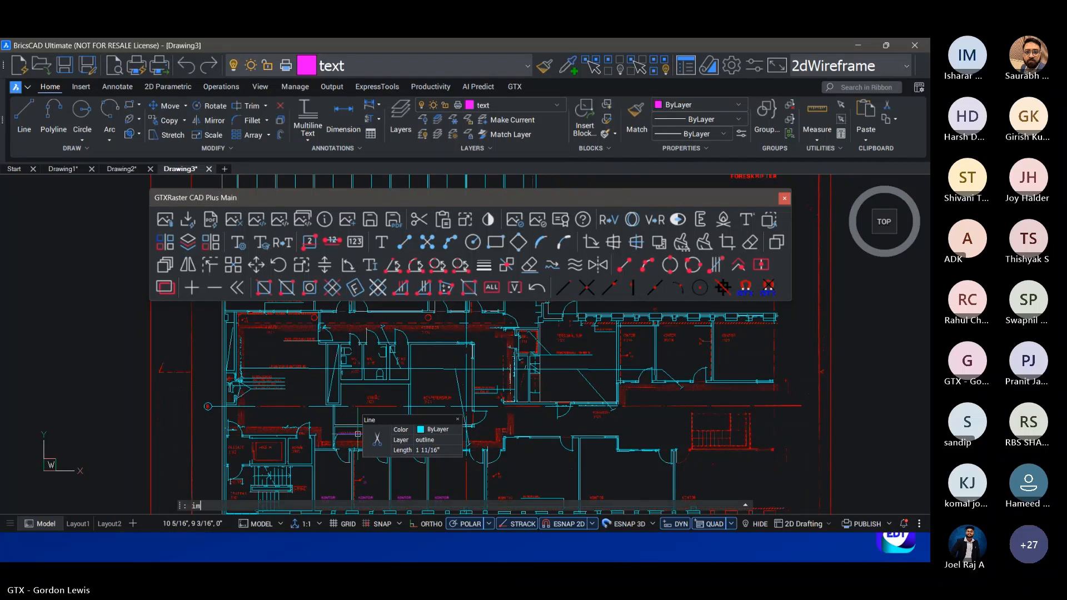
key(BackSpace)
text(GE)
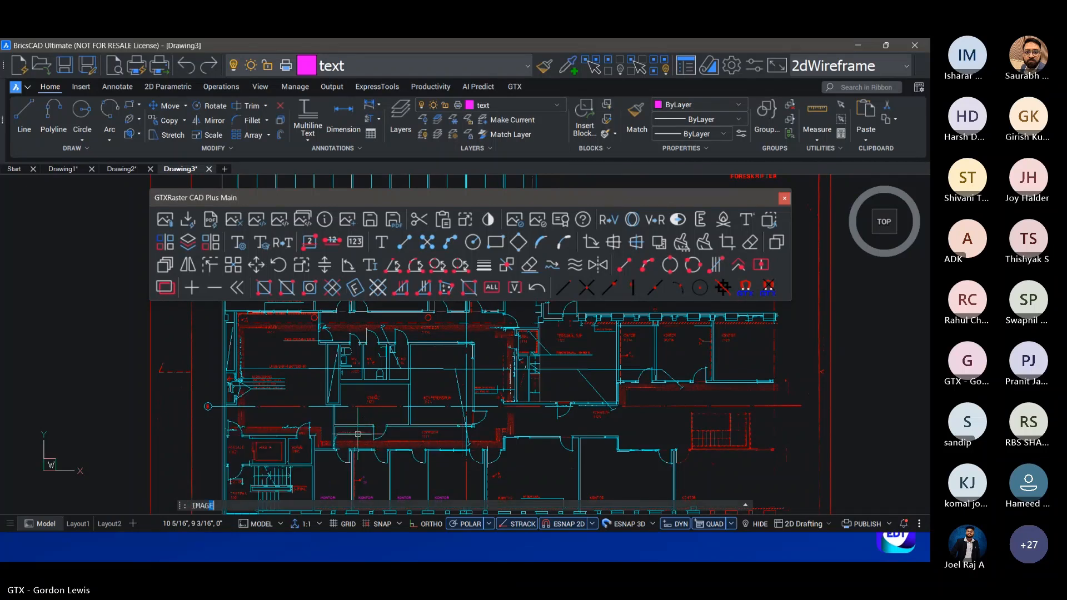
key(Return)
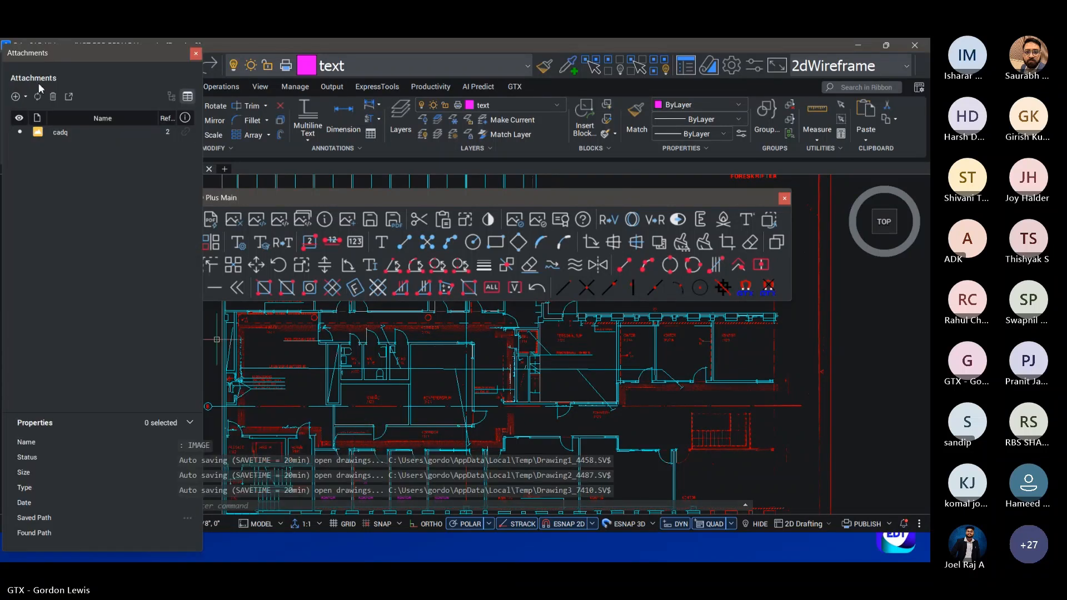
mouse_move(133, 54)
mouse_down()
mouse_move(278, 231)
mouse_move(274, 195)
mouse_up()
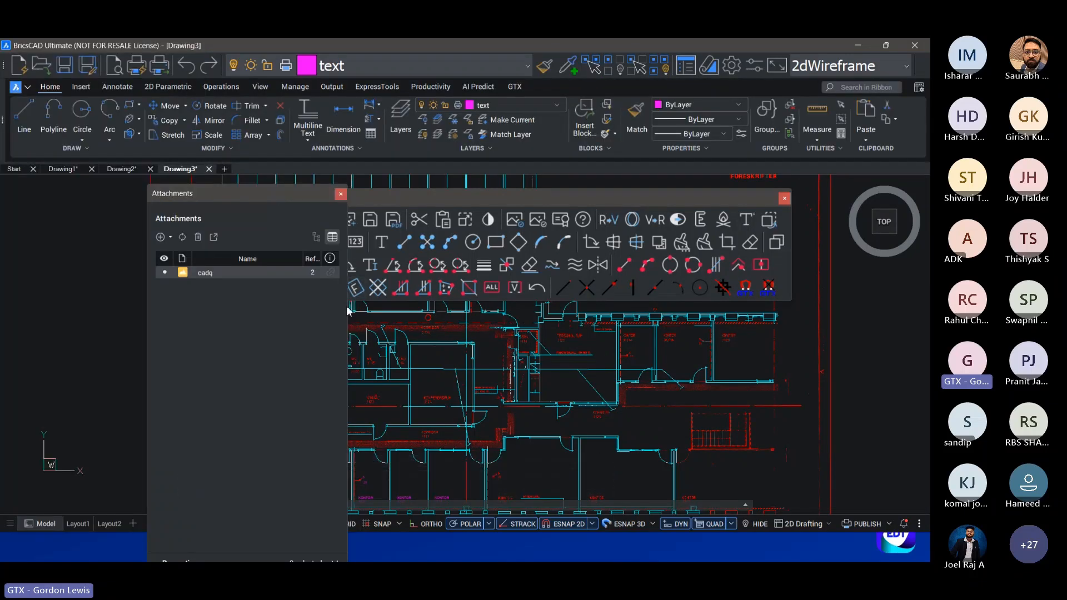
drag(347, 307, 631, 324)
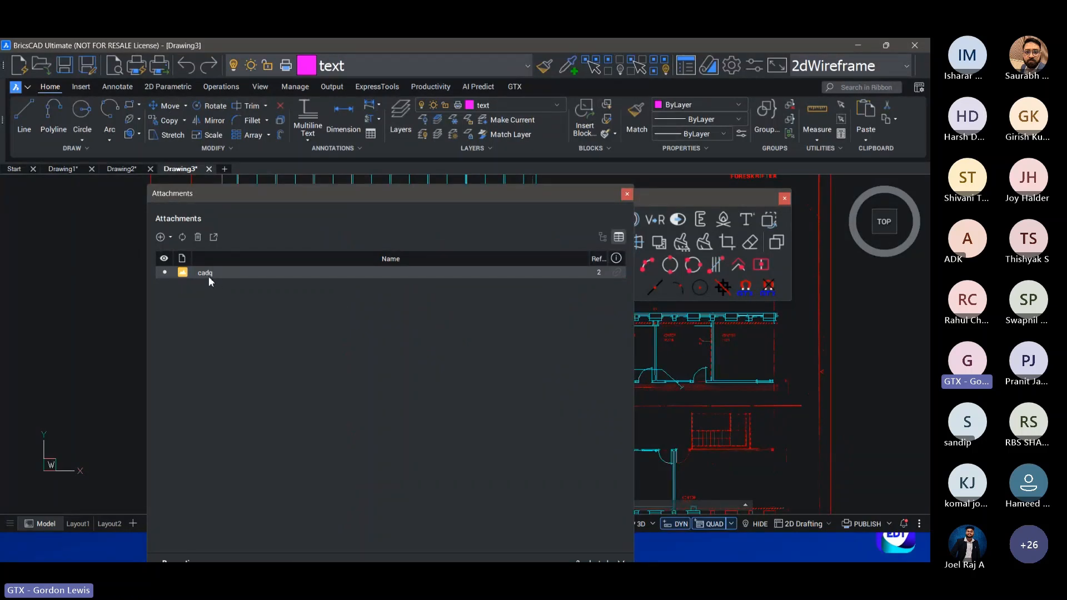
click(627, 195)
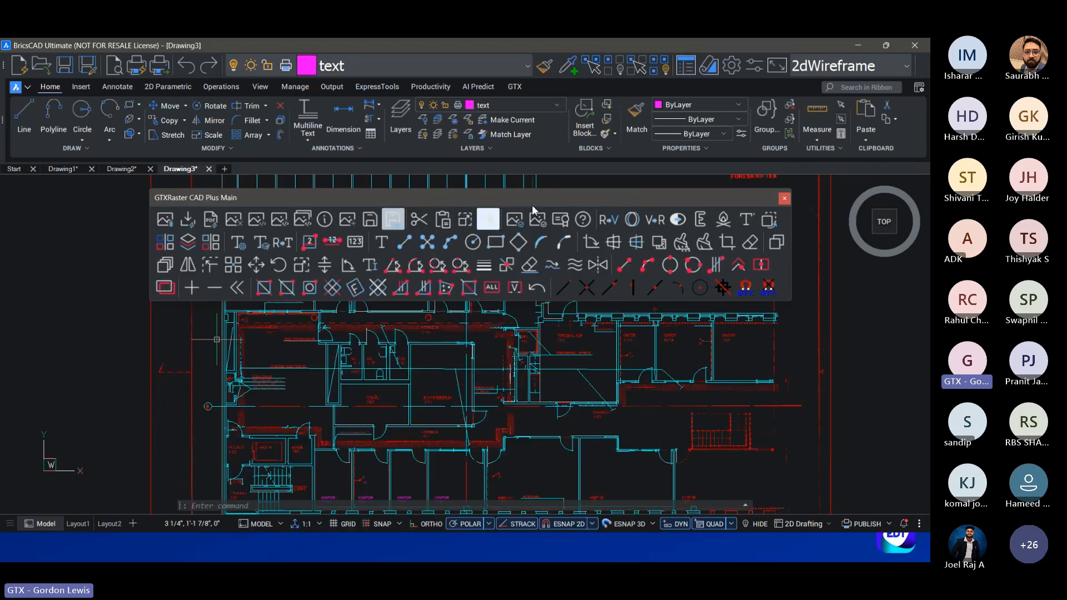
Step: Save the raster as uncompressed cadq.tif on the Desktop and embed it in the drawing with IEMBED
click(374, 223)
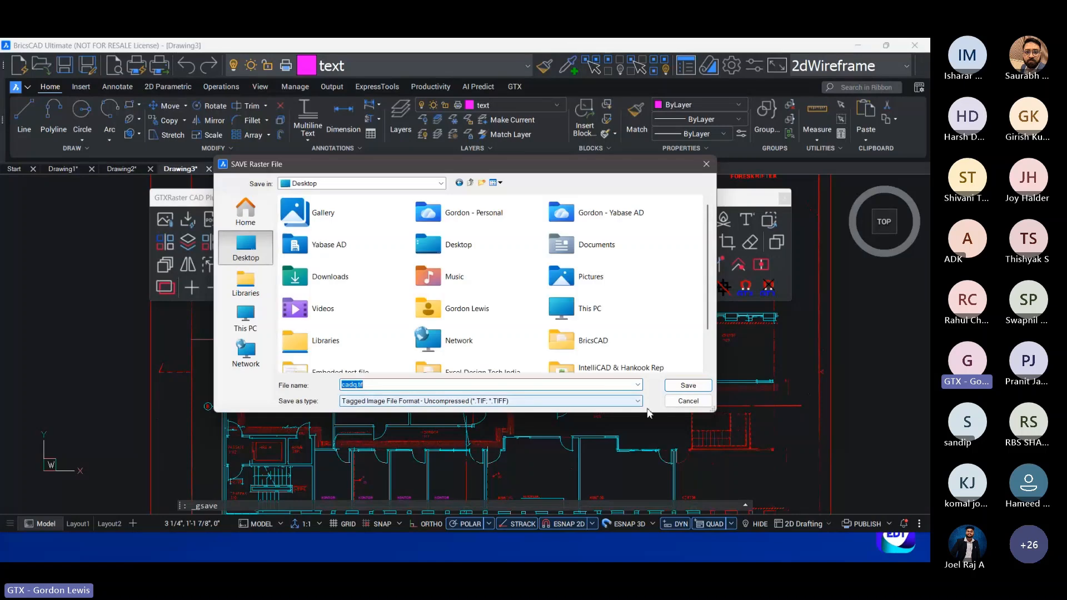
click(688, 385)
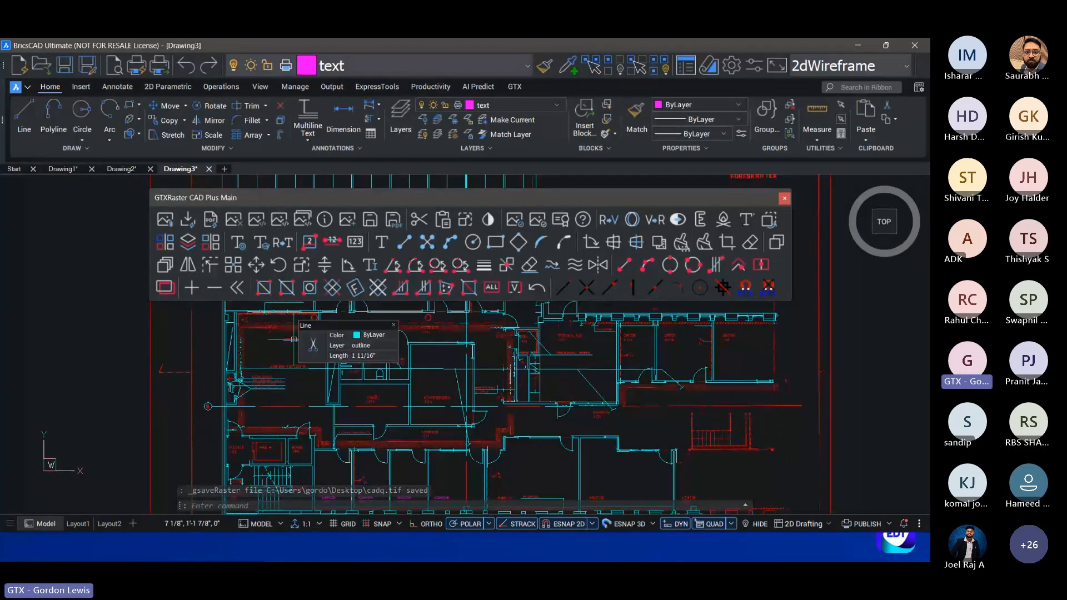
text(iembed)
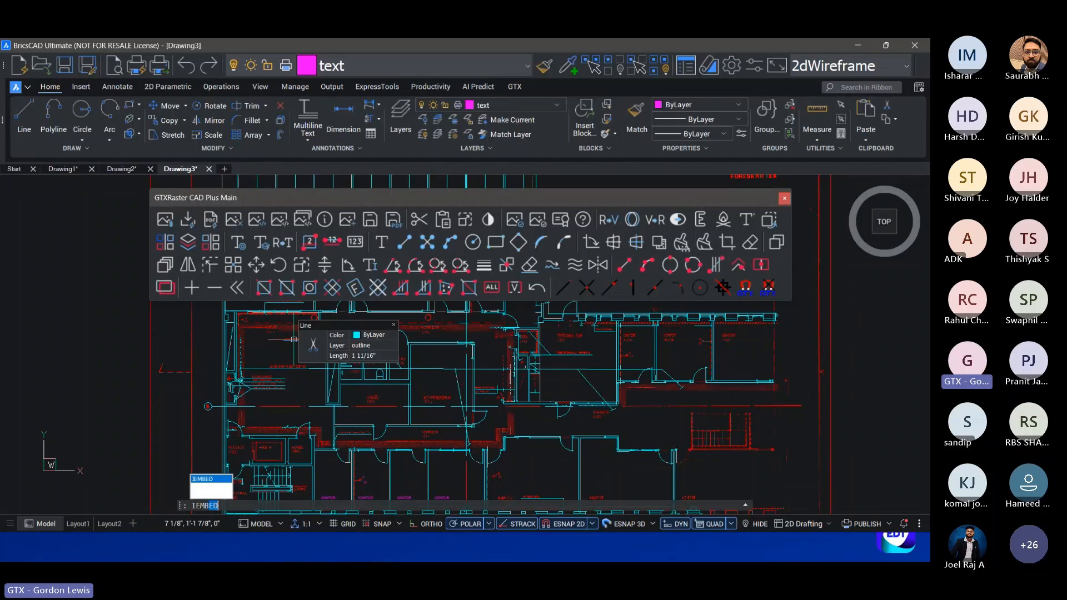
key(Return)
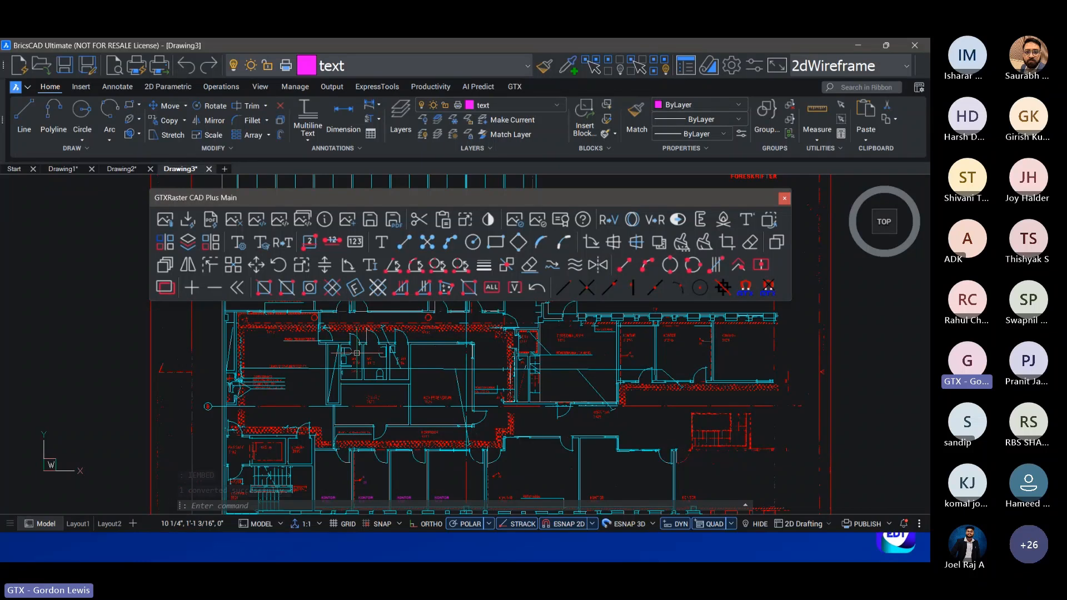
Step: Check the image attachments list for external references after embedding the raster, and close it
text(image)
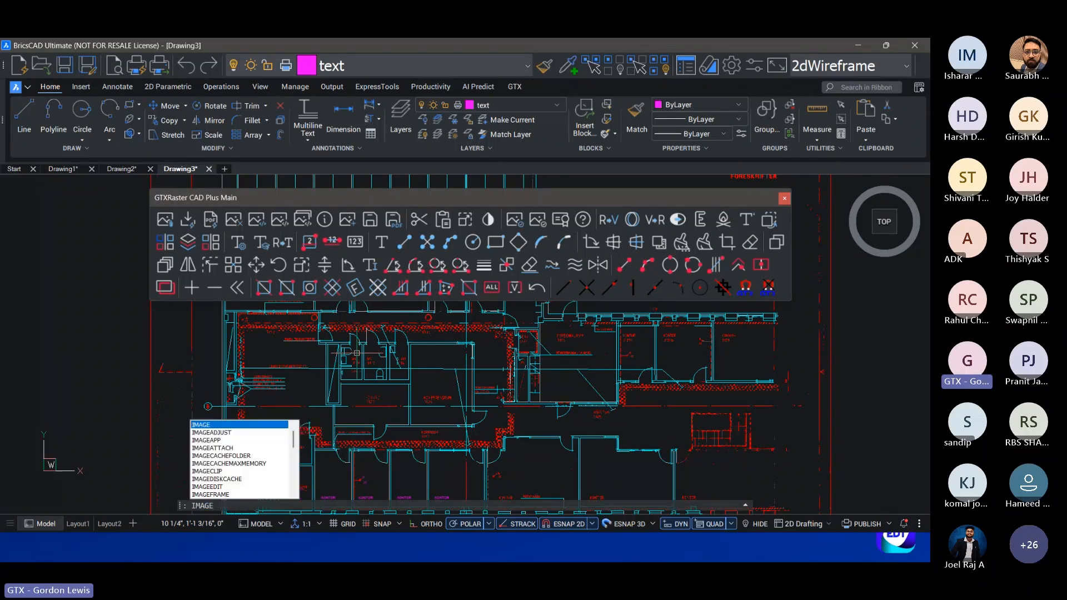
key(Return)
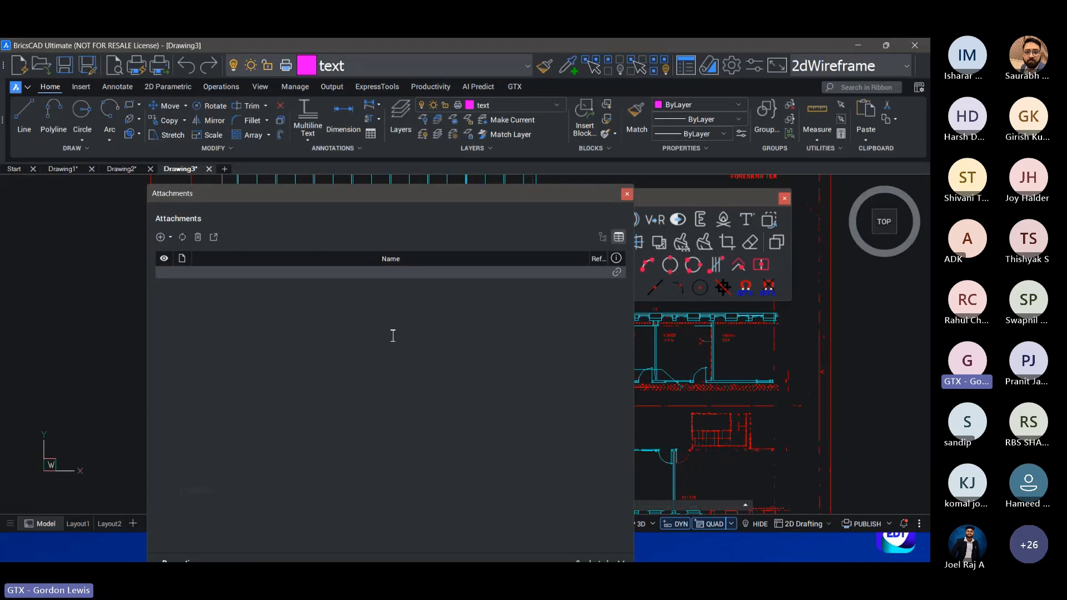
click(626, 193)
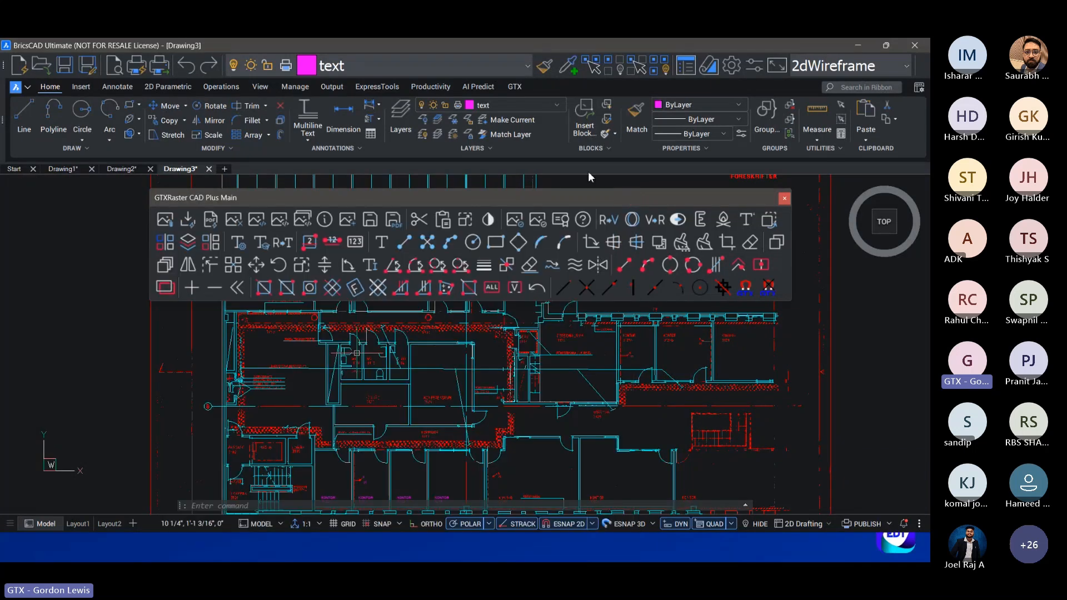
Step: Save the drawing to the Desktop as embed in AutoCAD 2018 DWG format
click(16, 86)
mouse_move(68, 264)
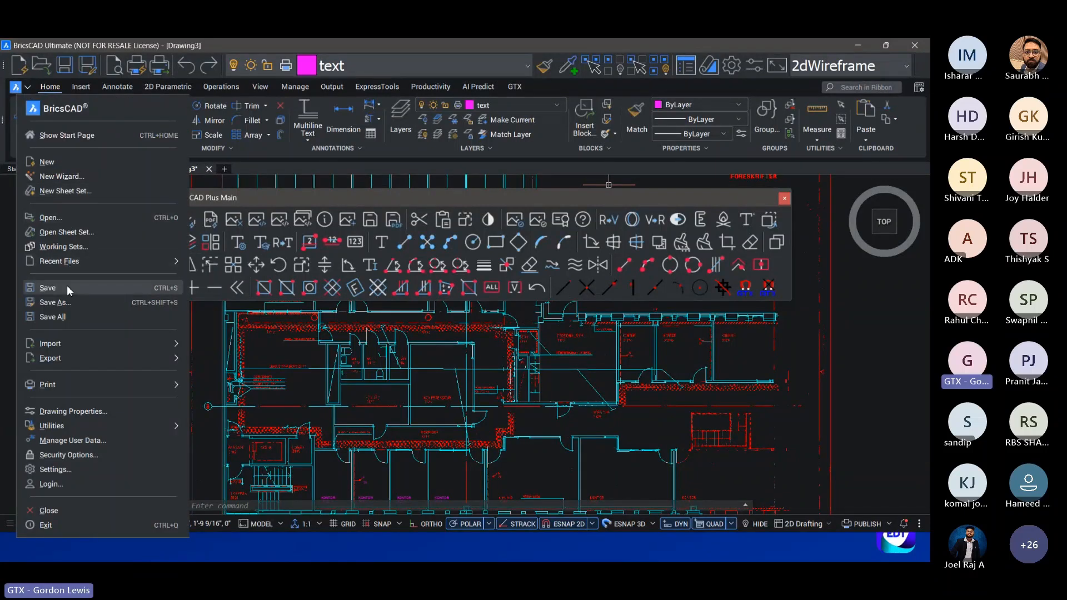
click(67, 286)
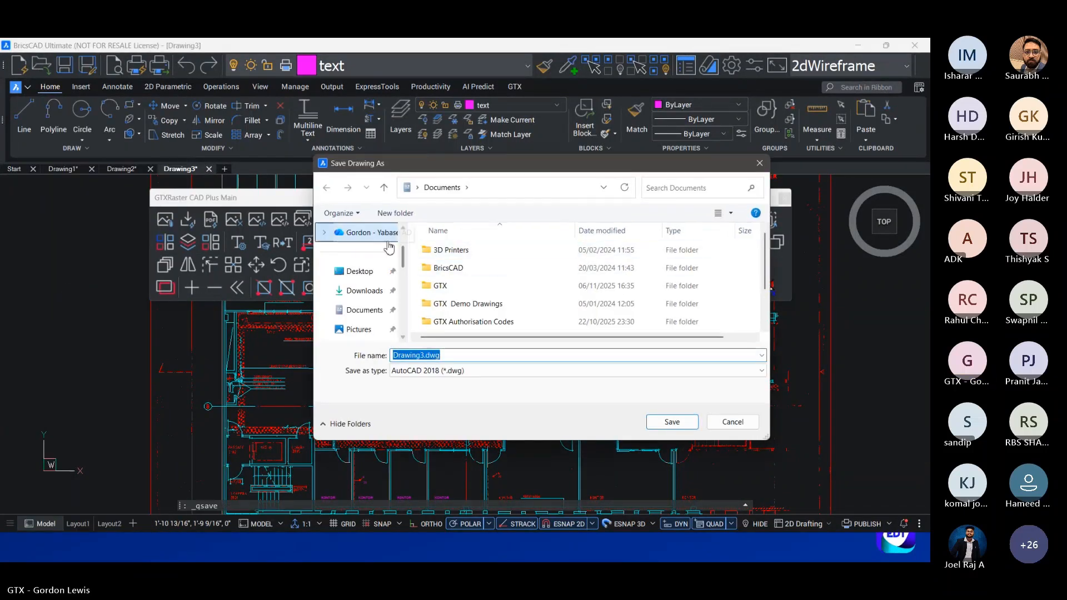
click(356, 271)
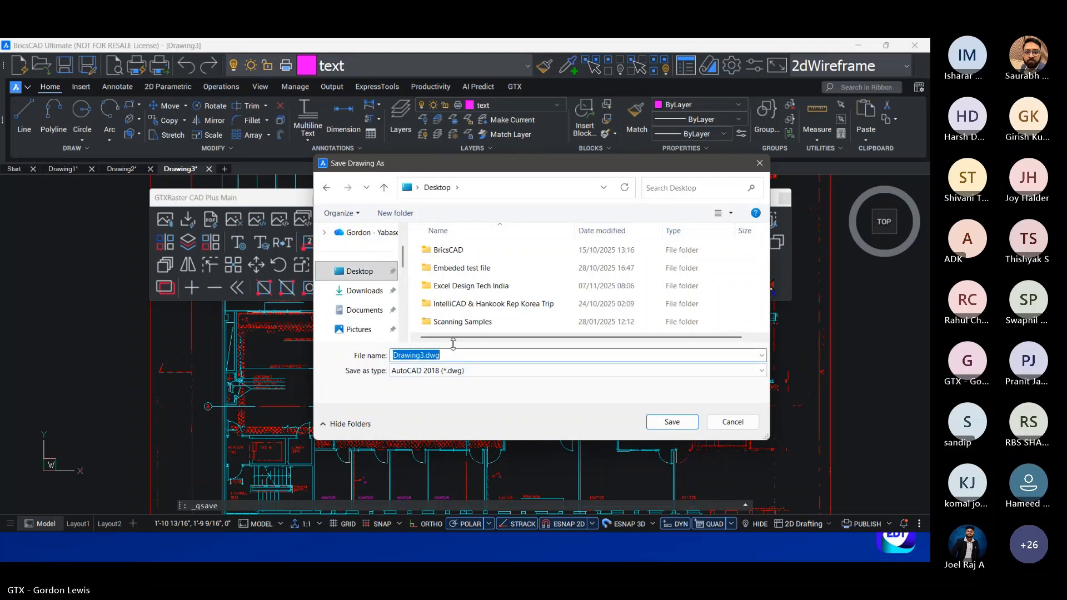
text(embed)
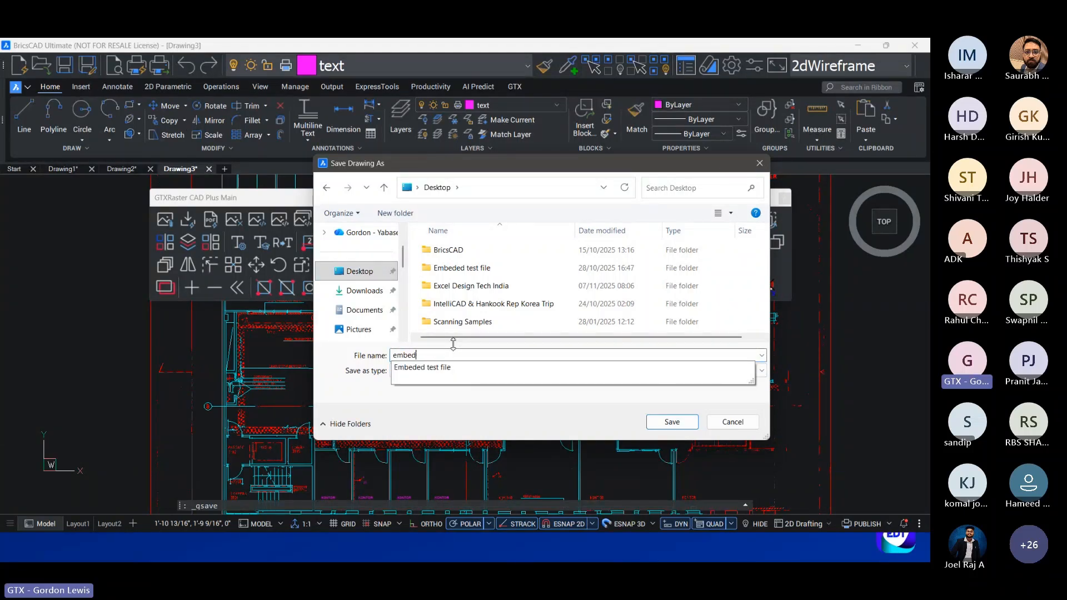
key(Return)
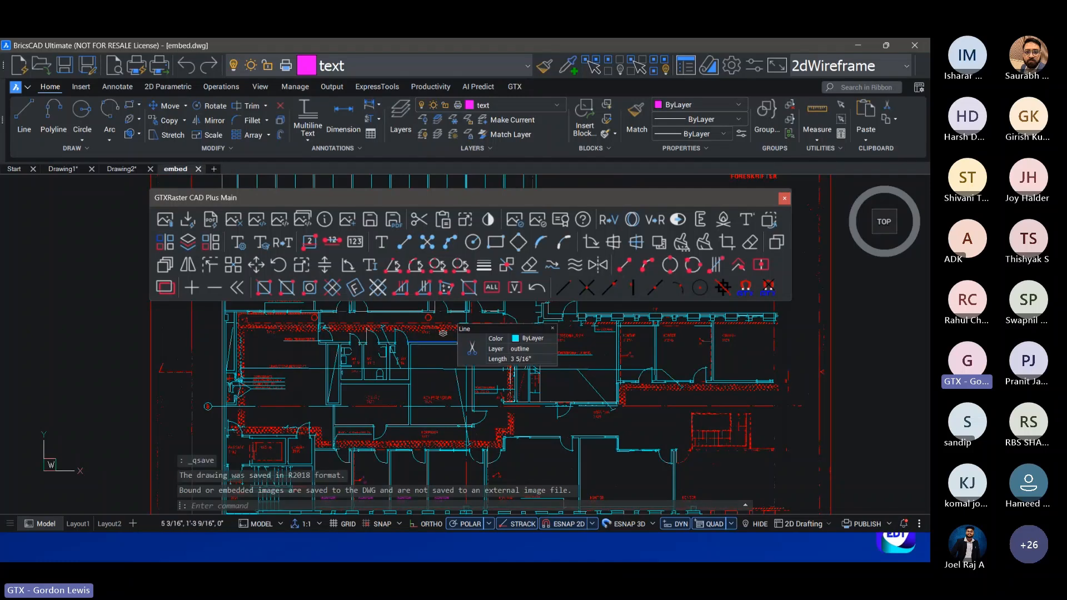
Step: Close the embed drawing and reopen embed.dwg from the Desktop
click(198, 169)
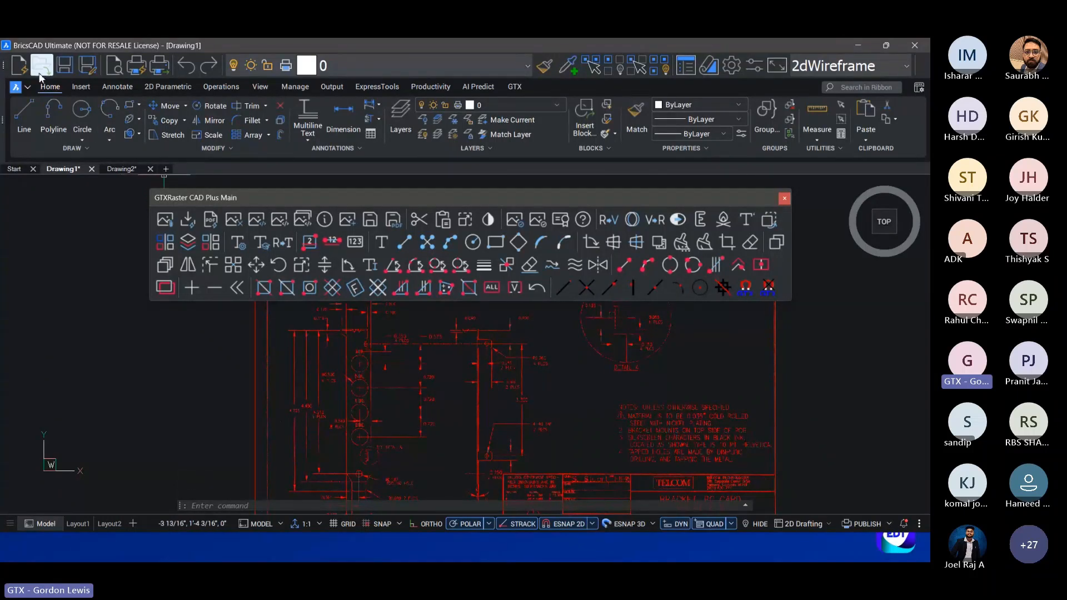
click(40, 69)
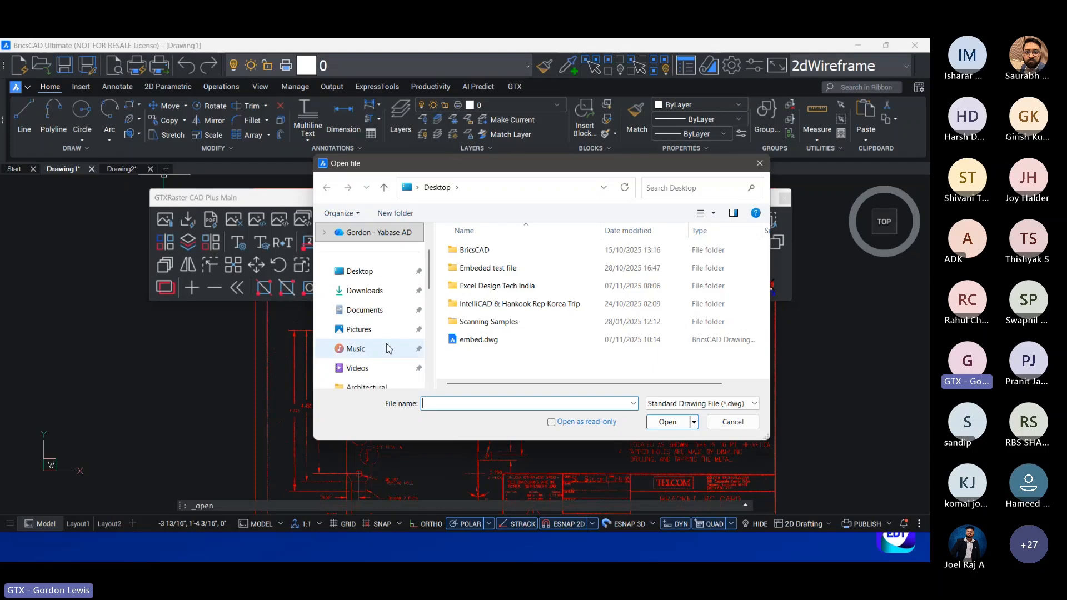
double_click(482, 340)
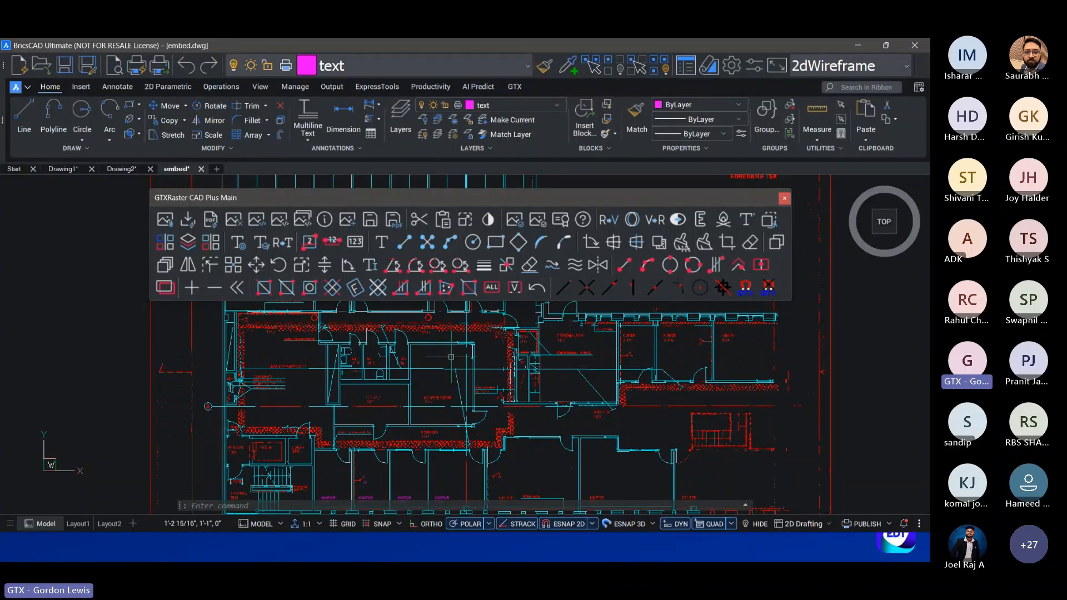
Step: Check the image attachments of the reopened embed.dwg with the IMAGE command and close the list
text(im)
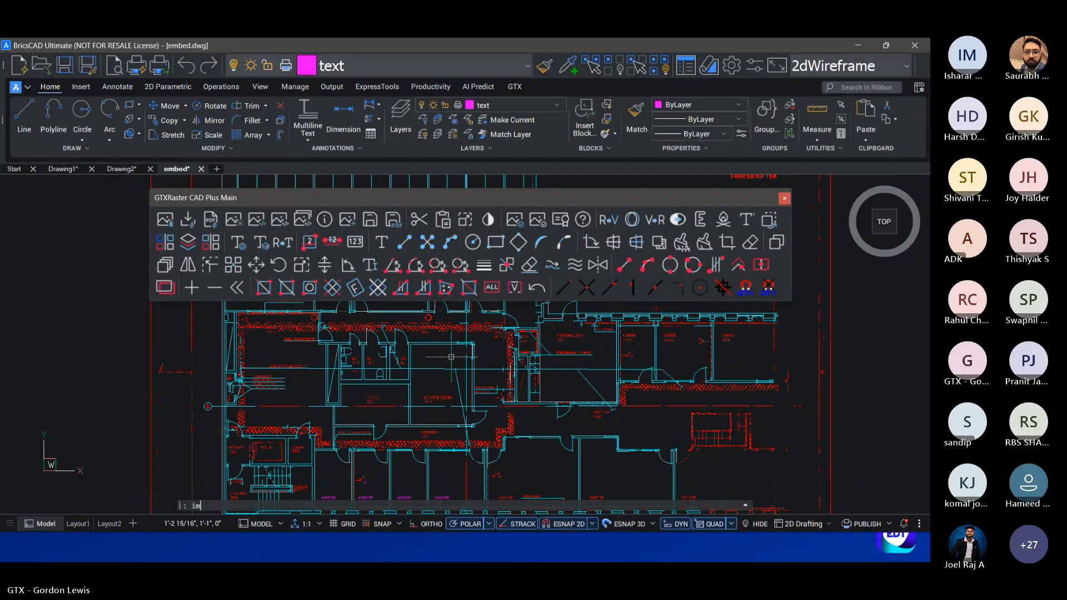
key(Return)
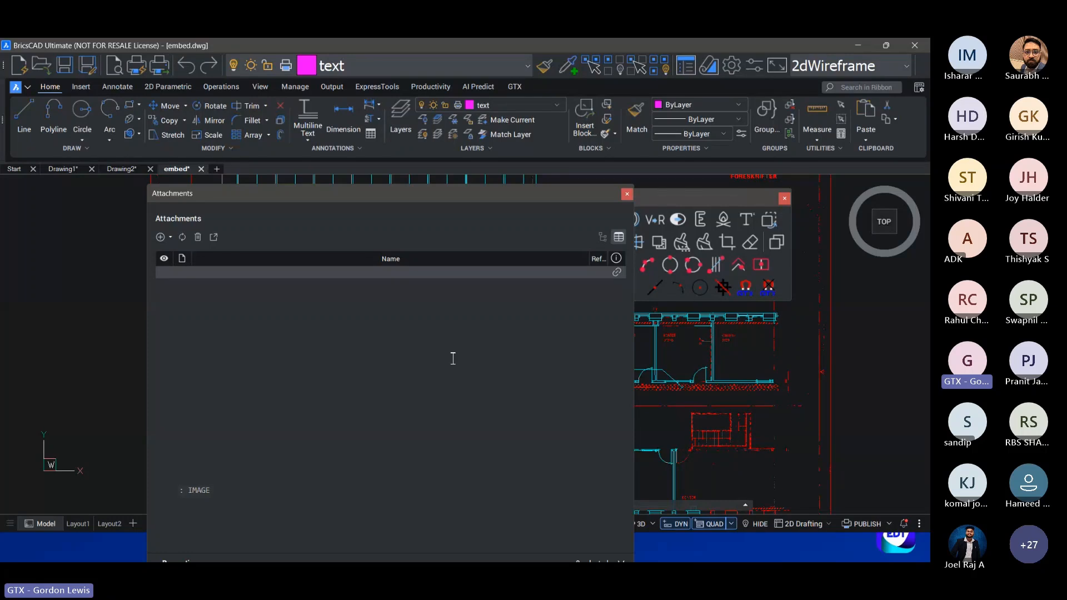
click(627, 194)
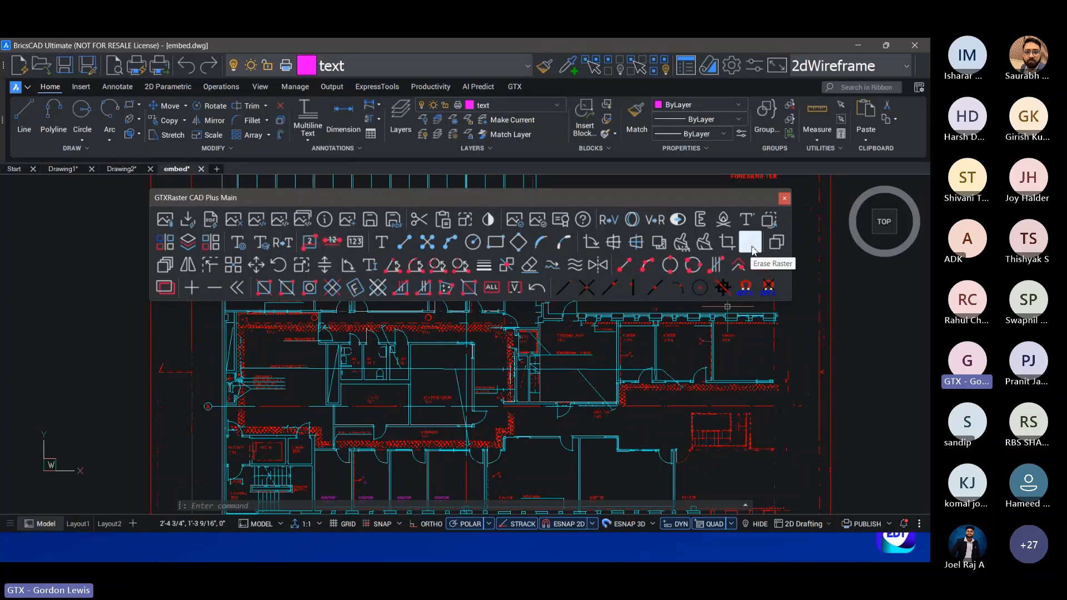
Step: Start Erase Raster on the embedded image and save the raster as cadq_1_EMBED.tif in the RasterFiles folder
click(751, 243)
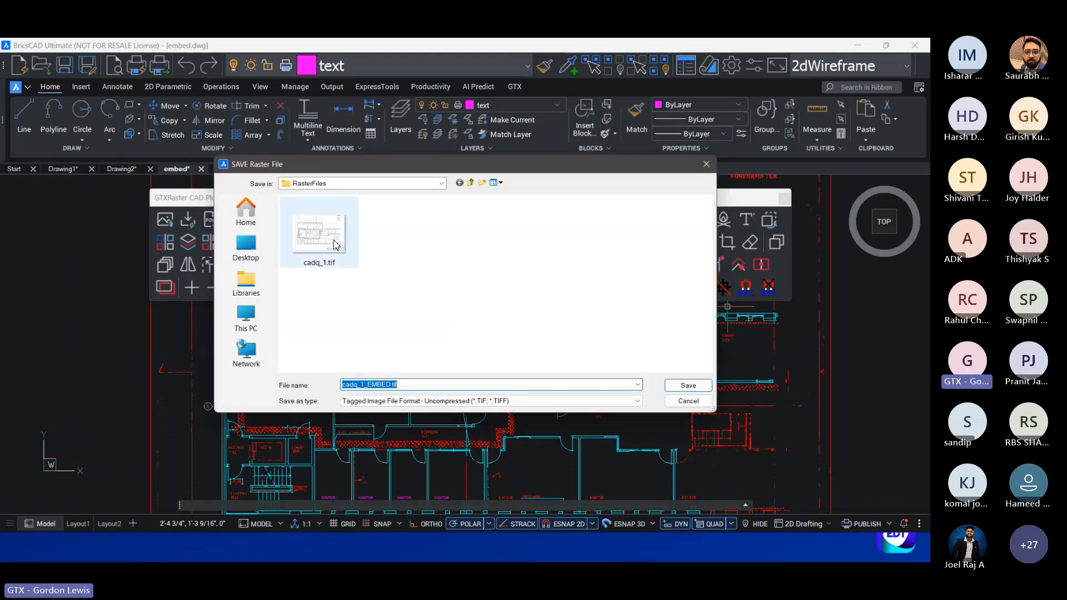
click(442, 184)
click(442, 184)
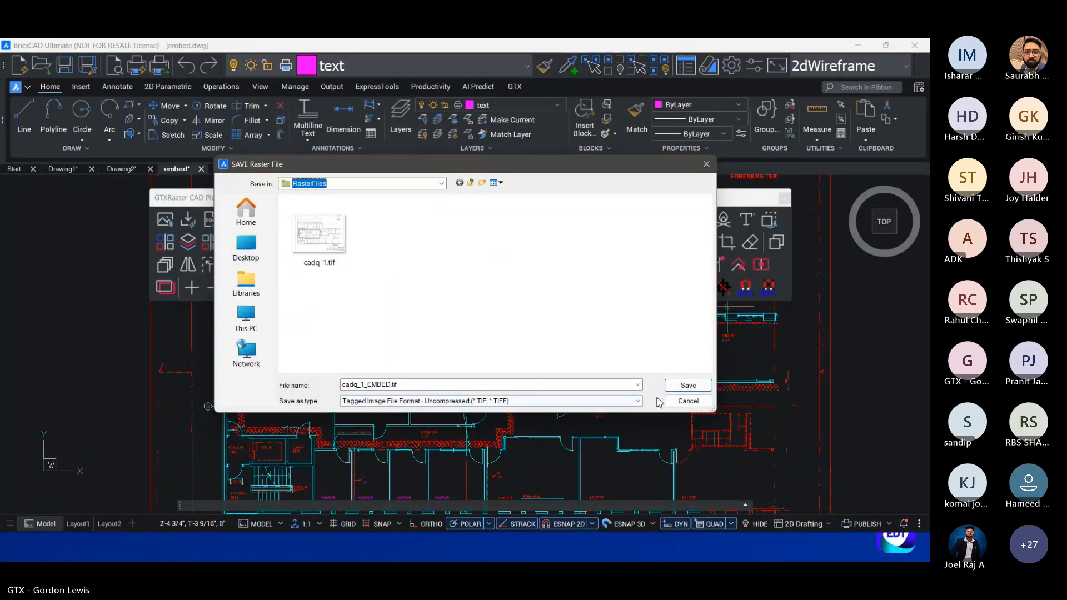
click(686, 384)
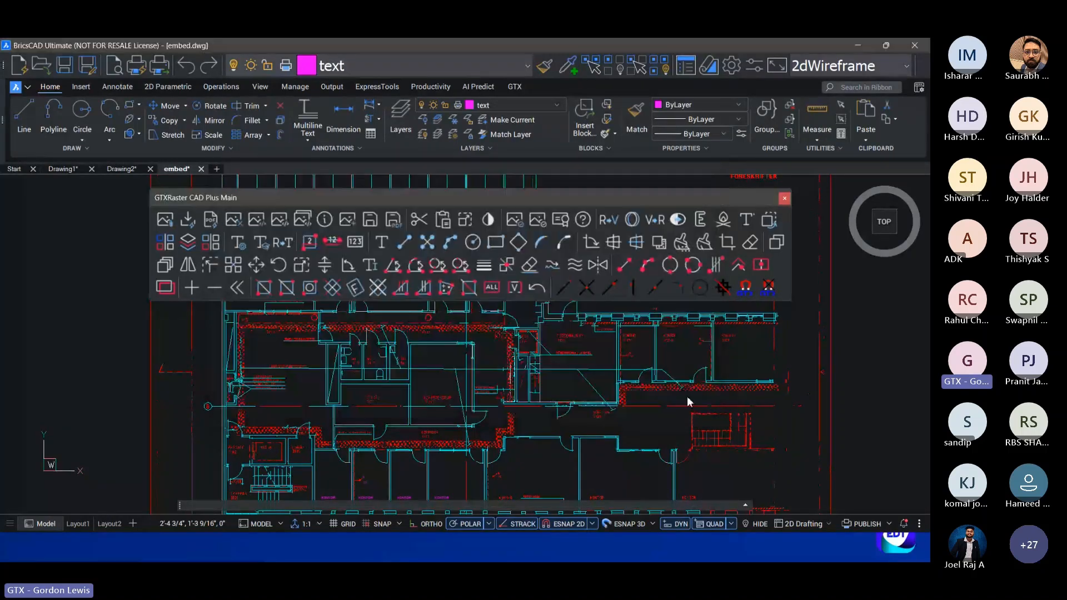
Step: Check the drawing's image attachments with the IMAGE command and close the list
text(i)
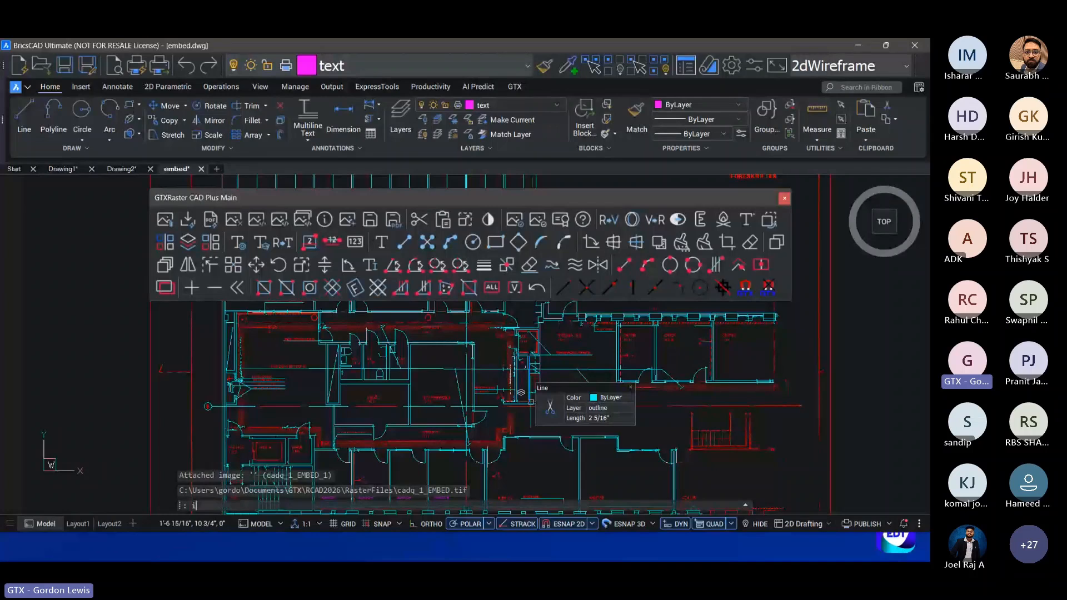
text(mage)
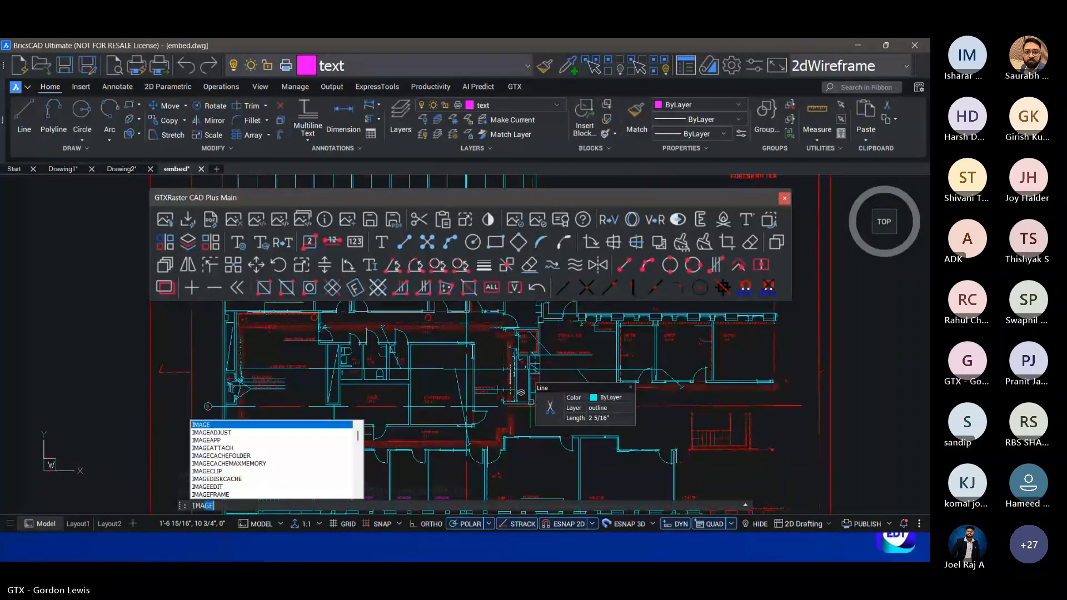
key(Return)
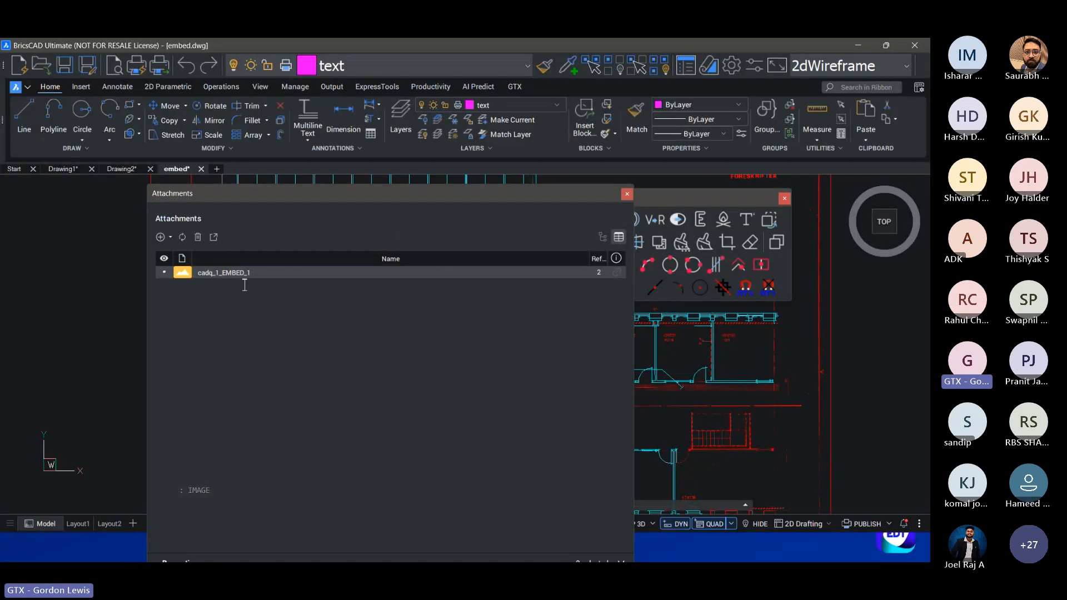
click(626, 194)
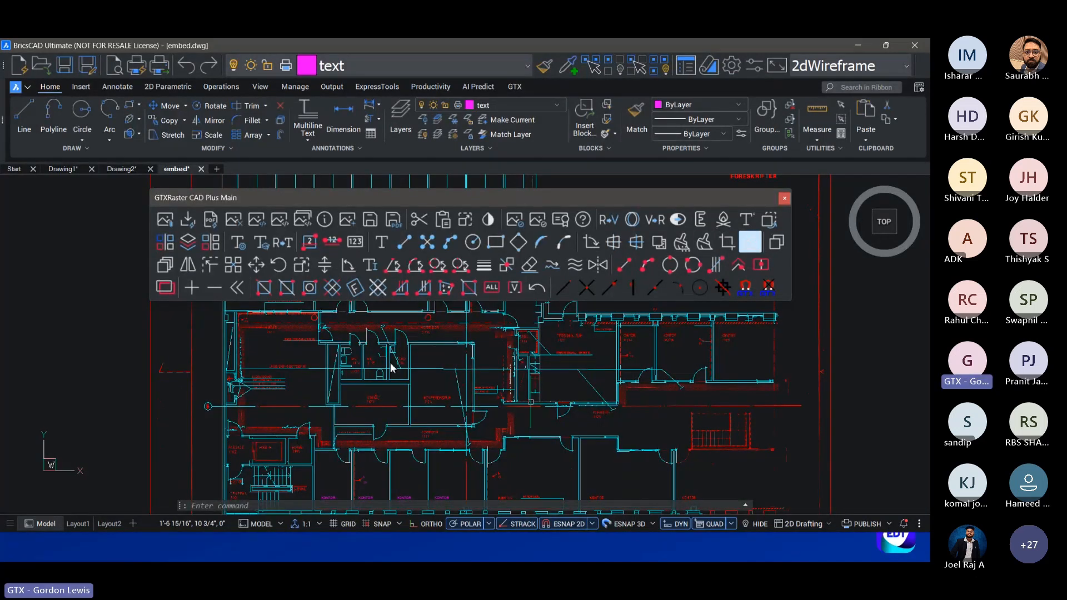
Step: Erase the raster inside a window covering the central and right-hand rooms of the floor plan with Erase Raster
click(750, 242)
click(748, 461)
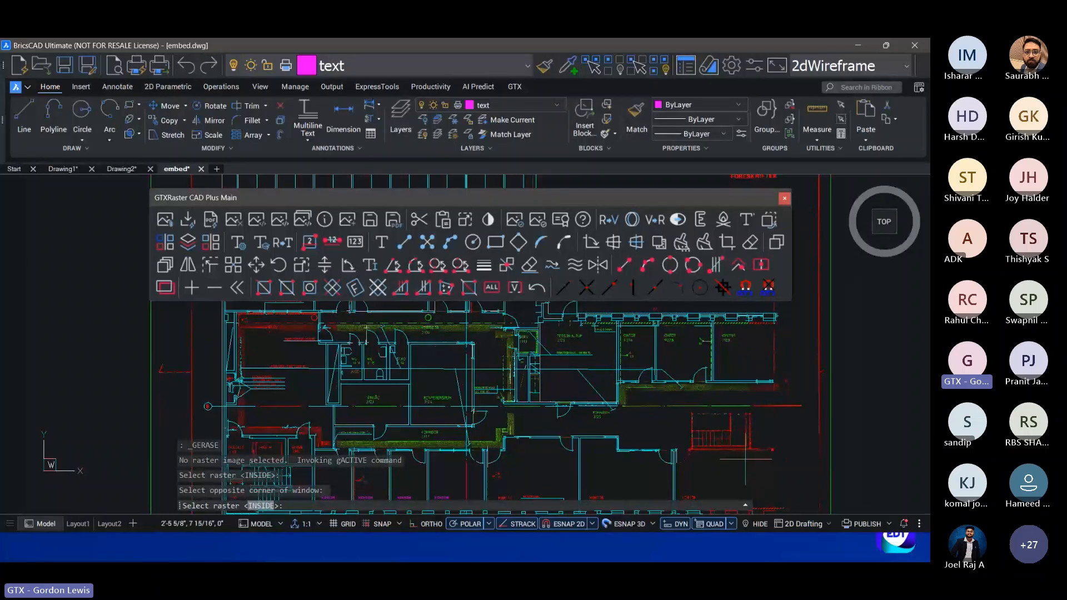
key(Return)
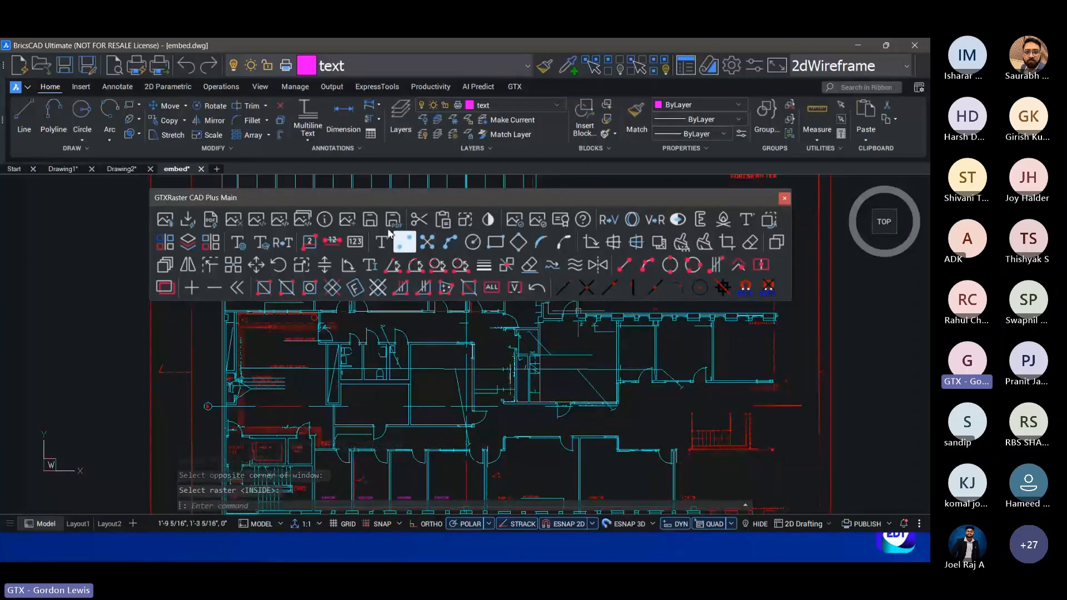
Step: Save the edited raster over cadq_1_EMBED.tif in the RasterFiles folder
click(370, 220)
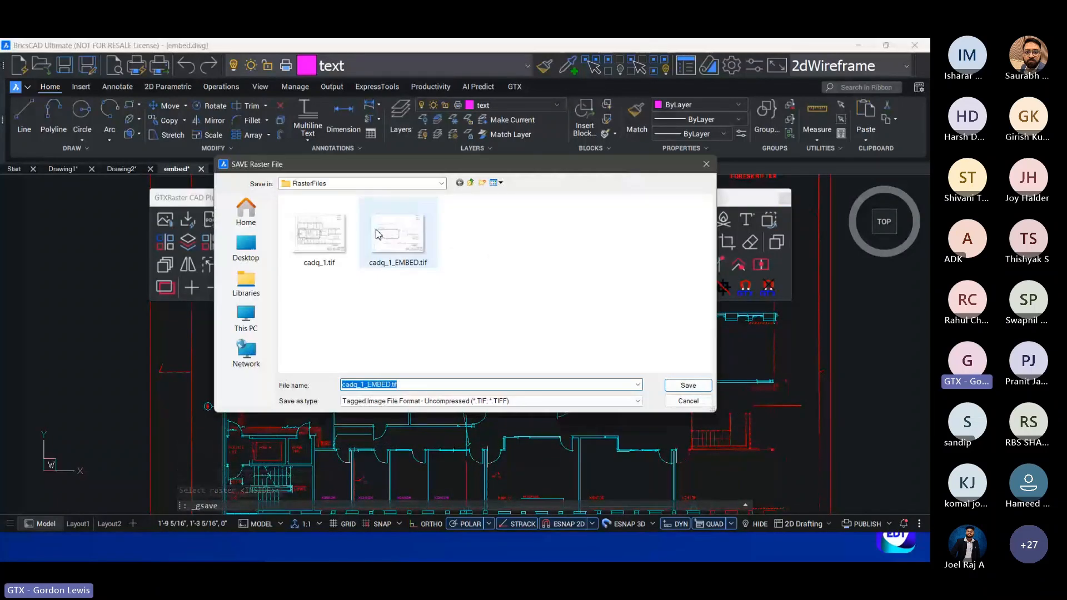
double_click(404, 239)
click(512, 319)
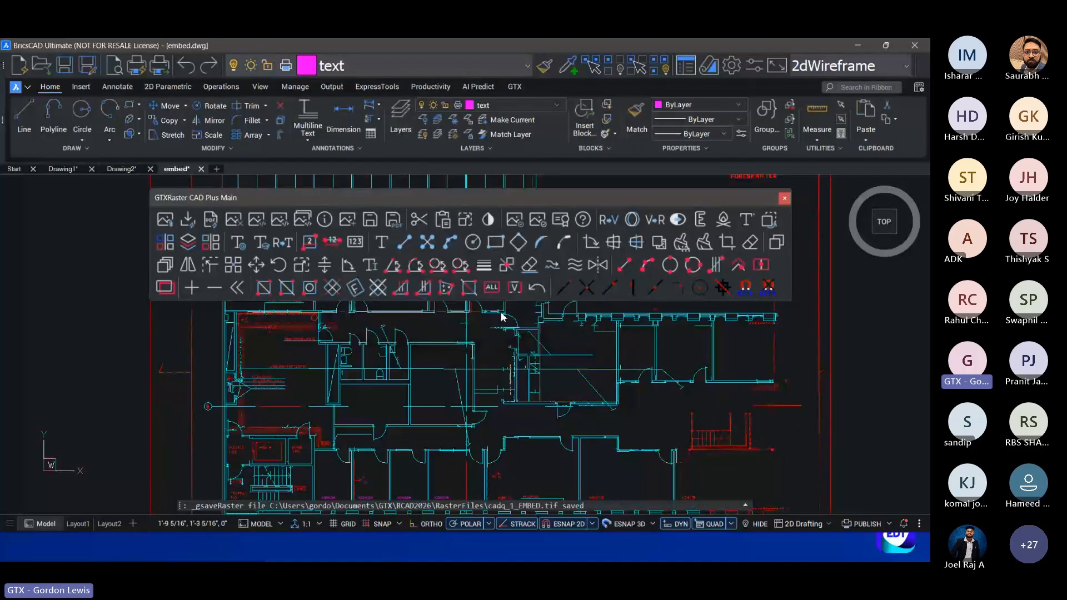
text(IEMBED)
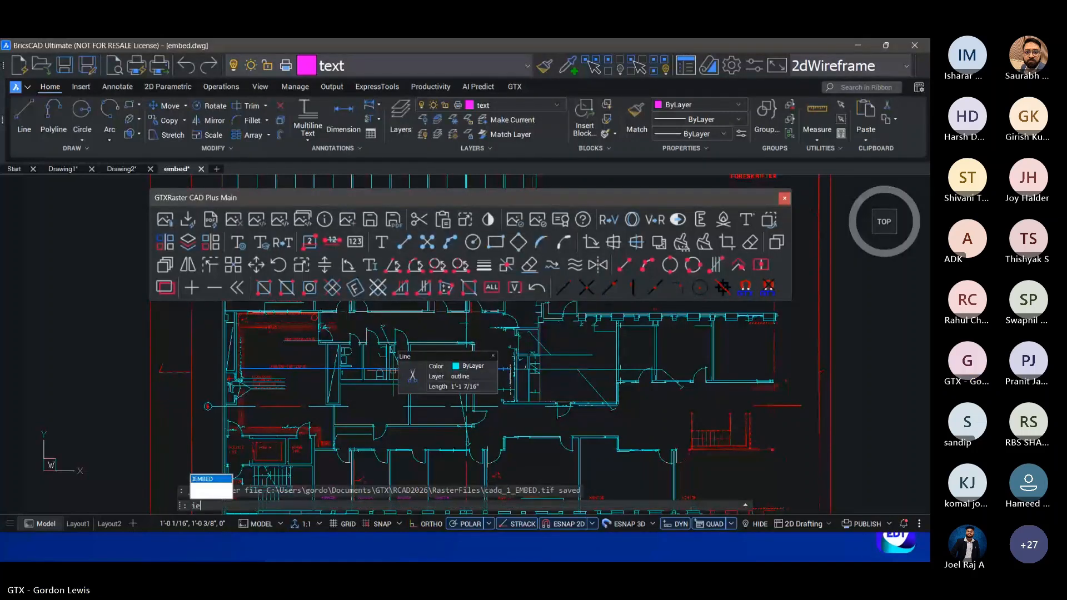
key(Return)
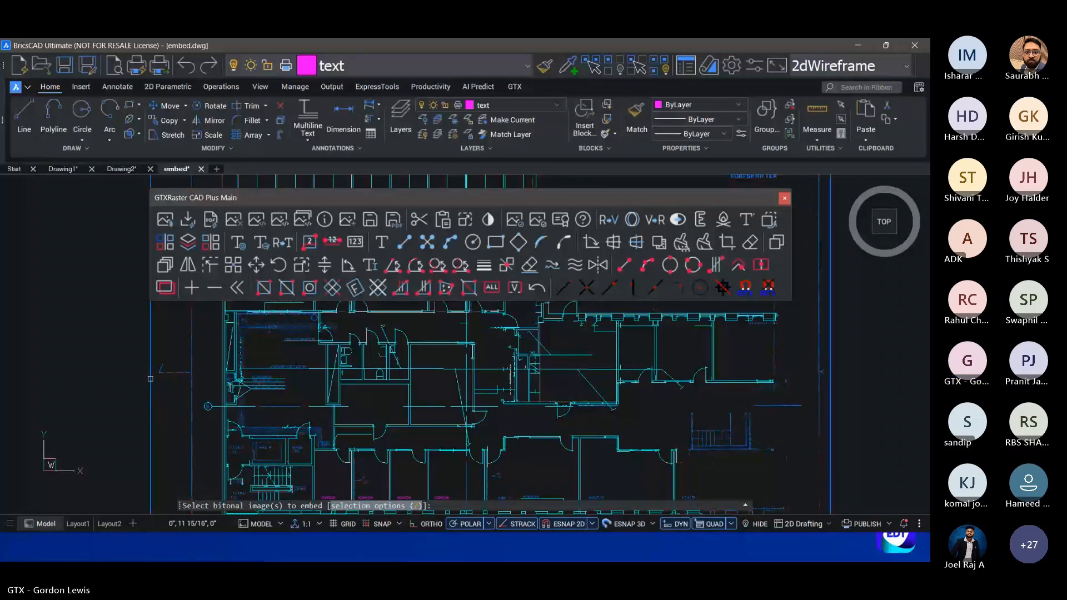
key(Escape)
key(Escape)
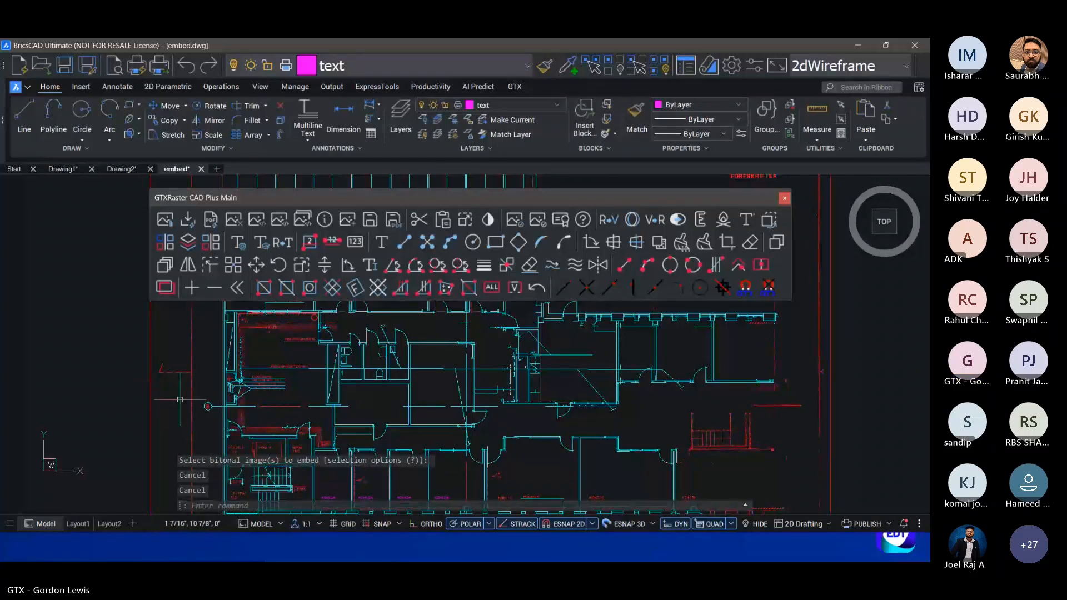
Step: Embed the floor plan's raster image in the drawing with the IEMBED command, selecting it by its frame
text(IEMBED)
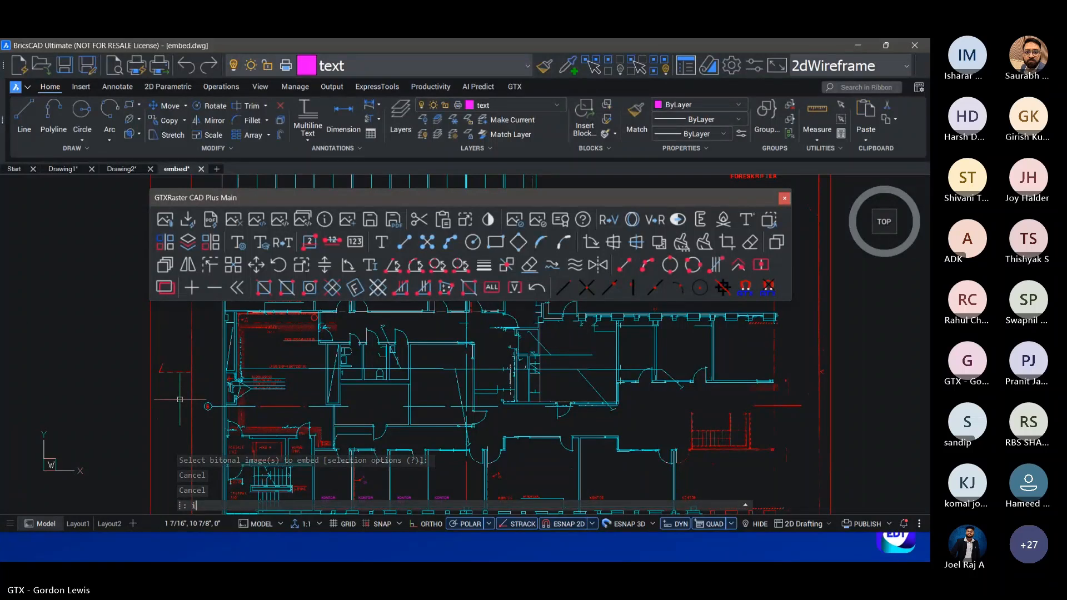
key(Return)
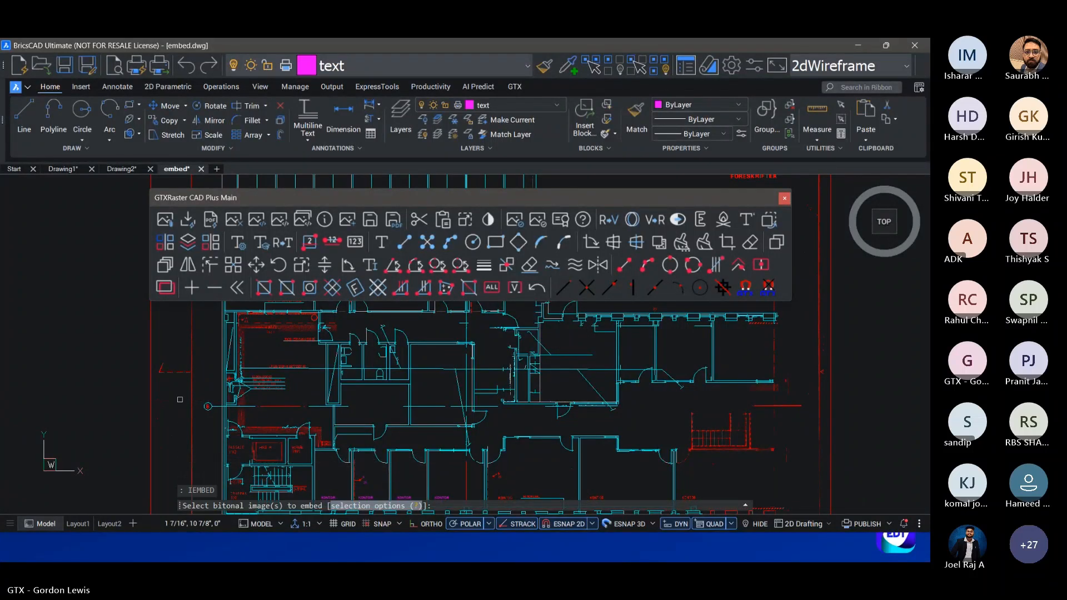
click(150, 388)
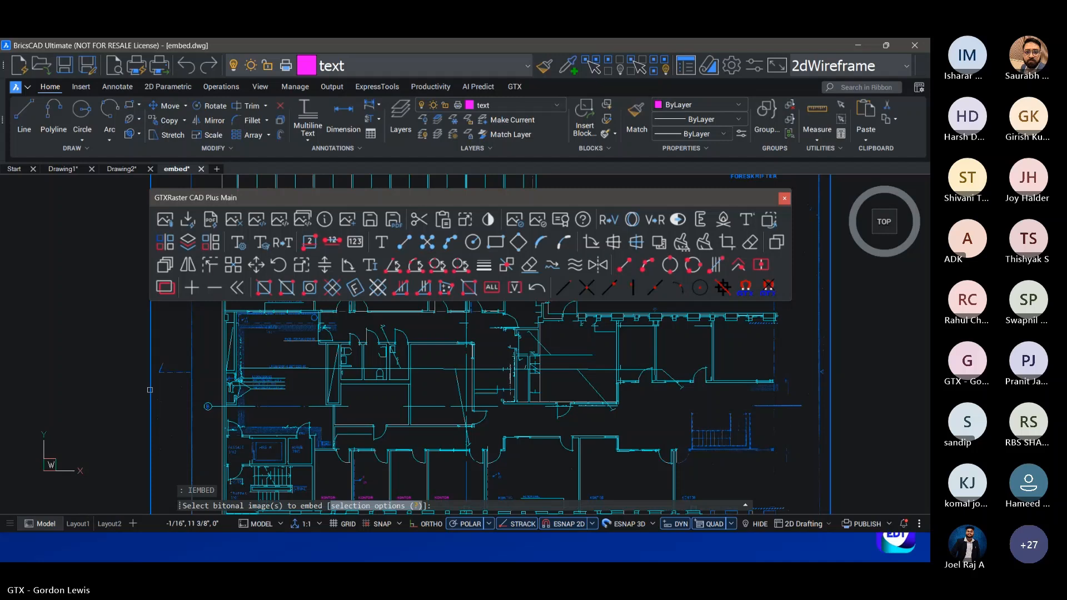
key(Return)
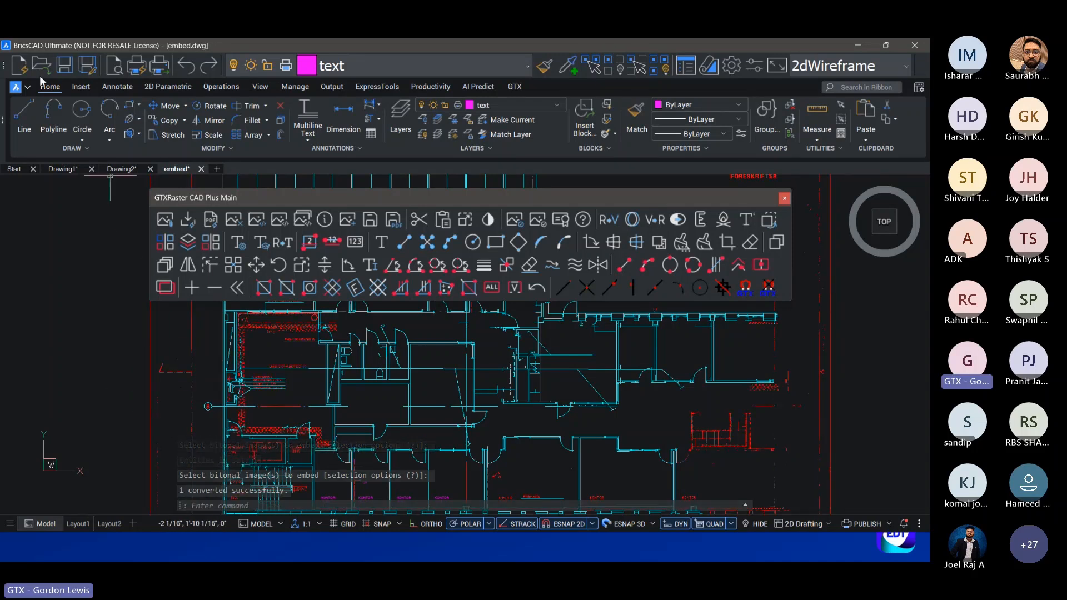
Step: Save and close the embed drawing, and reopen embed.dwg from the Desktop
click(15, 87)
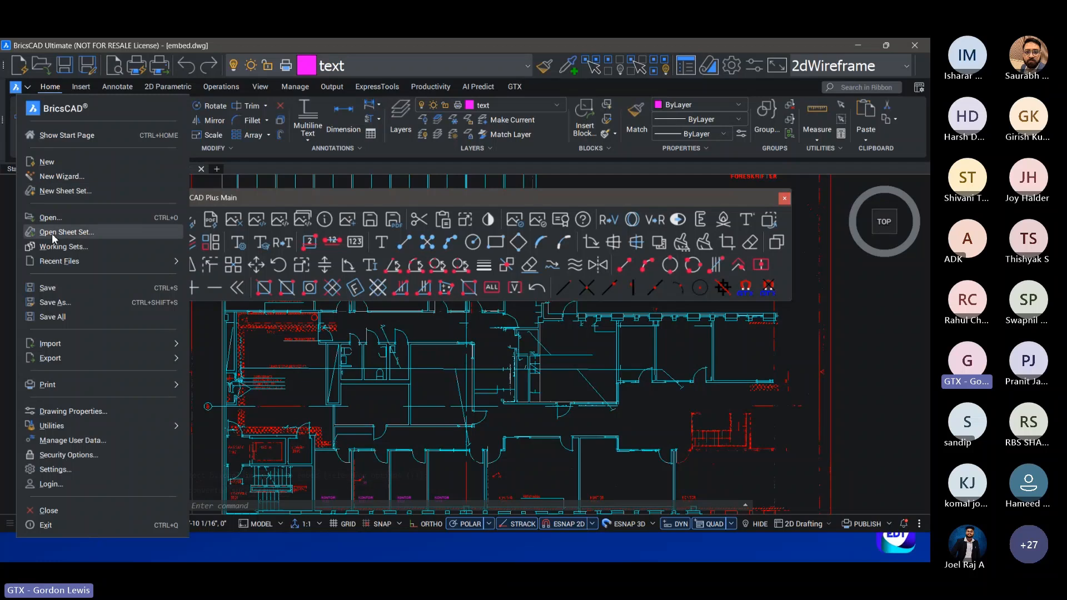
click(58, 288)
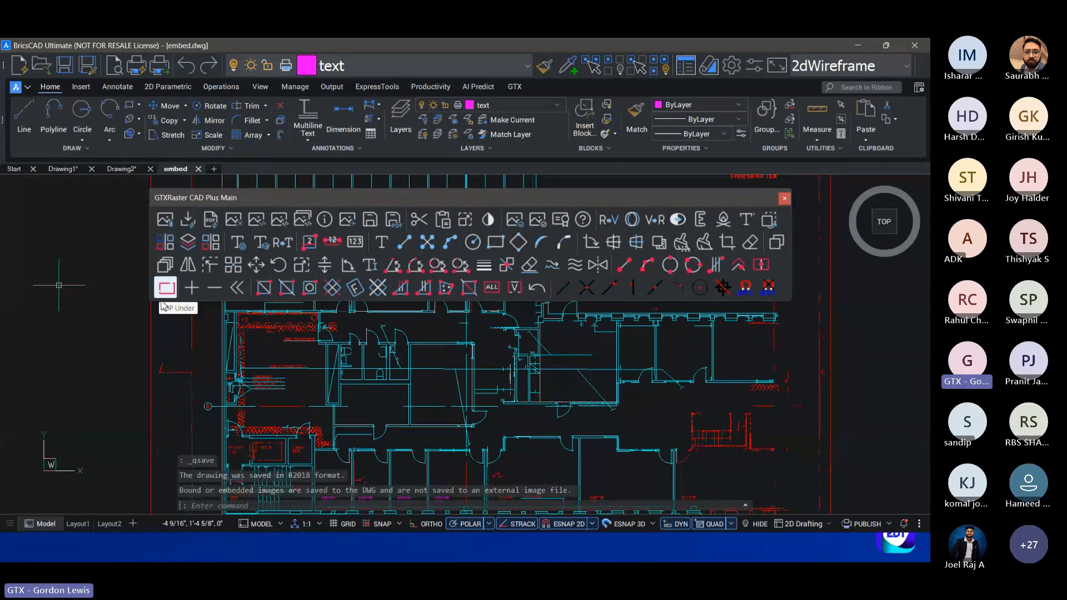
click(198, 169)
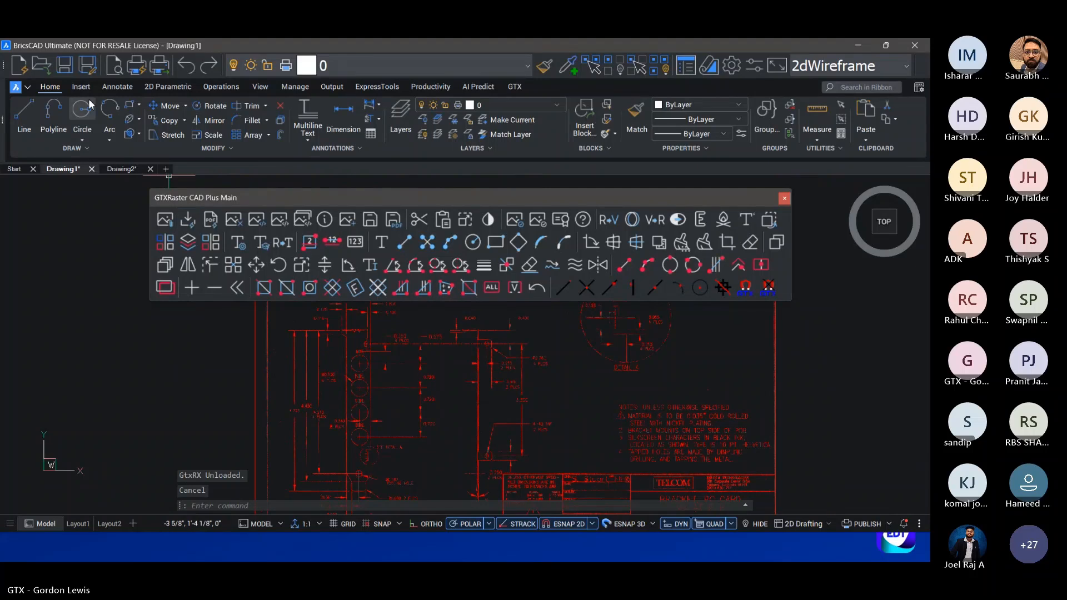
click(45, 68)
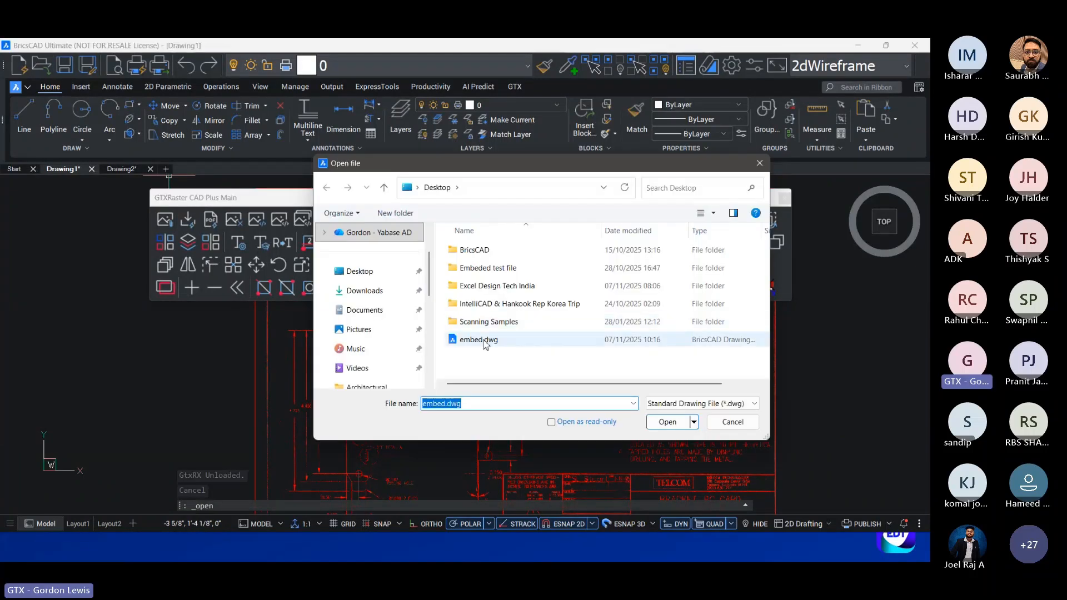
double_click(484, 341)
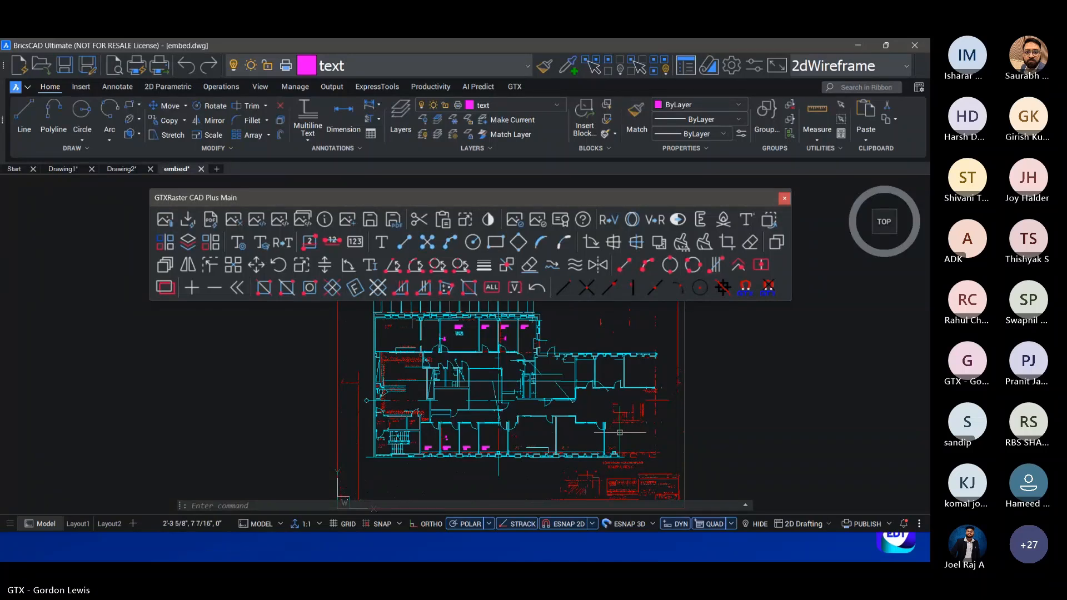
Step: Switch to the PowerPoint slide show and advance to the Other Conversion Tools slide
key(alt+Tab)
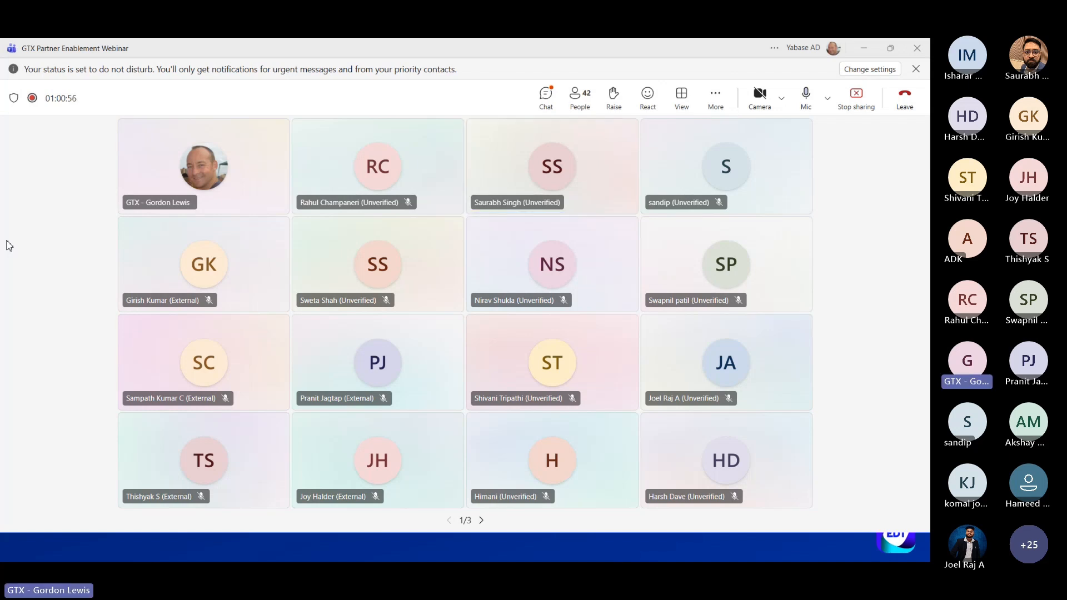
key(alt+Tab)
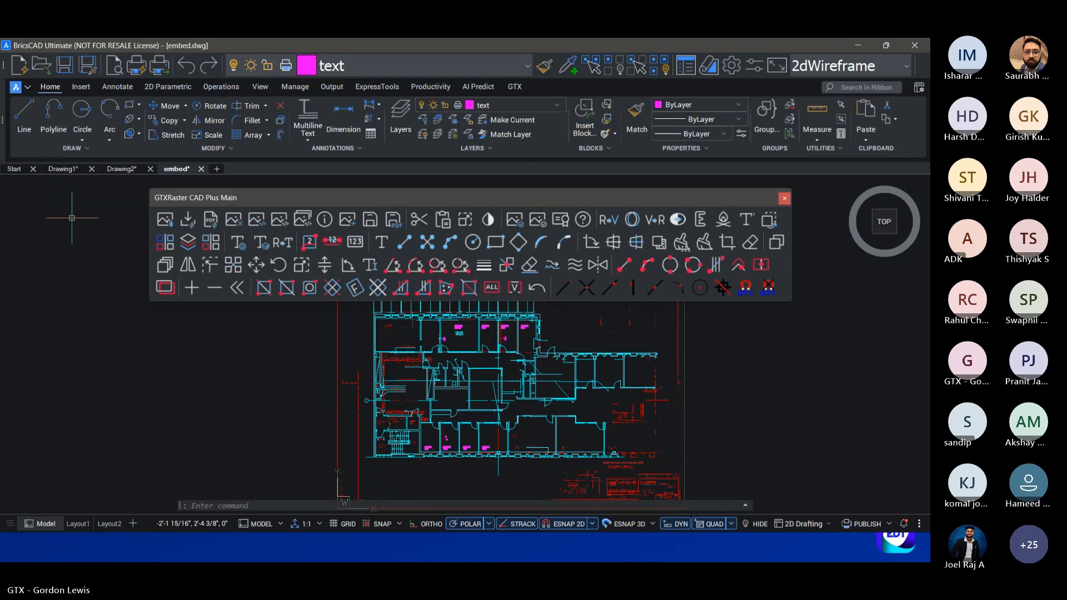
key(alt+Tab)
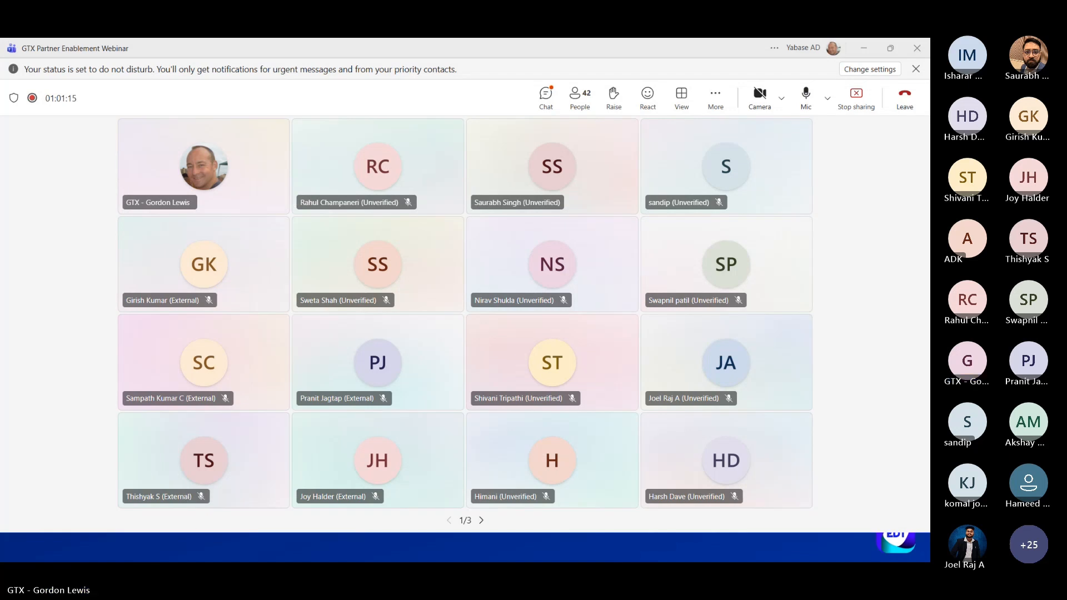
key(alt+Tab)
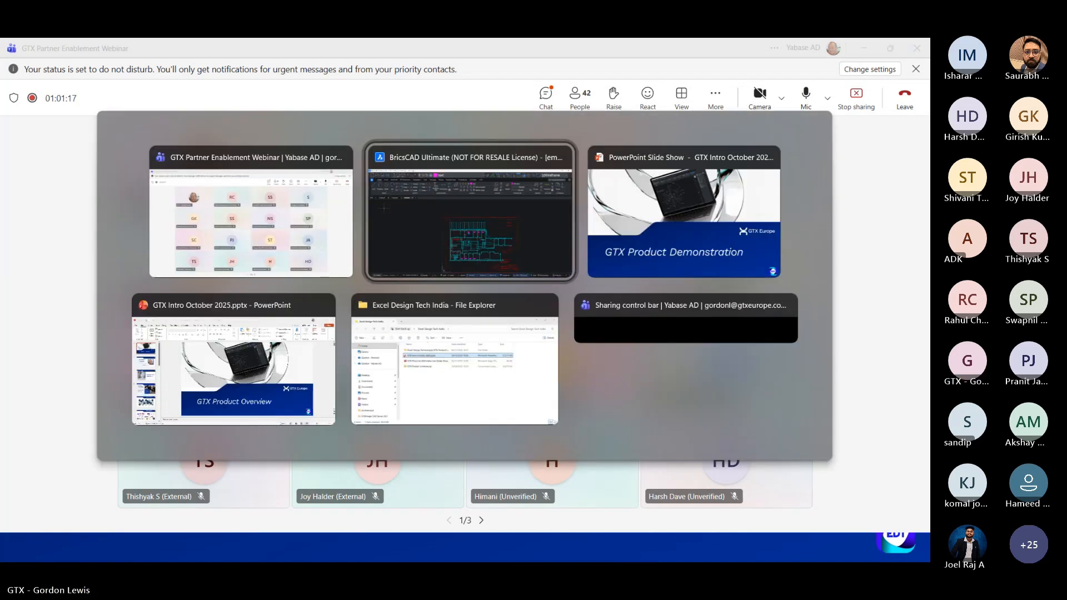
key(alt+Tab)
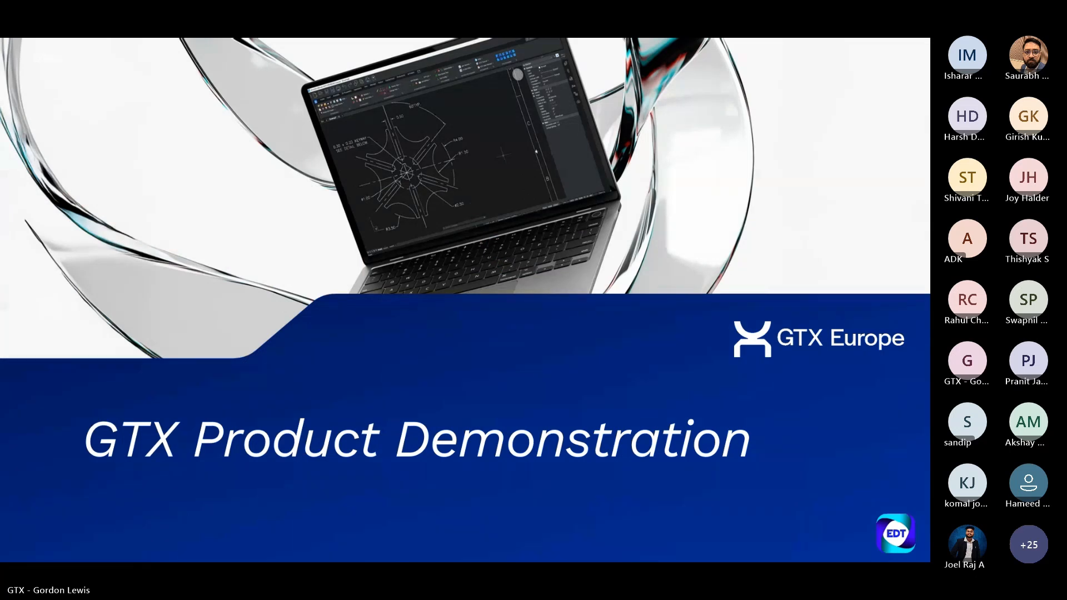
key(Right)
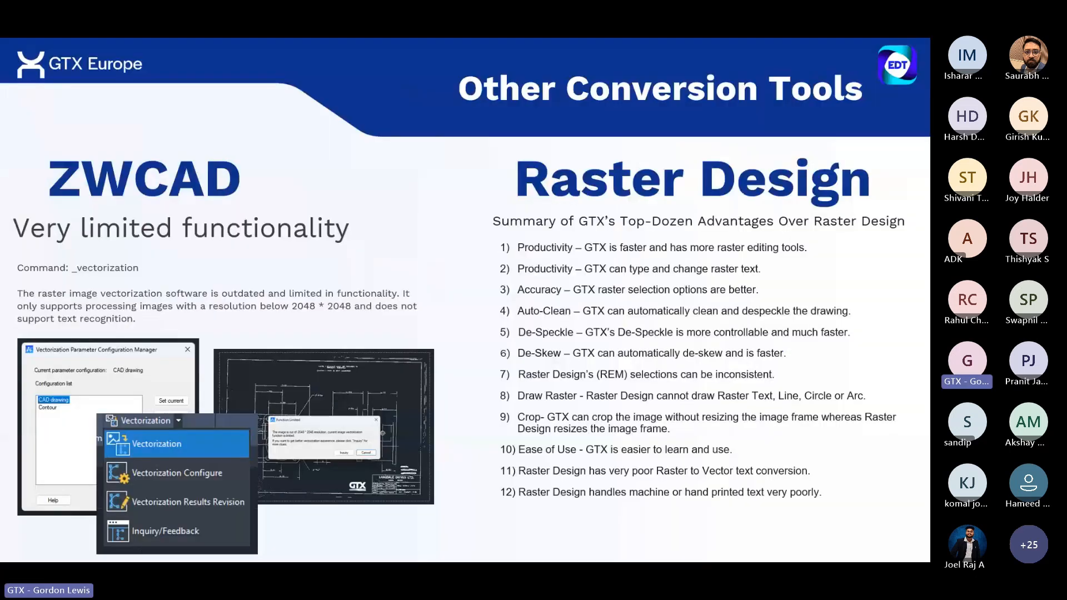
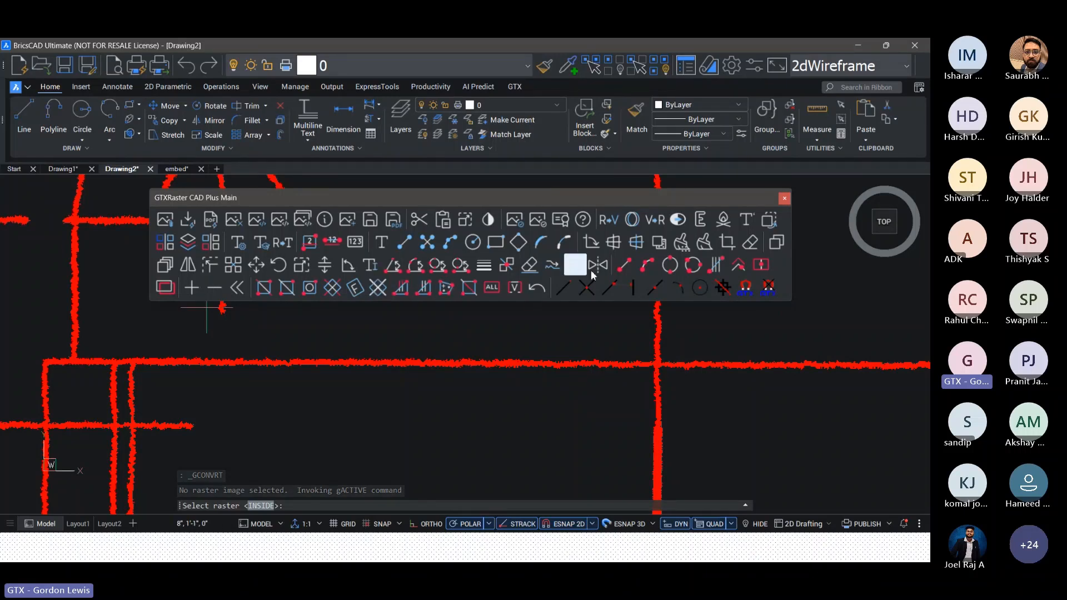
Step: Convert the long horizontal raster line in Drawing2 to a vector using Line selection, CAD conversion type, Ortho rectification and Save Raster enabled
click(624, 265)
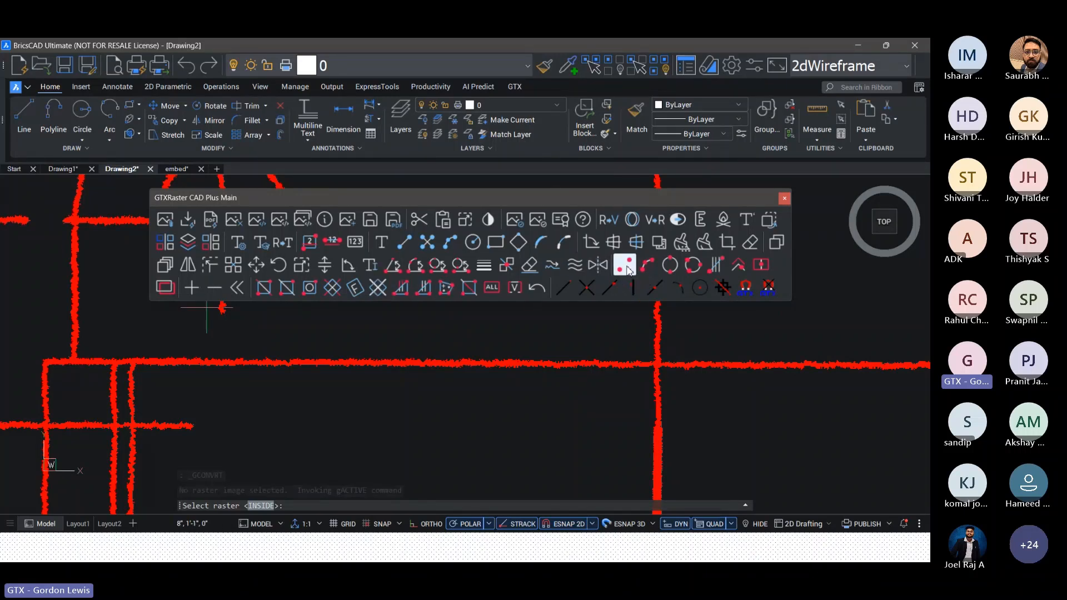
click(49, 362)
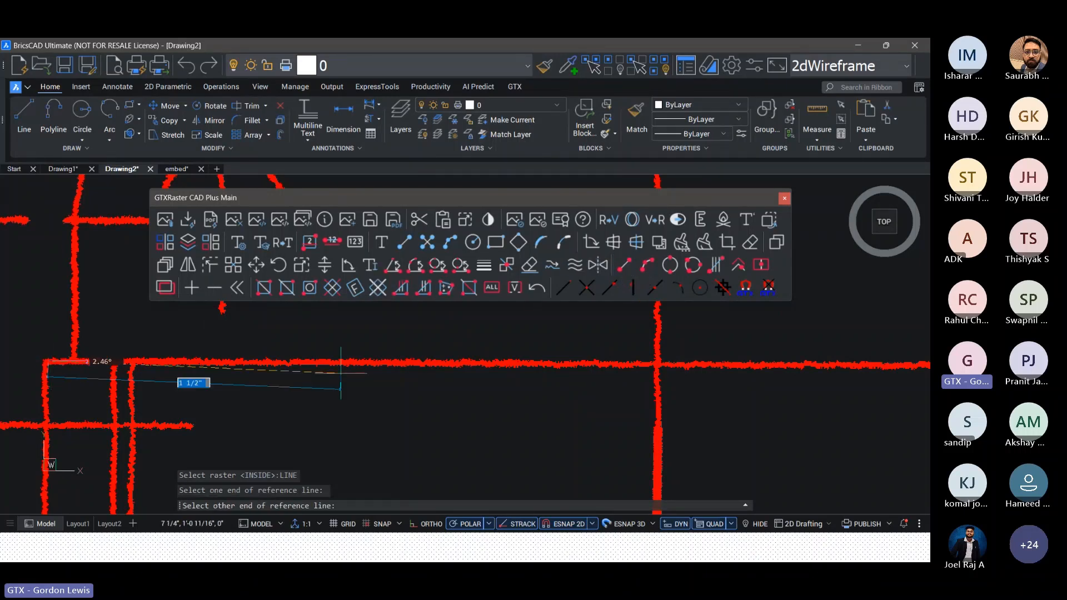
click(645, 360)
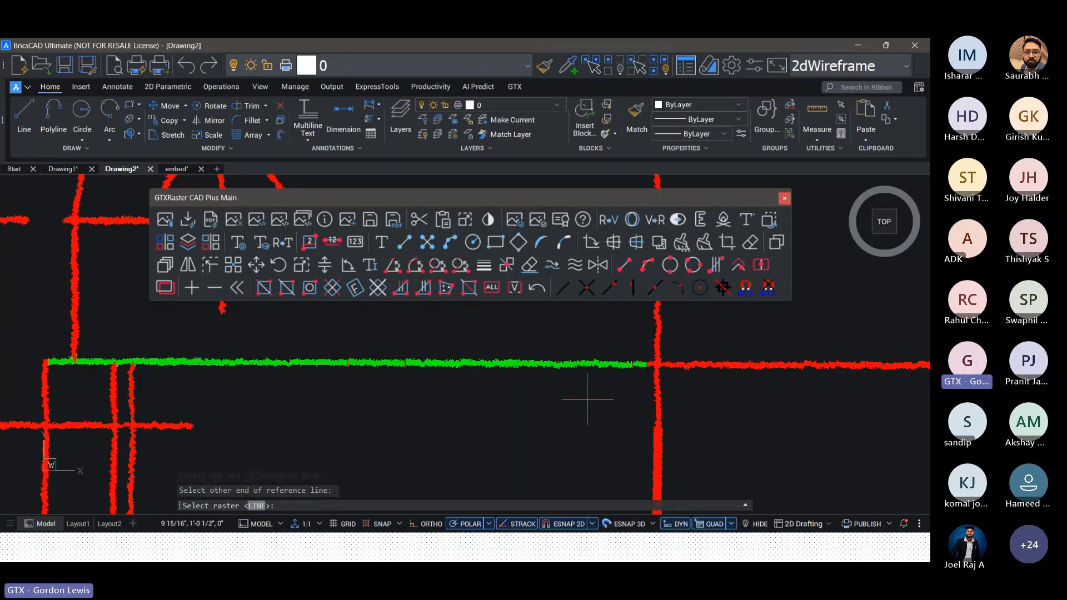
key(Return)
click(479, 364)
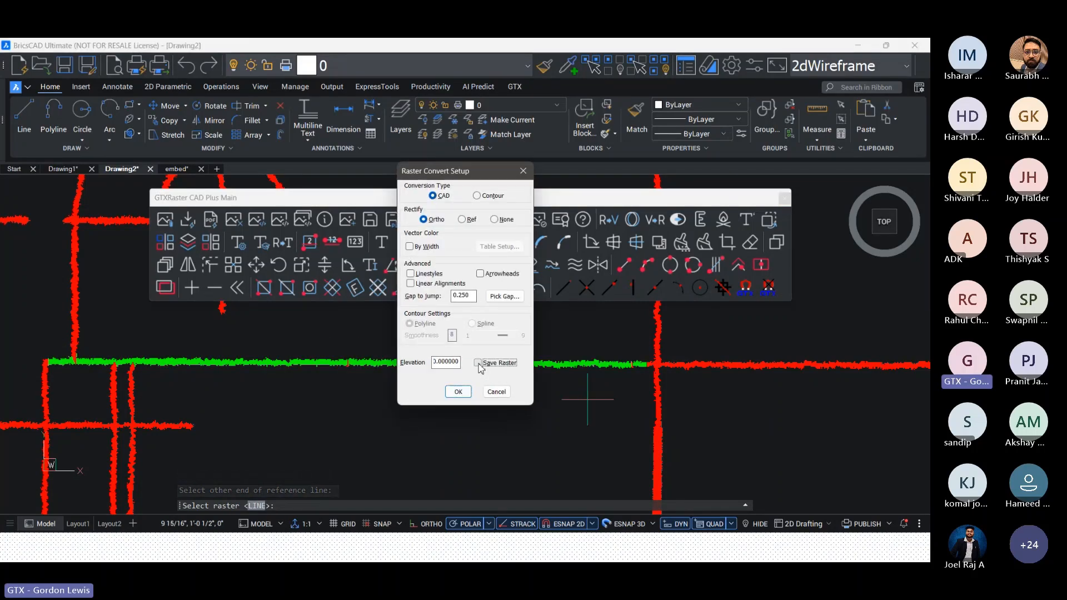
click(465, 395)
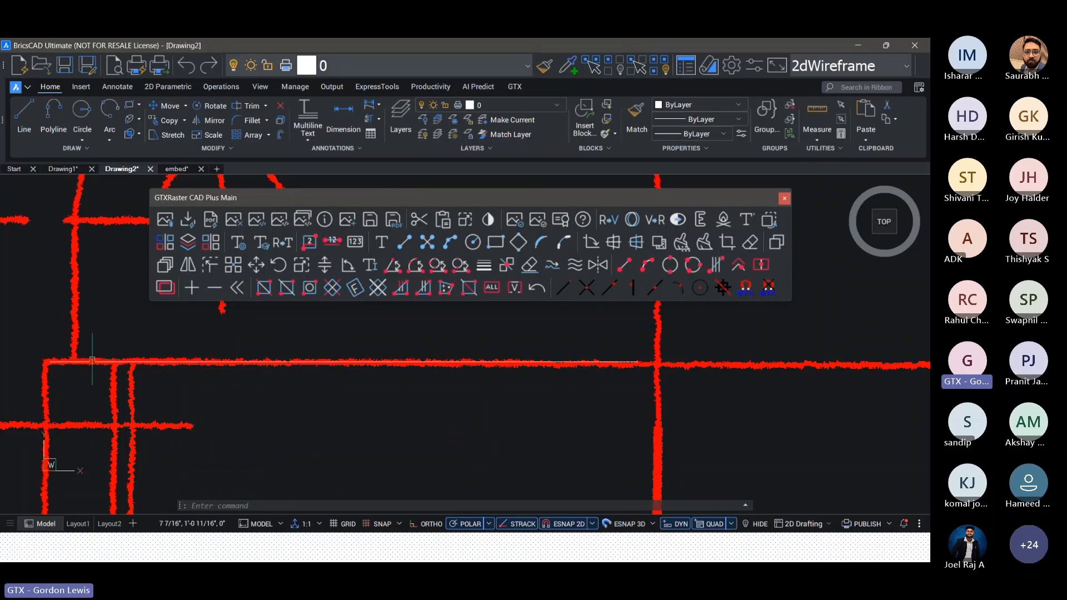
Step: Select the converted horizontal line and examine its properties and alignment against the raster
mouse_move(67, 361)
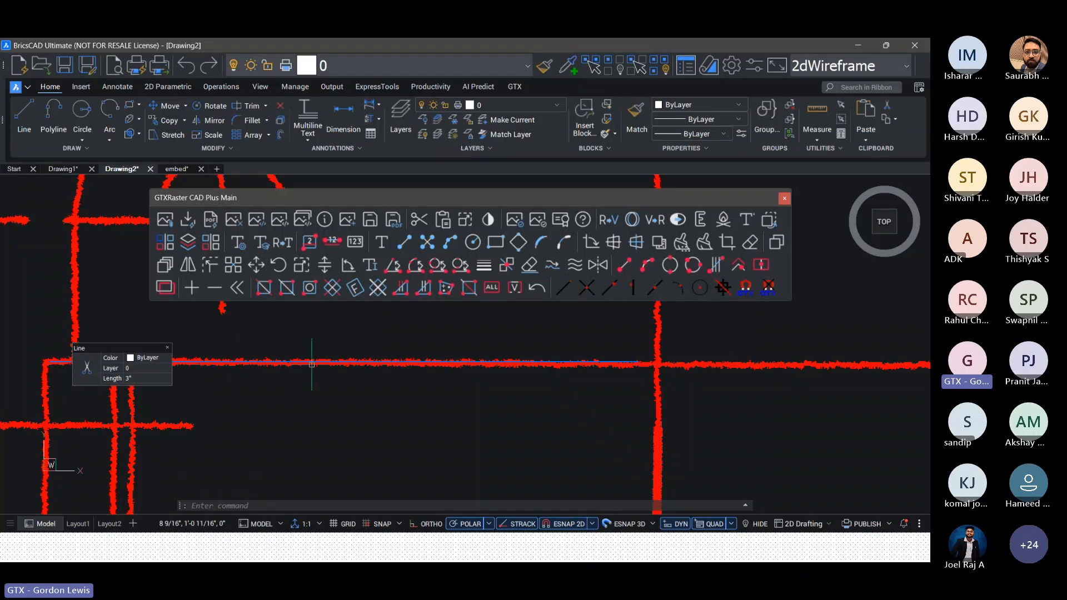
click(340, 362)
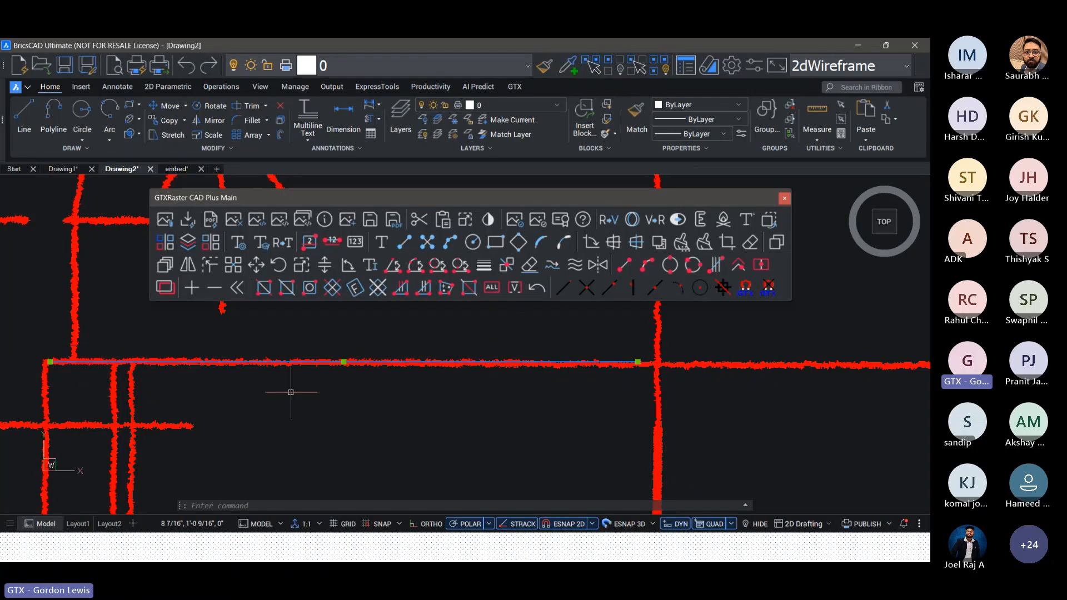
mouse_move(314, 407)
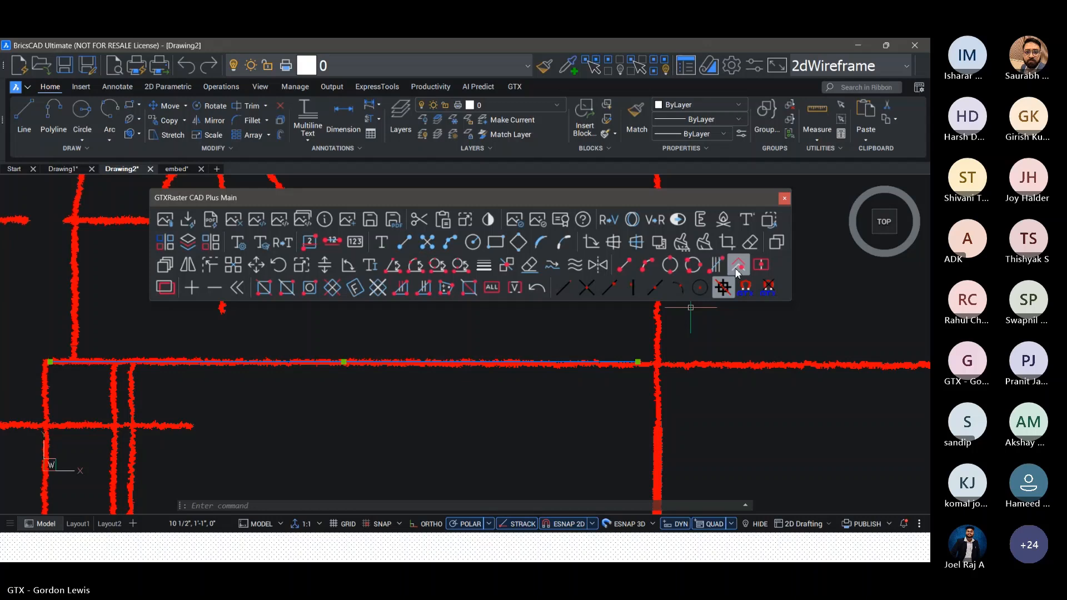
Step: Convert the vertical raster segment crossing the horizontal line to a vector, using CAD conversion, Ortho rectification and Save Raster disabled, and select the earlier horizontal vector
click(611, 221)
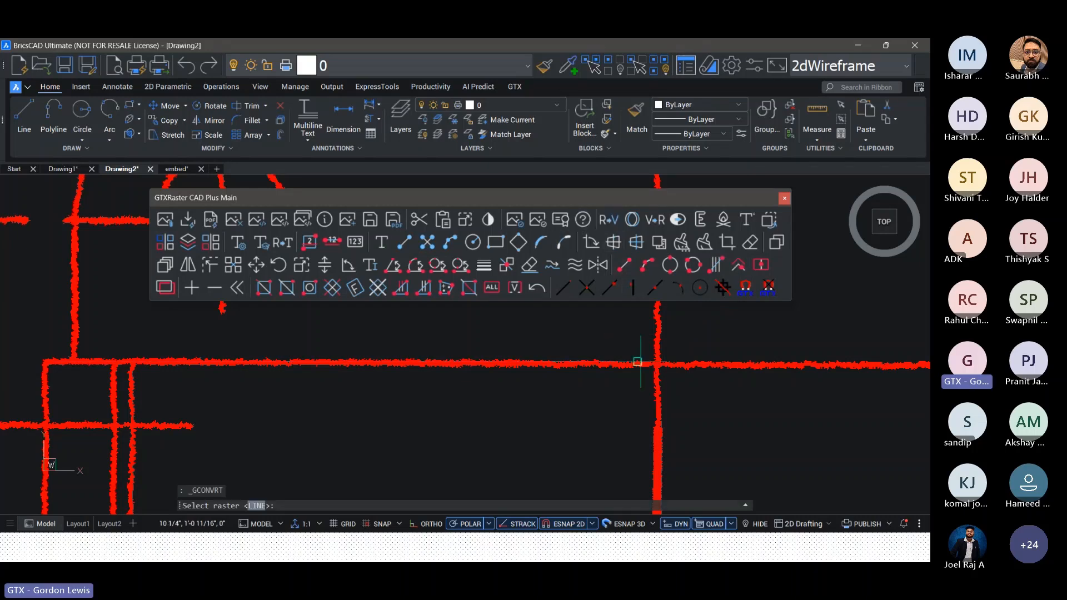
click(657, 357)
click(661, 446)
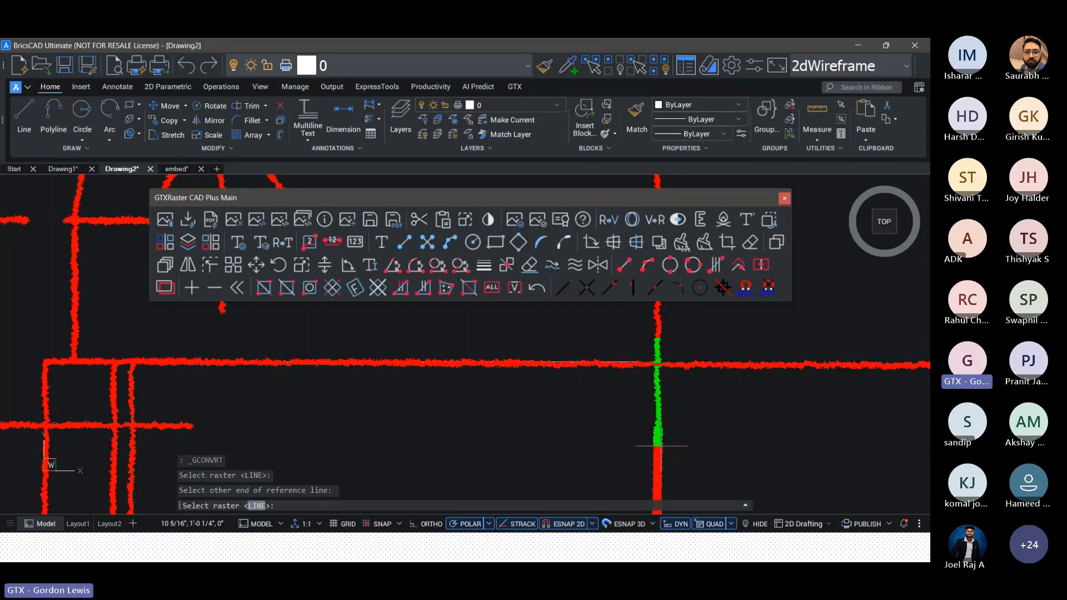
key(Return)
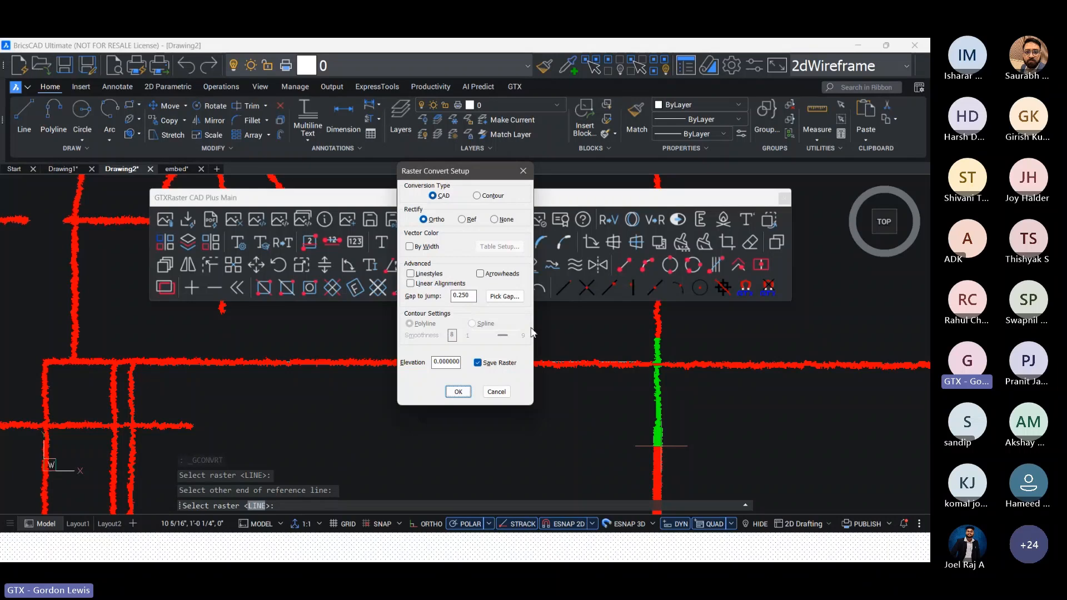
click(459, 393)
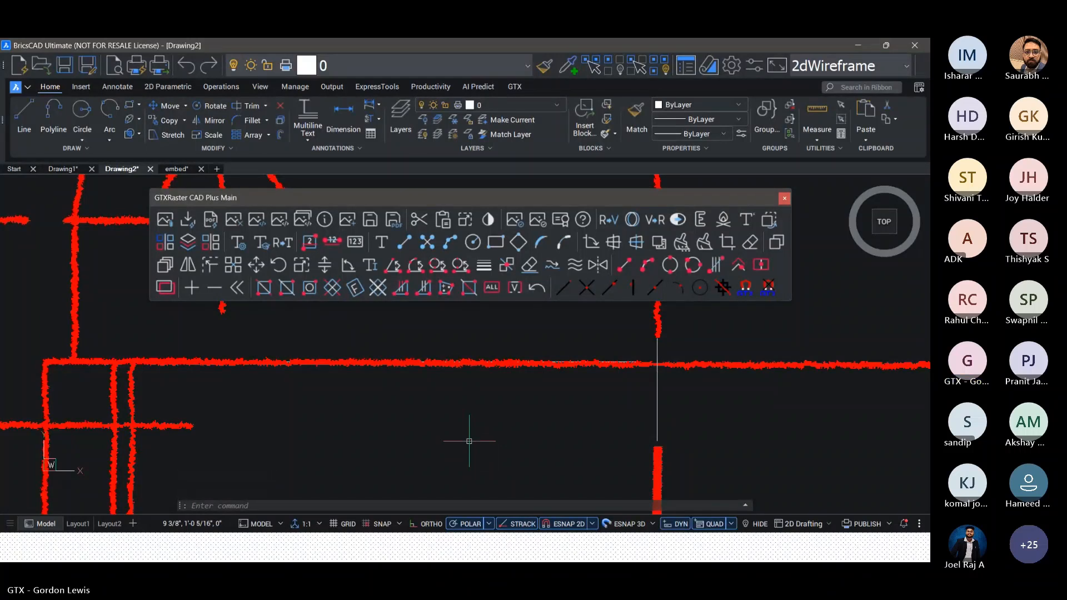
click(573, 362)
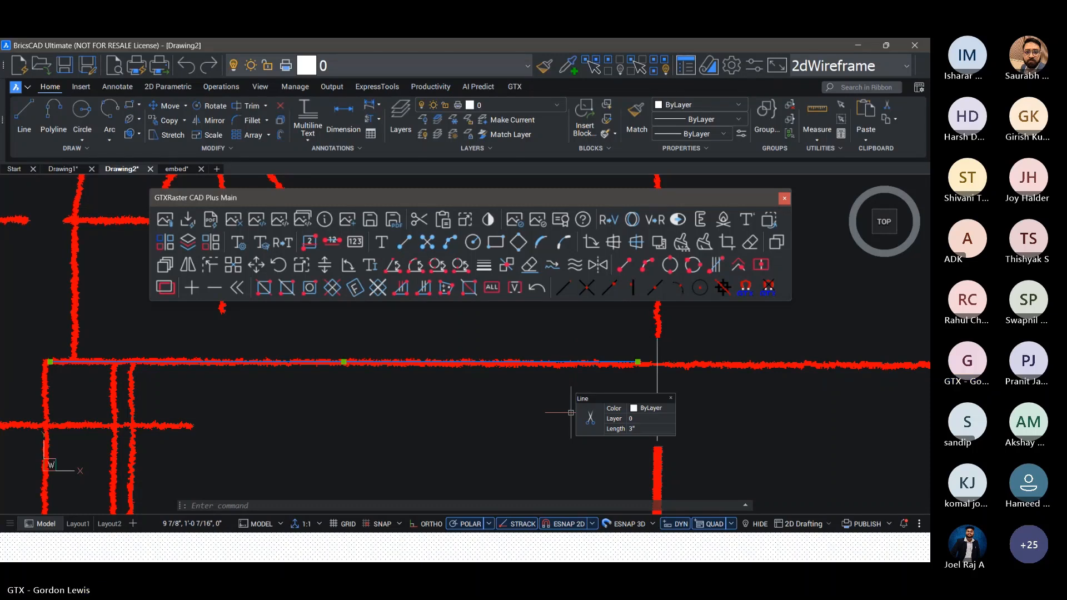
Step: Switch to the Teams meeting window and open the meeting chat to read the participants' questions
key(alt+Tab)
key(alt+Tab)
key(alt+Tab)
key(alt+Tab)
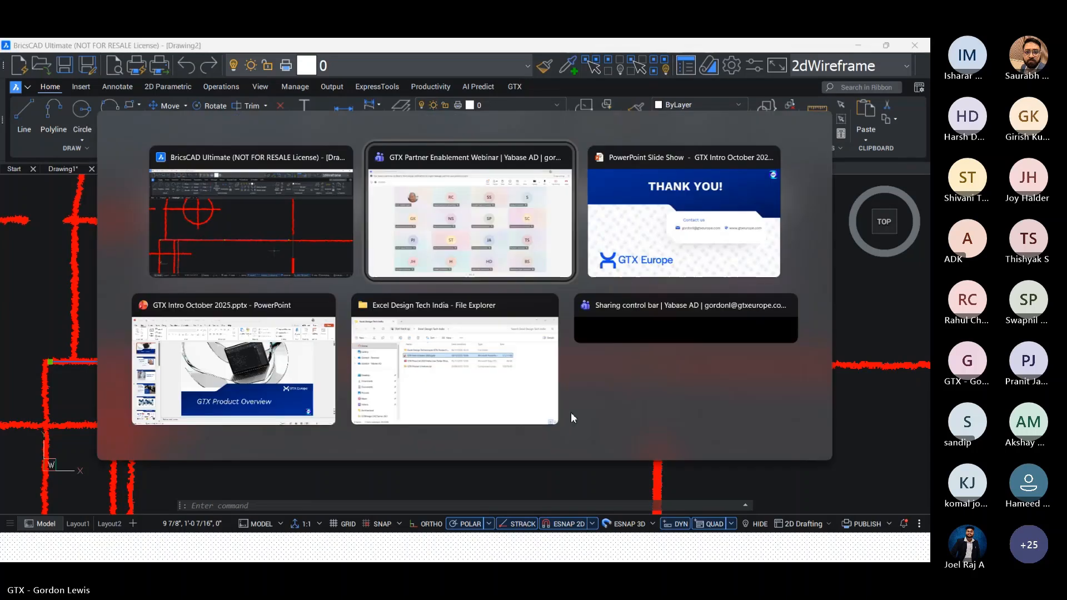
key(alt+Tab)
key(alt+Tab)
key(alt+Tab)
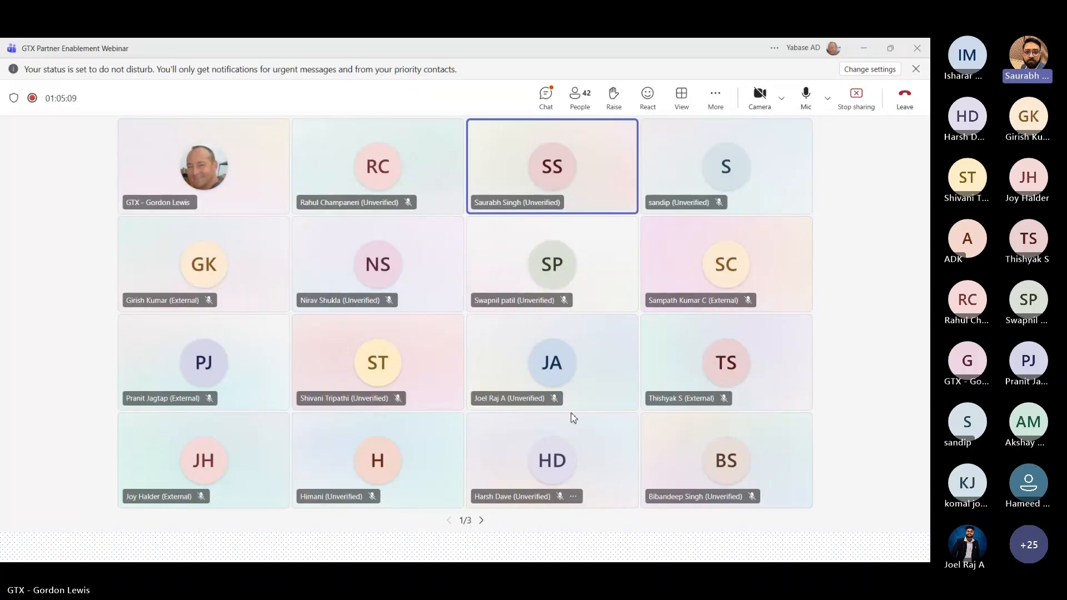
click(545, 95)
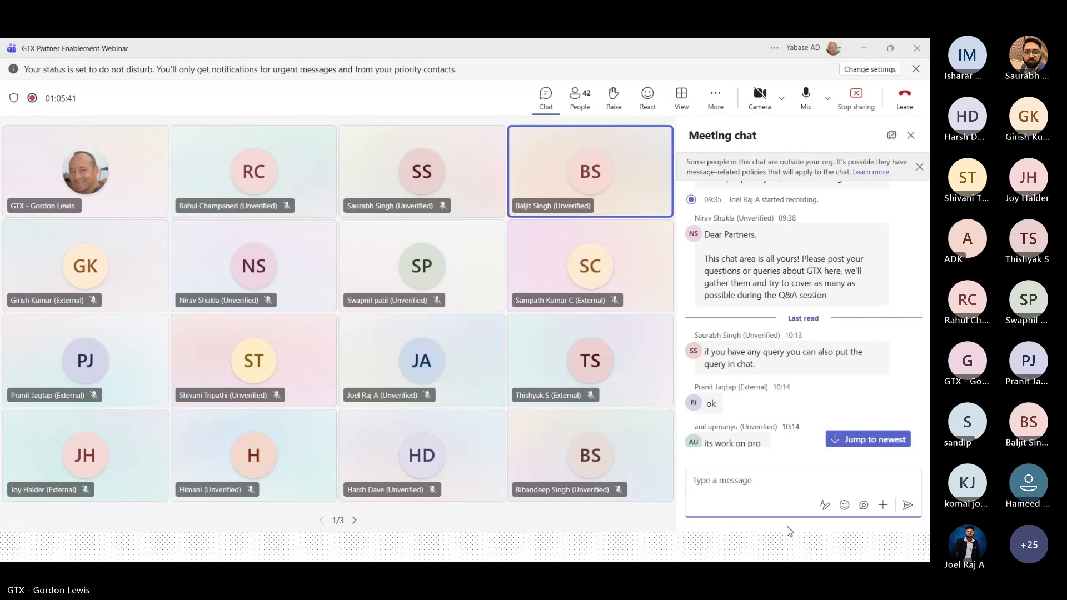
Step: Switch back to BricsCAD and look over the raster part drawing in Drawing2
key(alt+Tab)
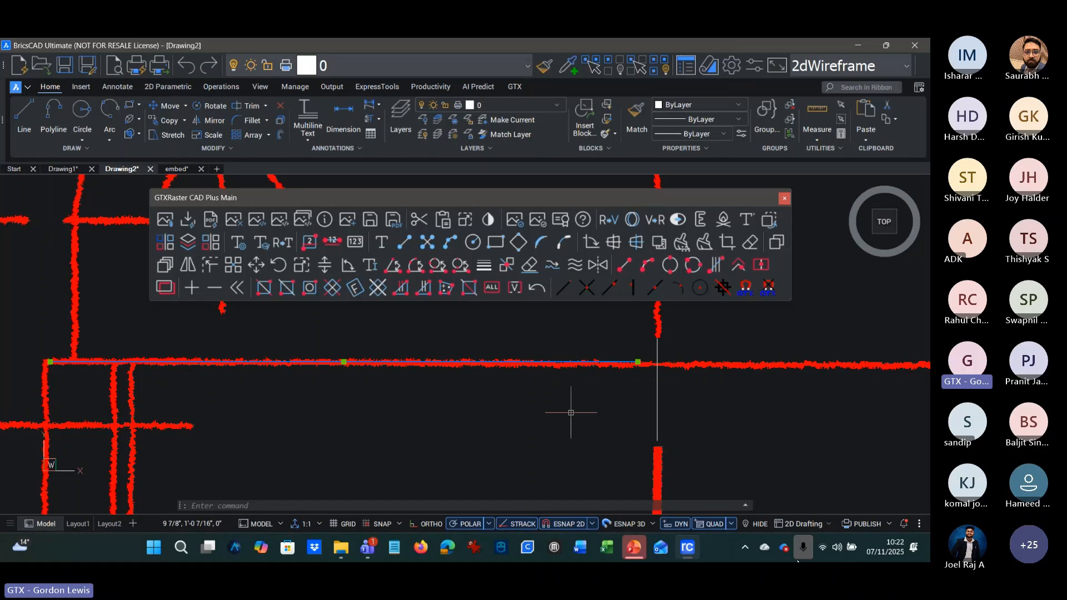
scroll(372, 439, down, 3)
middle_drag(374, 441, 632, 364)
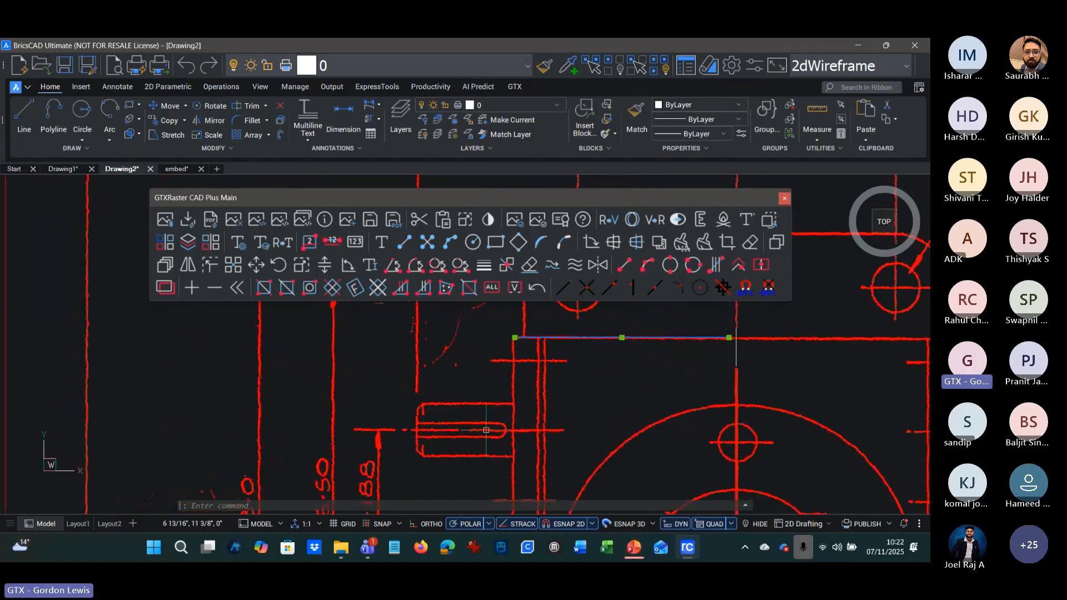
scroll(460, 429, up, 3)
scroll(460, 429, down, 5)
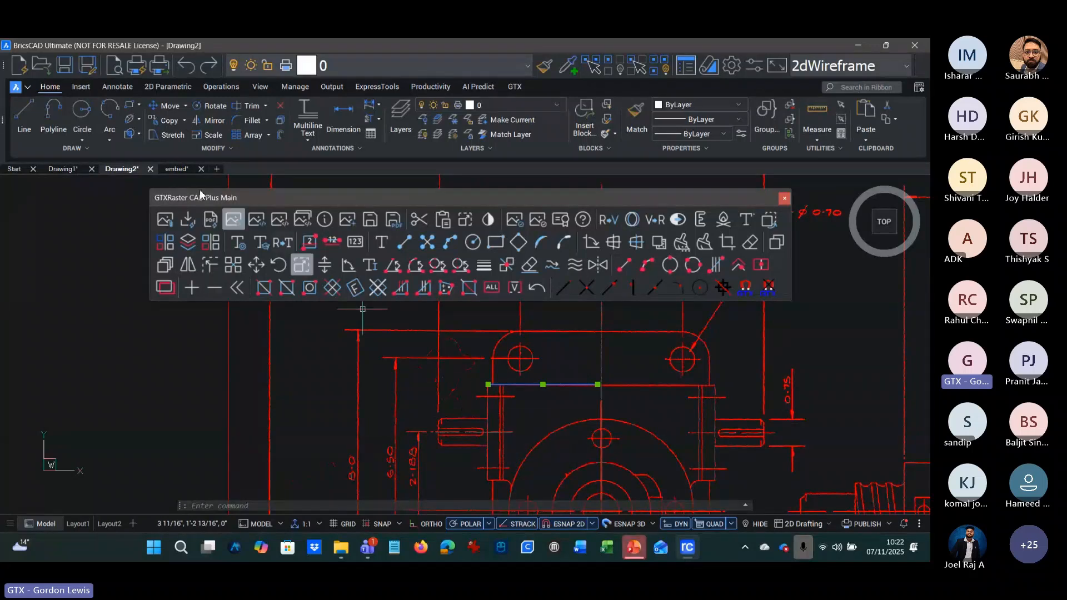
Step: Switch to the embed drawing and examine its remaining raster linework across the floor plan
click(179, 169)
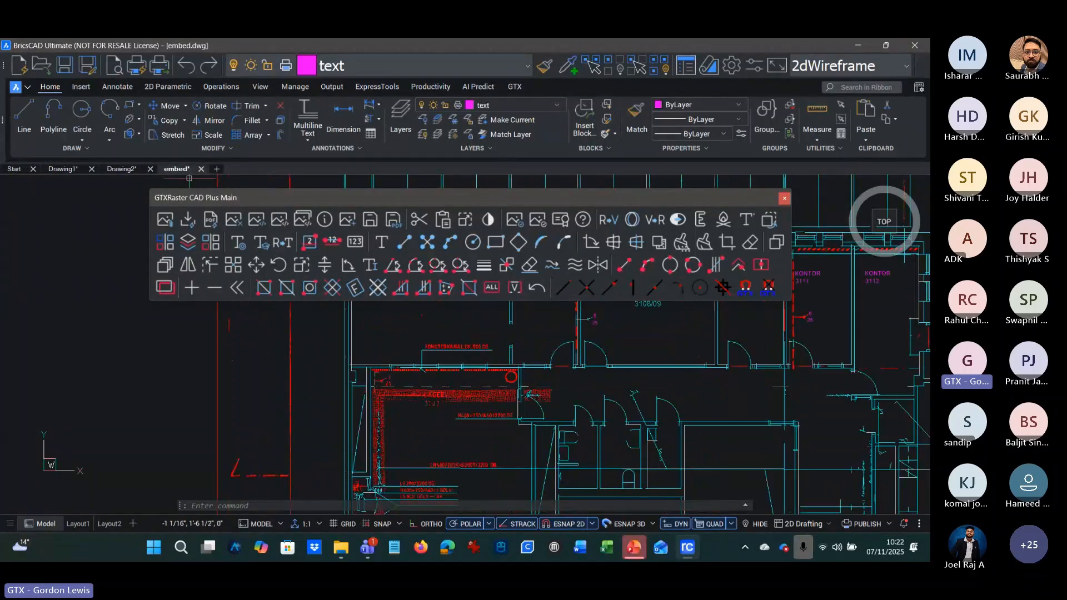
scroll(552, 448, up, 5)
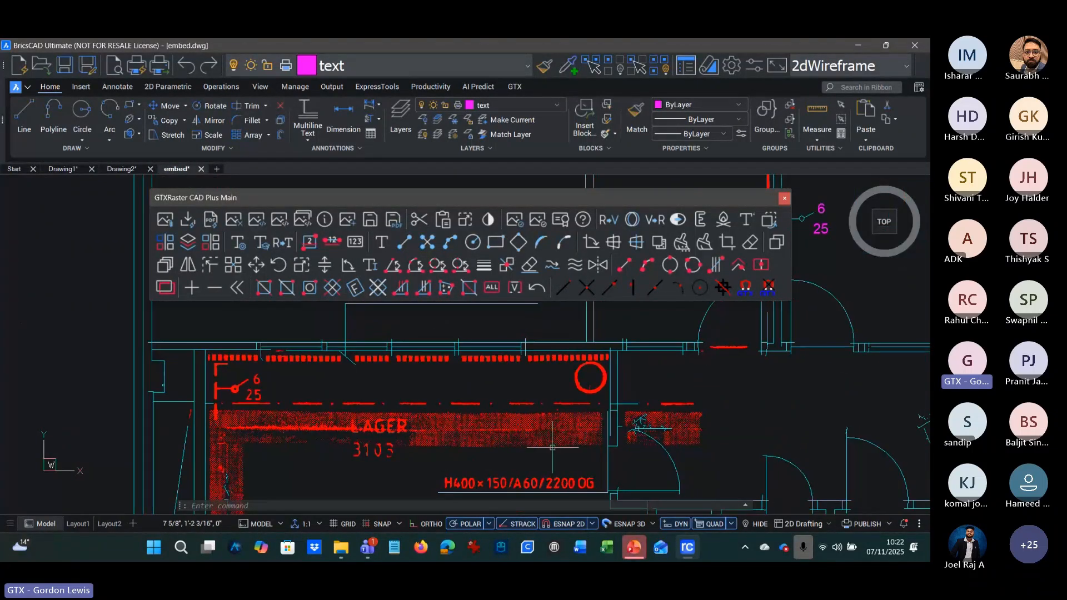
scroll(734, 389, up, 4)
middle_drag(734, 389, 626, 550)
scroll(645, 442, down, 2)
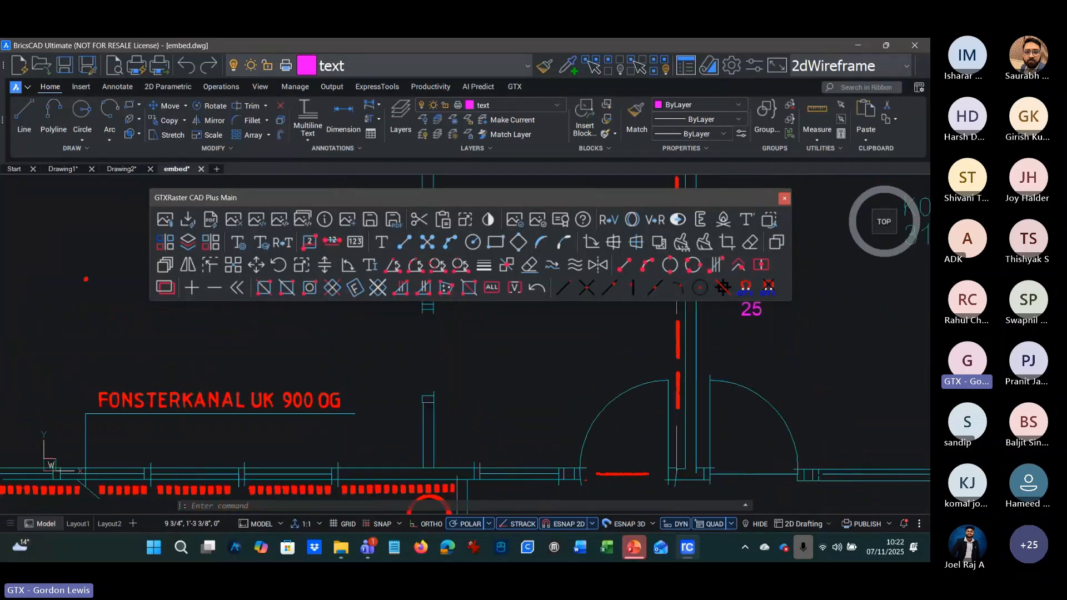
scroll(568, 420, down, 5)
scroll(568, 420, up, 3)
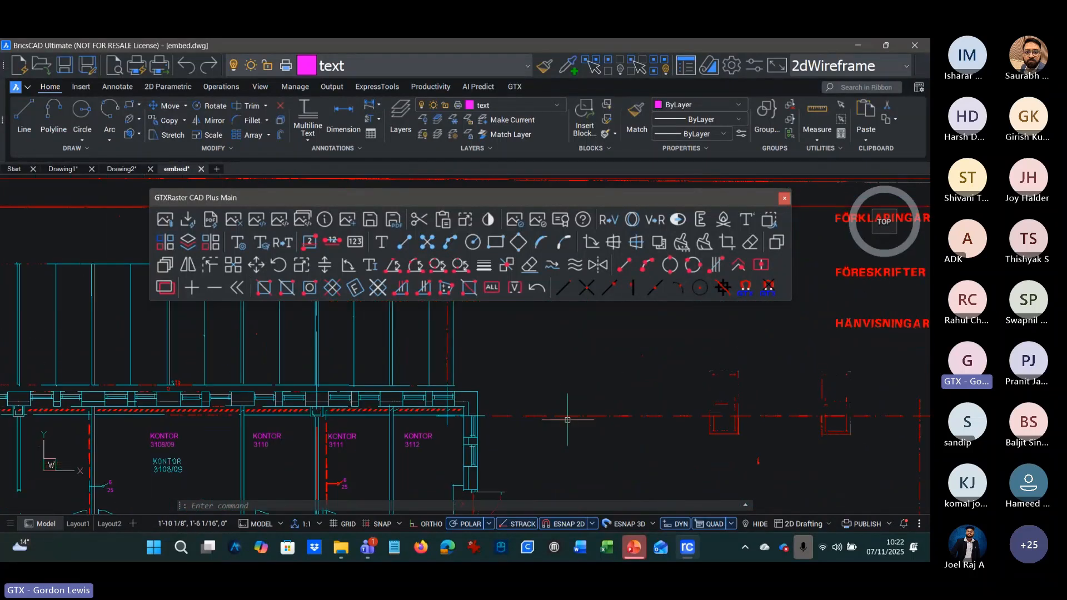
scroll(567, 420, up, 3)
middle_drag(567, 419, 513, 435)
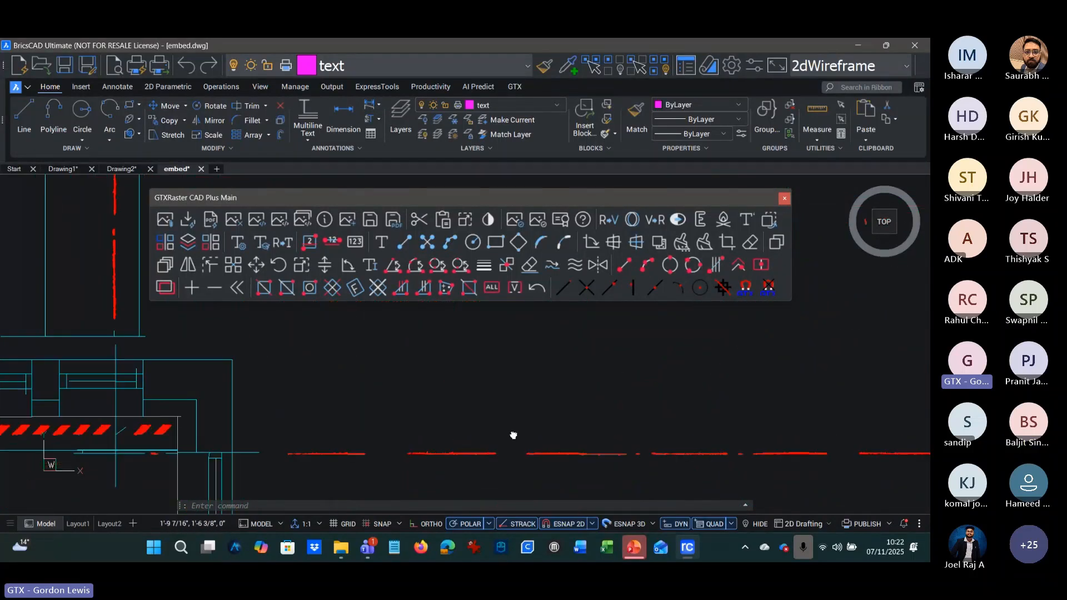
scroll(564, 430, down, 3)
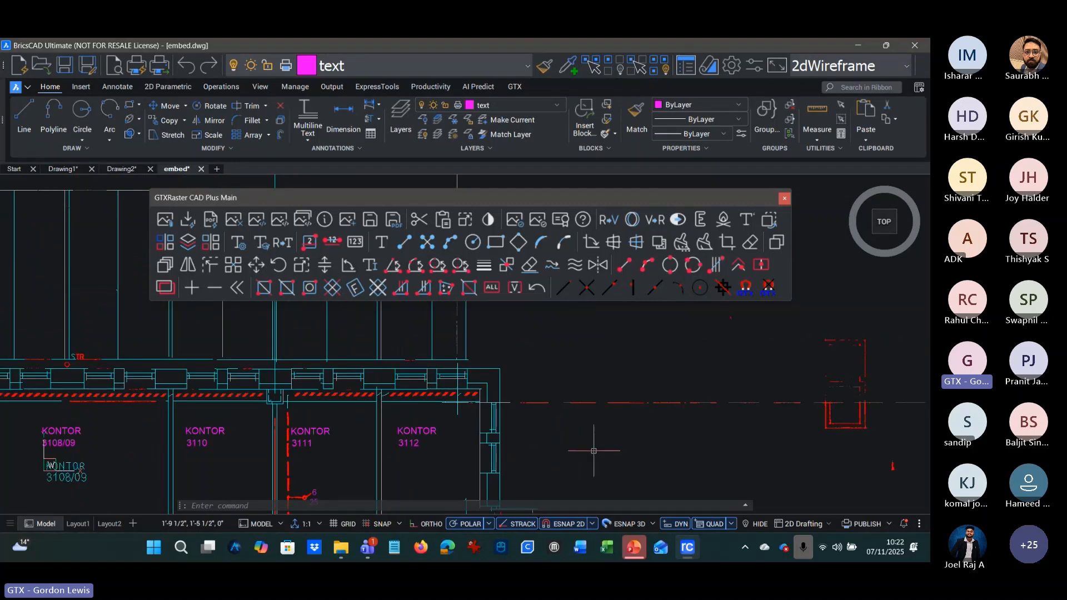
scroll(593, 451, down, 5)
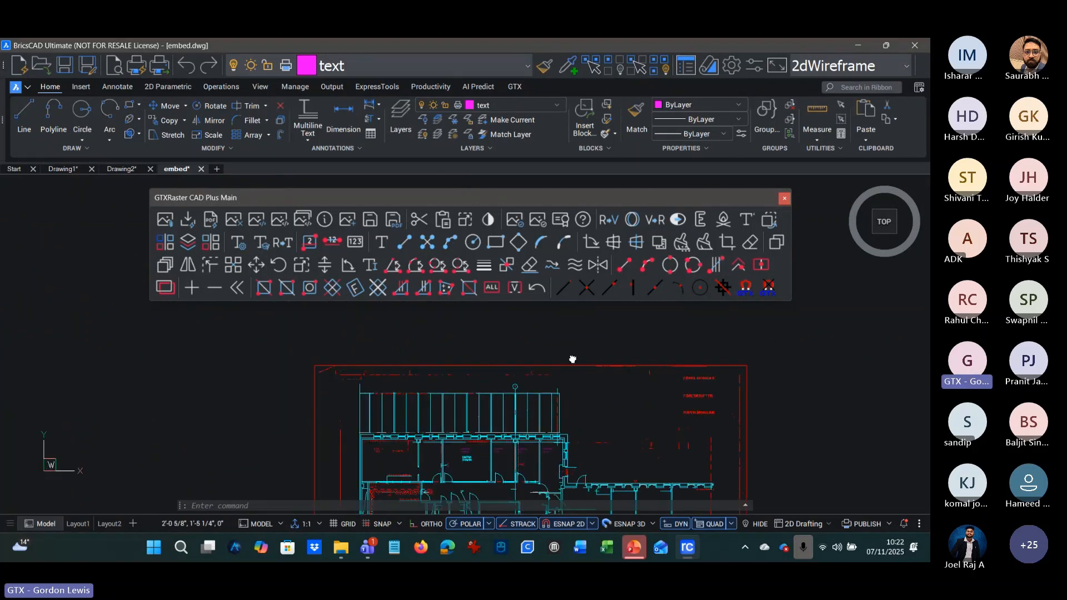
scroll(575, 367, up, 5)
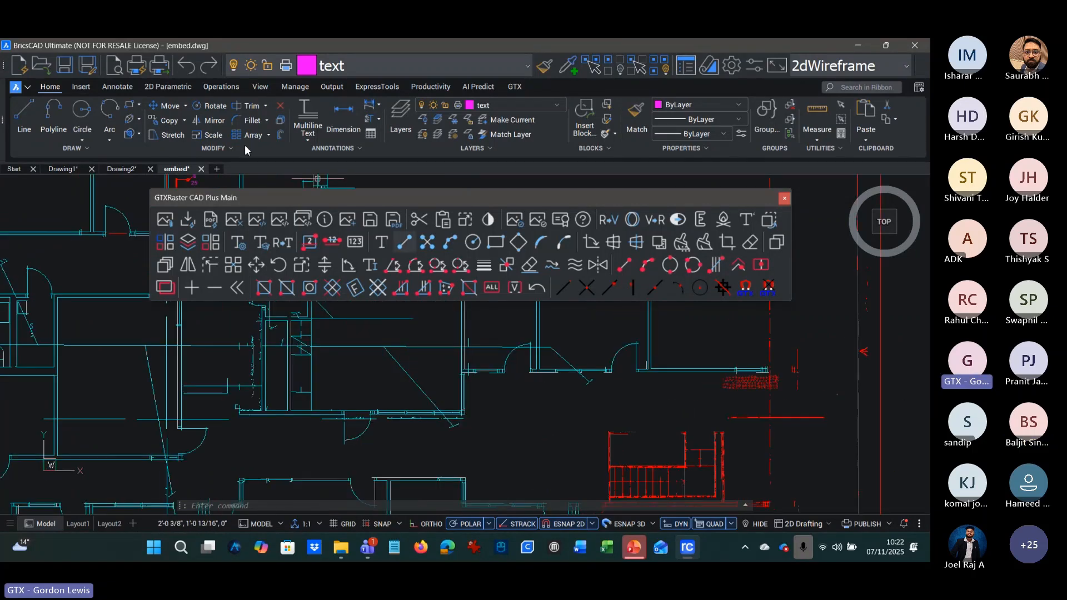
Step: Create a new drawing and attach the raster image cadq_1.tif from the RasterFiles folder
click(216, 169)
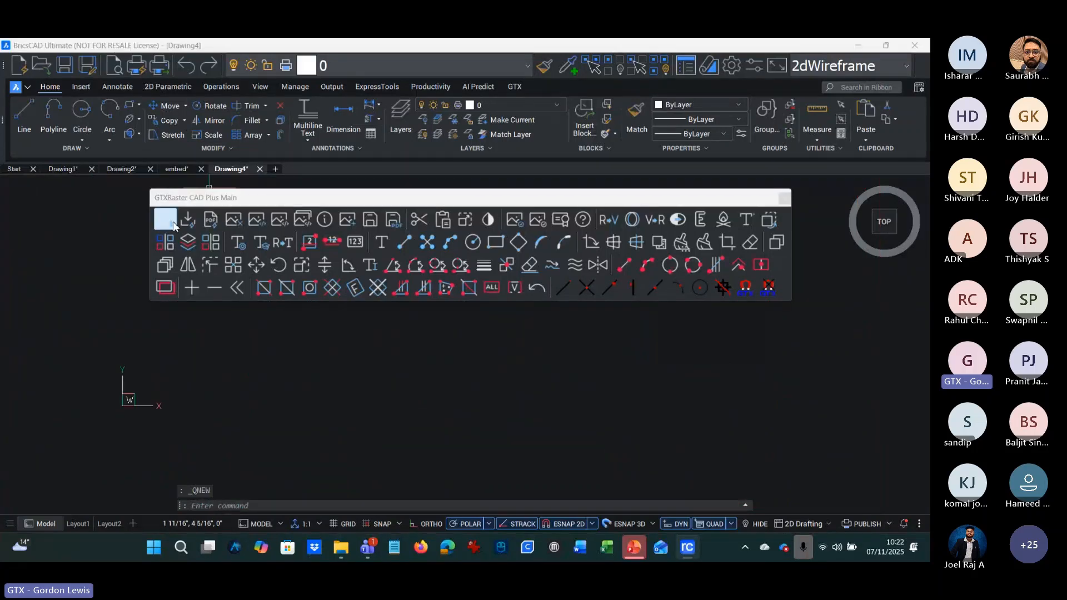
click(164, 219)
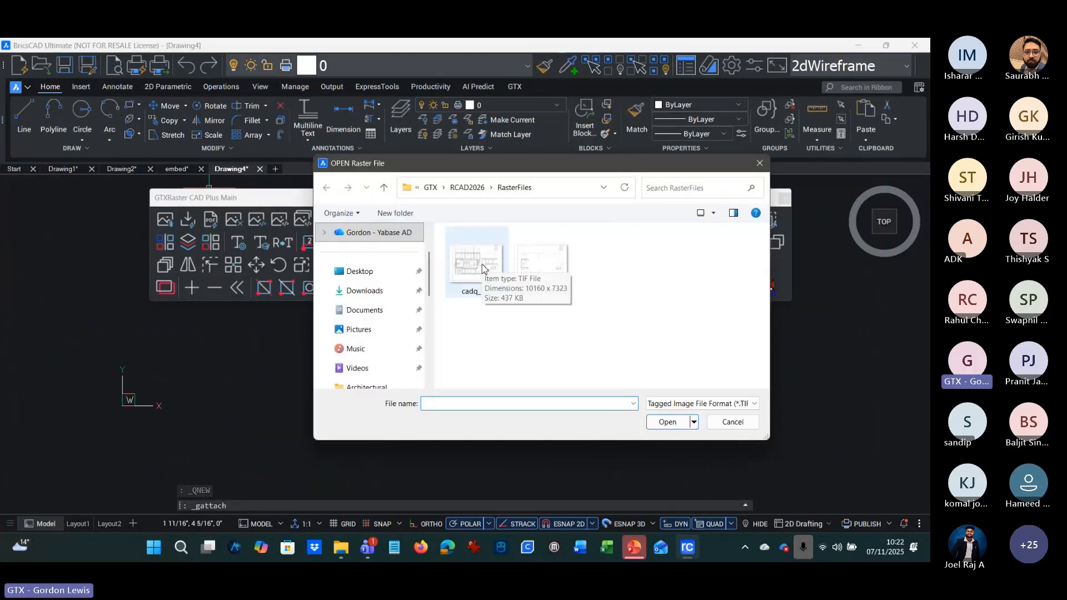
double_click(483, 266)
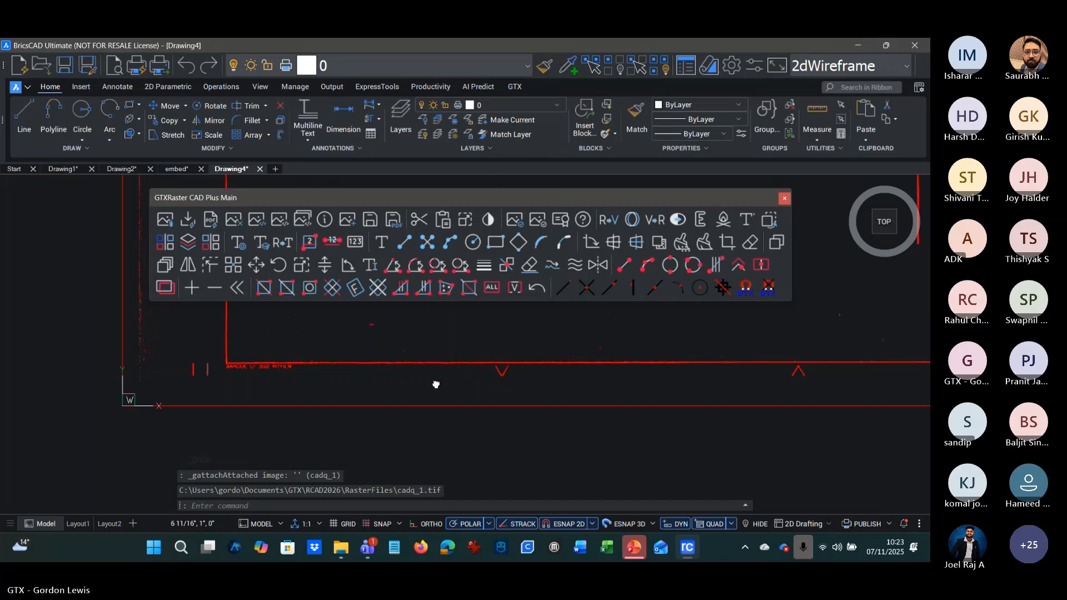
Step: Convert the thin upper wall line and the thick rough line near KORRIDOR 3125 to vectors, using Line selection, CAD conversion, Ortho rectification and Save Raster enabled
scroll(559, 389, up, 2)
middle_drag(559, 389, 431, 514)
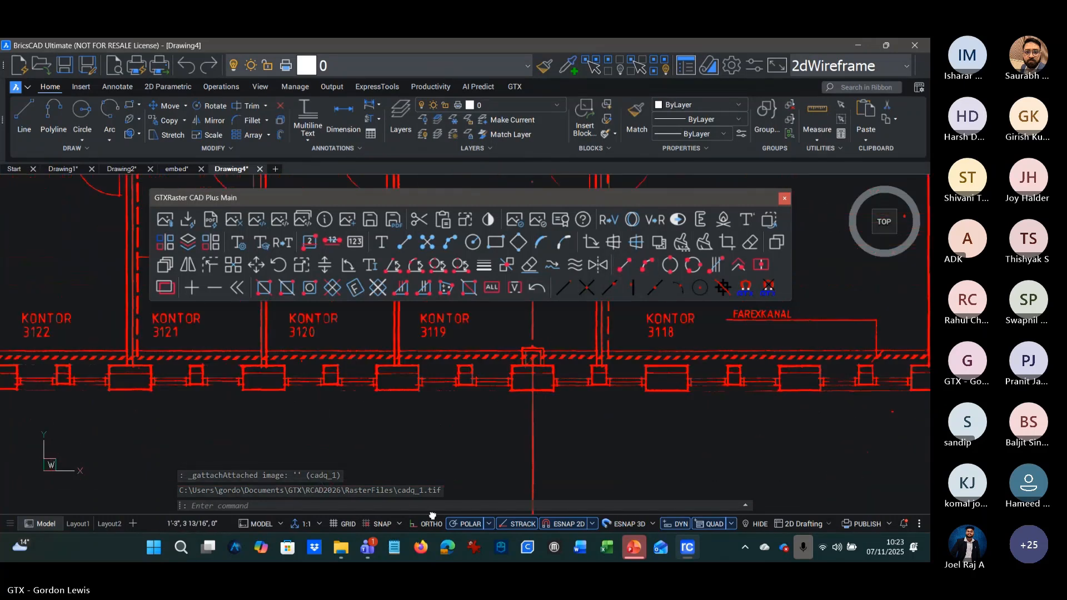
middle_drag(578, 364, 412, 495)
middle_drag(517, 392, 445, 524)
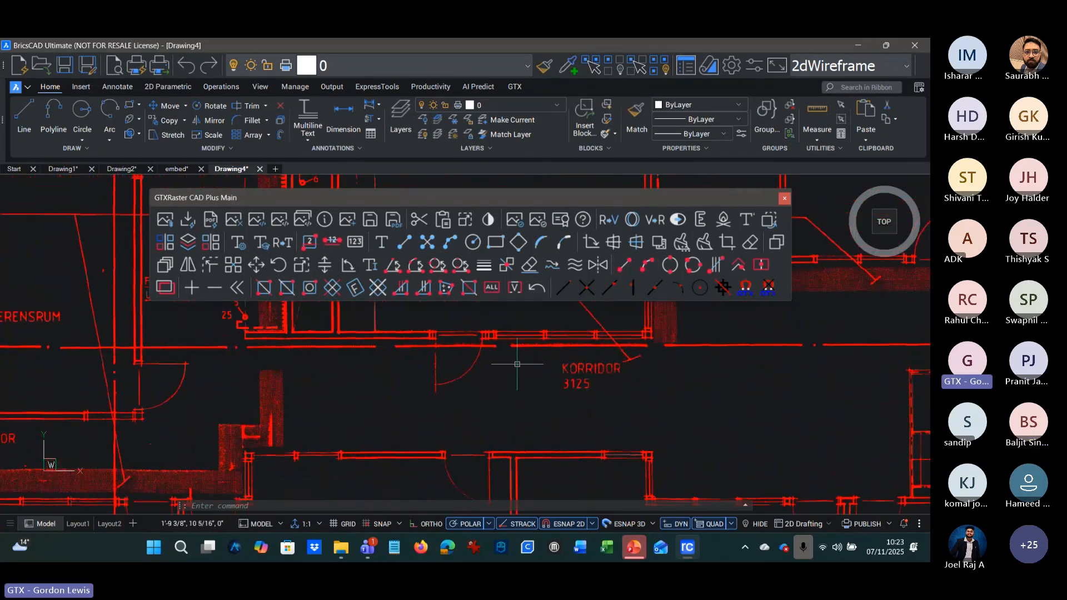
middle_drag(519, 366, 534, 417)
scroll(524, 392, up, 4)
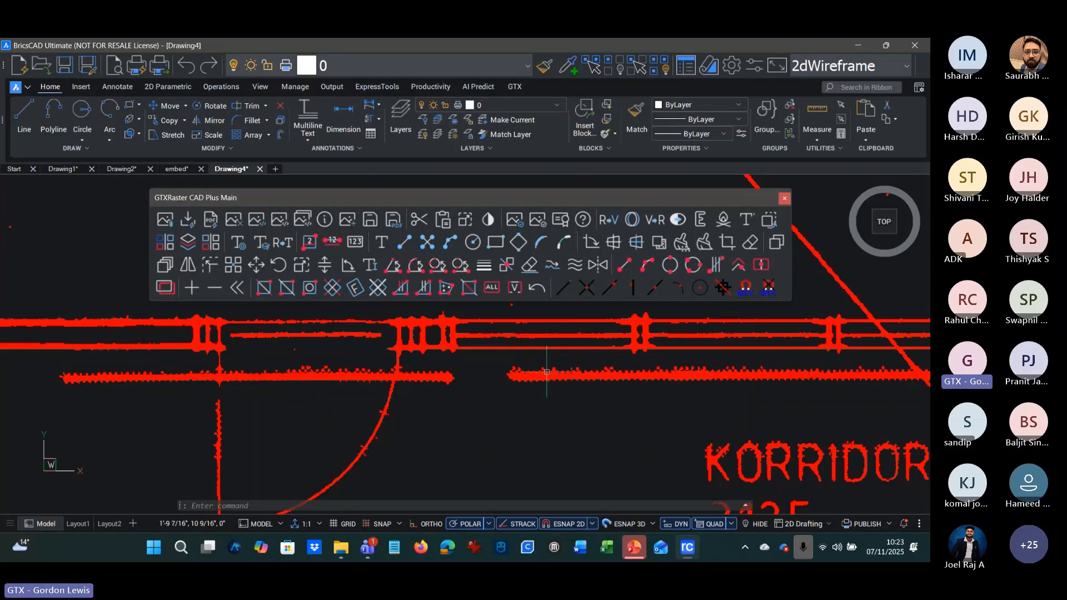
click(624, 264)
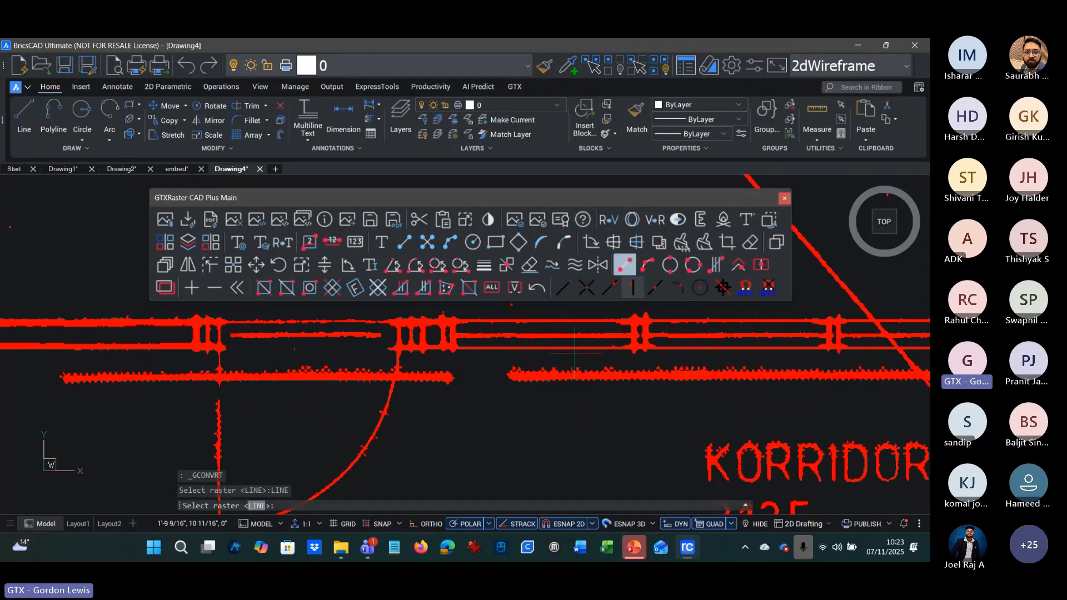
click(457, 321)
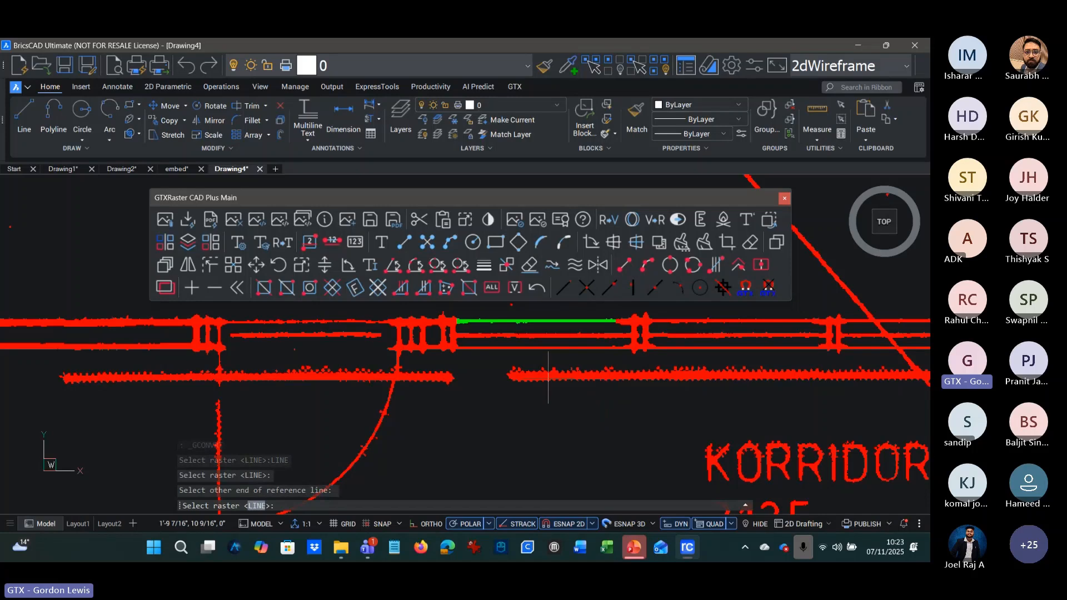
click(513, 375)
click(789, 375)
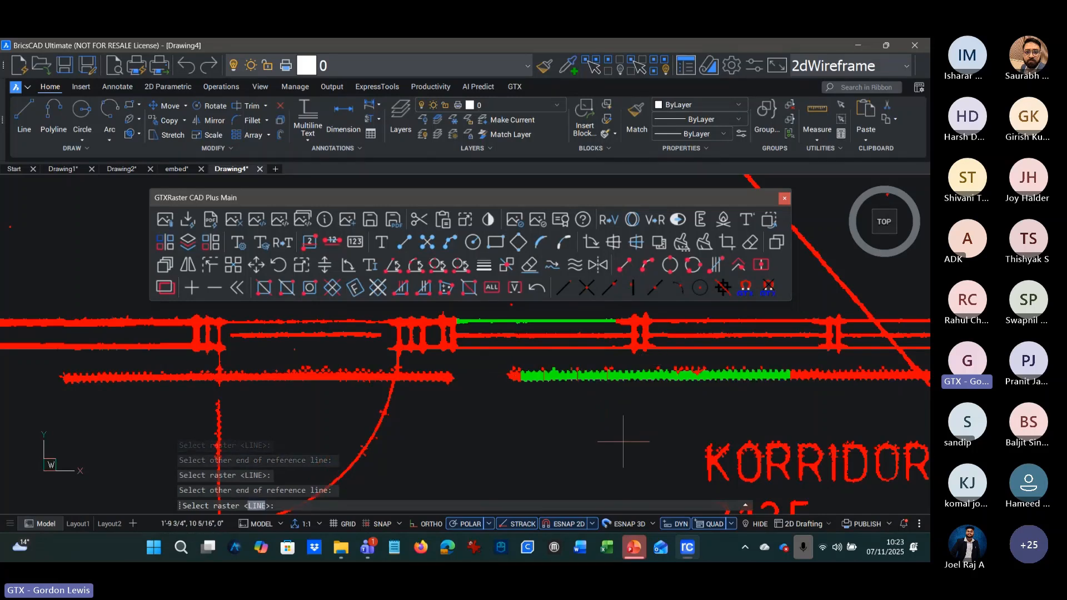
click(473, 249)
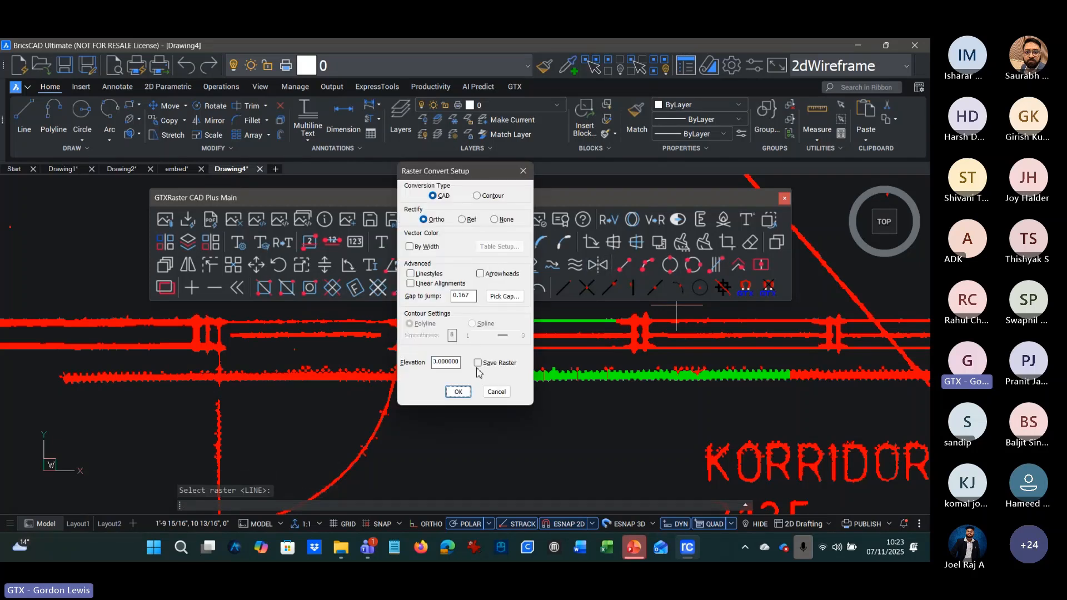
click(459, 391)
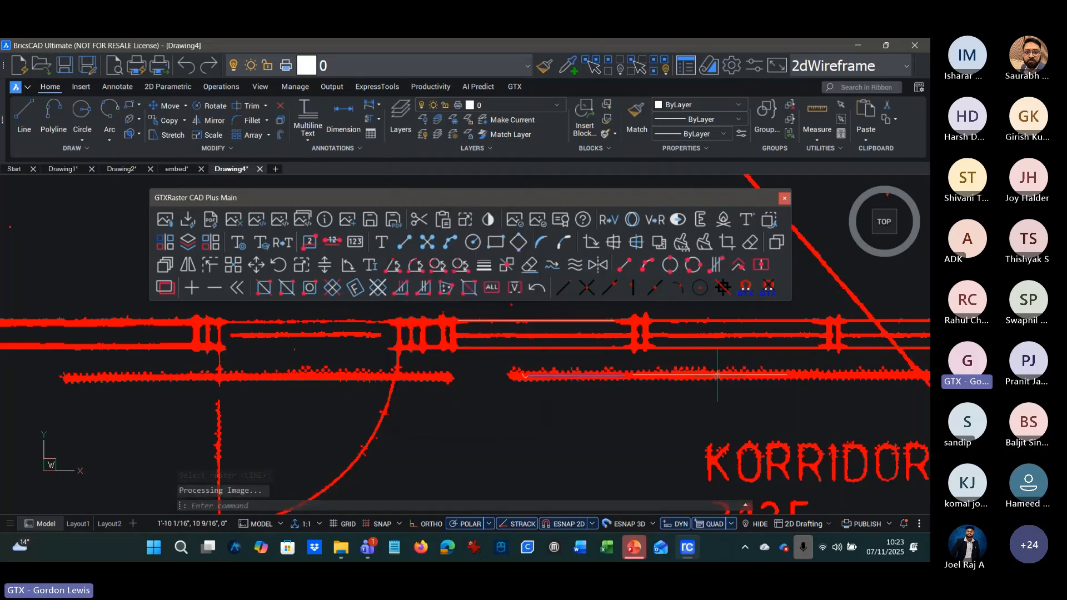
Step: Examine how closely the two converted vectors follow the thin and thick raster lines near KORRIDOR 3125
mouse_move(573, 391)
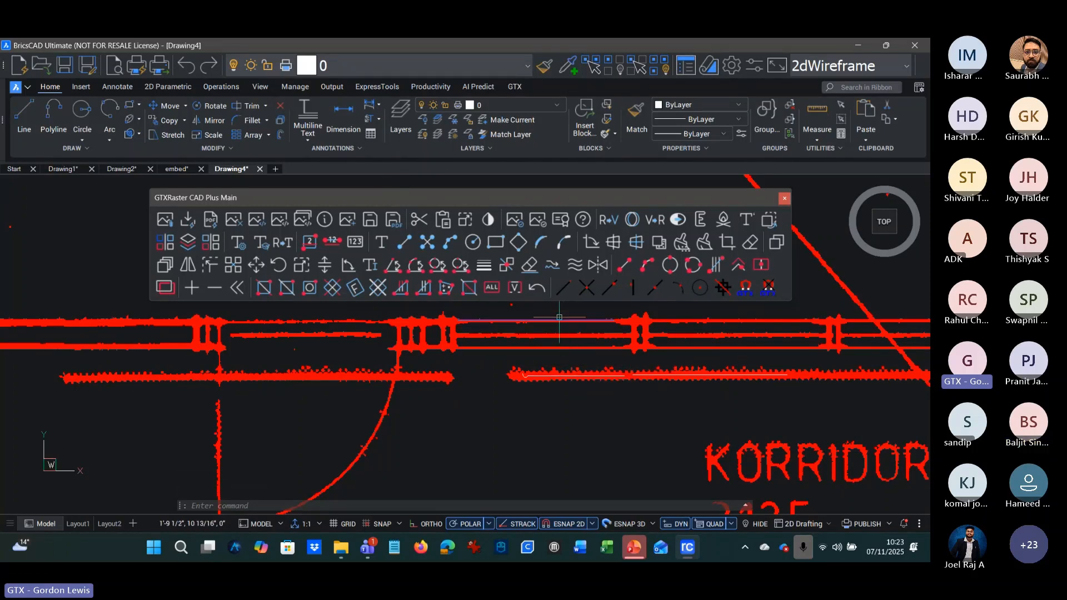
scroll(556, 316, up, 5)
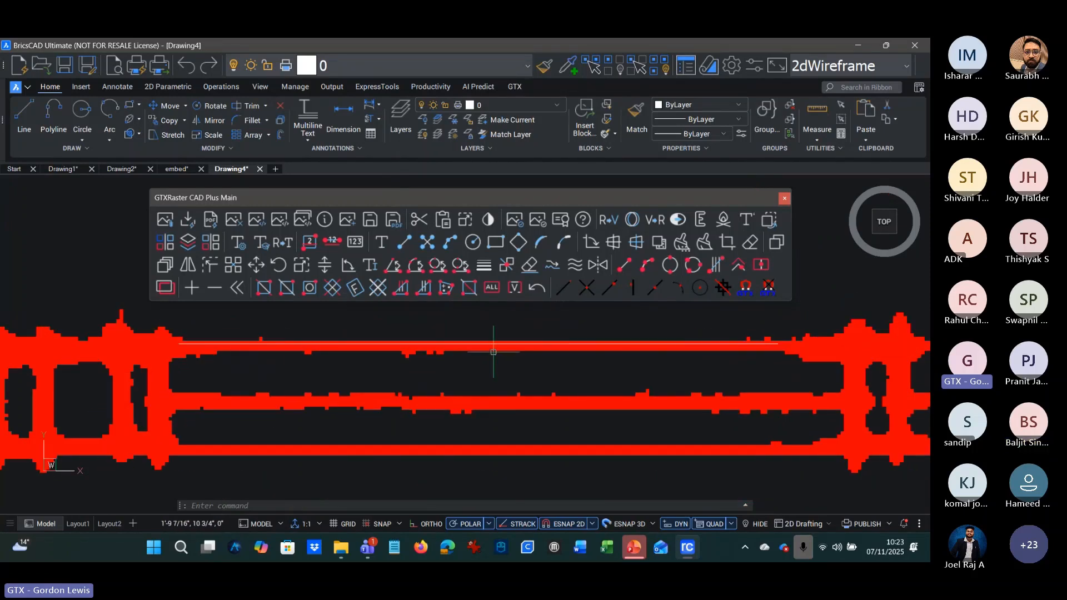
mouse_move(658, 344)
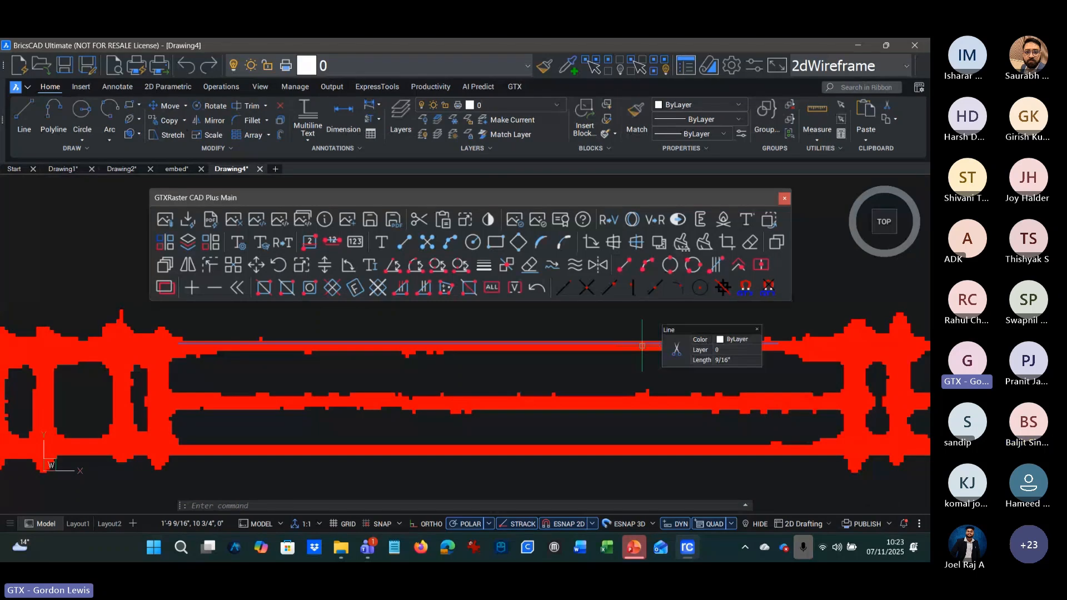
scroll(642, 344, up, 5)
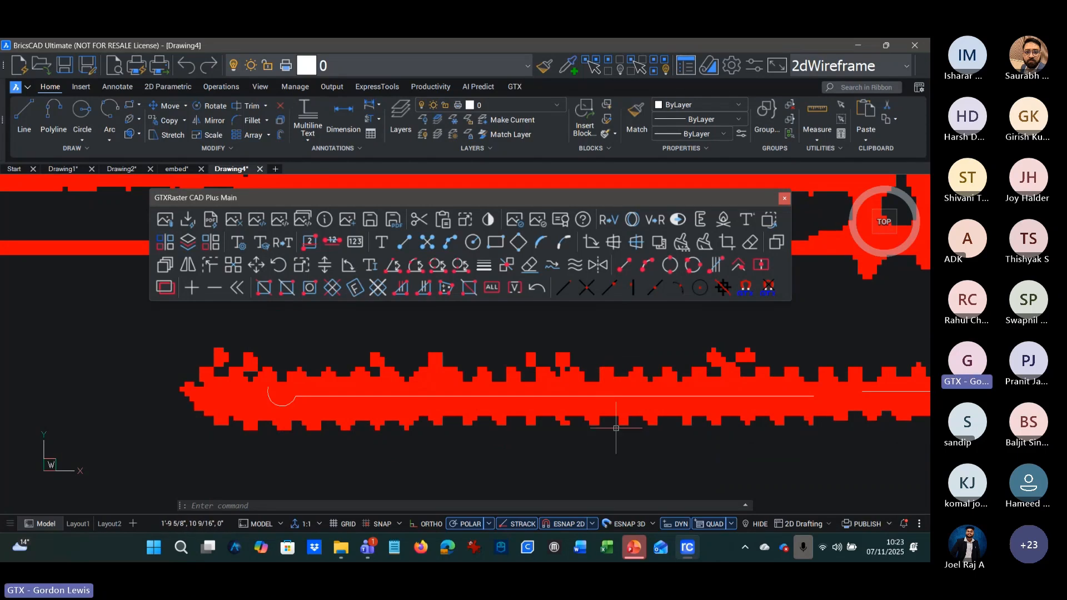
scroll(615, 428, down, 4)
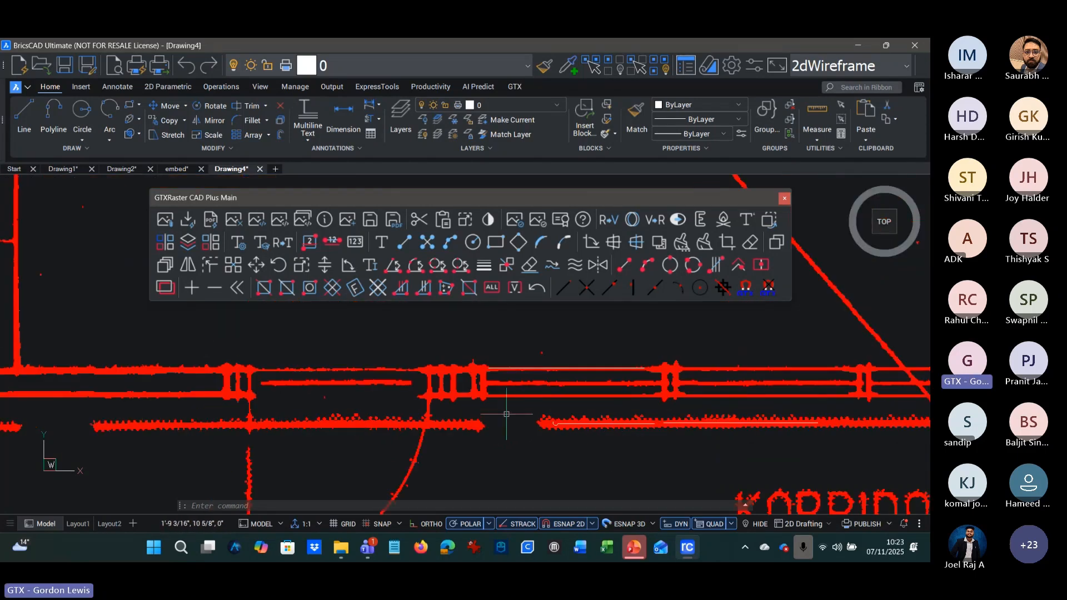
Step: Thicken the thin upper raster wall line above the door arc, setting its new width to 0.04
click(486, 267)
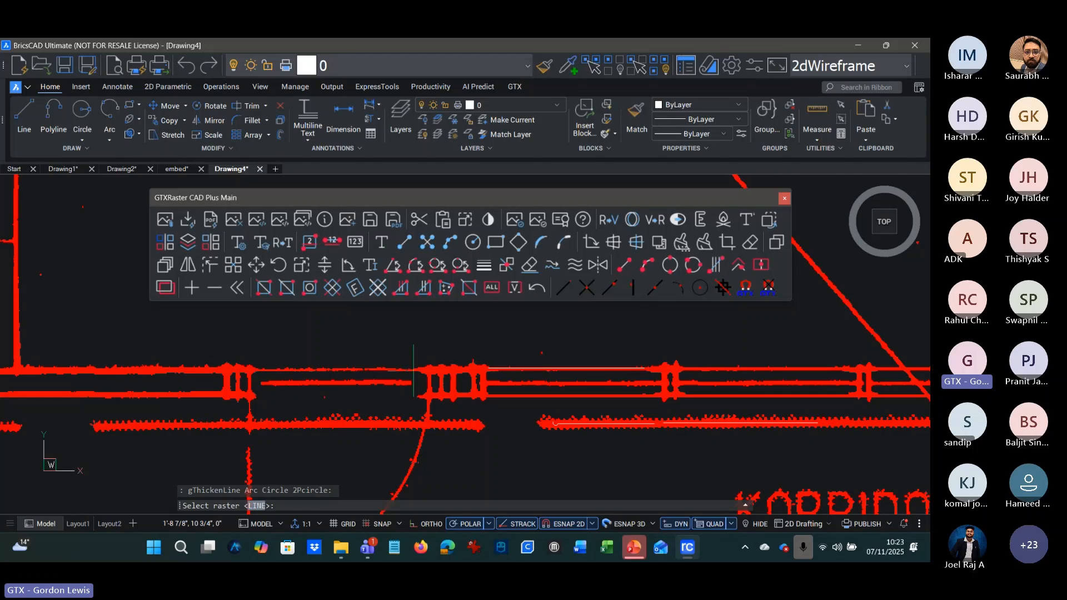
click(414, 369)
click(372, 370)
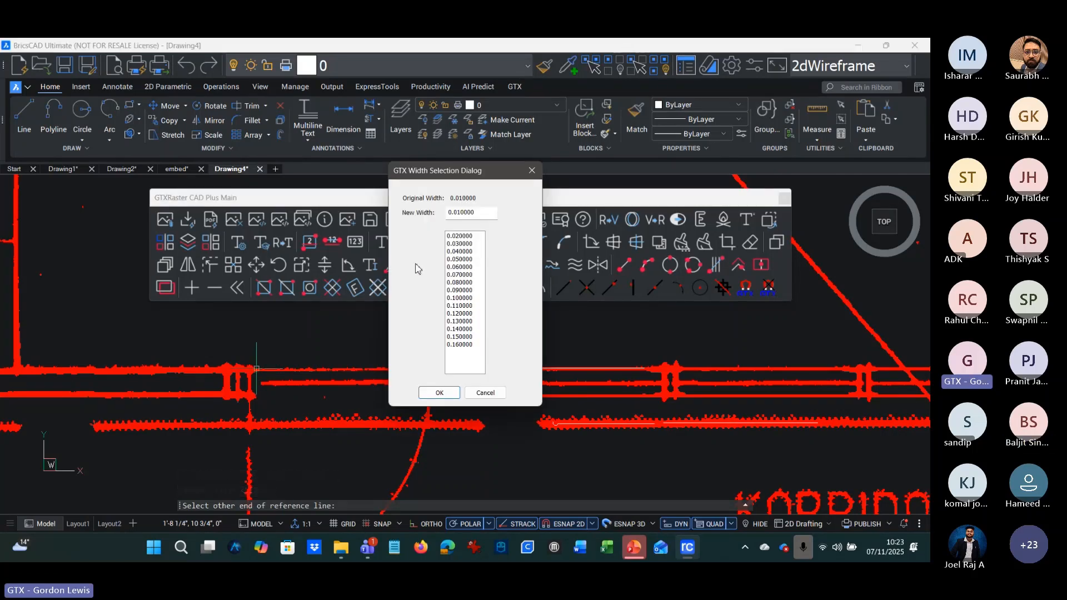
click(466, 251)
click(439, 393)
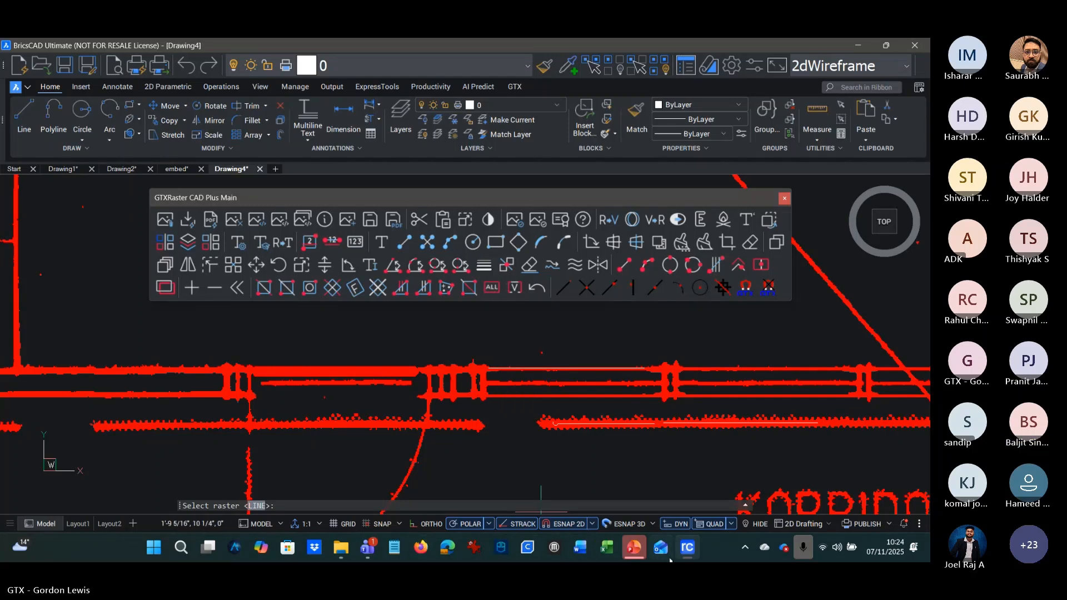
Step: Switch to the Microsoft Teams meeting to check its chat for questions, and return to Drawing4 in BricsCAD
mouse_move(643, 557)
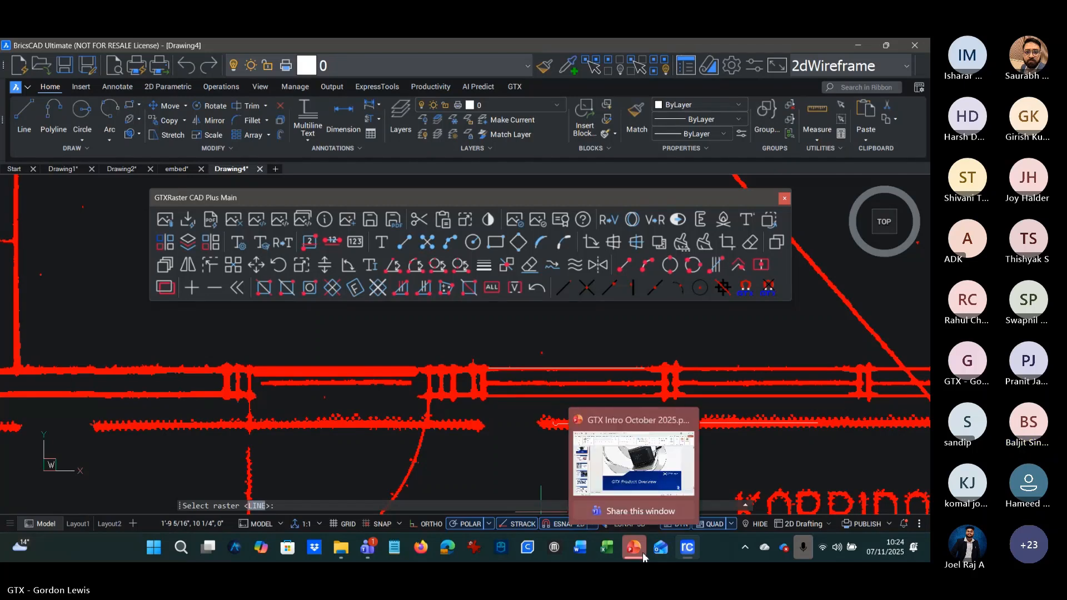
key(alt+Tab)
key(alt+Tab)
key(alt+Tab)
key(alt+Tab)
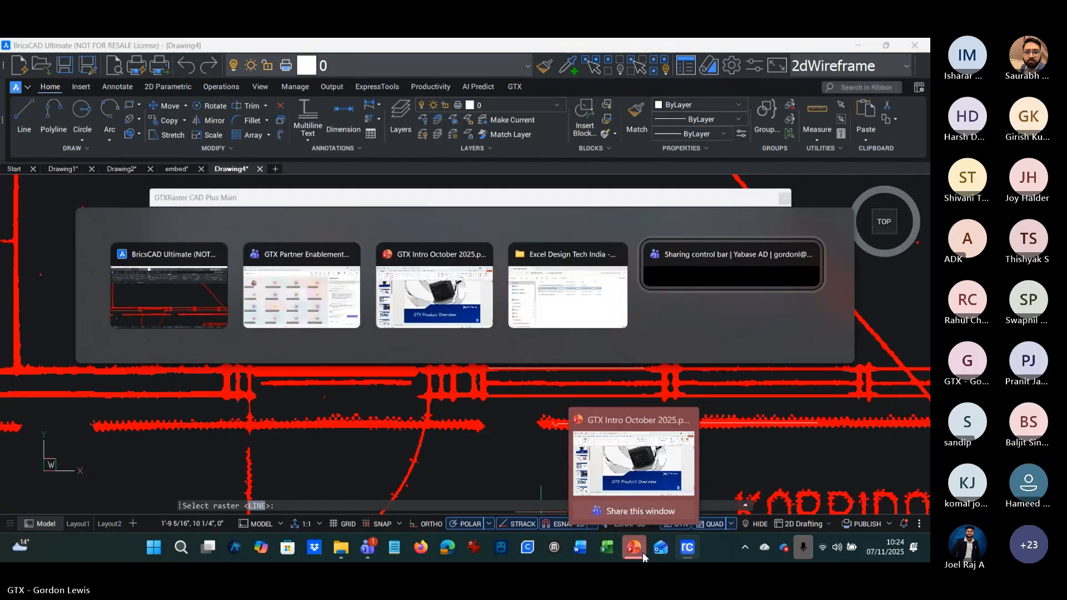
key(alt+Tab)
key(alt+Tab)
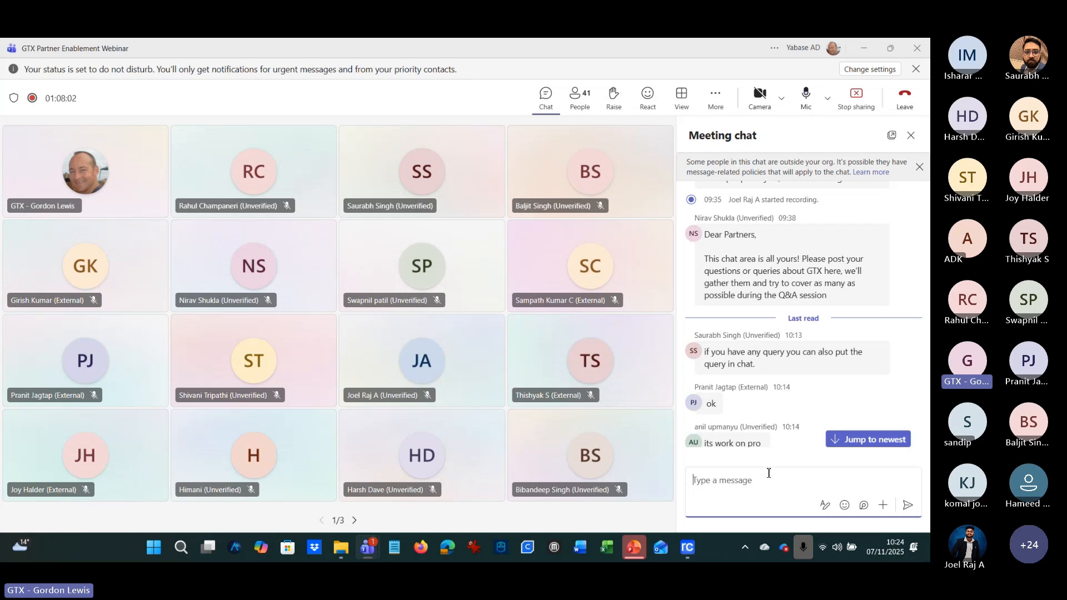
key(alt+Tab)
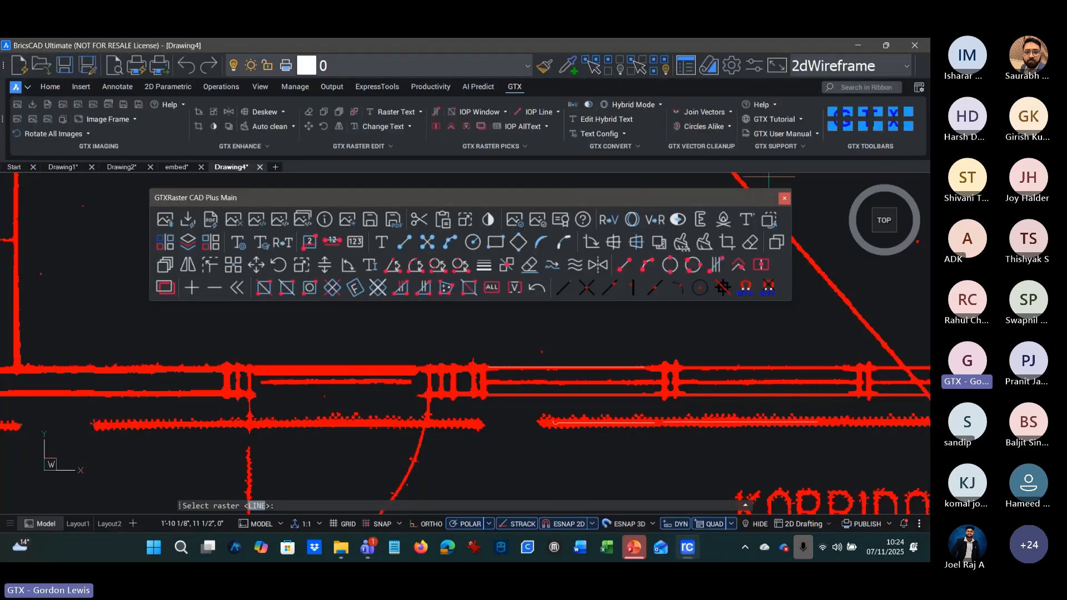
Step: Look up the gcline topic in the Command Reference of the GTXRaster CAD help, enlarging the help window, and close it
click(761, 104)
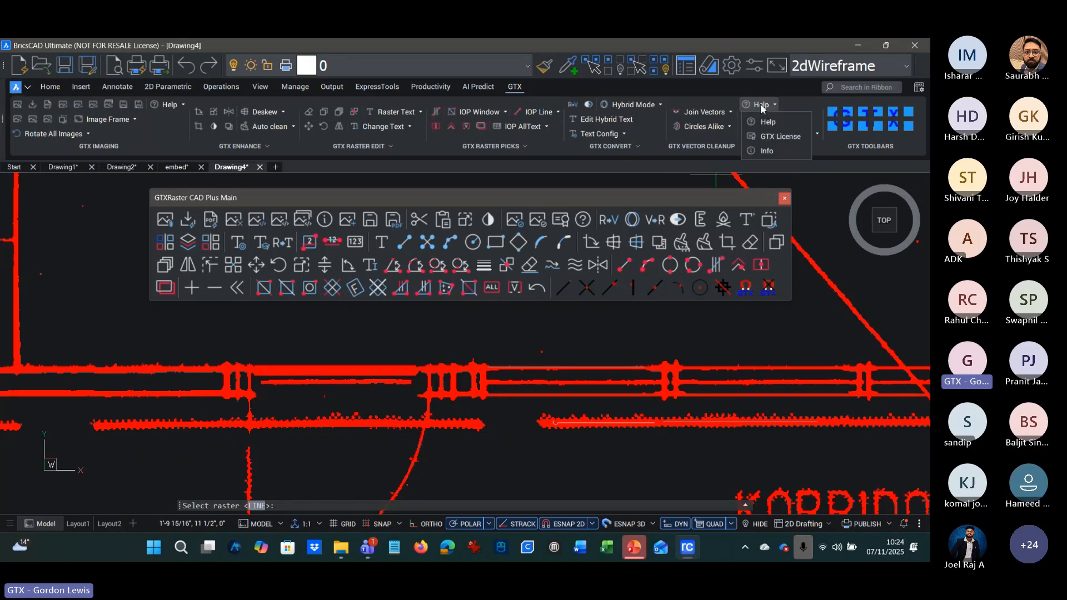
click(760, 104)
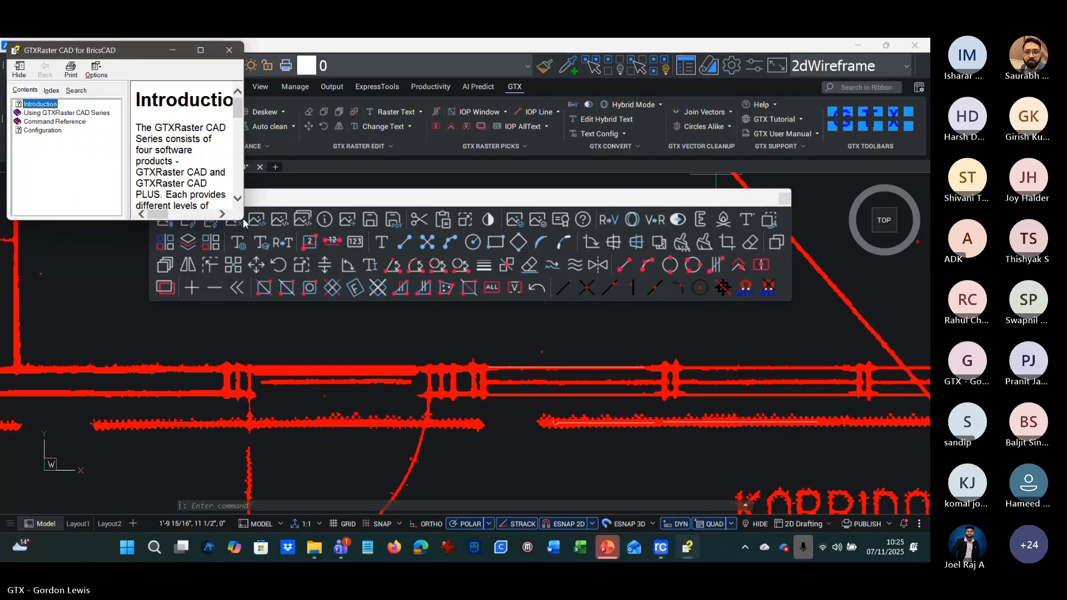
drag(243, 218, 582, 443)
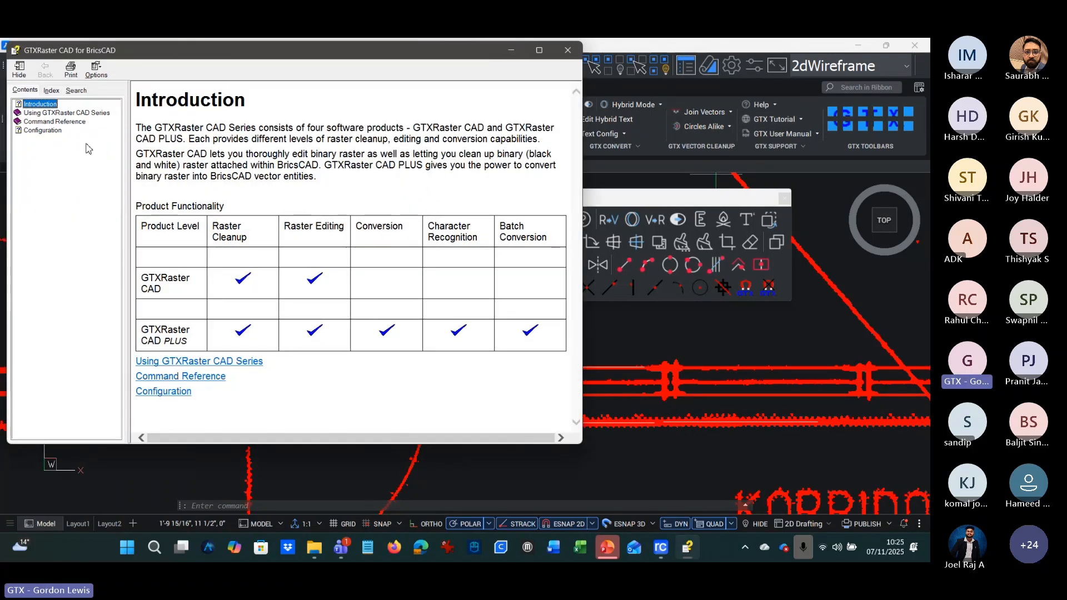
click(49, 123)
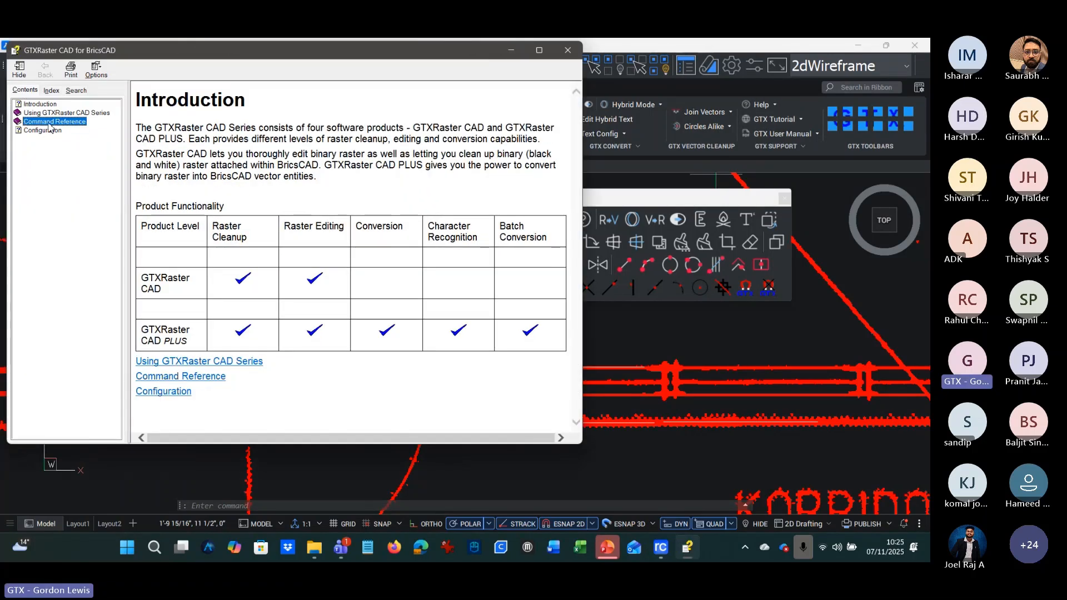
double_click(49, 123)
click(40, 149)
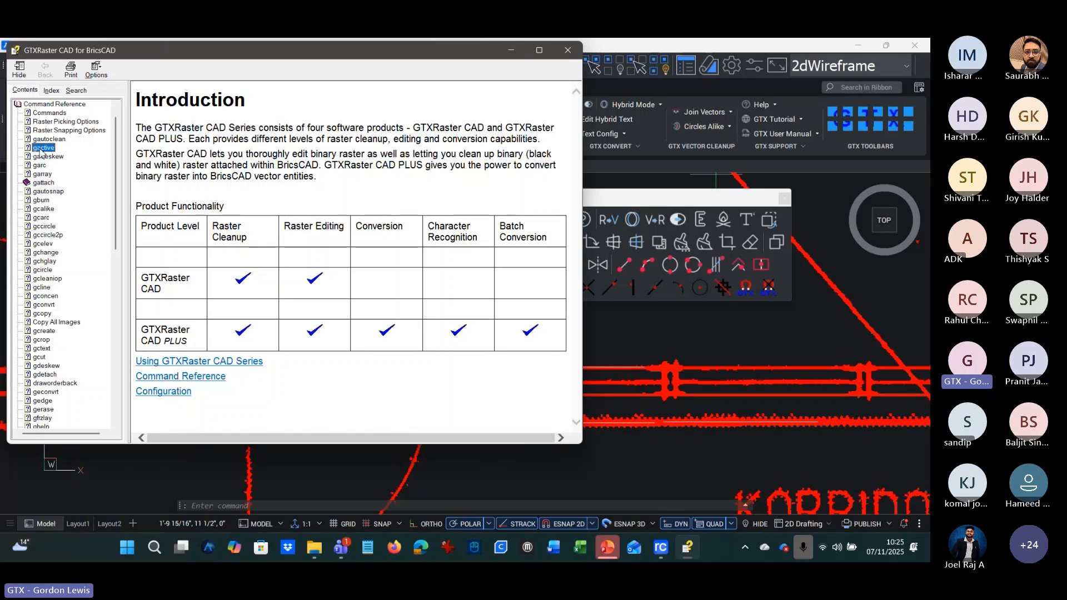
click(41, 217)
click(41, 287)
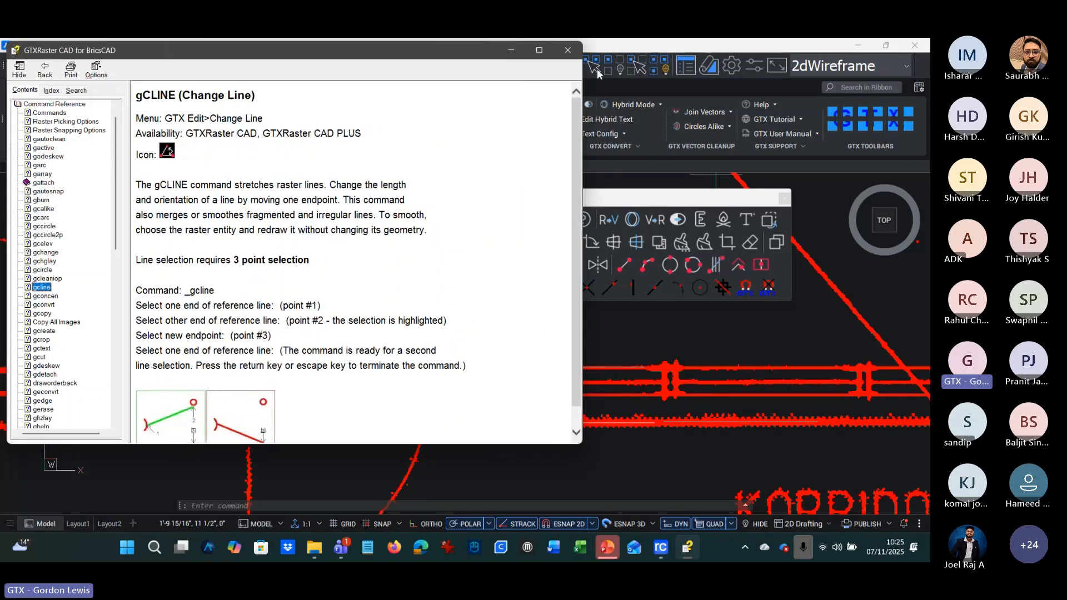
click(572, 55)
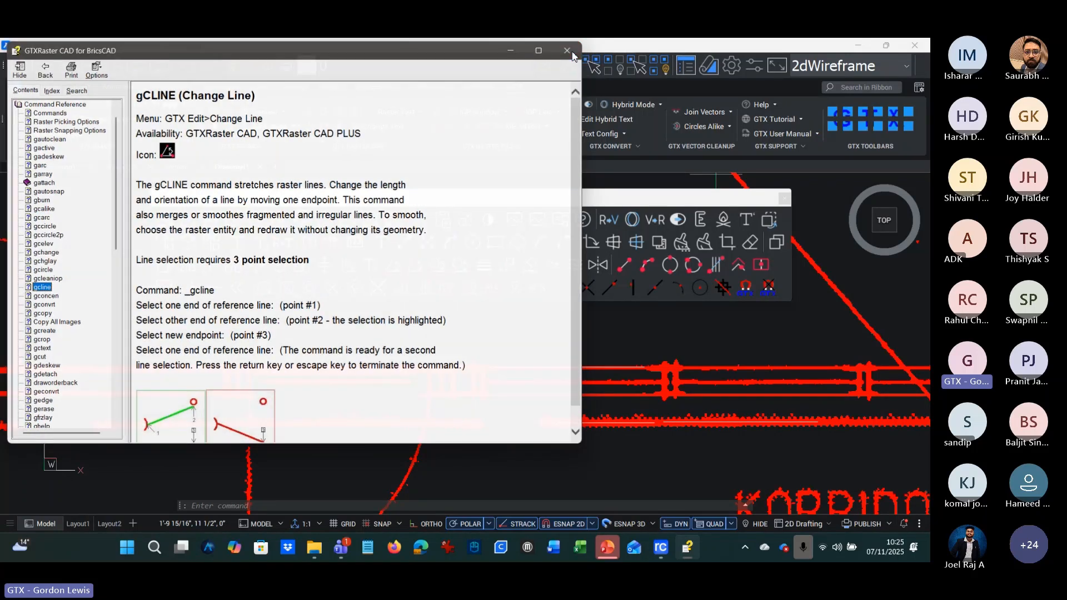
Step: Open the GTX quick reference PDF, review its Imaging Commands and Intelligent Object Picking tables, and close it
click(774, 119)
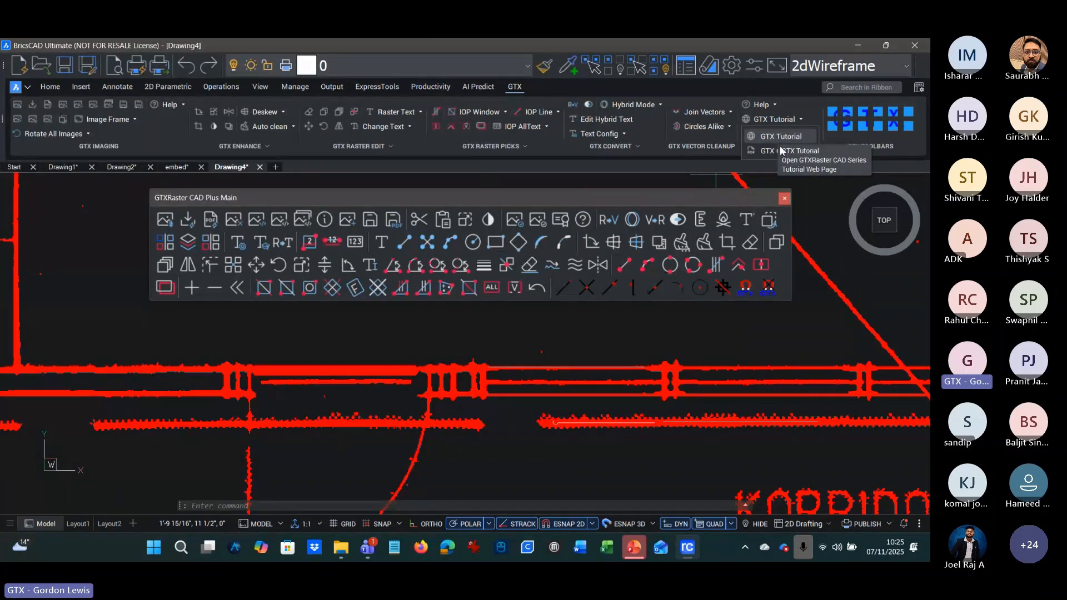
click(780, 150)
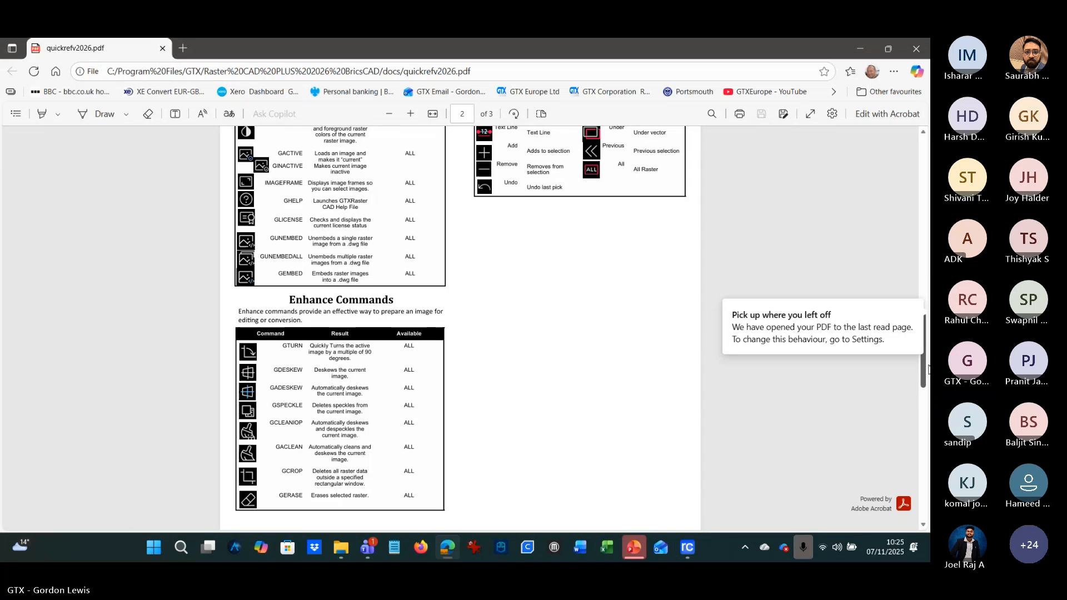
scroll(356, 267, up, 6)
scroll(356, 267, down, 1)
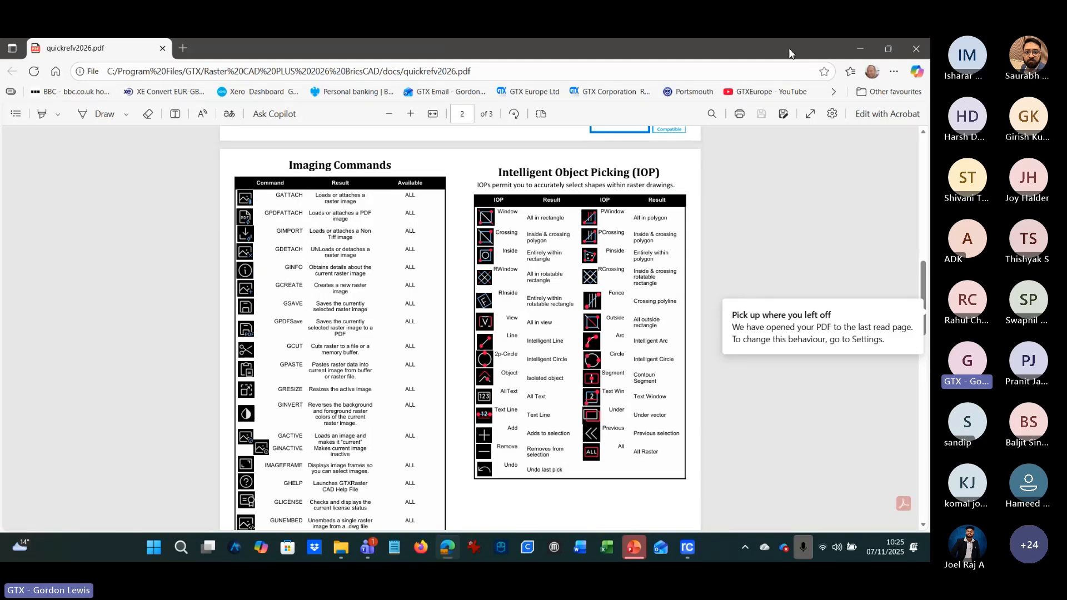
click(914, 50)
Step: Open the GTX user manual RCAD2026.pdf, browse to the command list on page 38, and close it
click(786, 151)
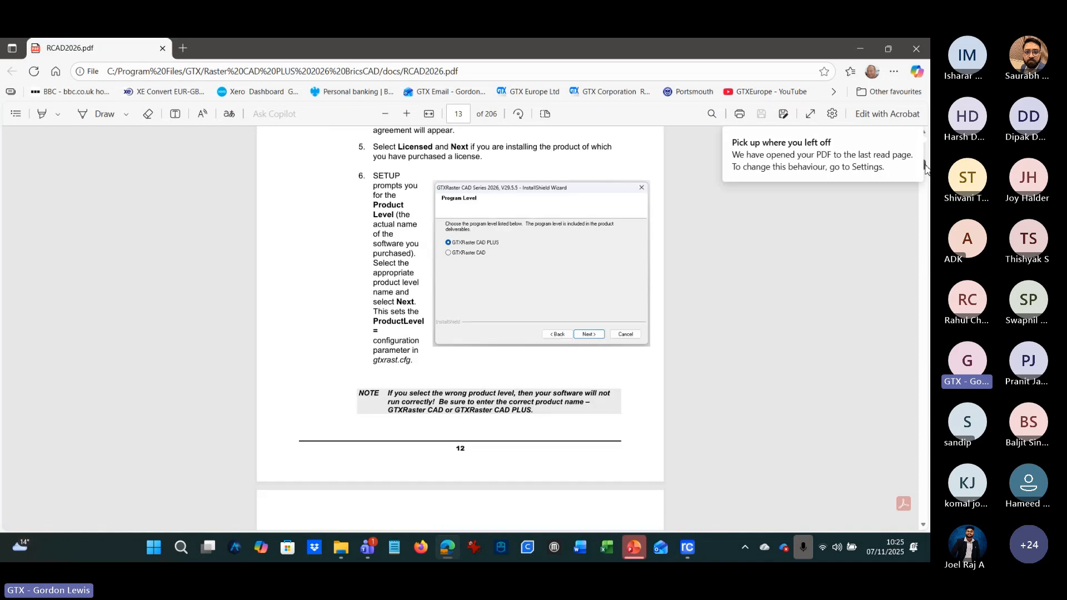
drag(926, 167, 923, 209)
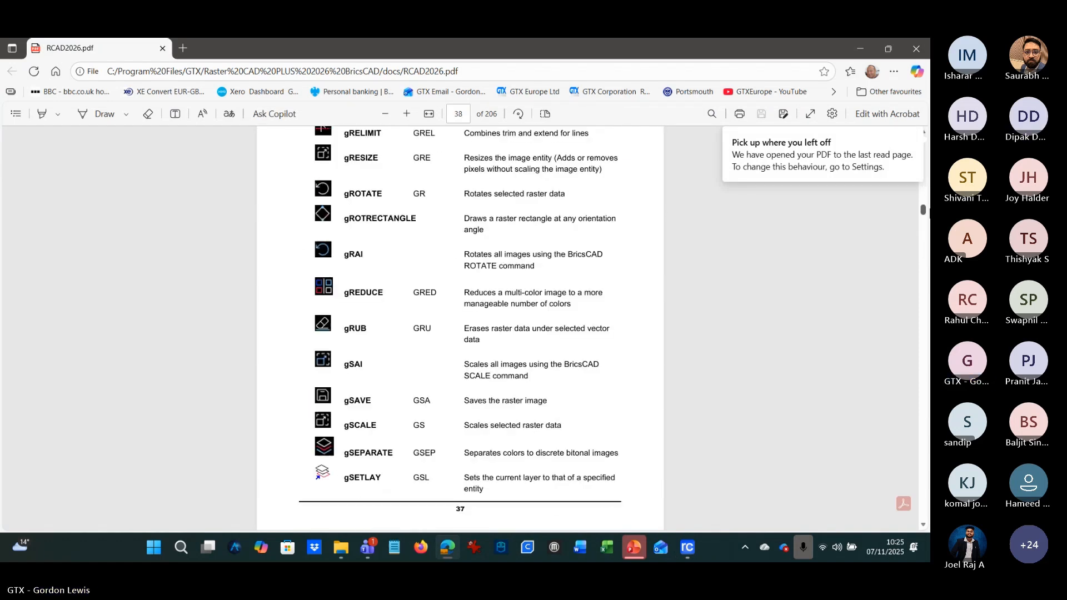
click(917, 54)
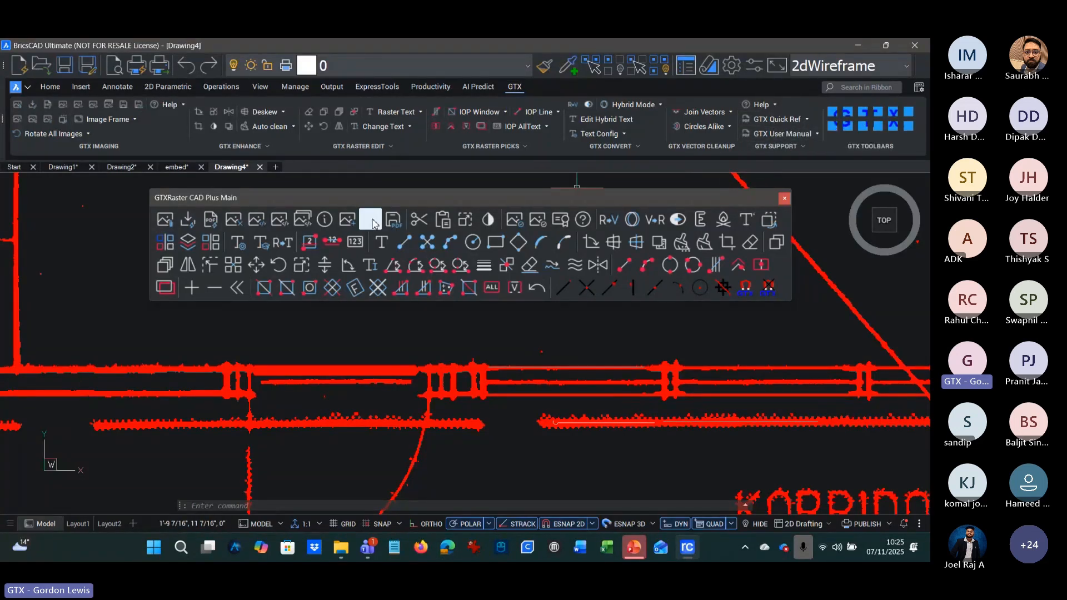
click(594, 248)
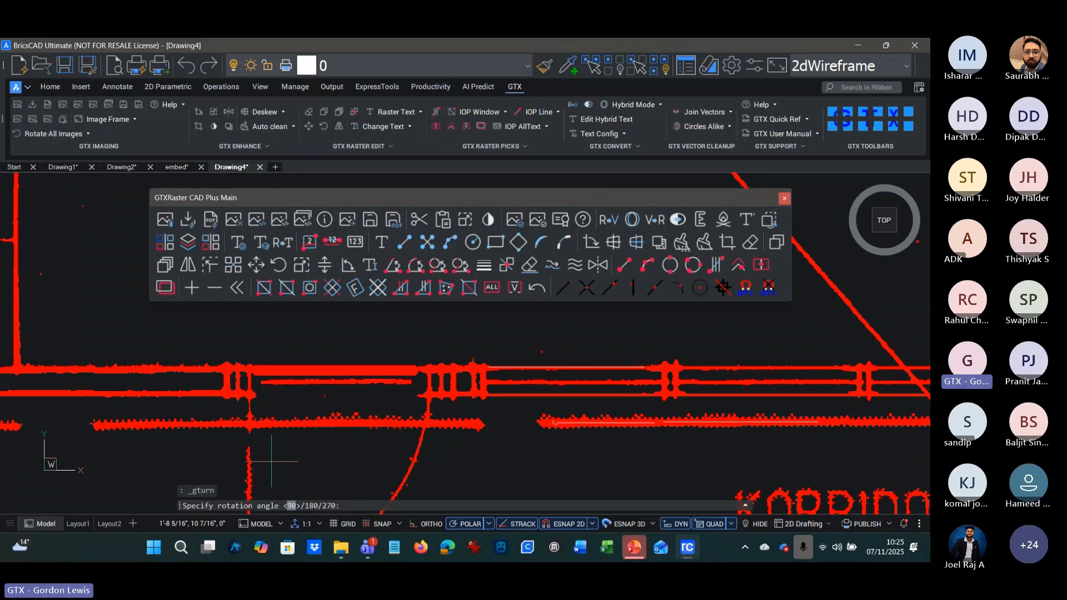
click(750, 241)
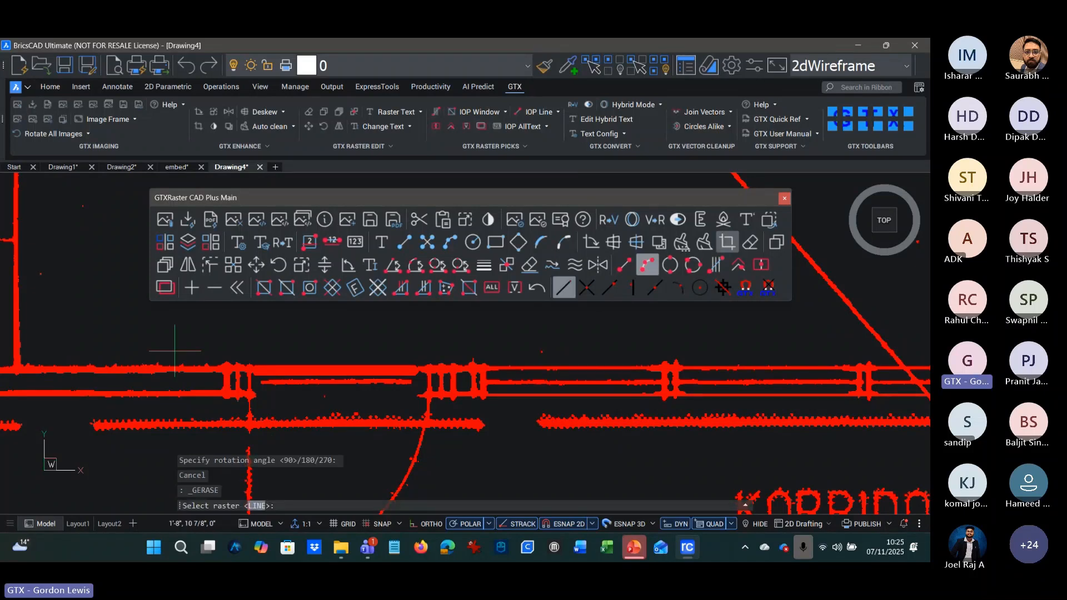
key(Escape)
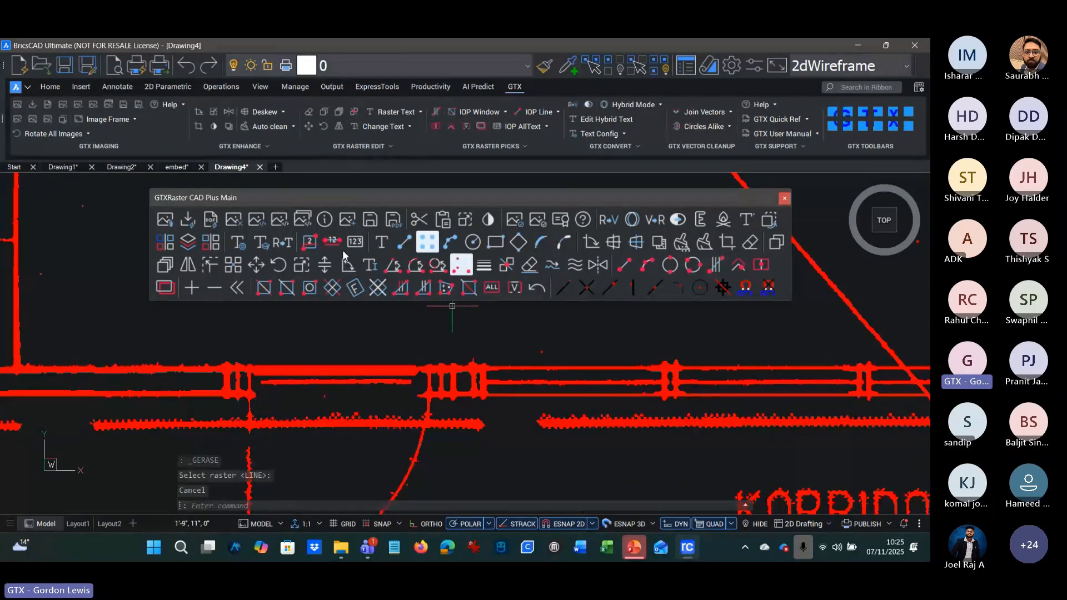
click(256, 264)
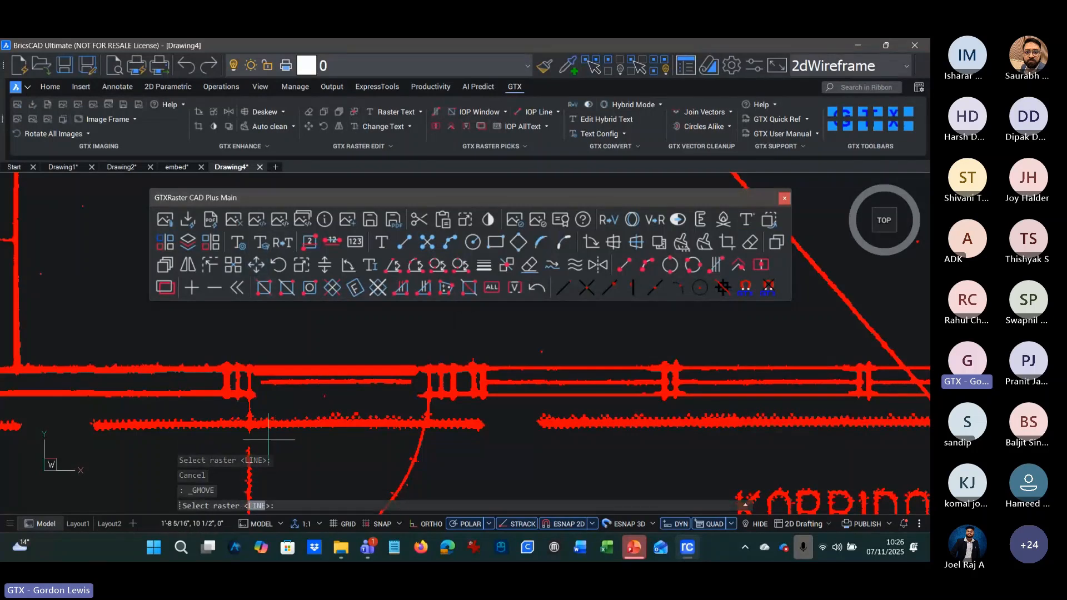
key(Escape)
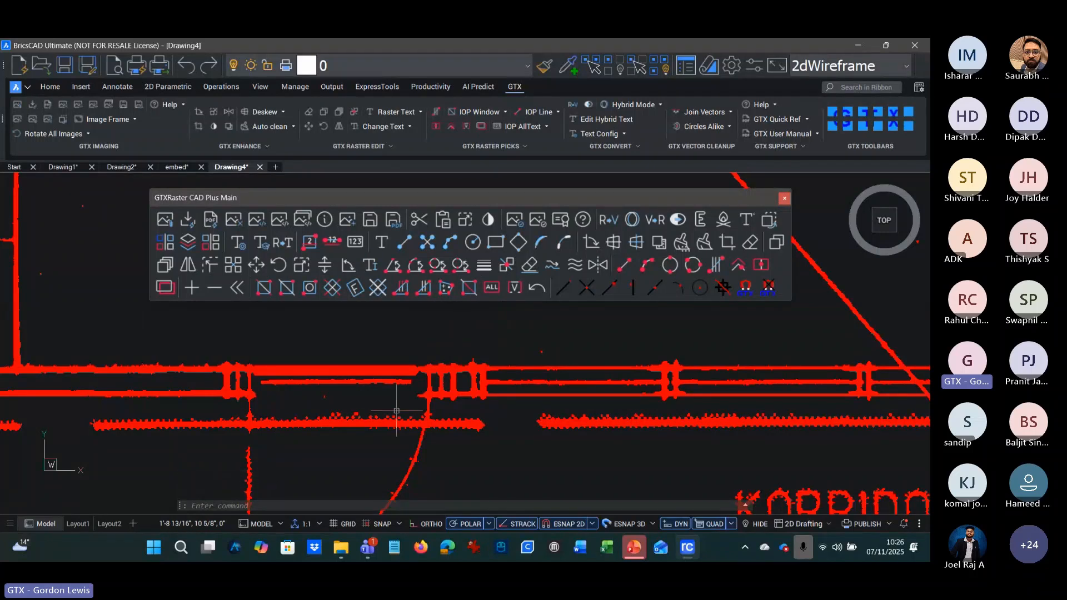
Step: Draw three connected vector lines, two along the upper raster wall line and one diagonally back toward the door arc
click(626, 266)
click(254, 369)
click(383, 368)
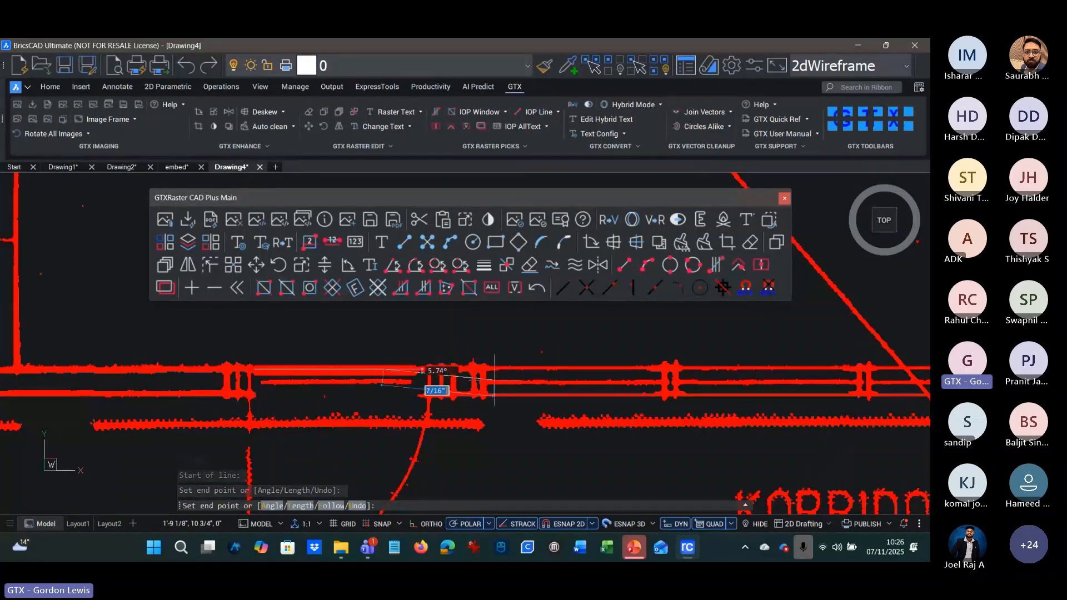
click(500, 368)
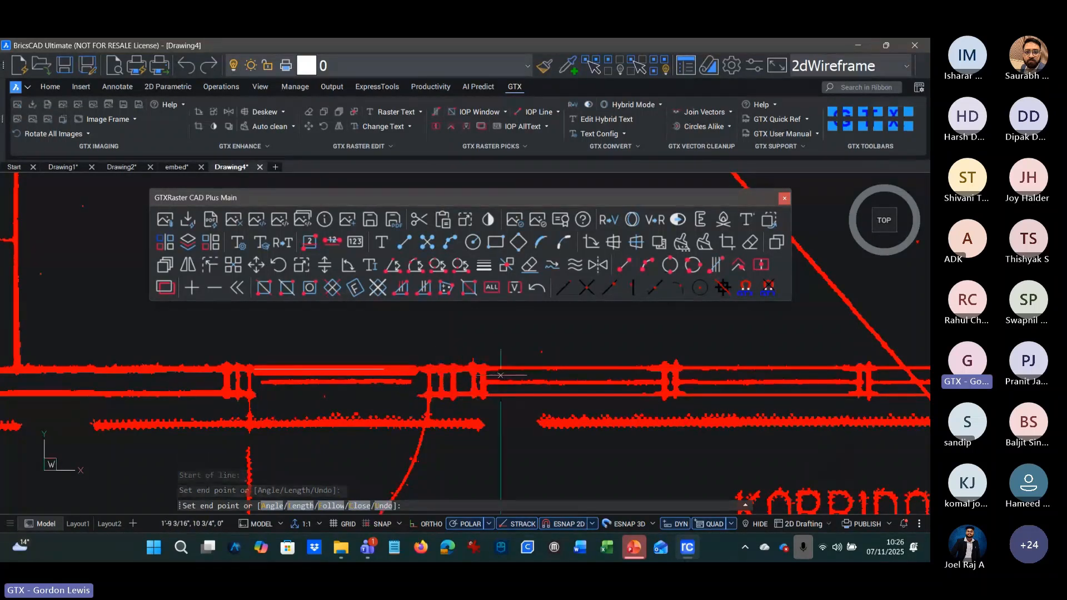
click(392, 447)
key(Return)
Step: Delete the three vector lines drawn over the raster wall
click(231, 337)
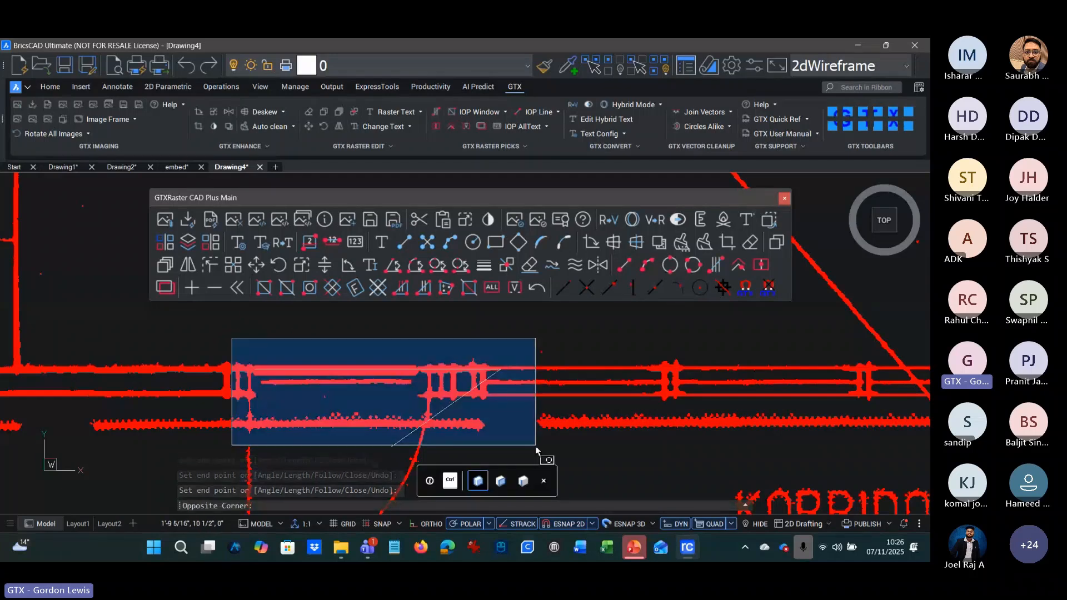
click(540, 443)
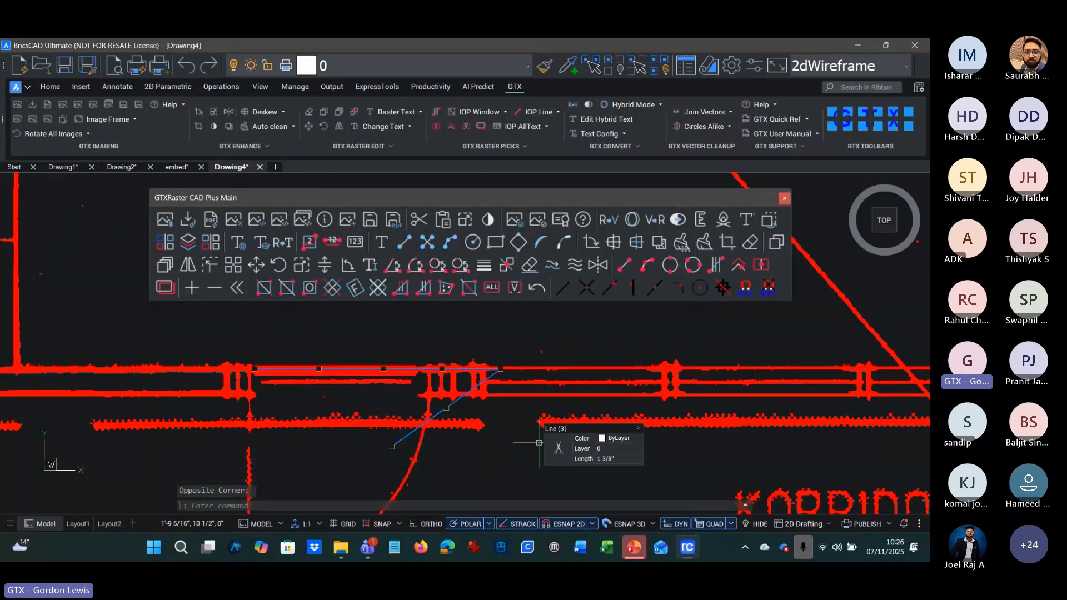
key(Delete)
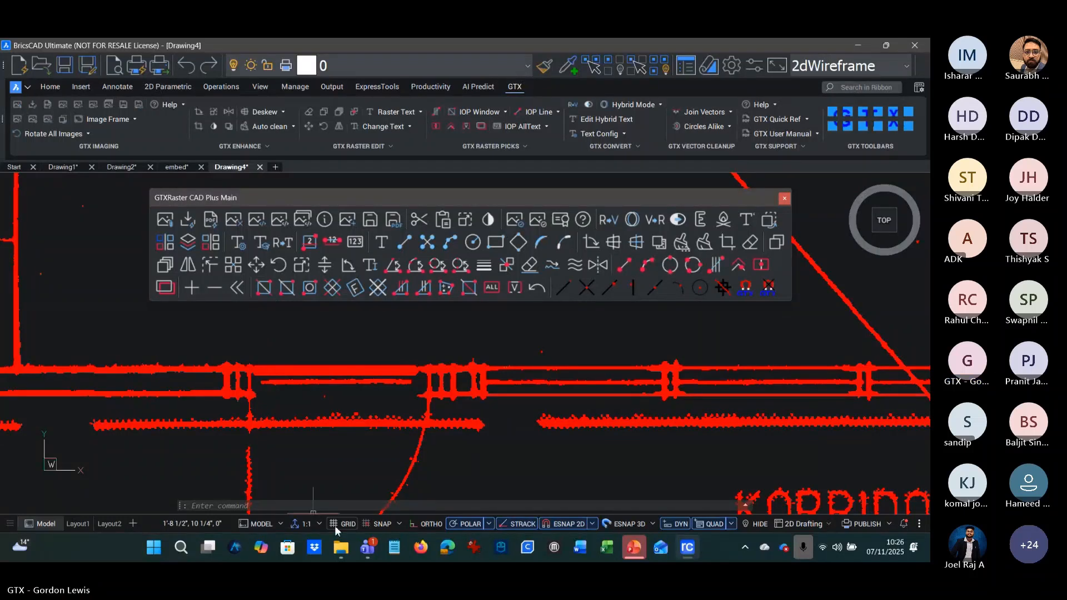
Step: Switch back to the Microsoft Teams meeting window to check the meeting chat
mouse_move(366, 555)
key(alt+Tab)
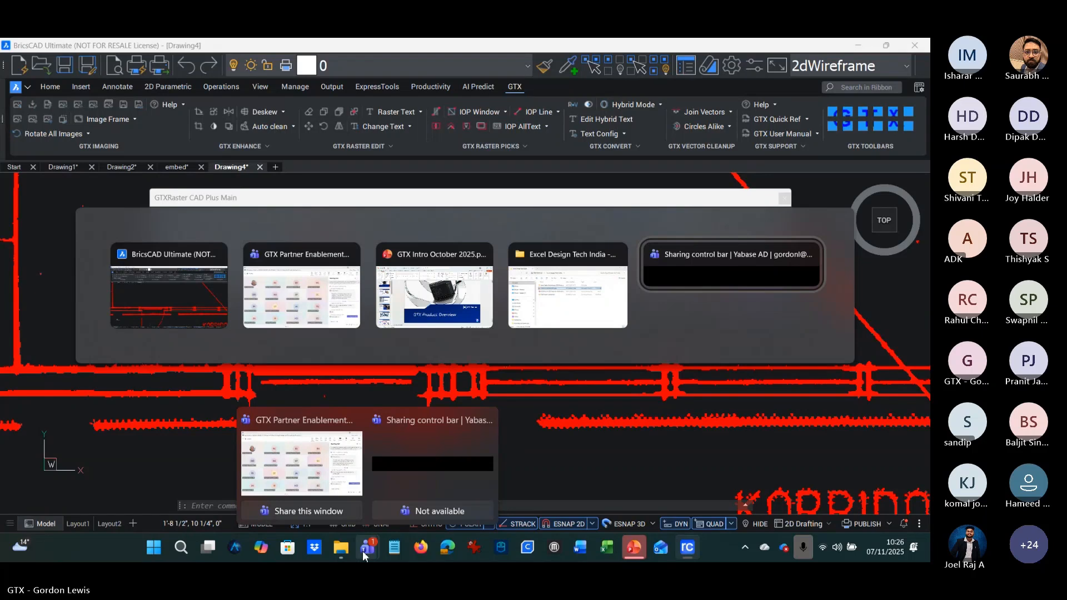
key(alt+Tab)
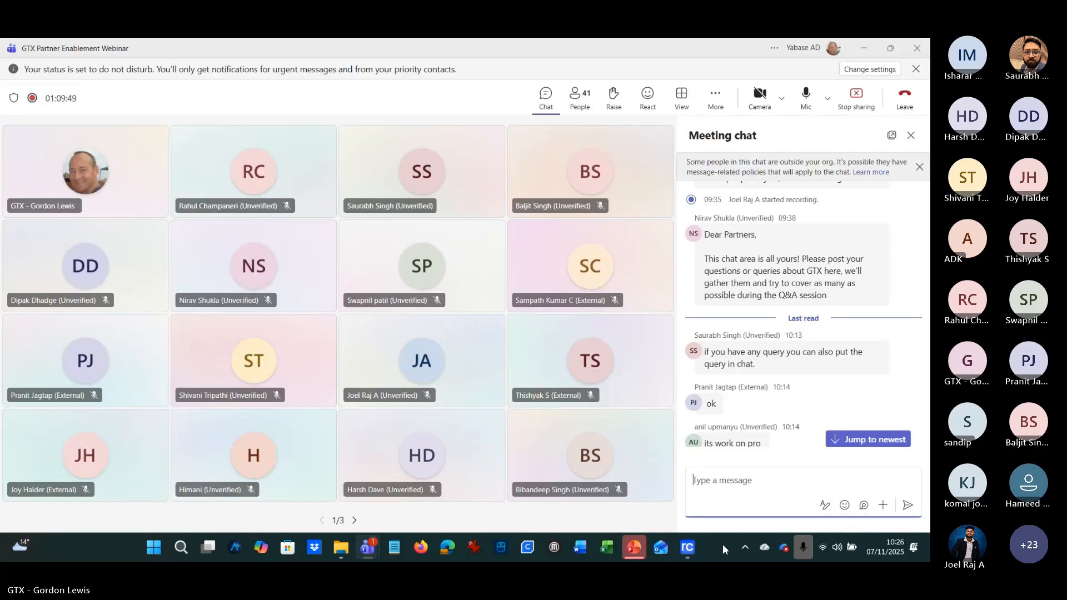